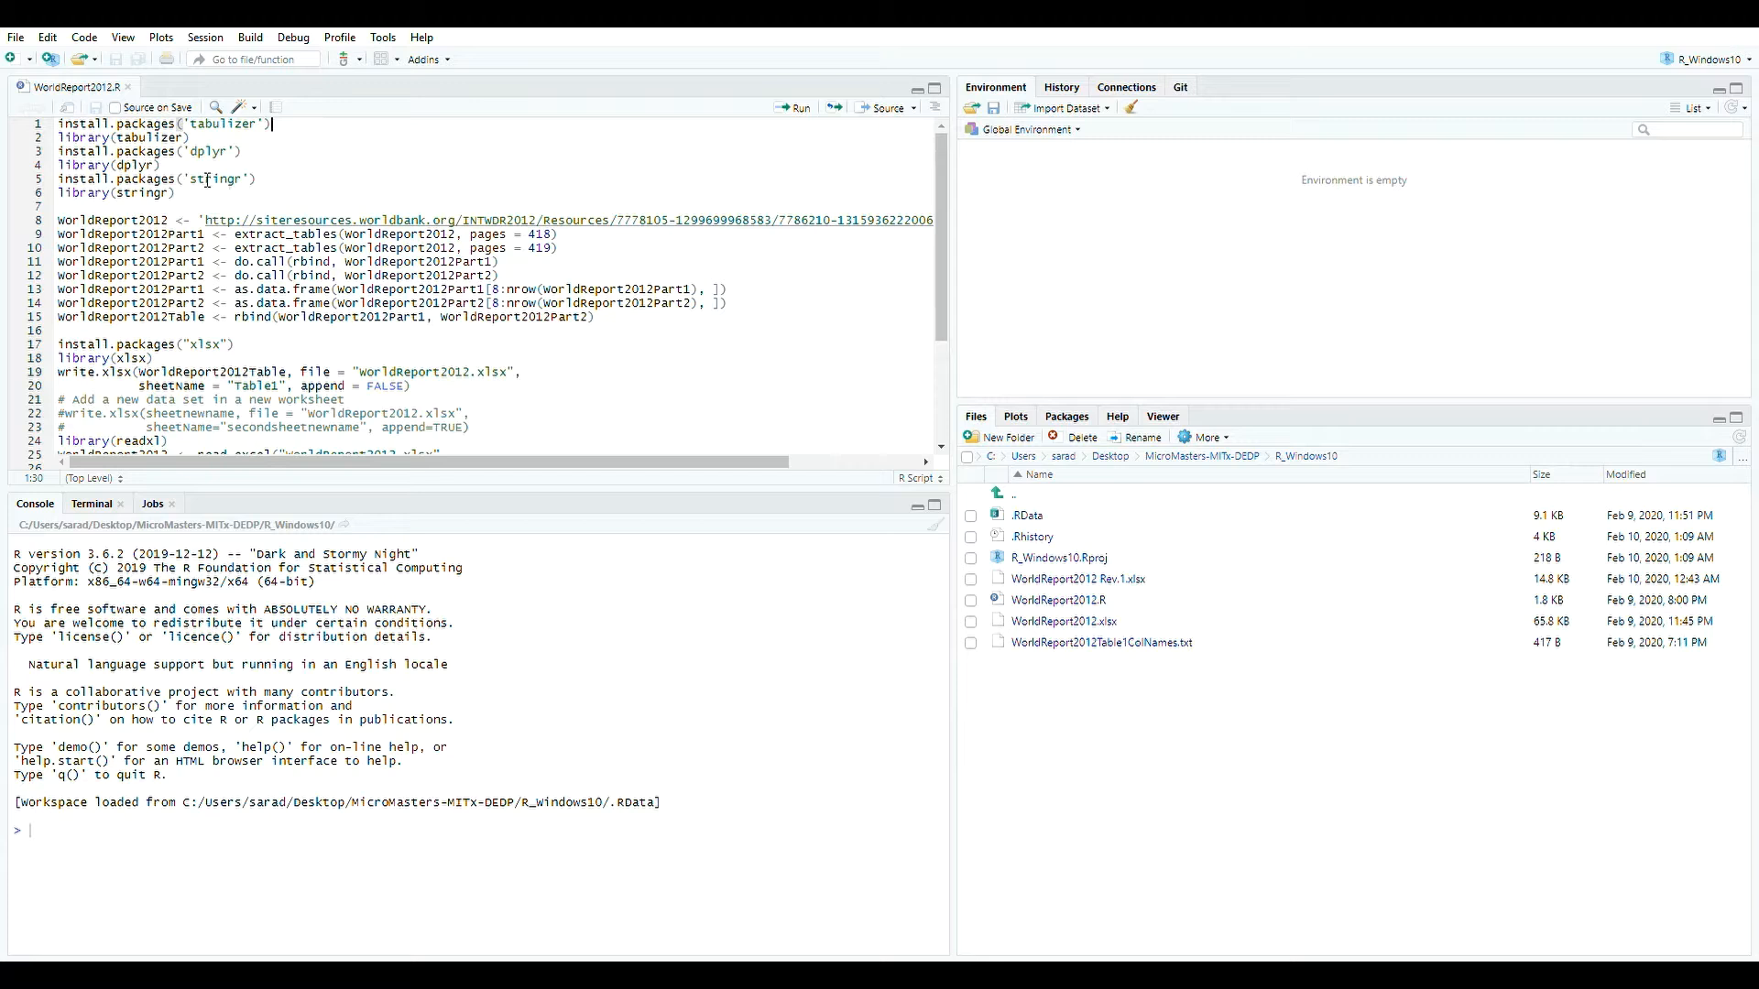
Install and load the tabulizer package by running the script's first two lines.
left_click(185, 224)
left_click(314, 126)
left_click_drag(102, 124, 301, 137)
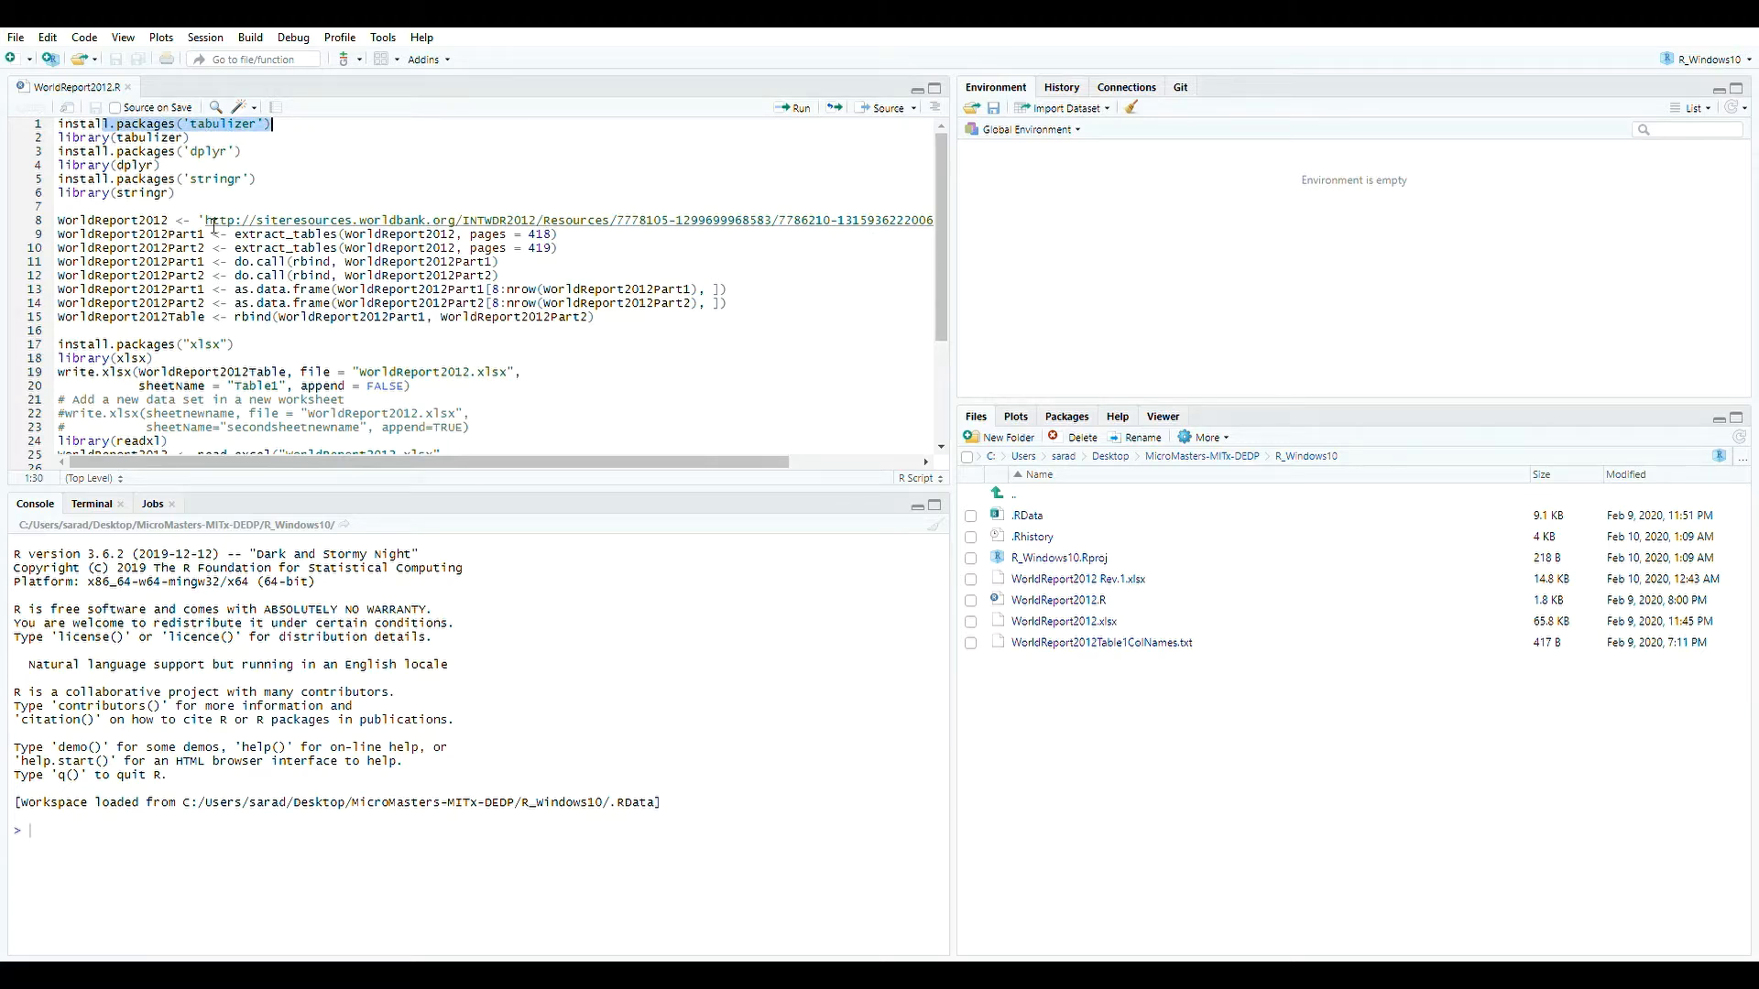
left_click_drag(236, 235, 339, 235)
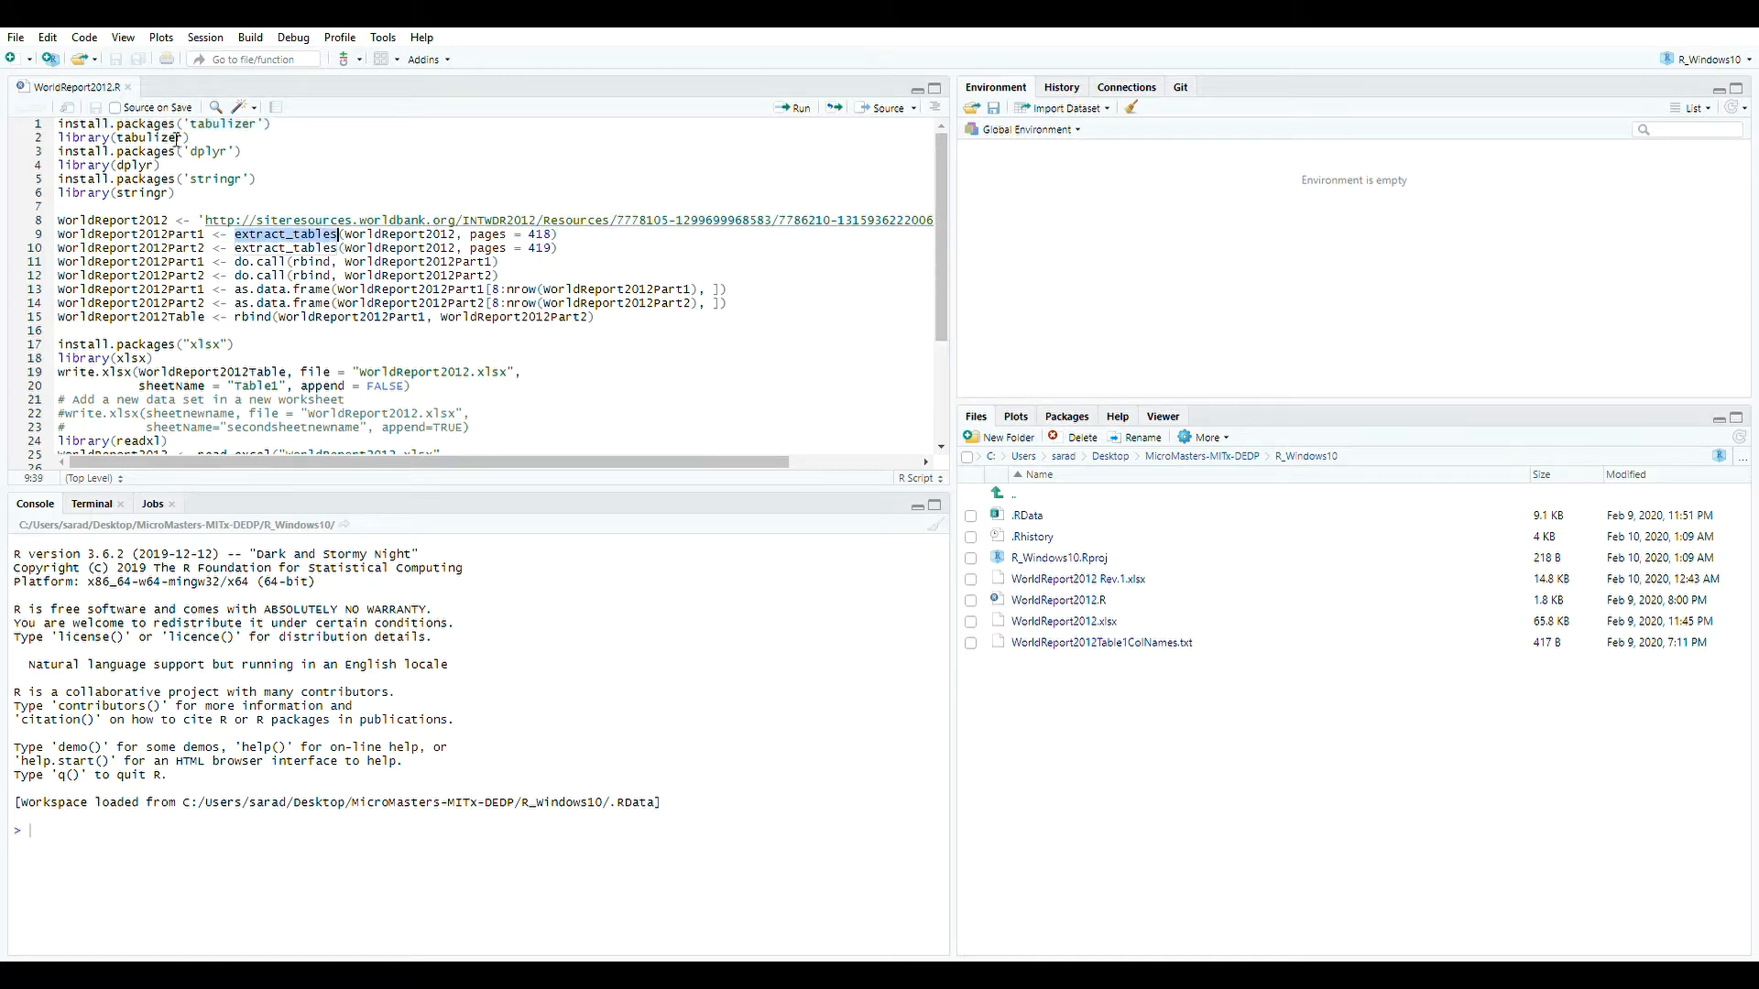
left_click(308, 128)
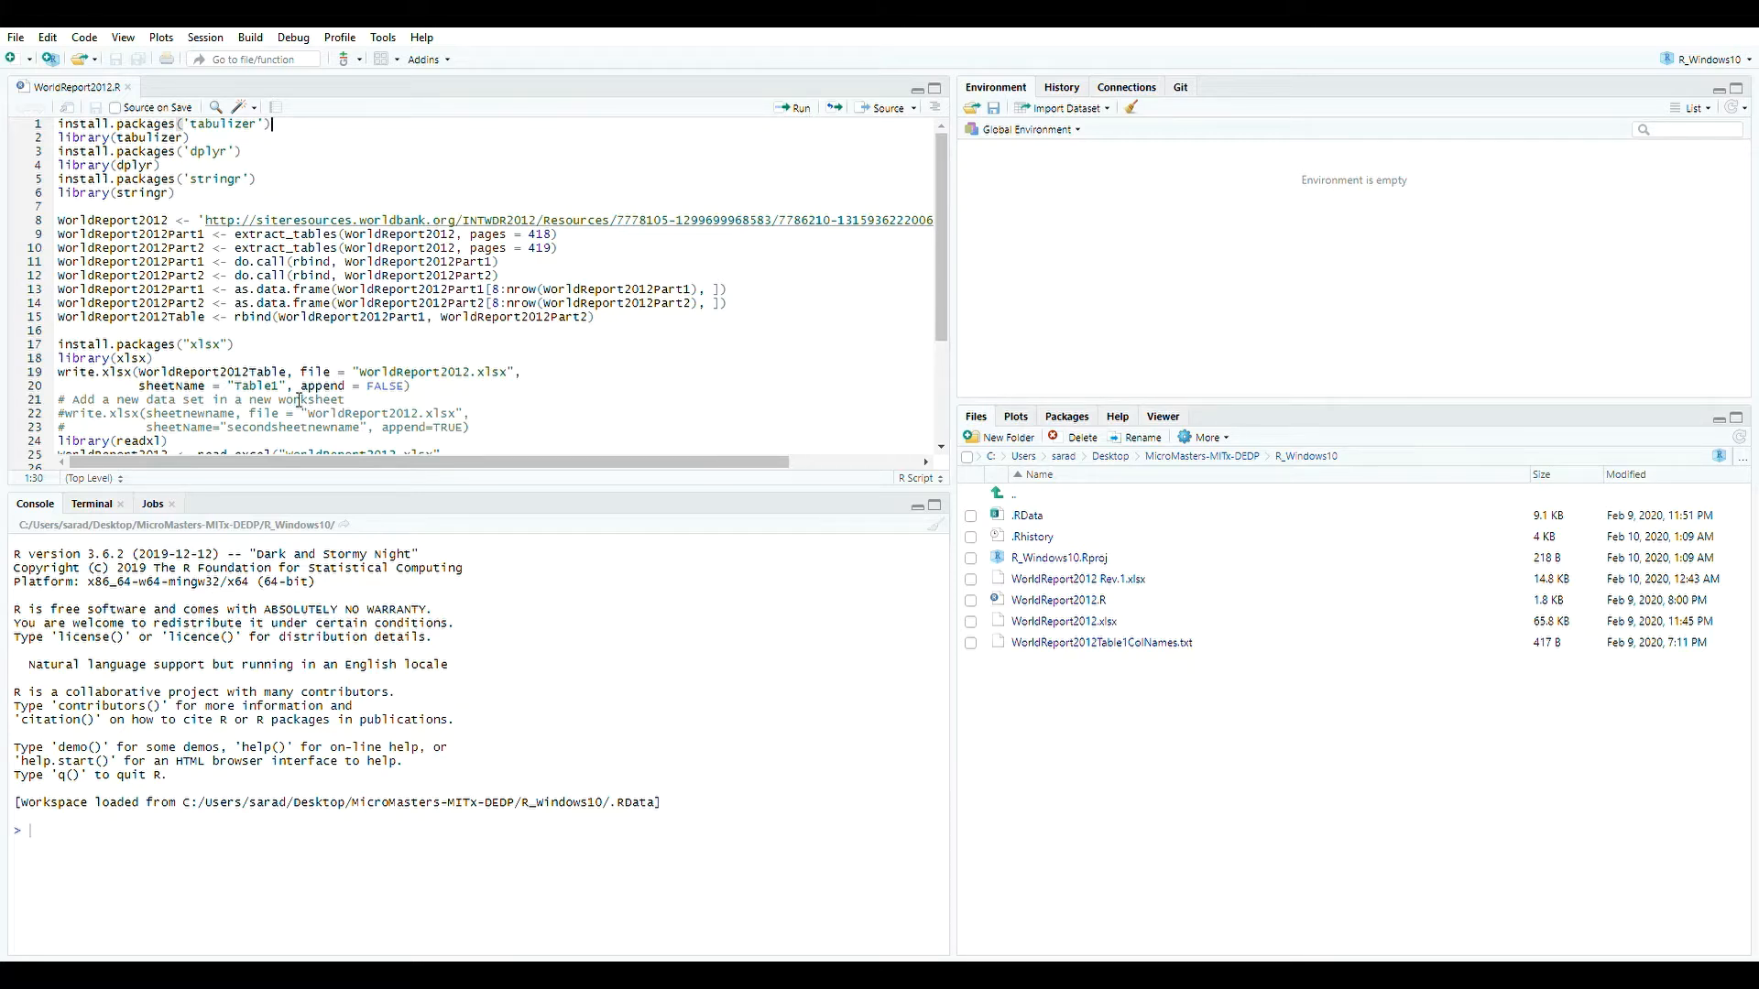
left_click(251, 168)
left_click(325, 135)
left_click(811, 110)
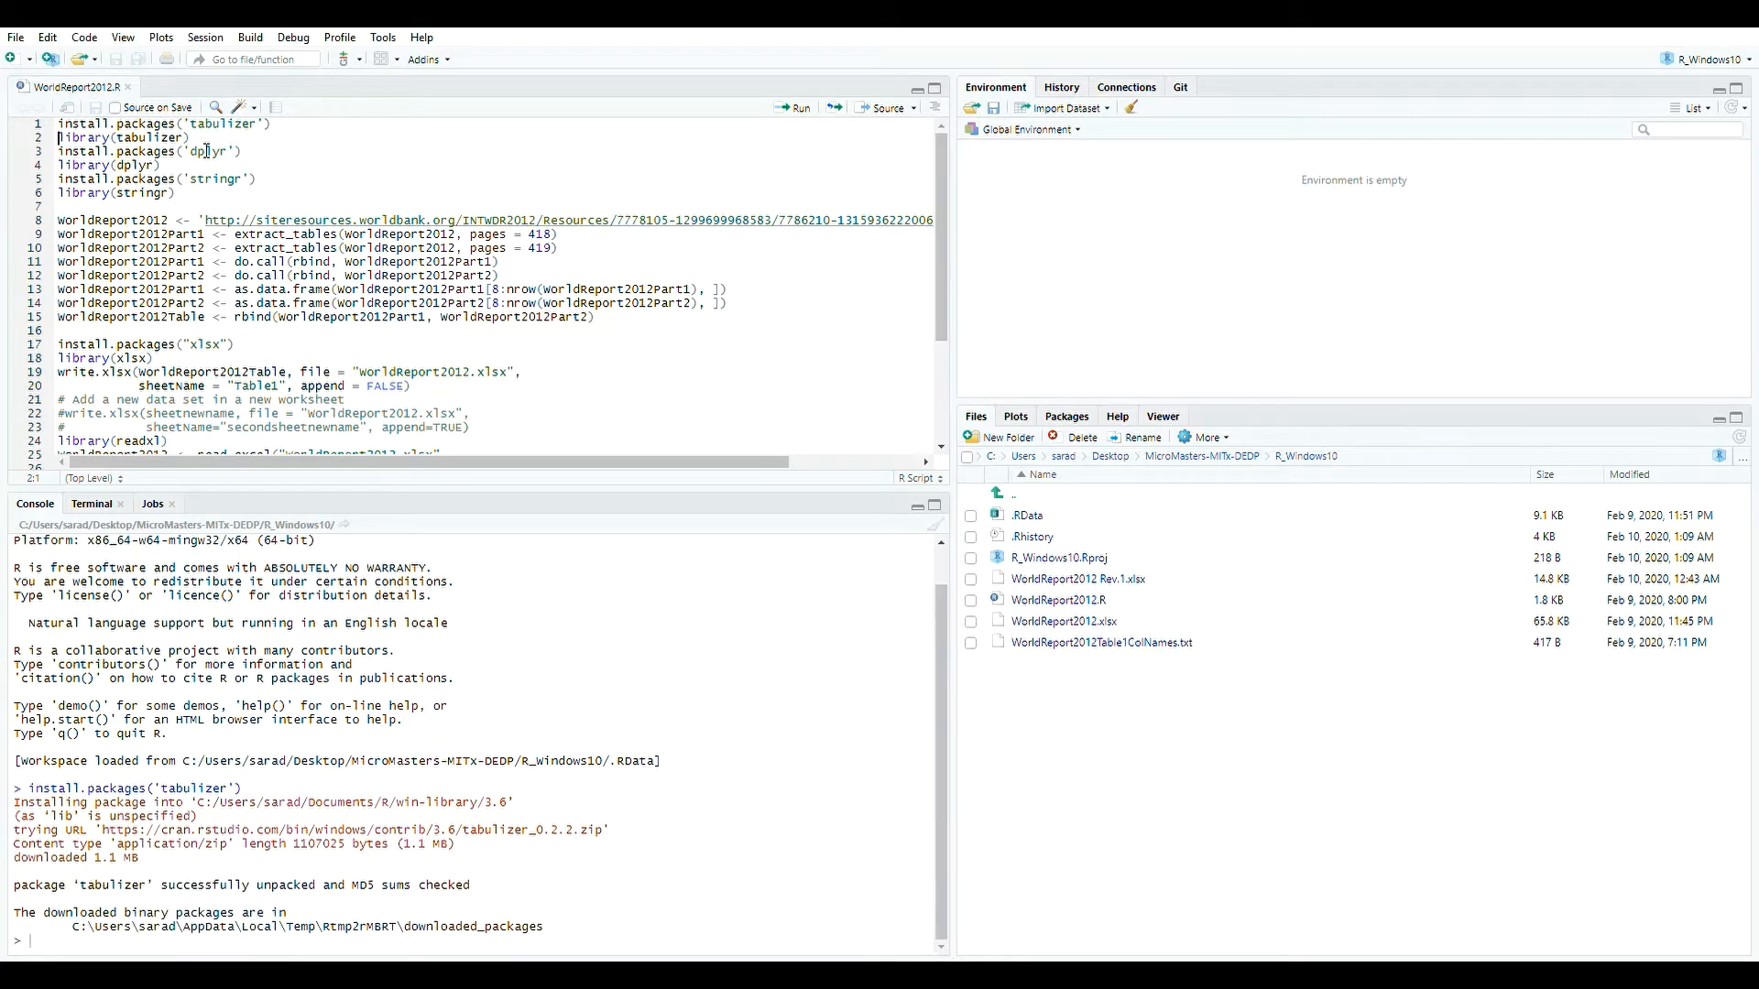
key("End")
left_click(793, 108)
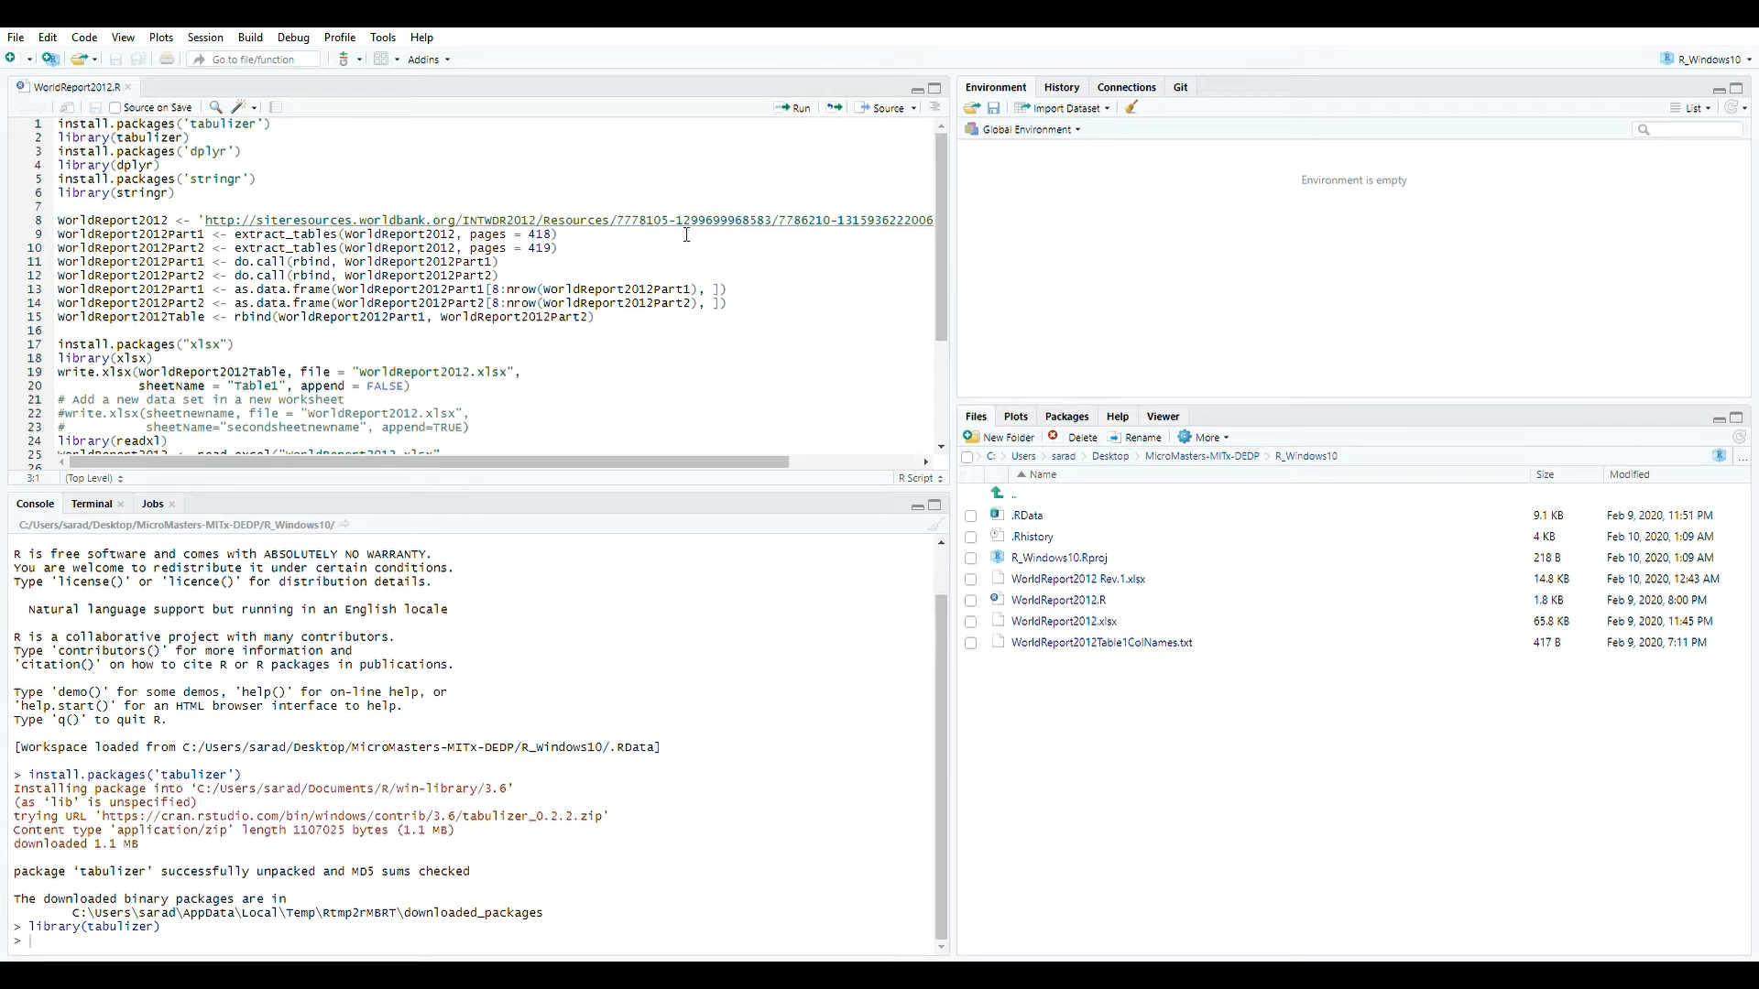
Install and load the dplyr package by running the script's lines 3 and 4.
left_click(255, 154)
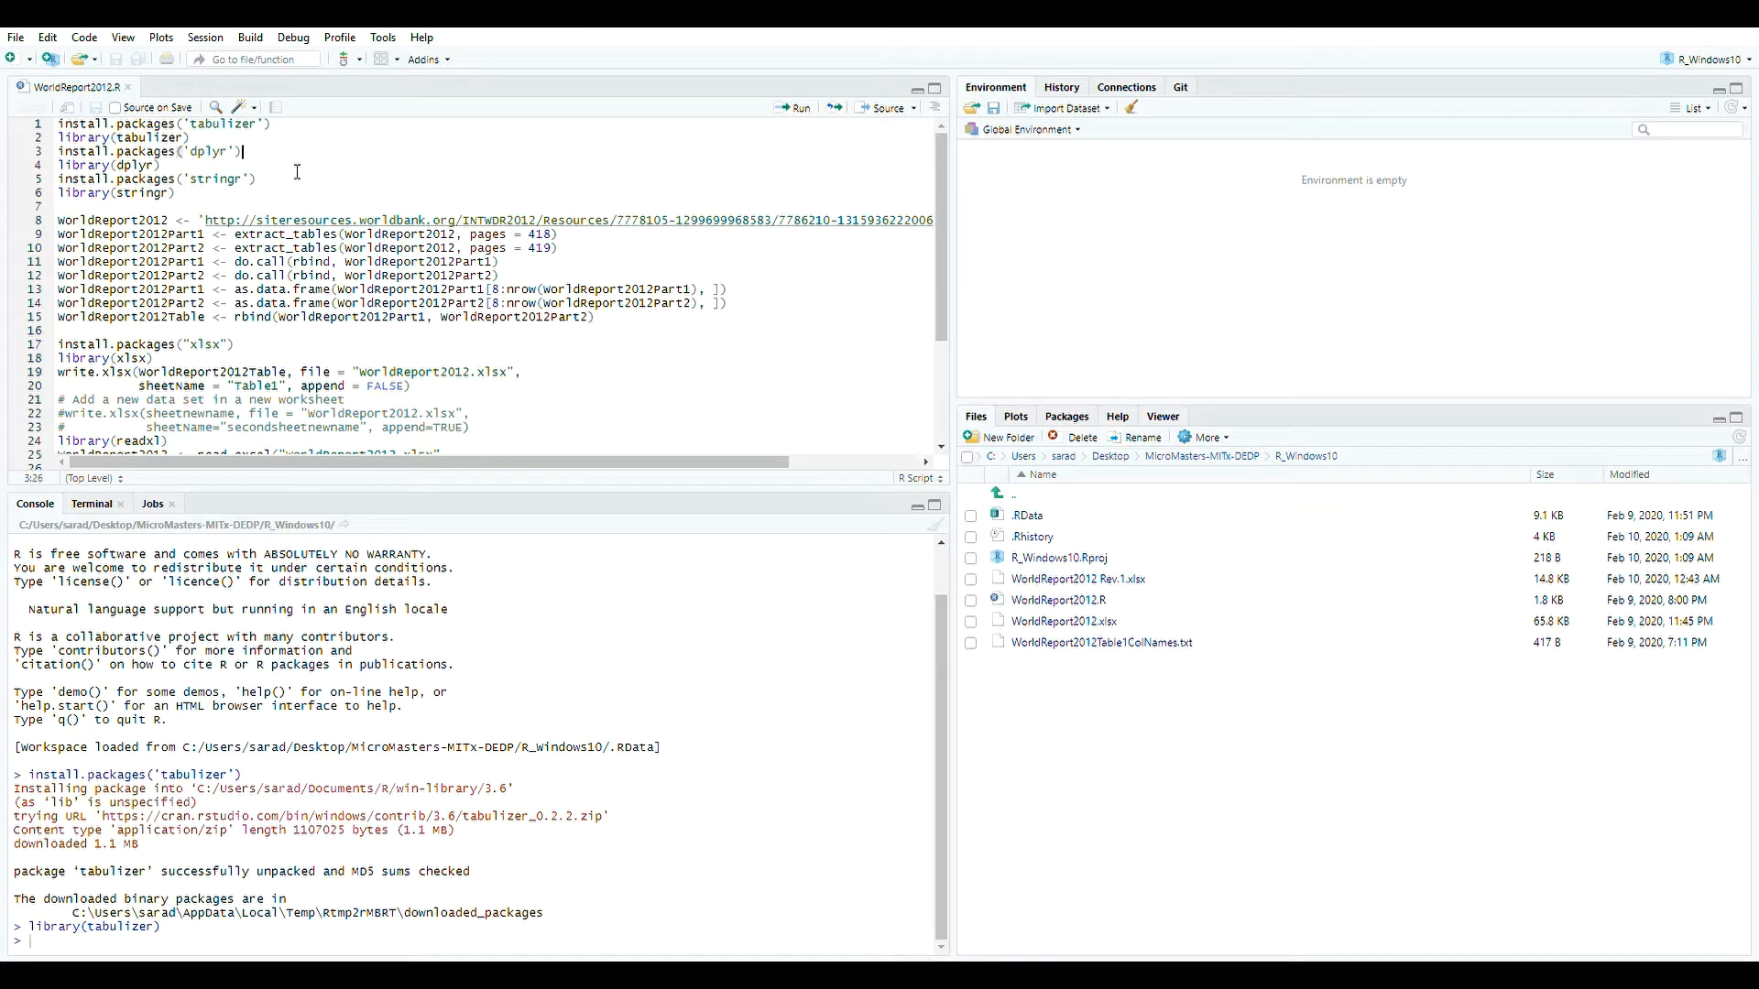
left_click(804, 115)
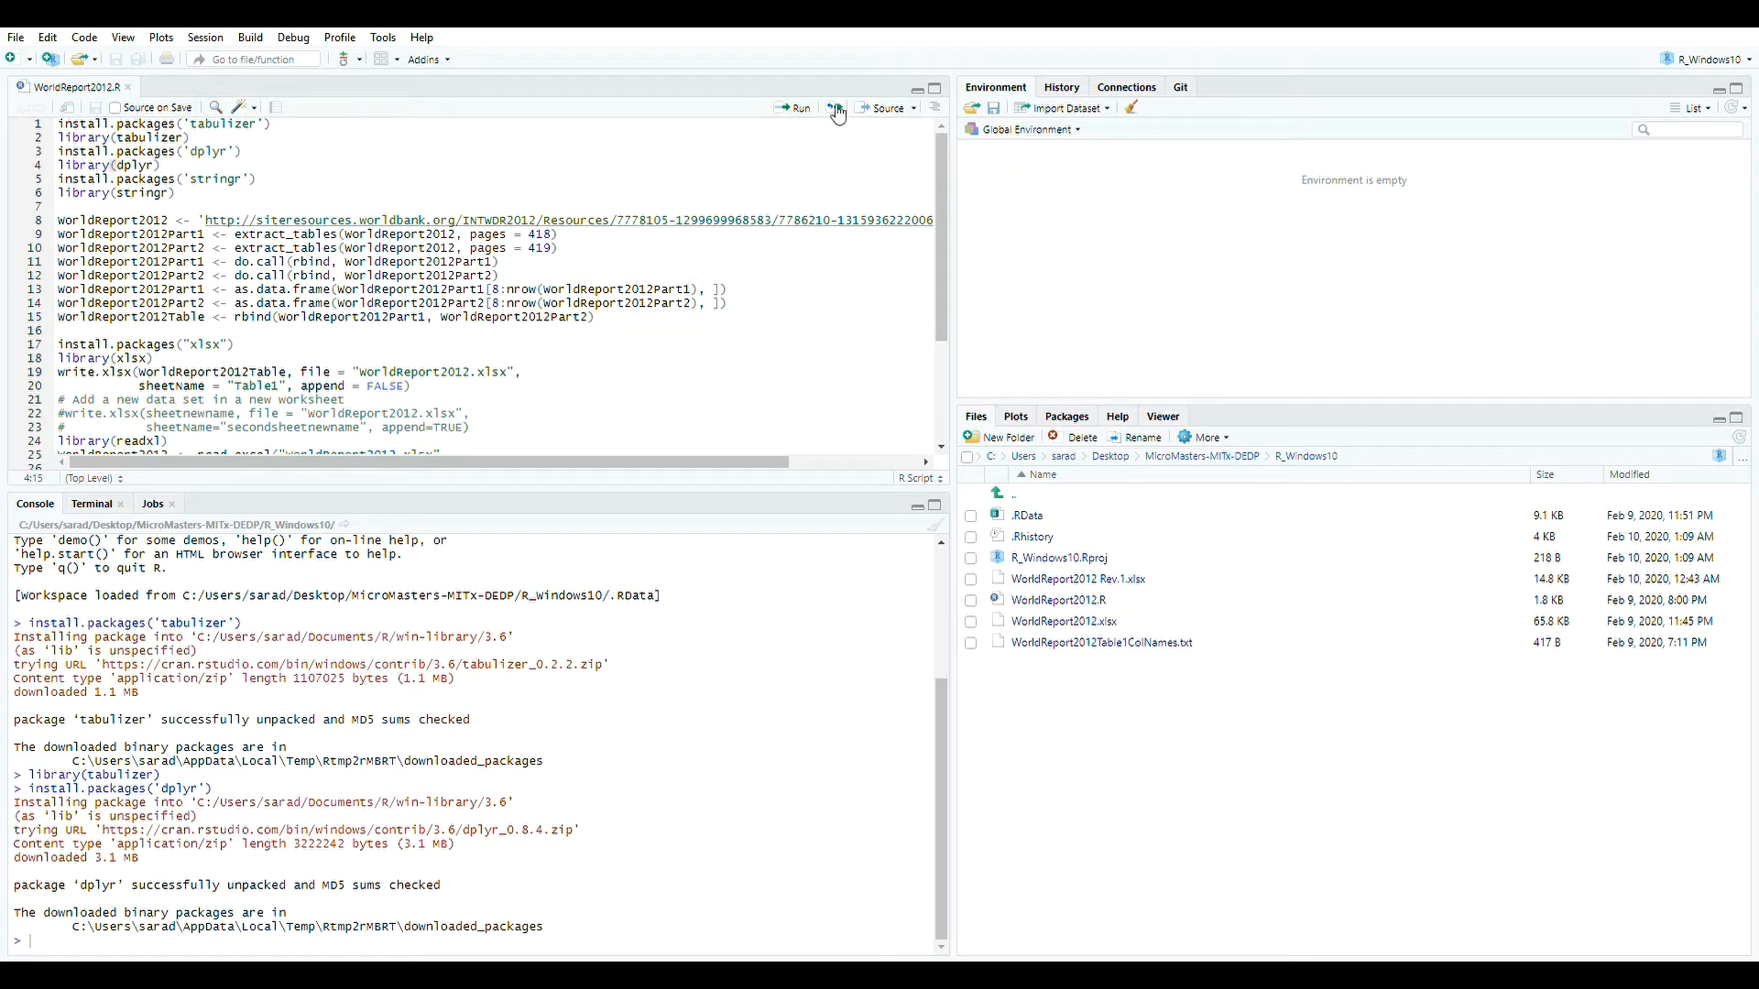
left_click(806, 108)
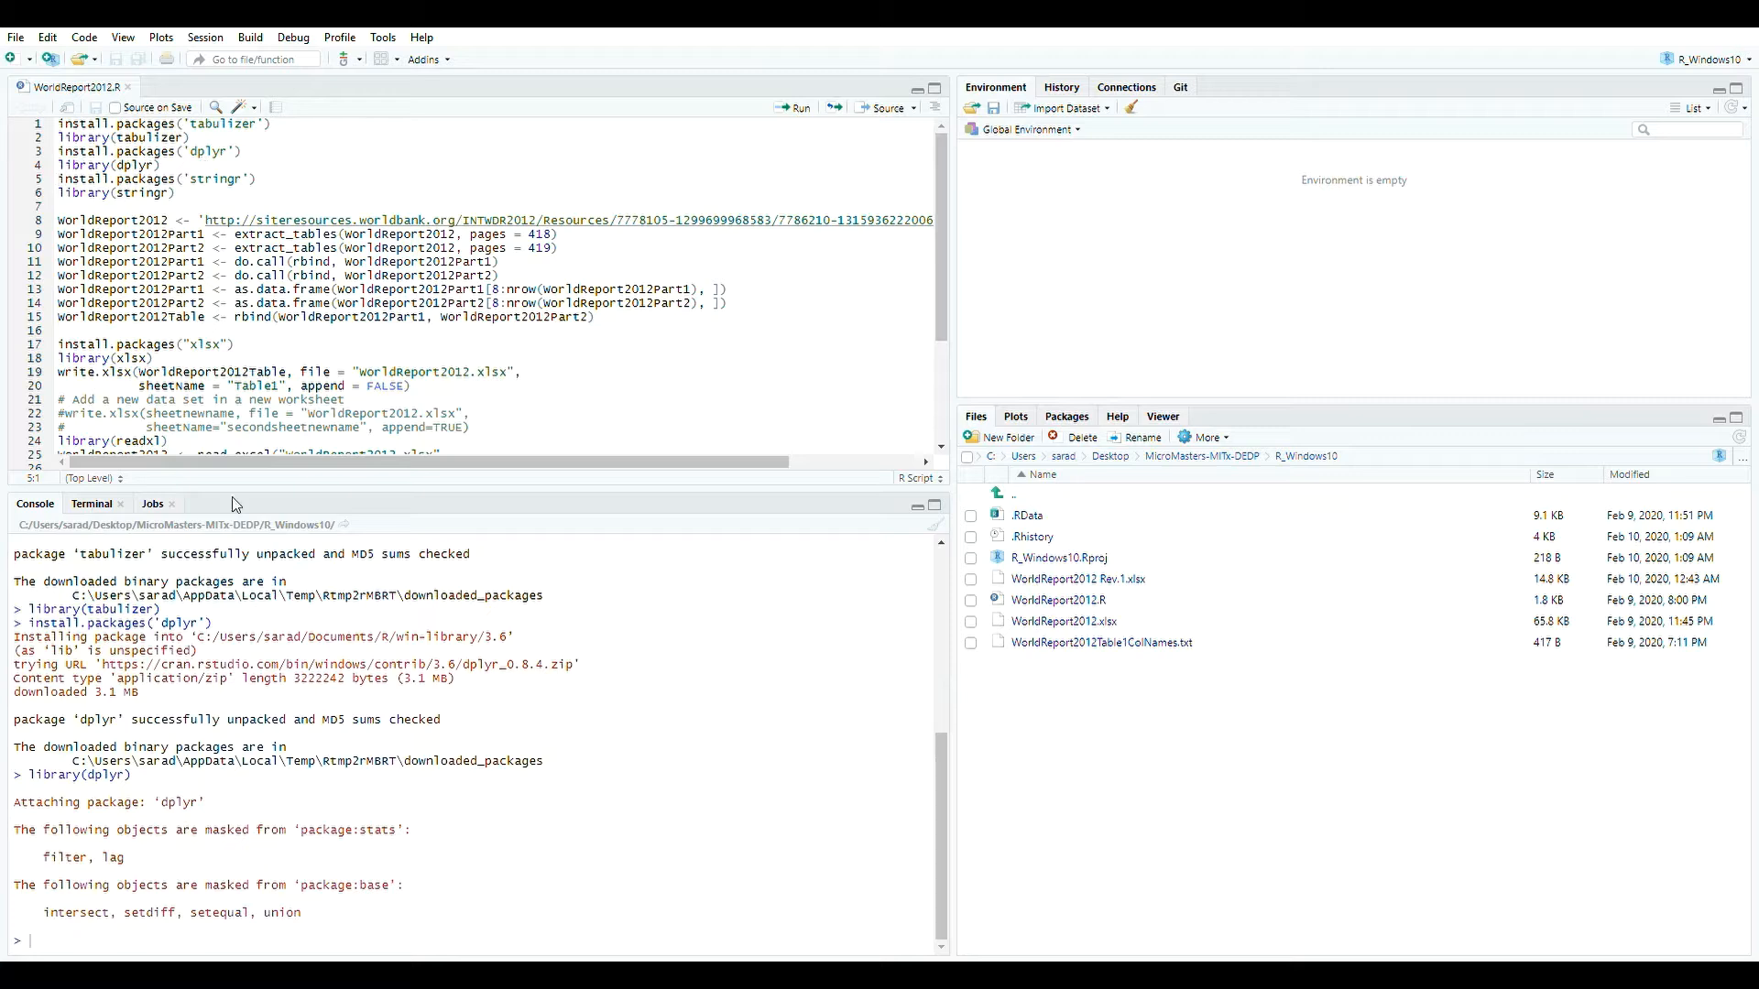
left_click_drag(157, 897, 32, 838)
left_click(31, 837)
left_click_drag(18, 836, 334, 933)
left_click(331, 932)
left_click(178, 167)
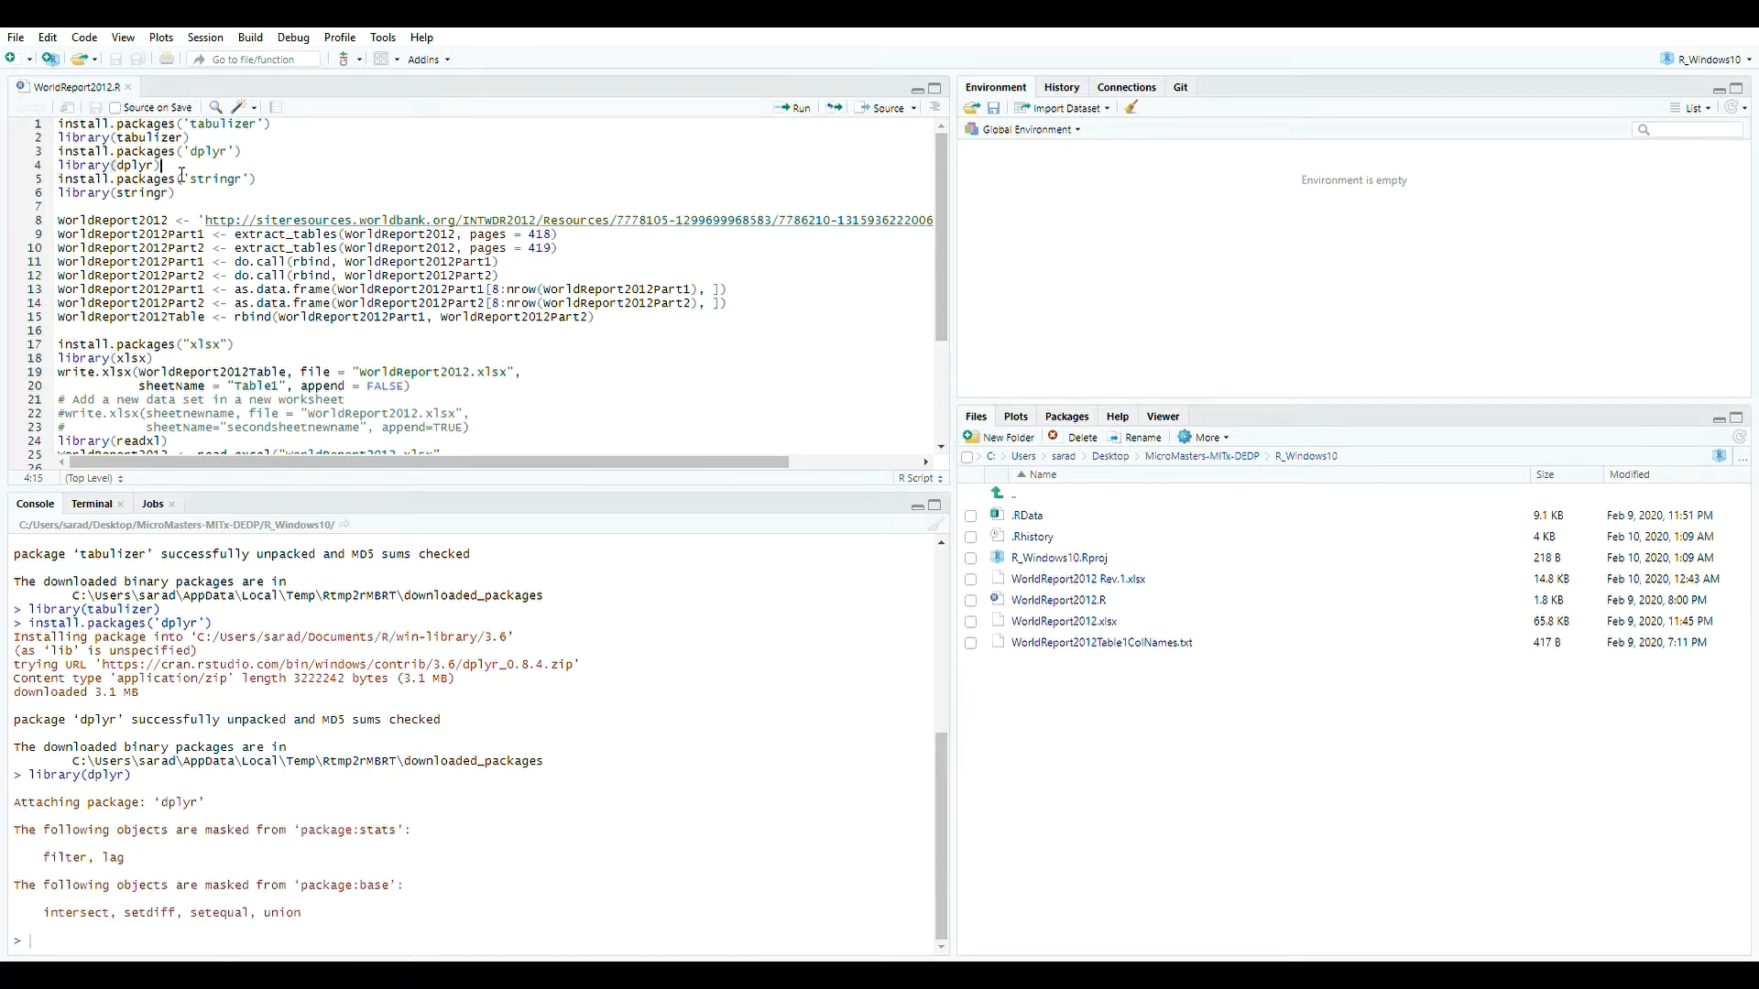
left_click(797, 108)
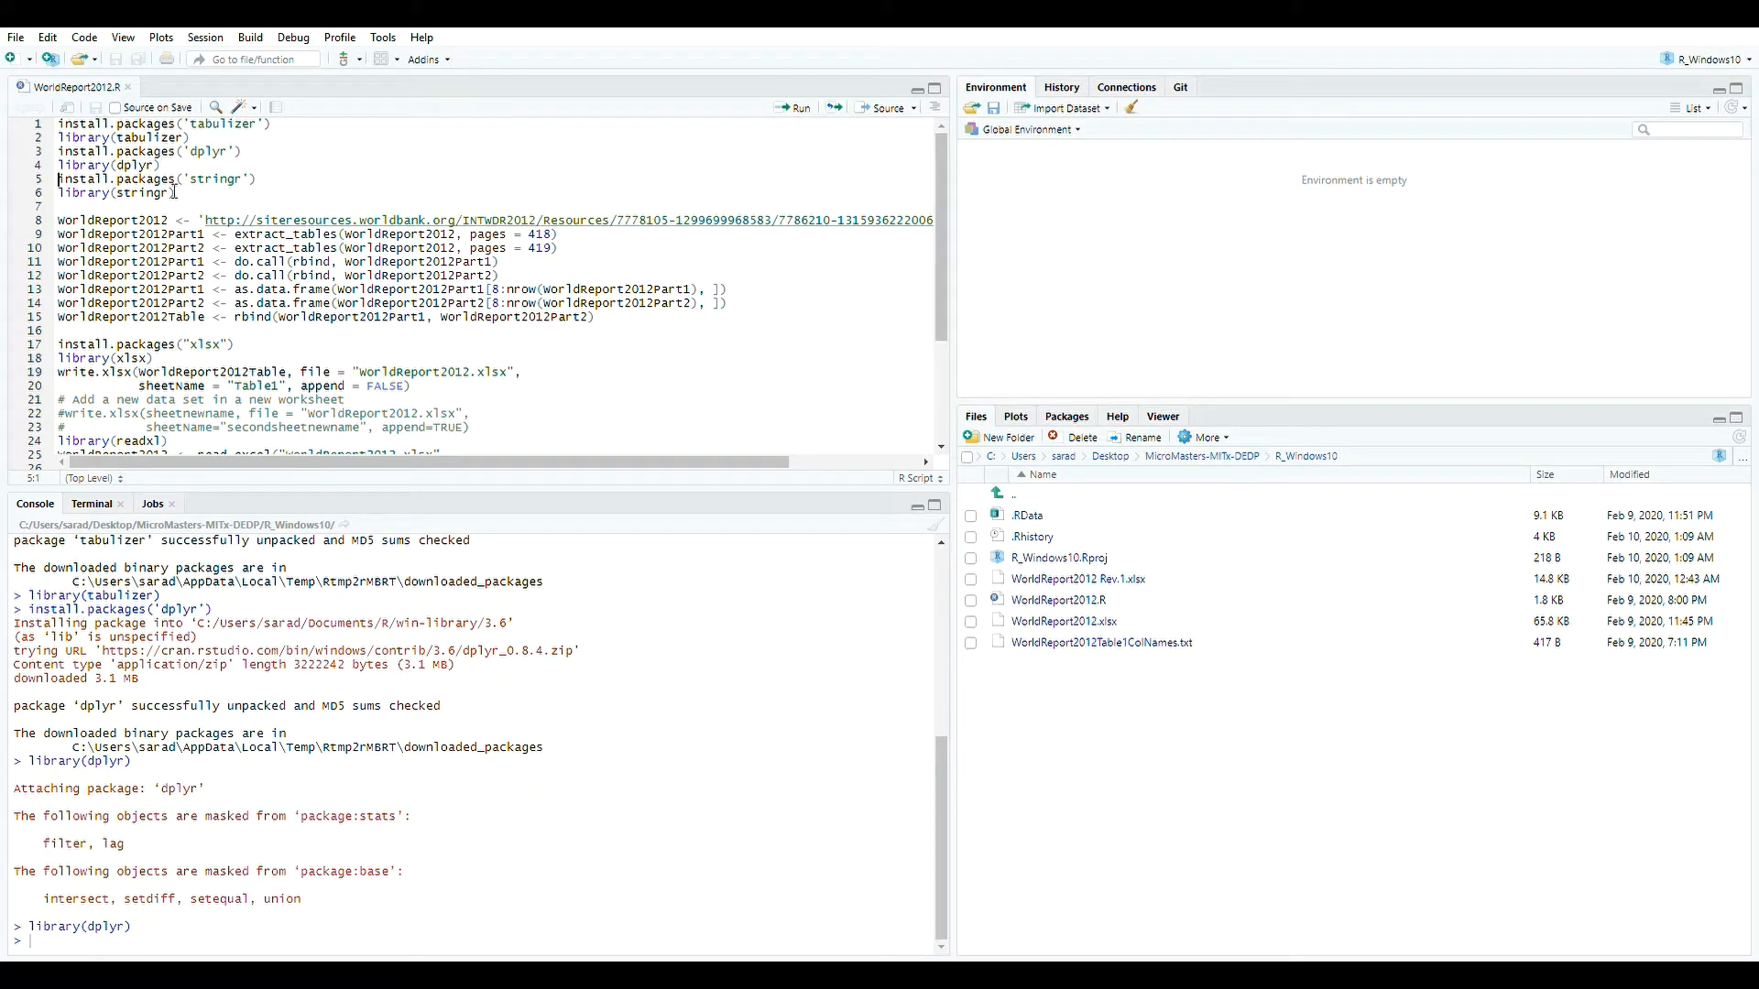
Install and load the stringr package by running lines 5 and 6.
left_click_drag(197, 194, 18, 182)
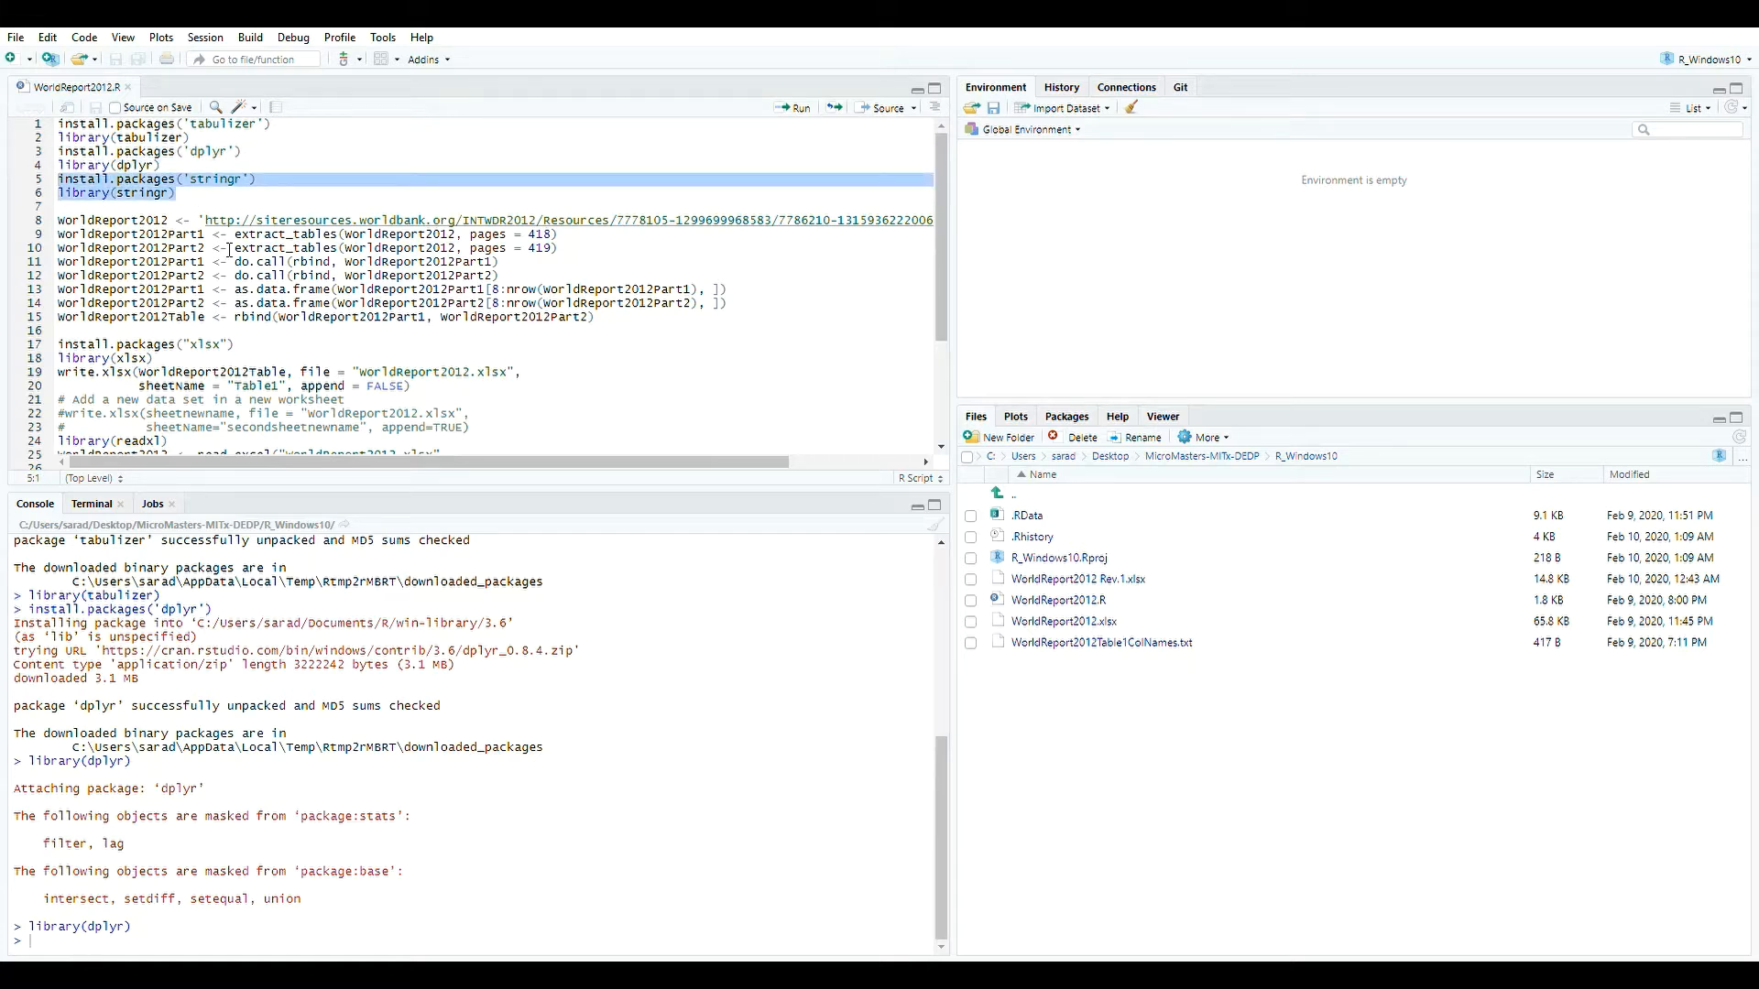
left_click(276, 184)
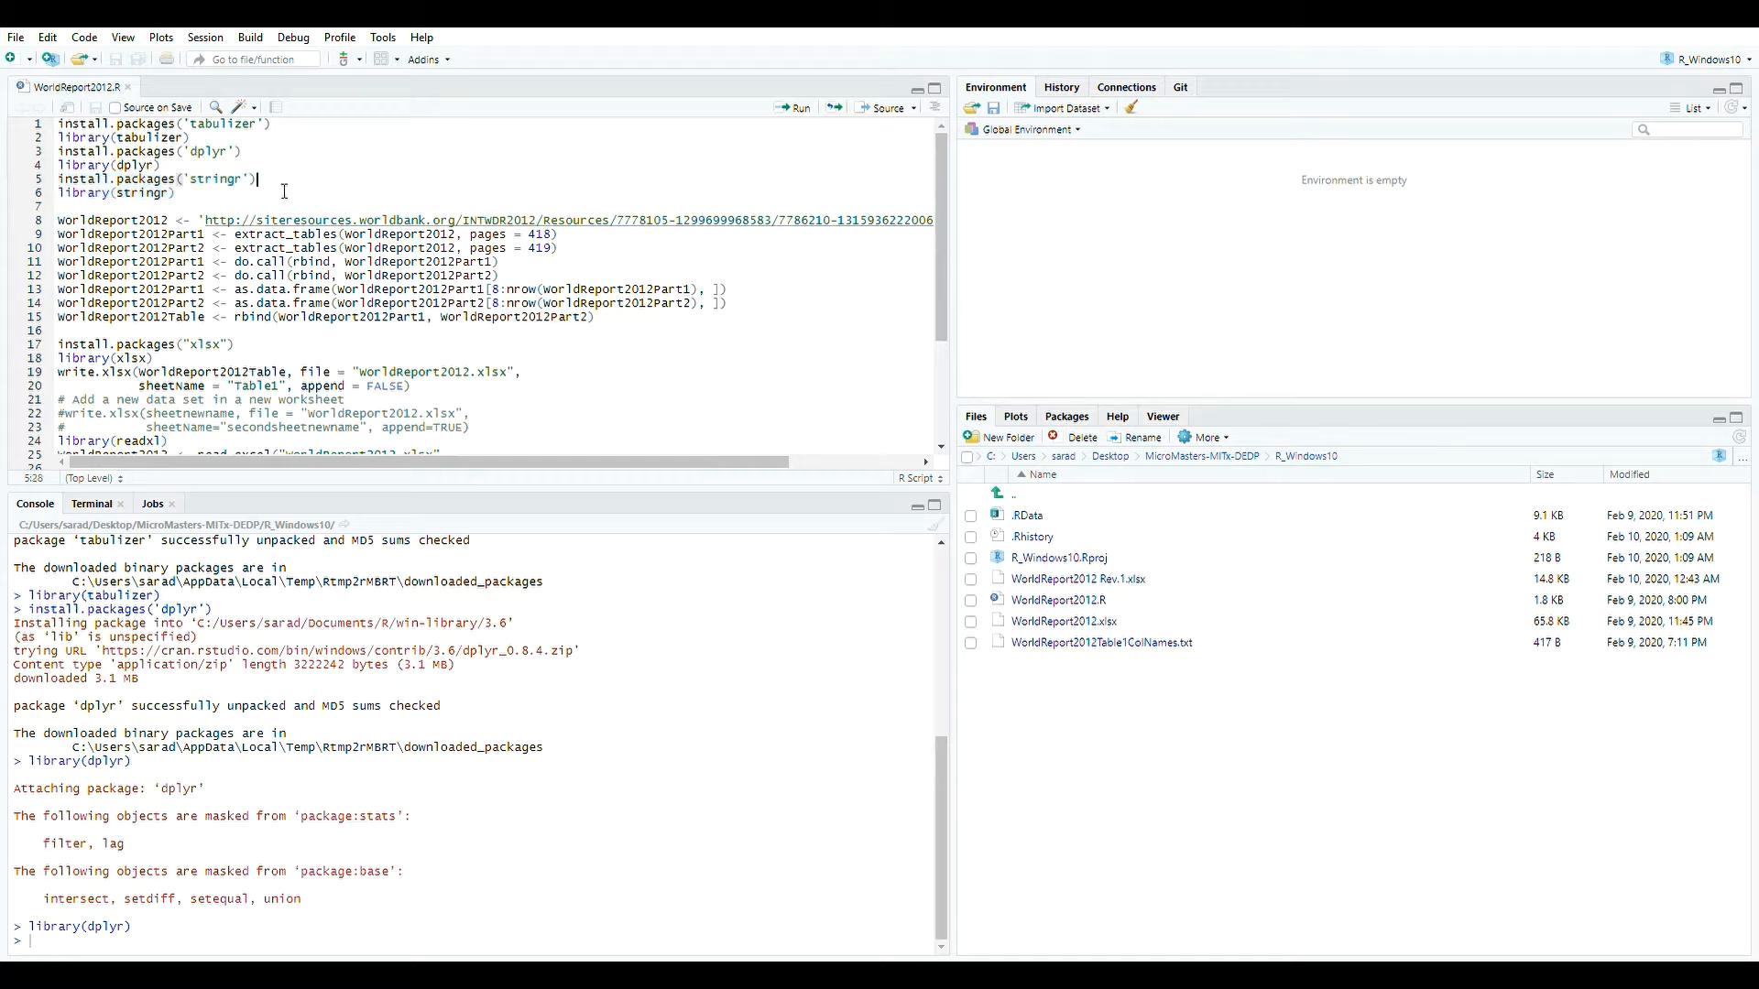
left_click(794, 107)
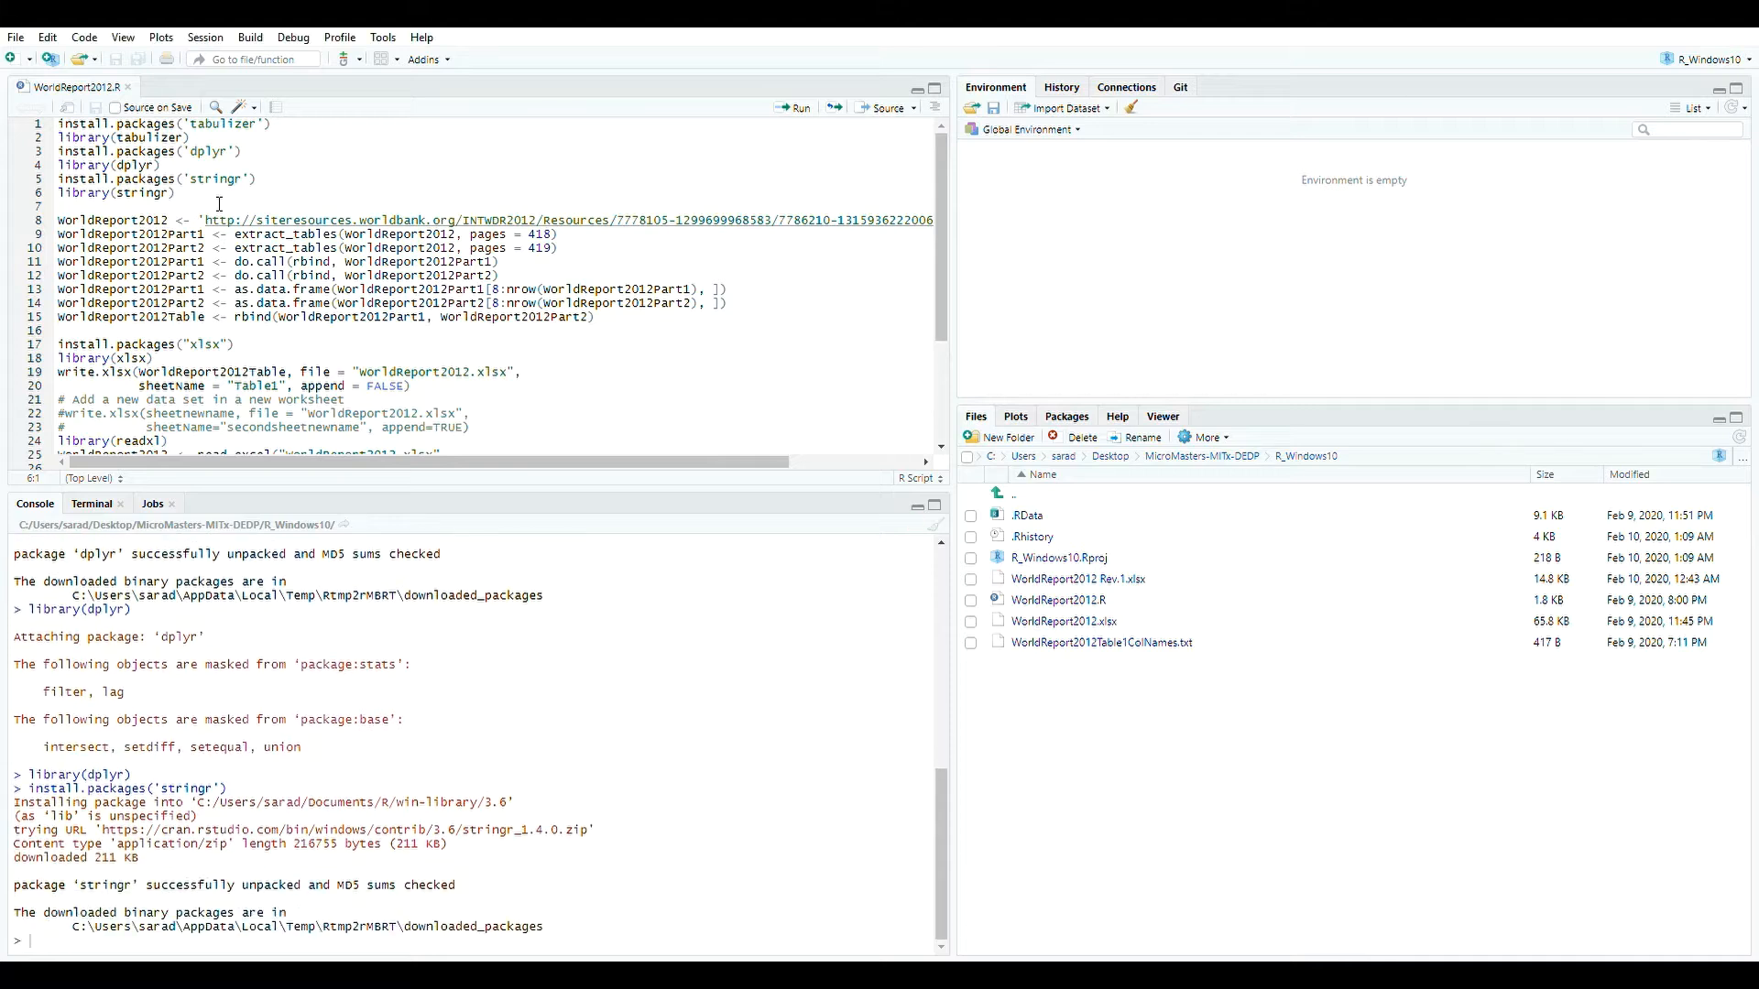
key("End")
left_click(794, 107)
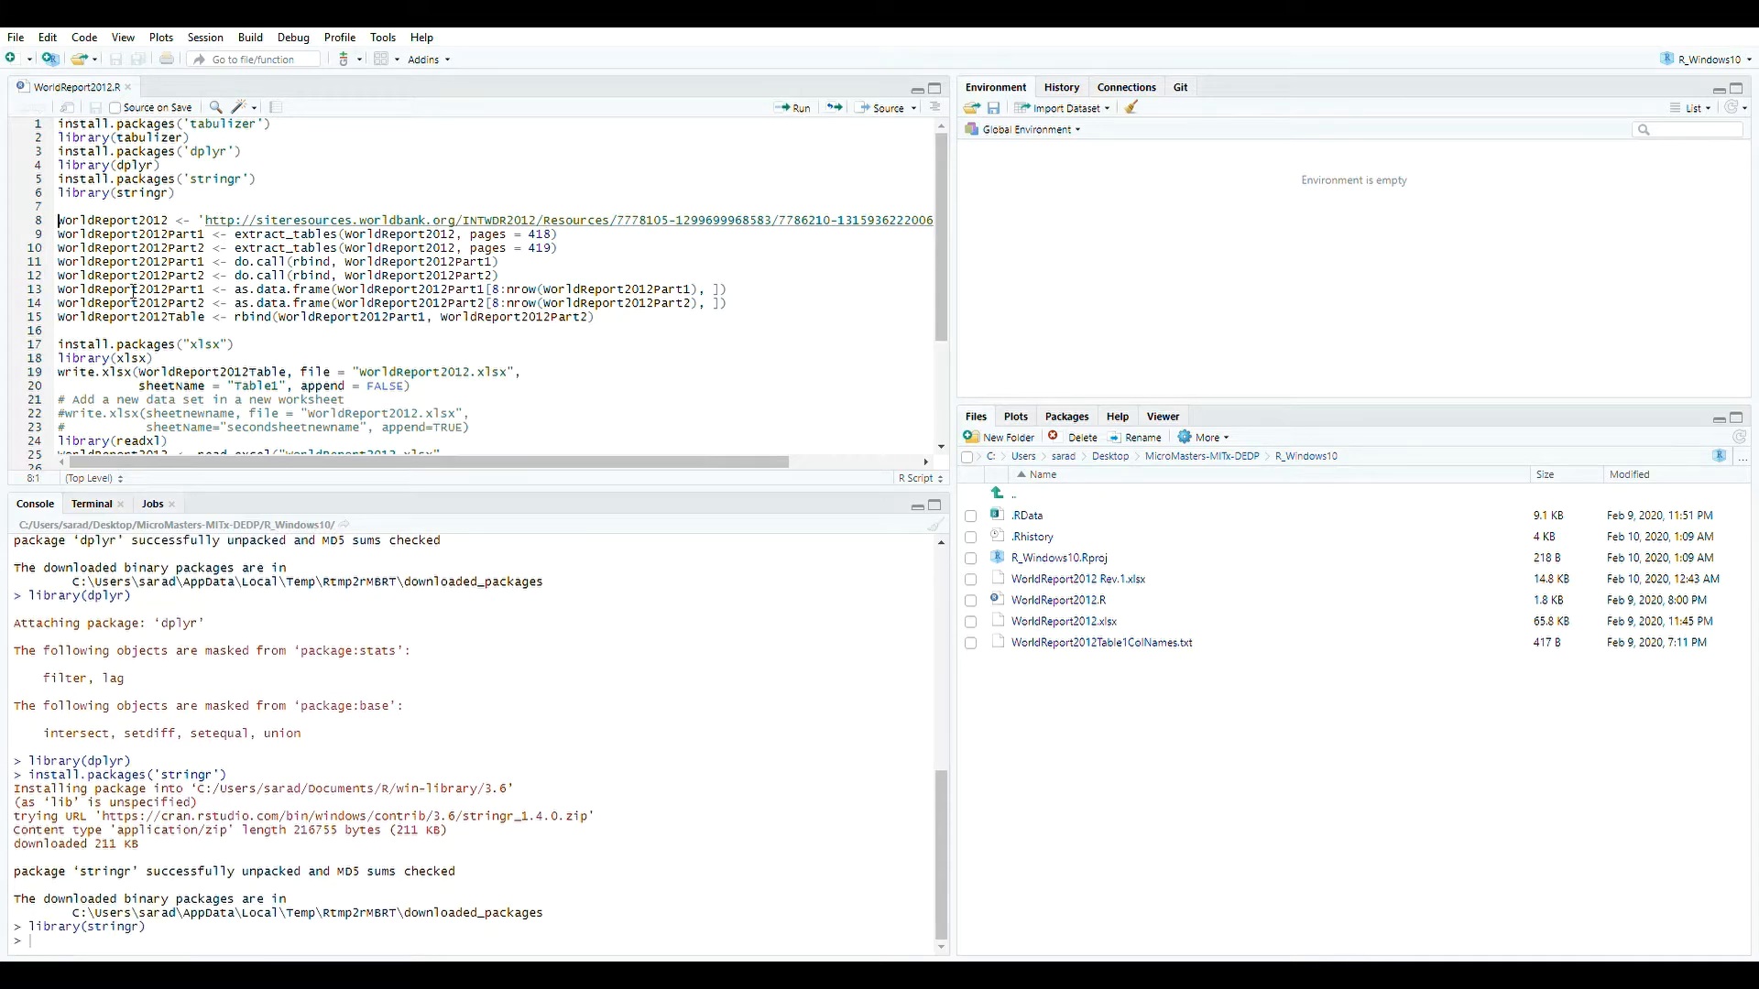
Run line 8 to assign the Complete-Report.pdf URL to WorldReport2012.
left_click(163, 223)
mouse_move(562, 461)
left_mouse_down()
mouse_move(694, 462)
mouse_move(577, 462)
left_mouse_up()
left_click_drag(168, 220, 58, 221)
left_click_drag(437, 461, 568, 461)
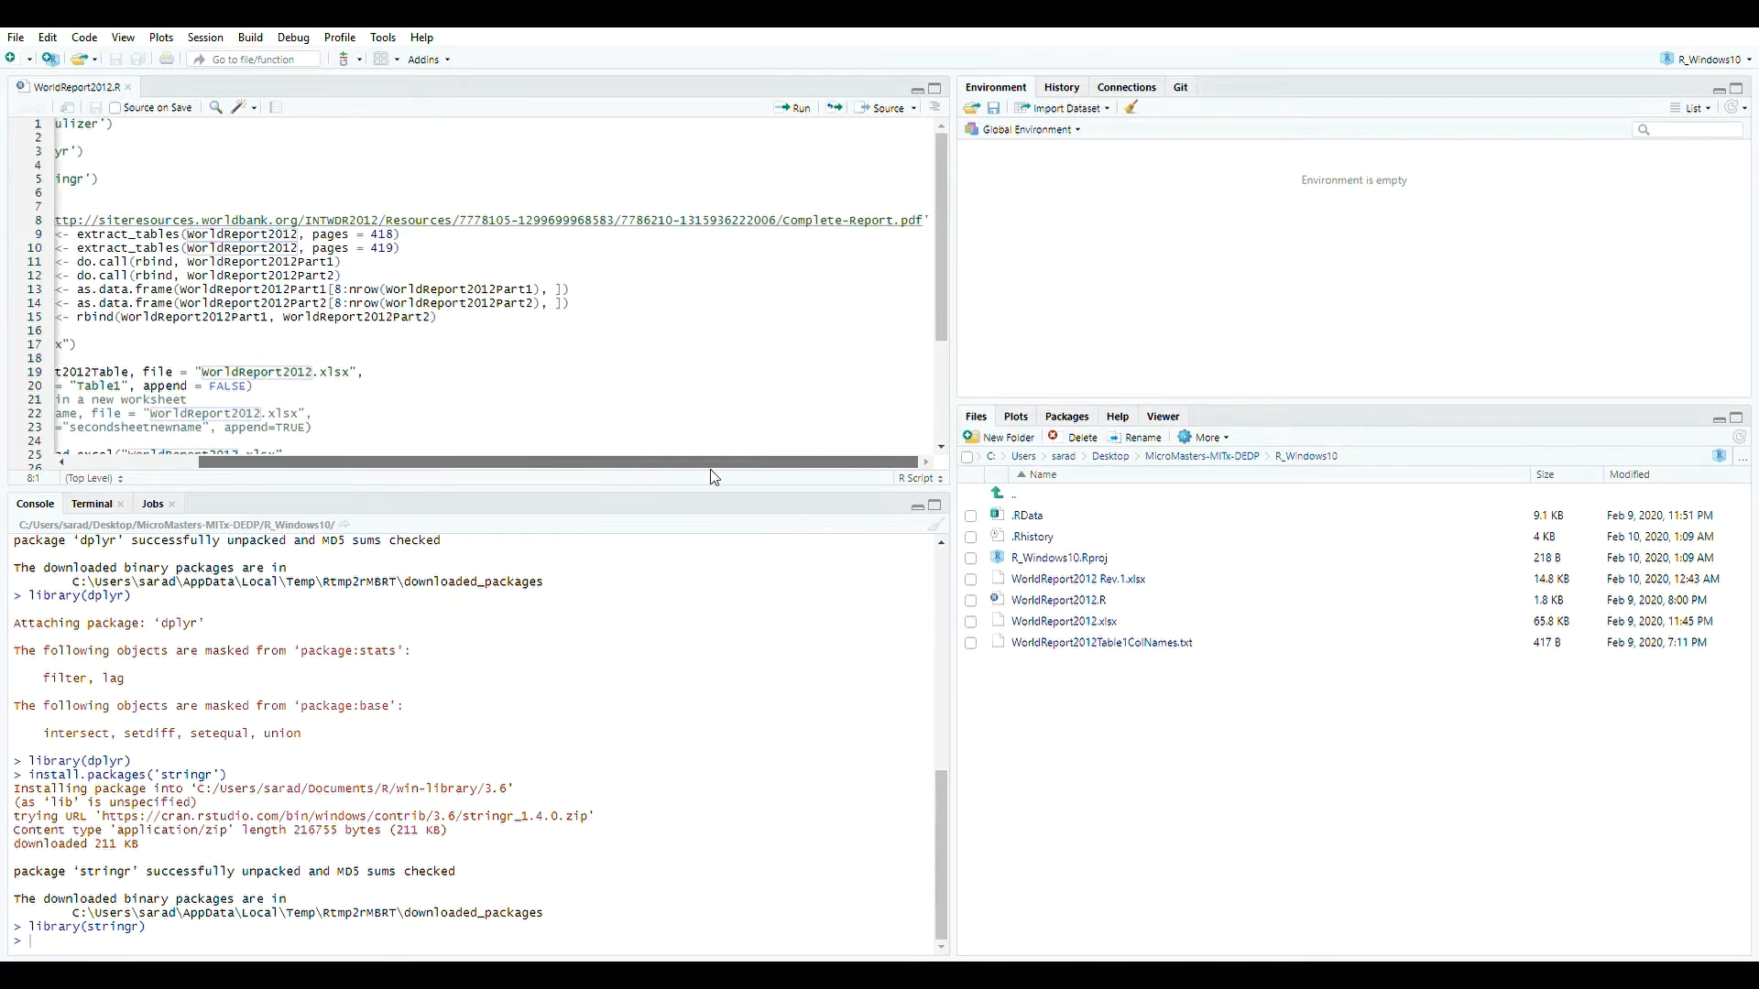
left_click(934, 227)
left_click(936, 226)
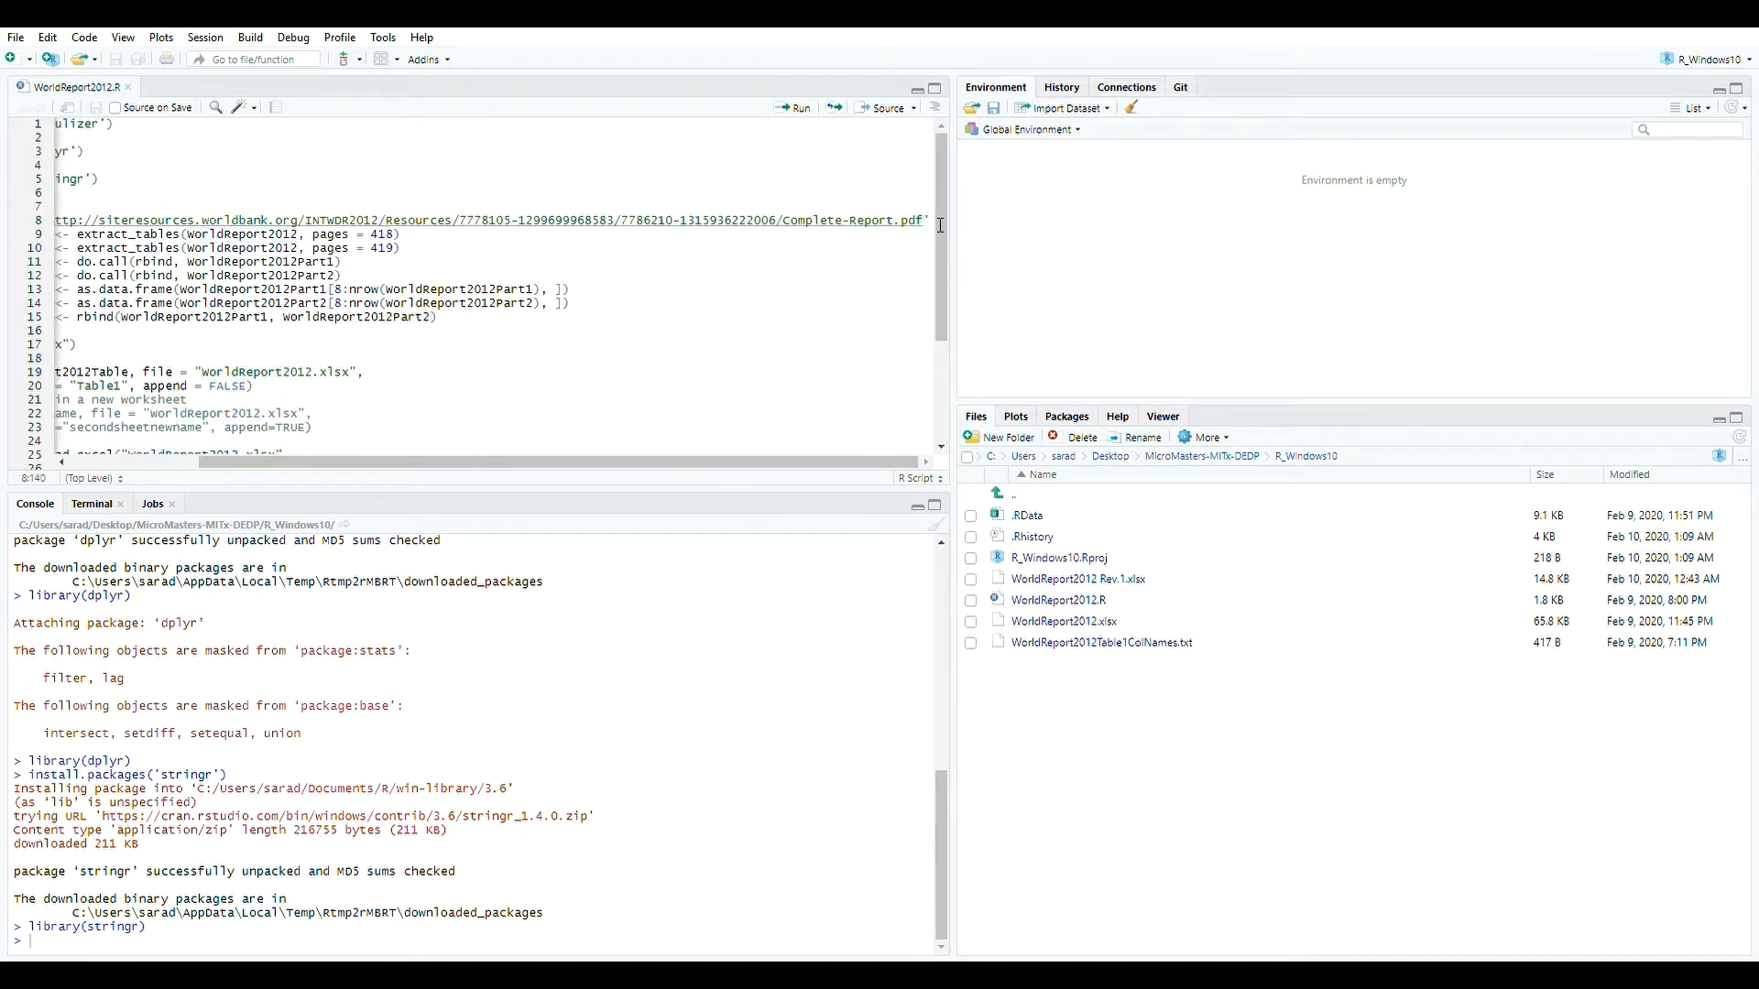
left_click(793, 109)
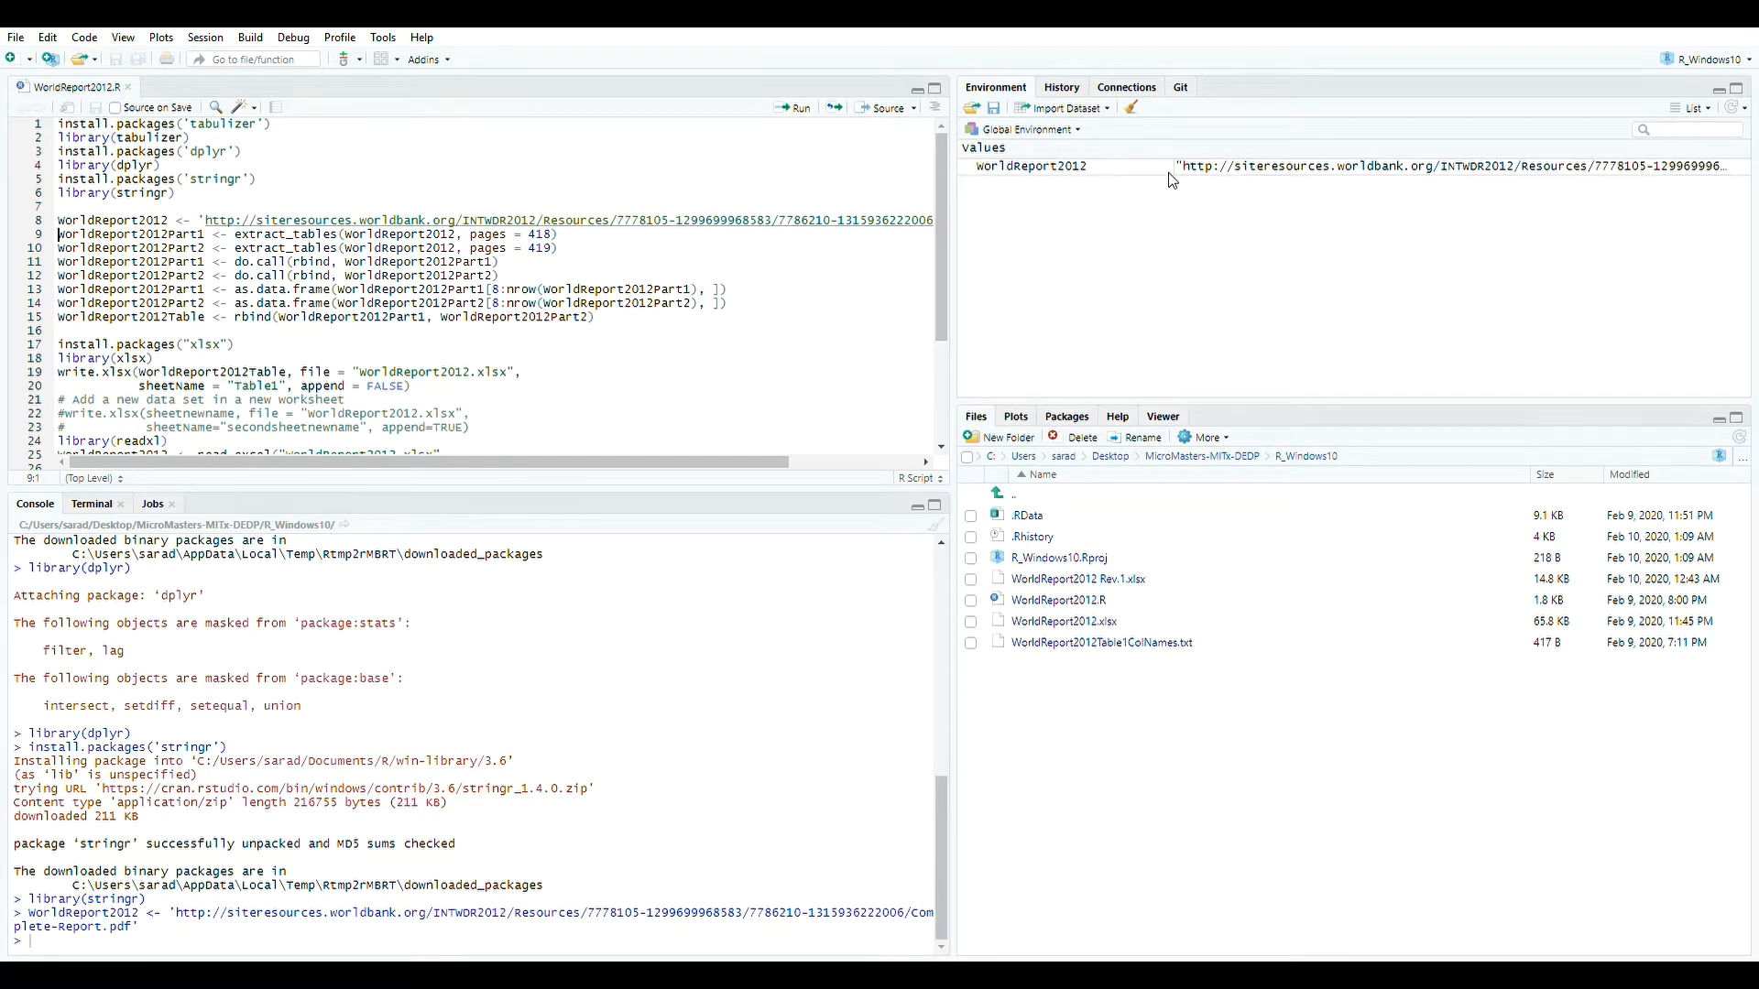
Extract the tables from pages 418 and 419 into WorldReport2012Part1 and WorldReport2012Part2.
left_click_drag(572, 249, 6, 237)
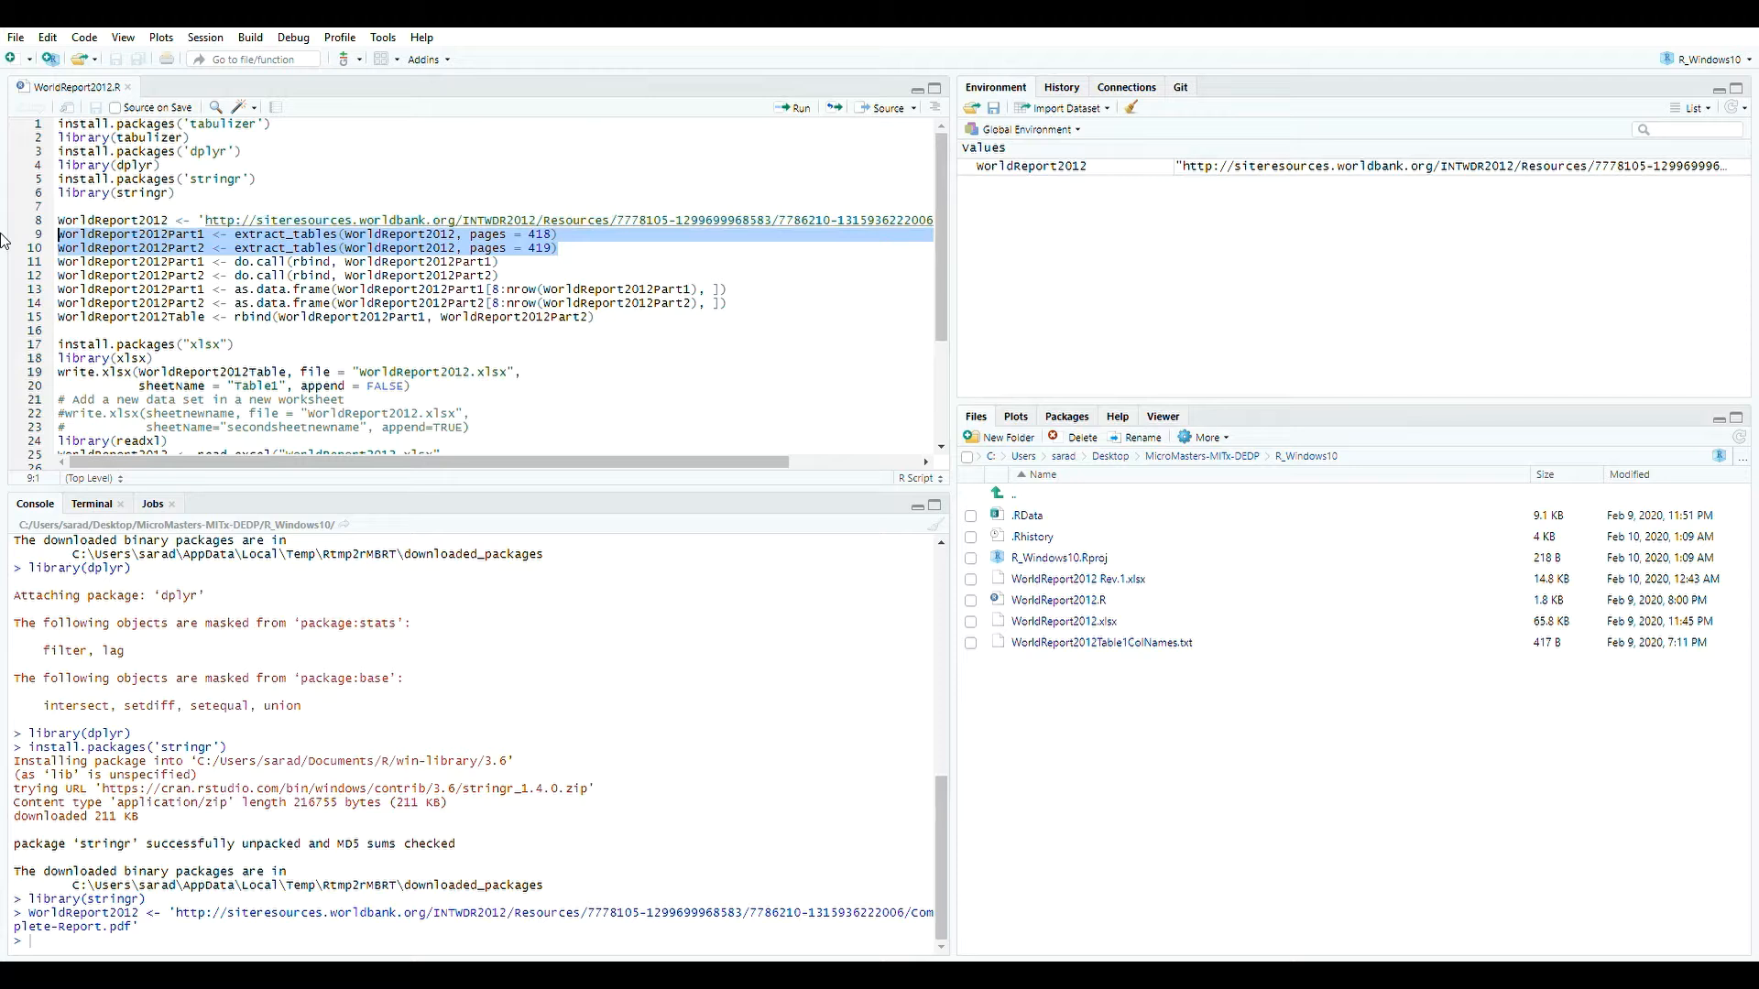
left_click_drag(530, 236, 562, 246)
left_click(580, 247)
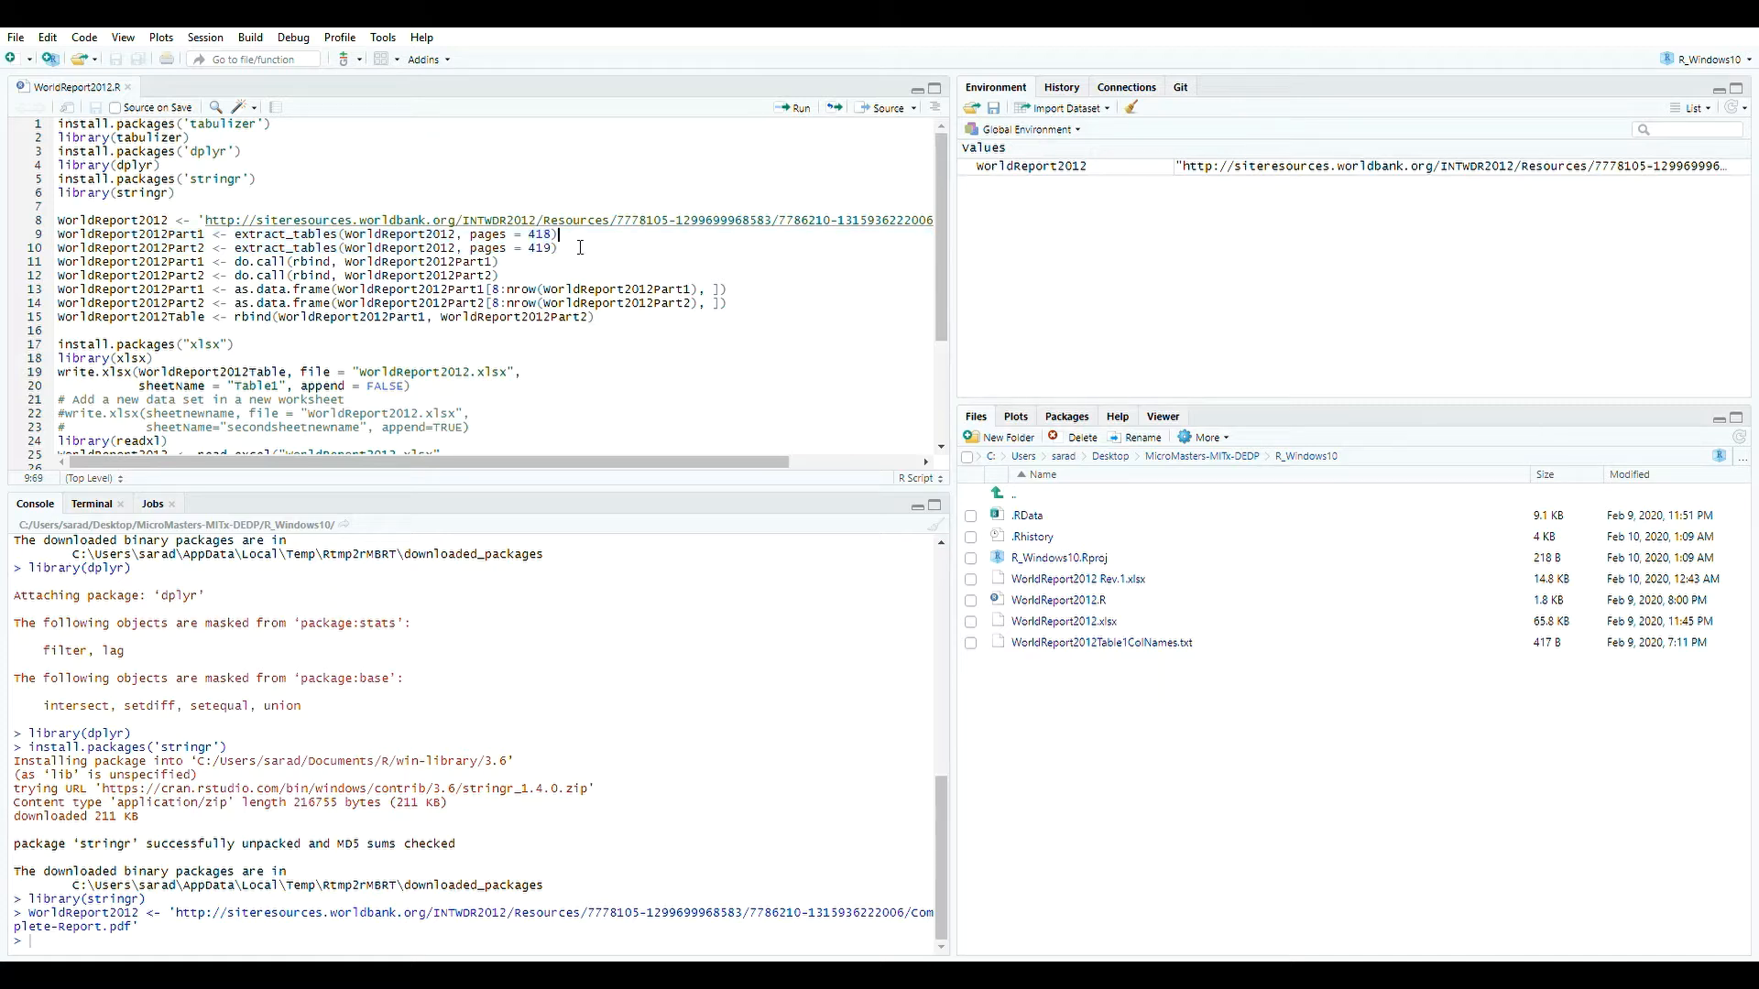
left_click(802, 109)
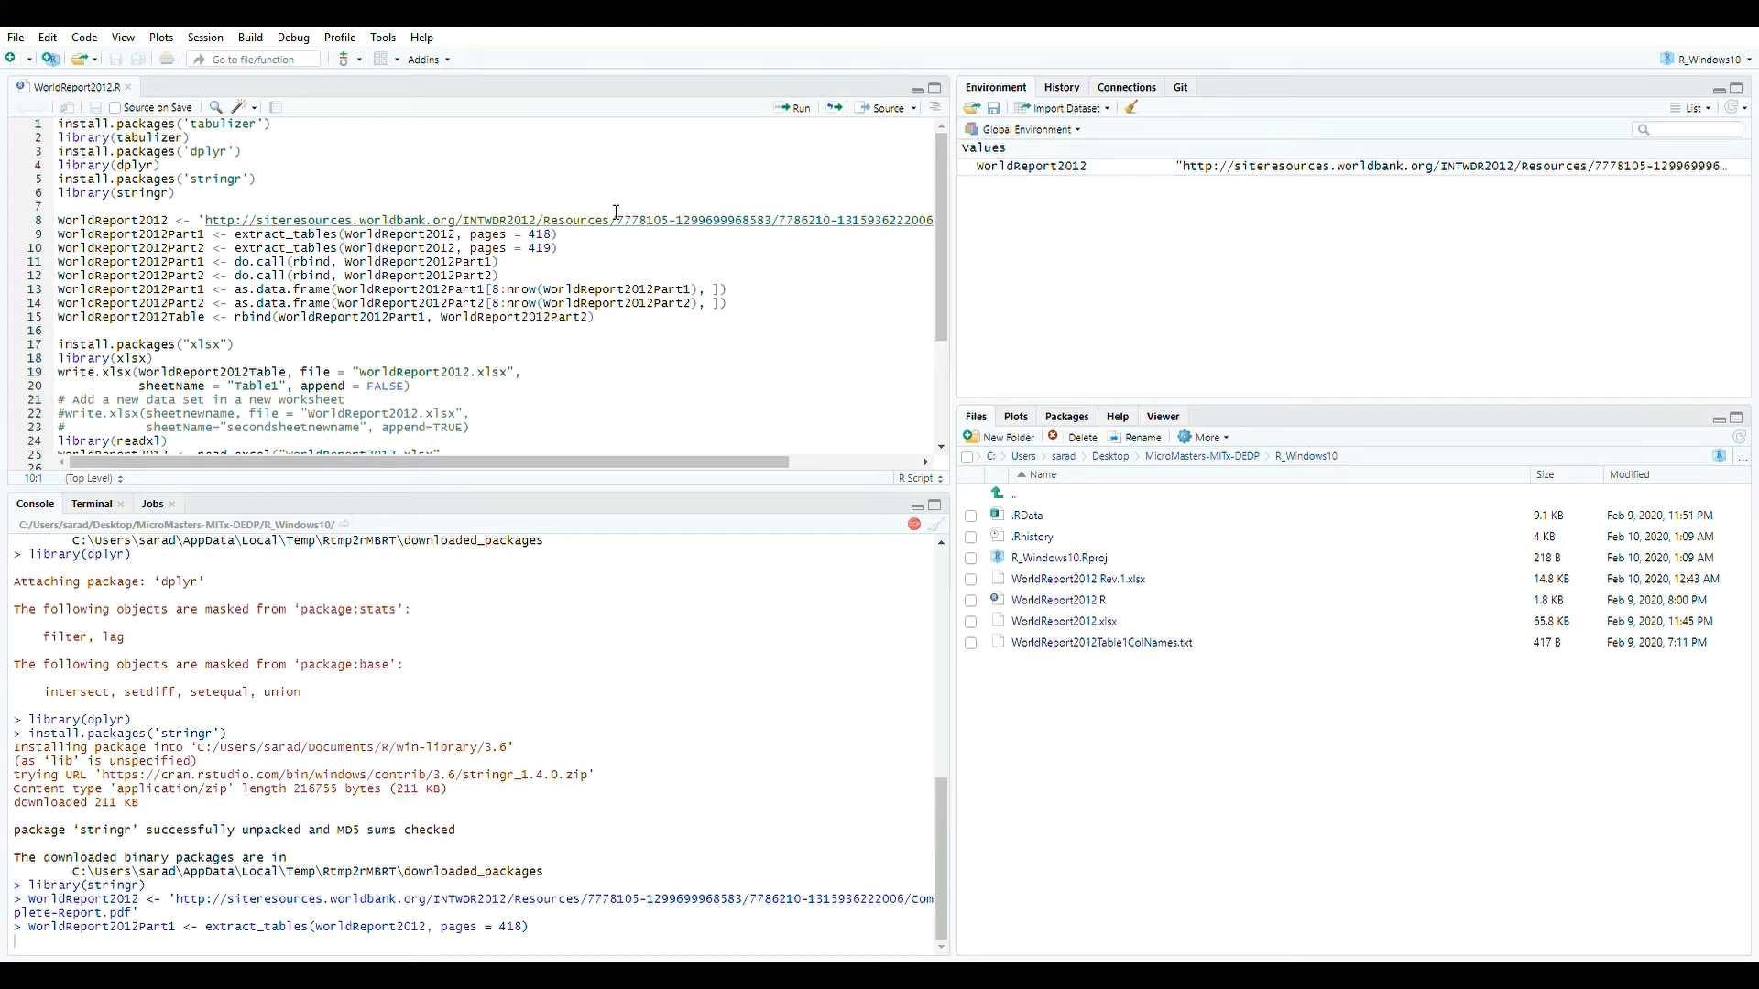
key("ctrl+Return")
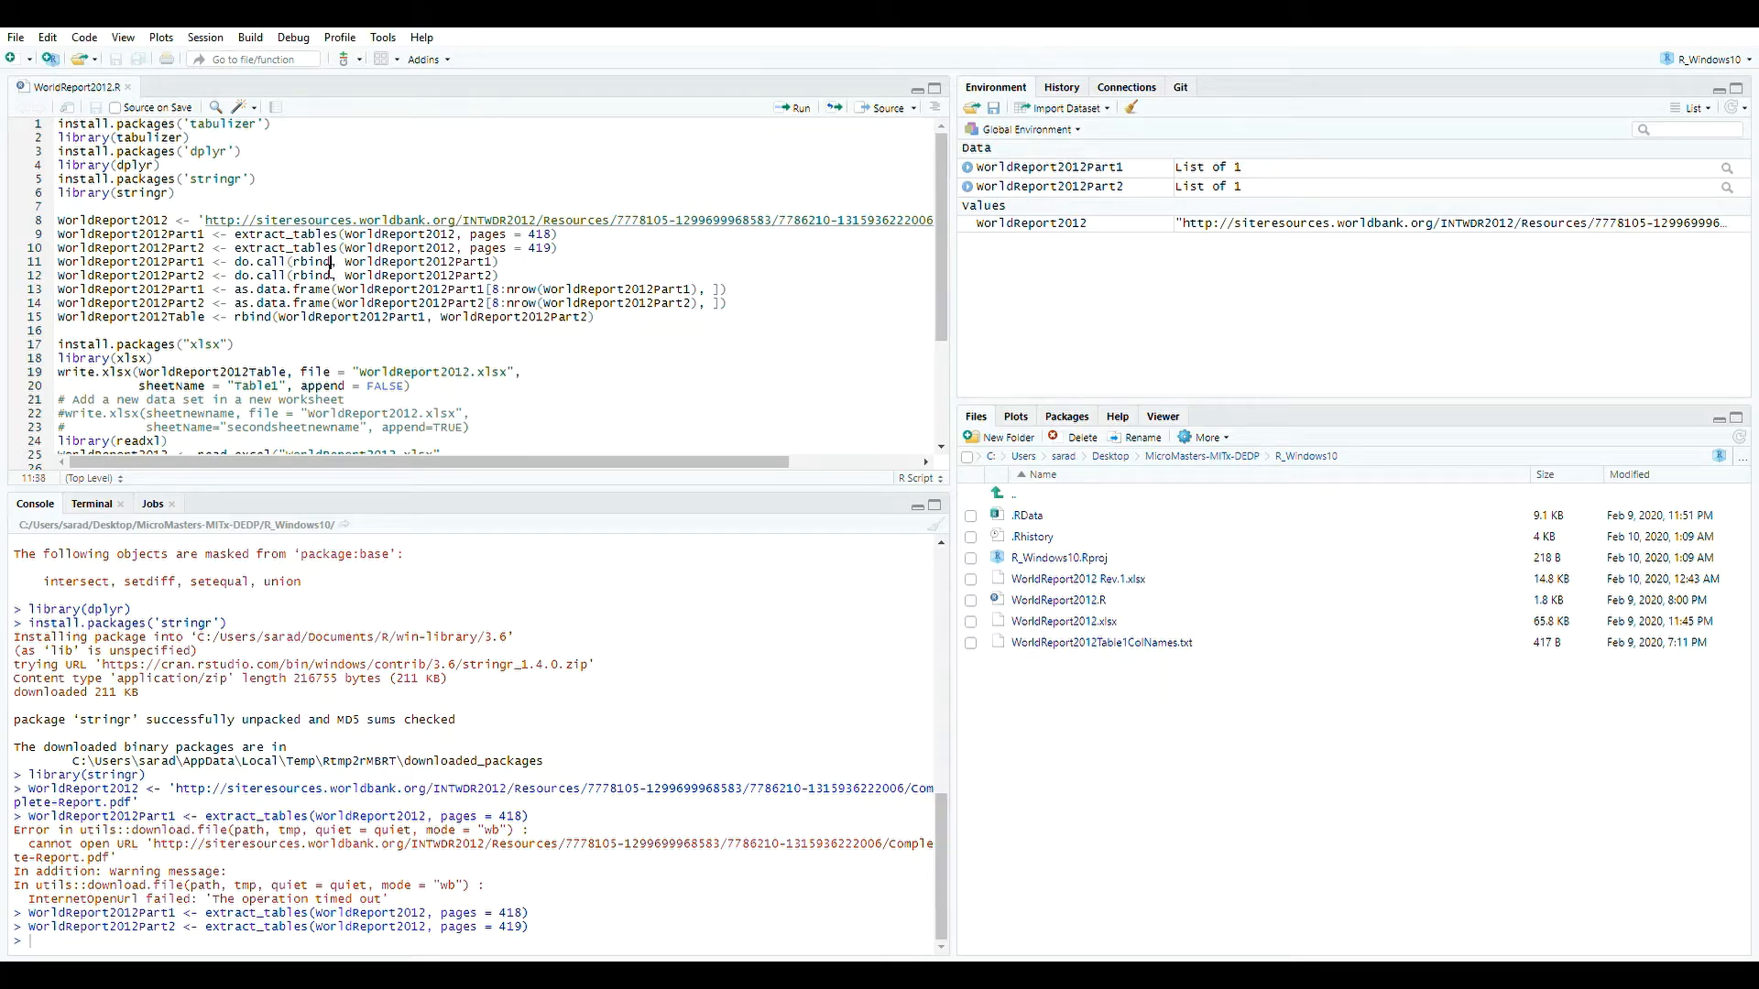
Combine each part's extracted table list into one matrix by running the two do.call(rbind) lines.
left_click_drag(332, 267, 294, 267)
left_click(833, 262)
left_click(1054, 172)
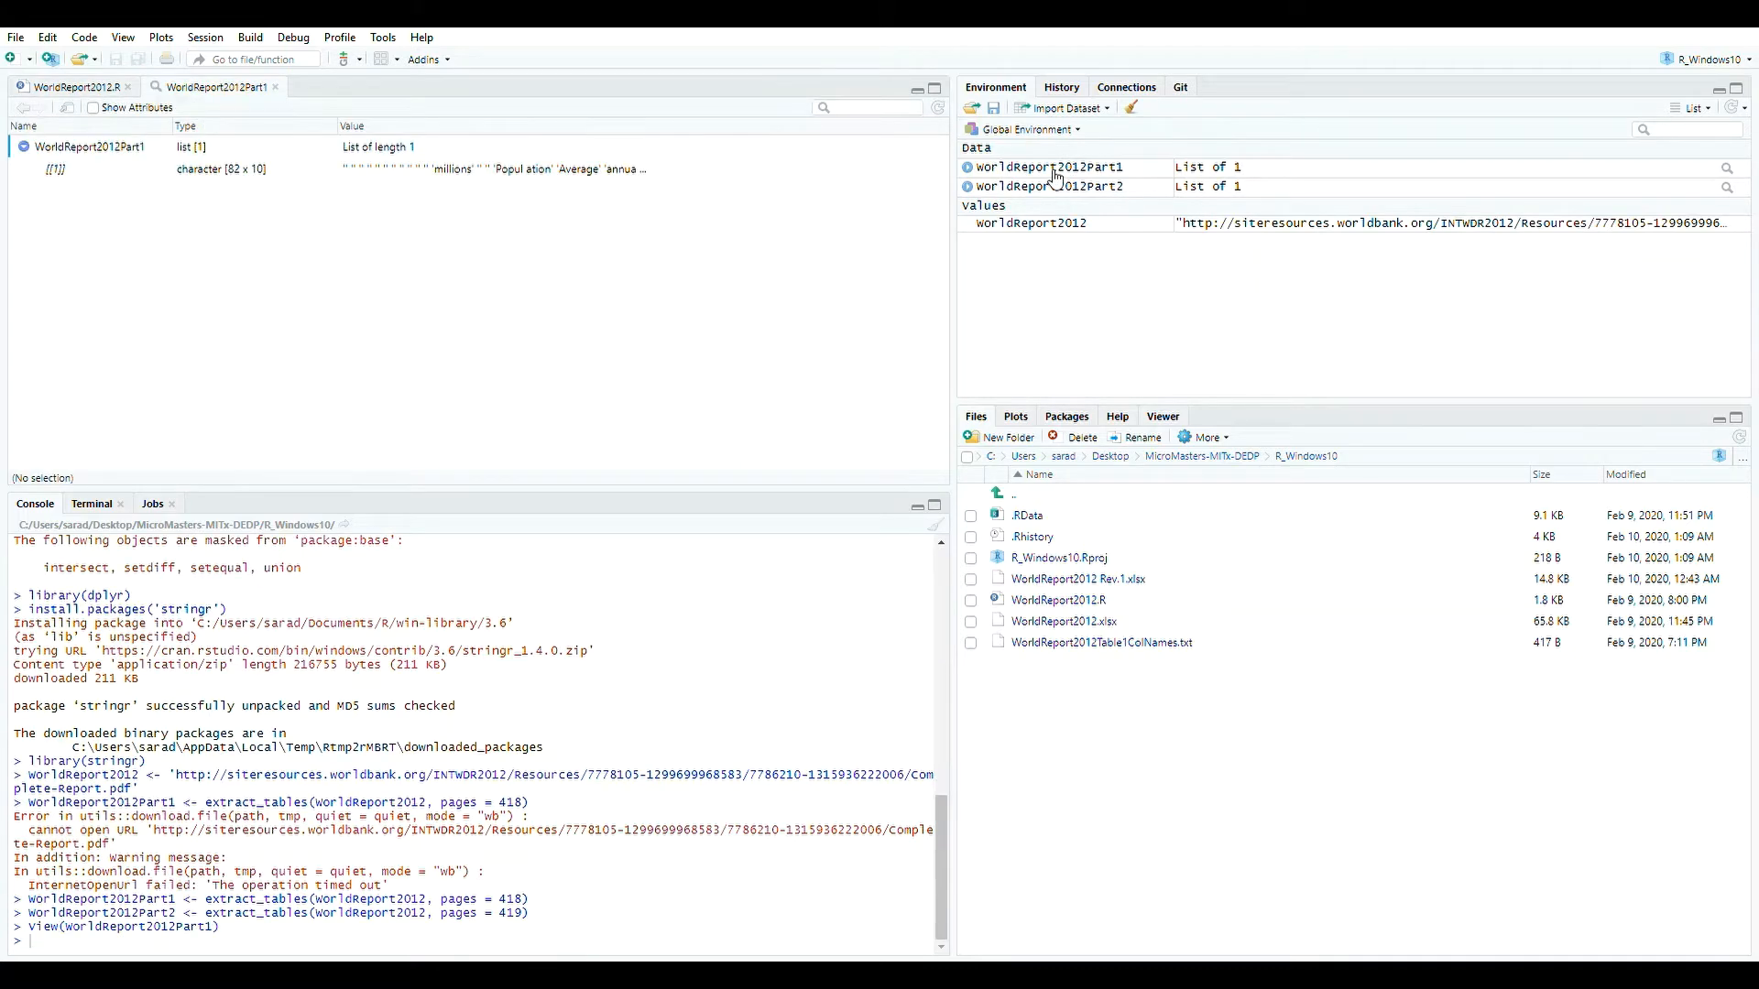
left_click(275, 87)
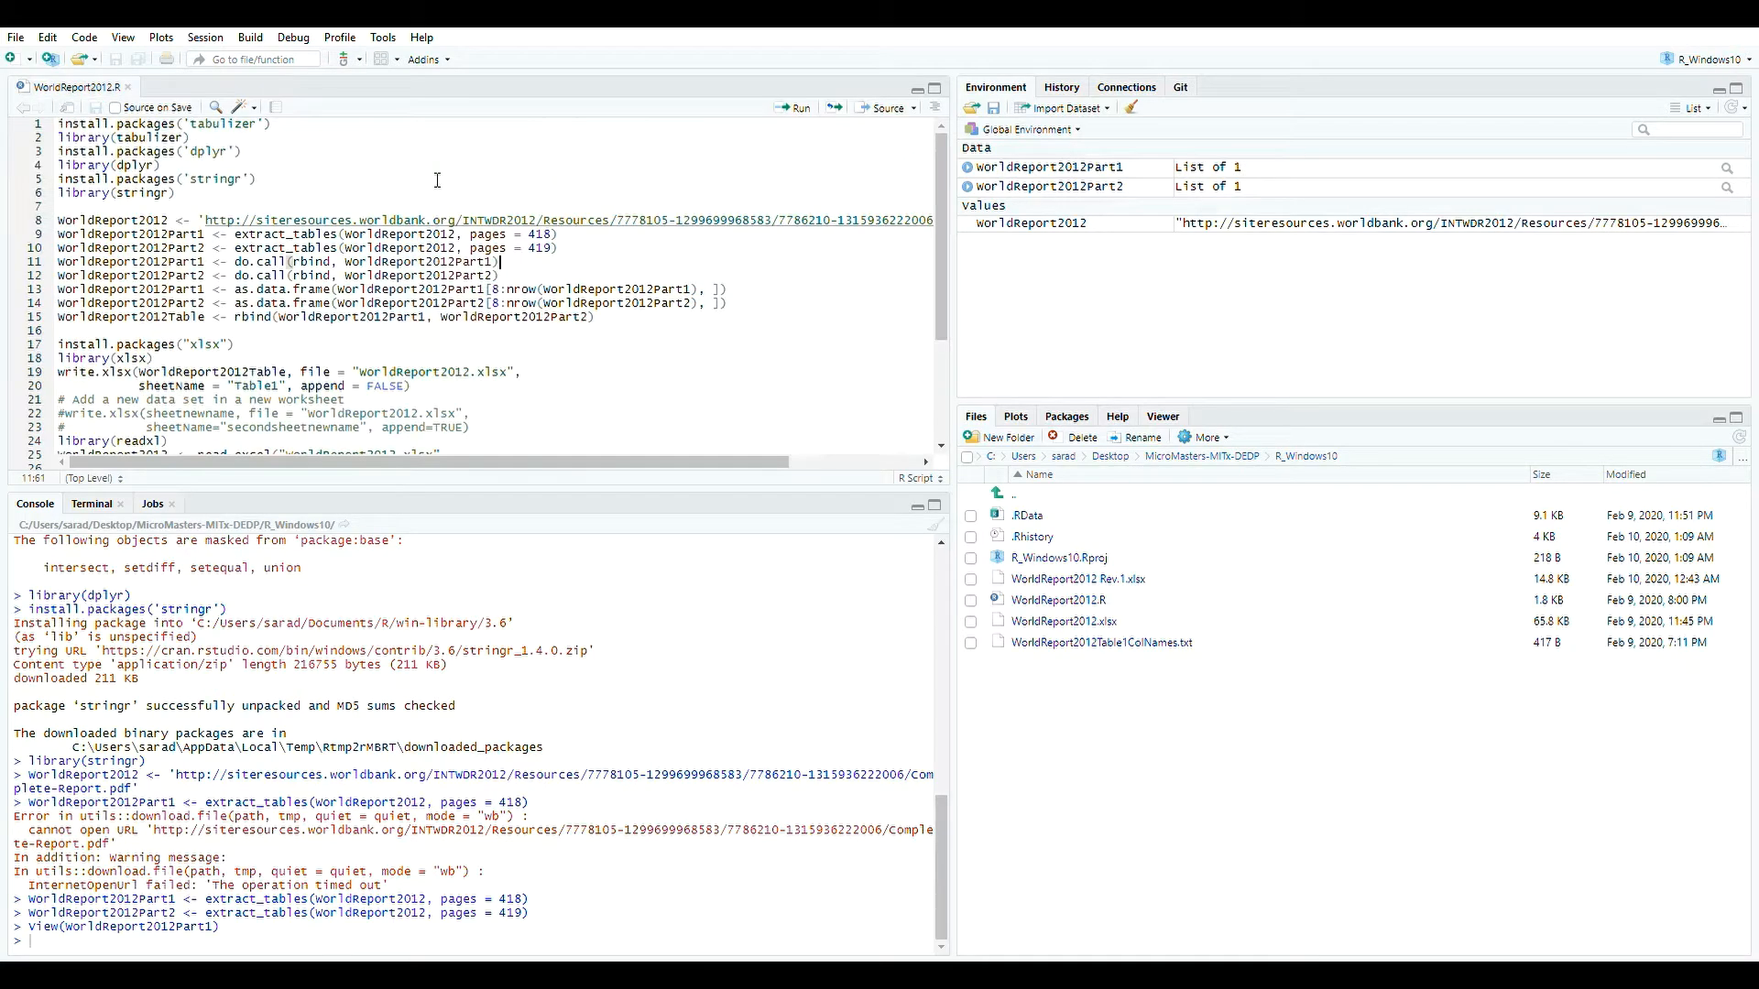
left_click(793, 107)
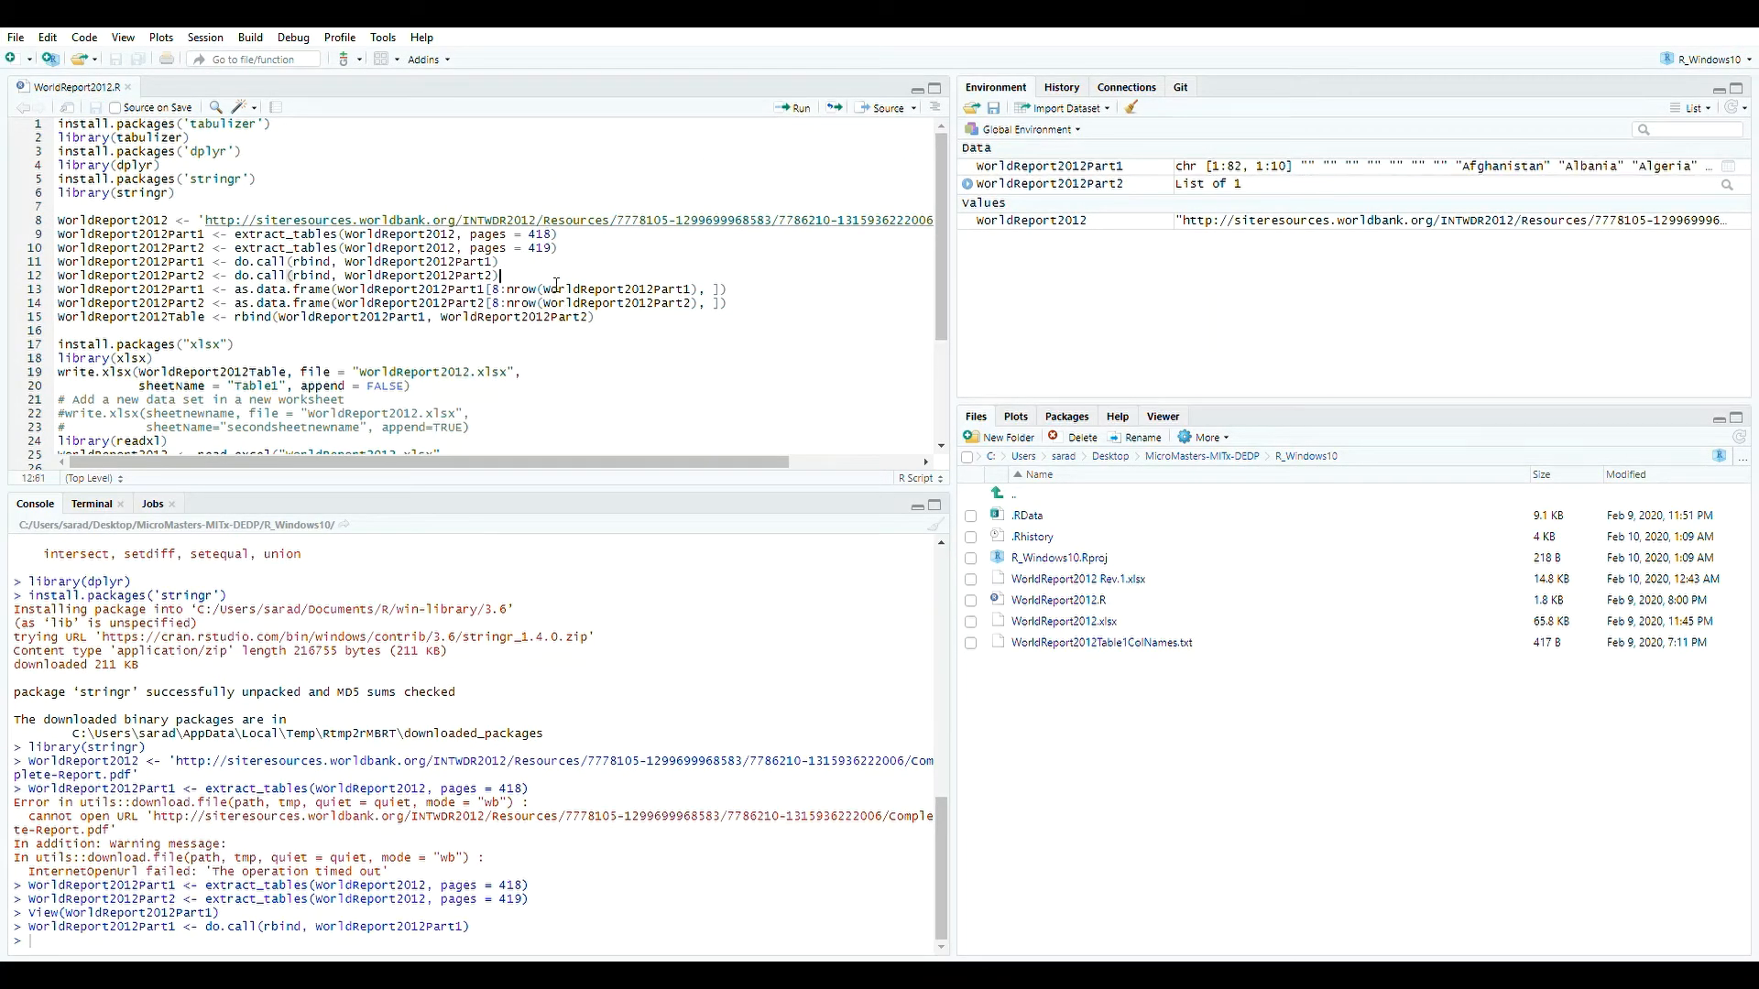
left_click(795, 108)
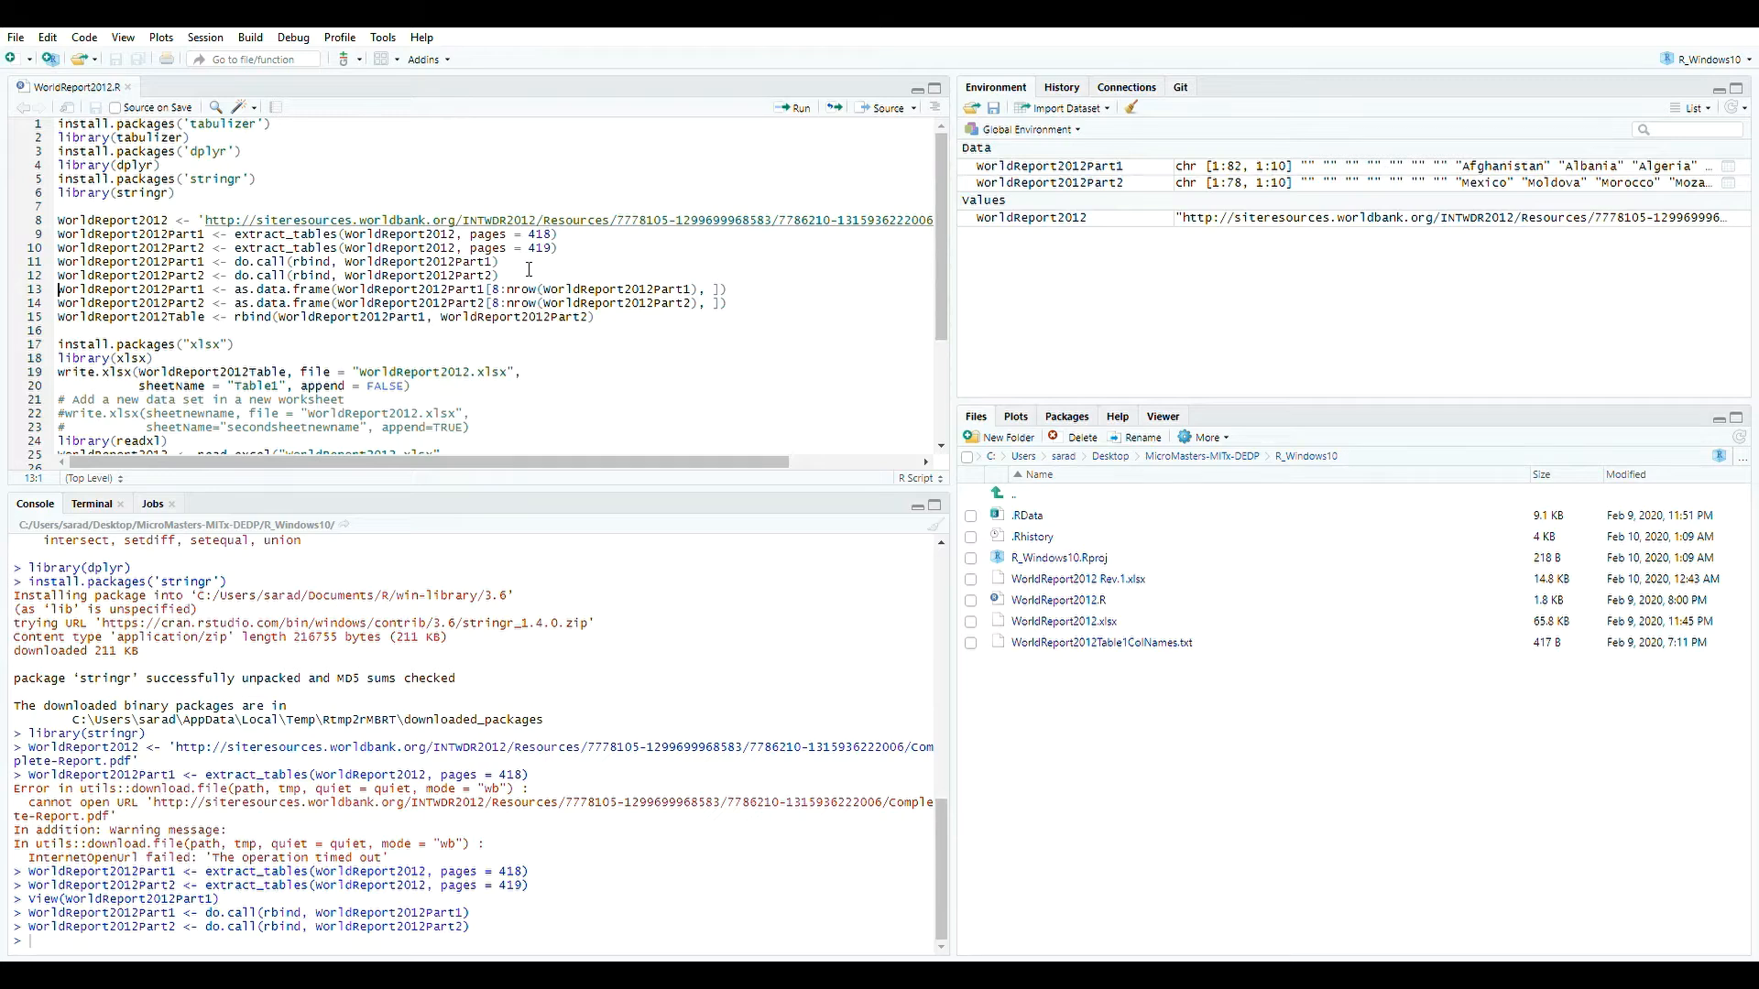
Open and browse the WorldReport2012Part1 and WorldReport2012Part2 tables in the data viewer.
left_click(738, 300)
left_click(1363, 170)
left_click(1247, 182)
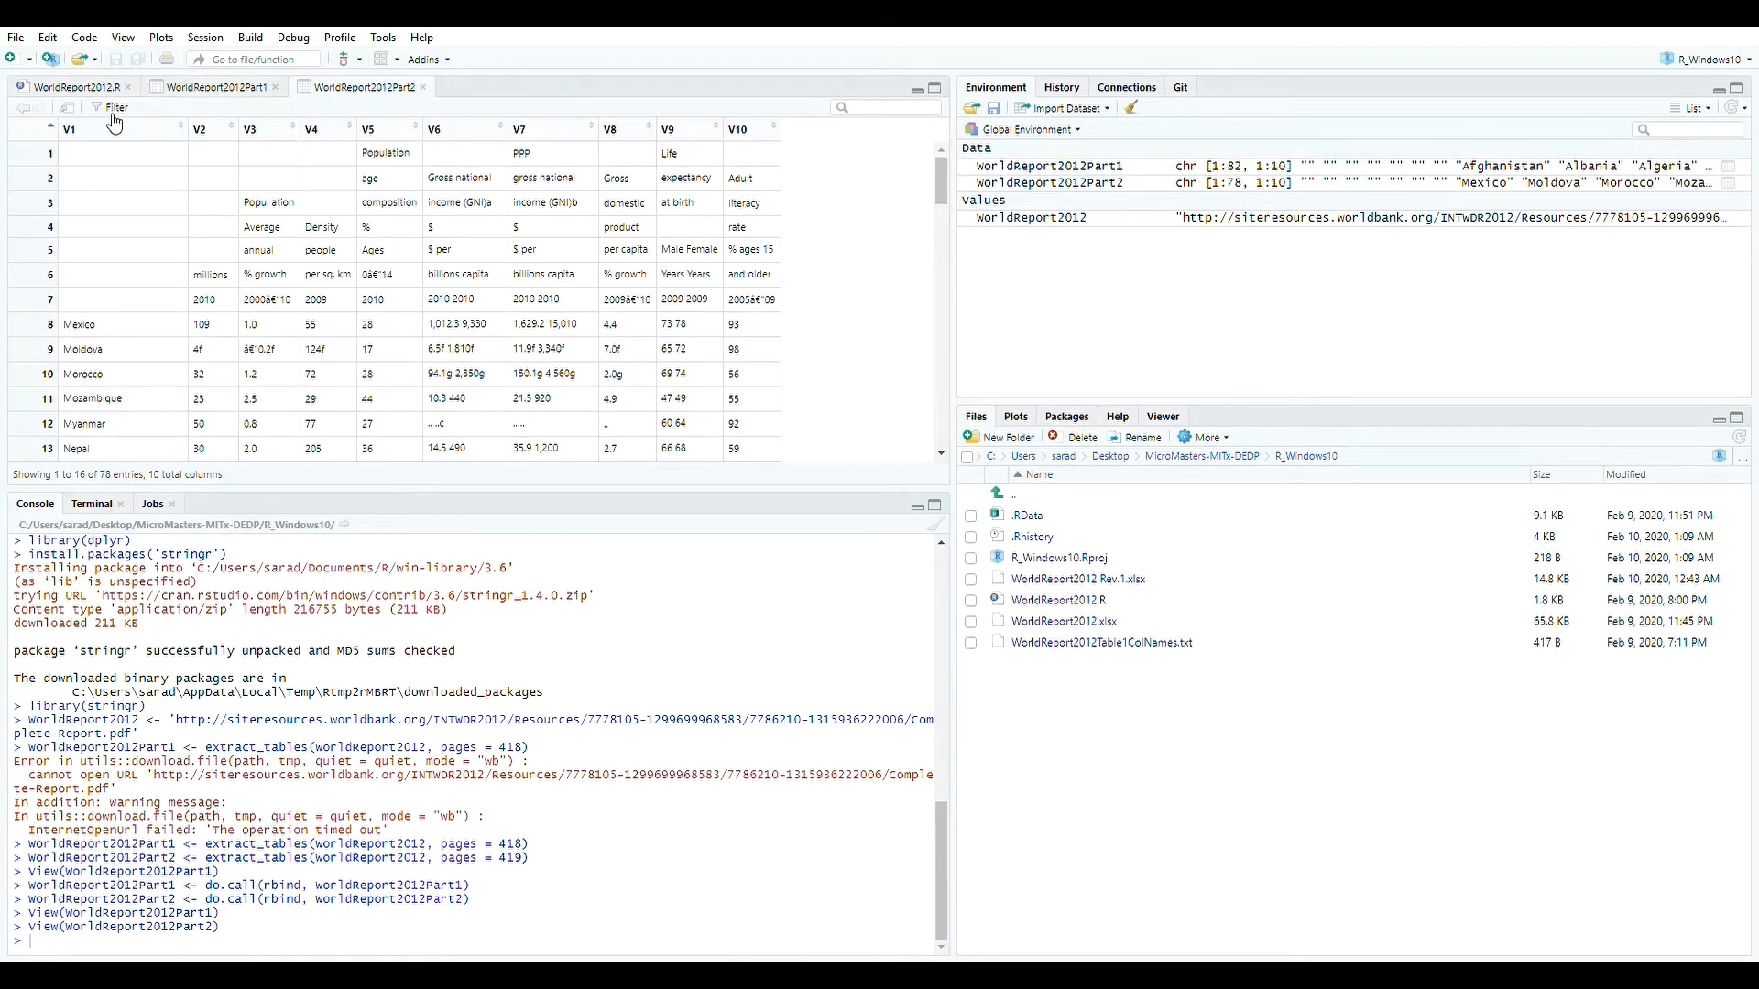
left_click(180, 89)
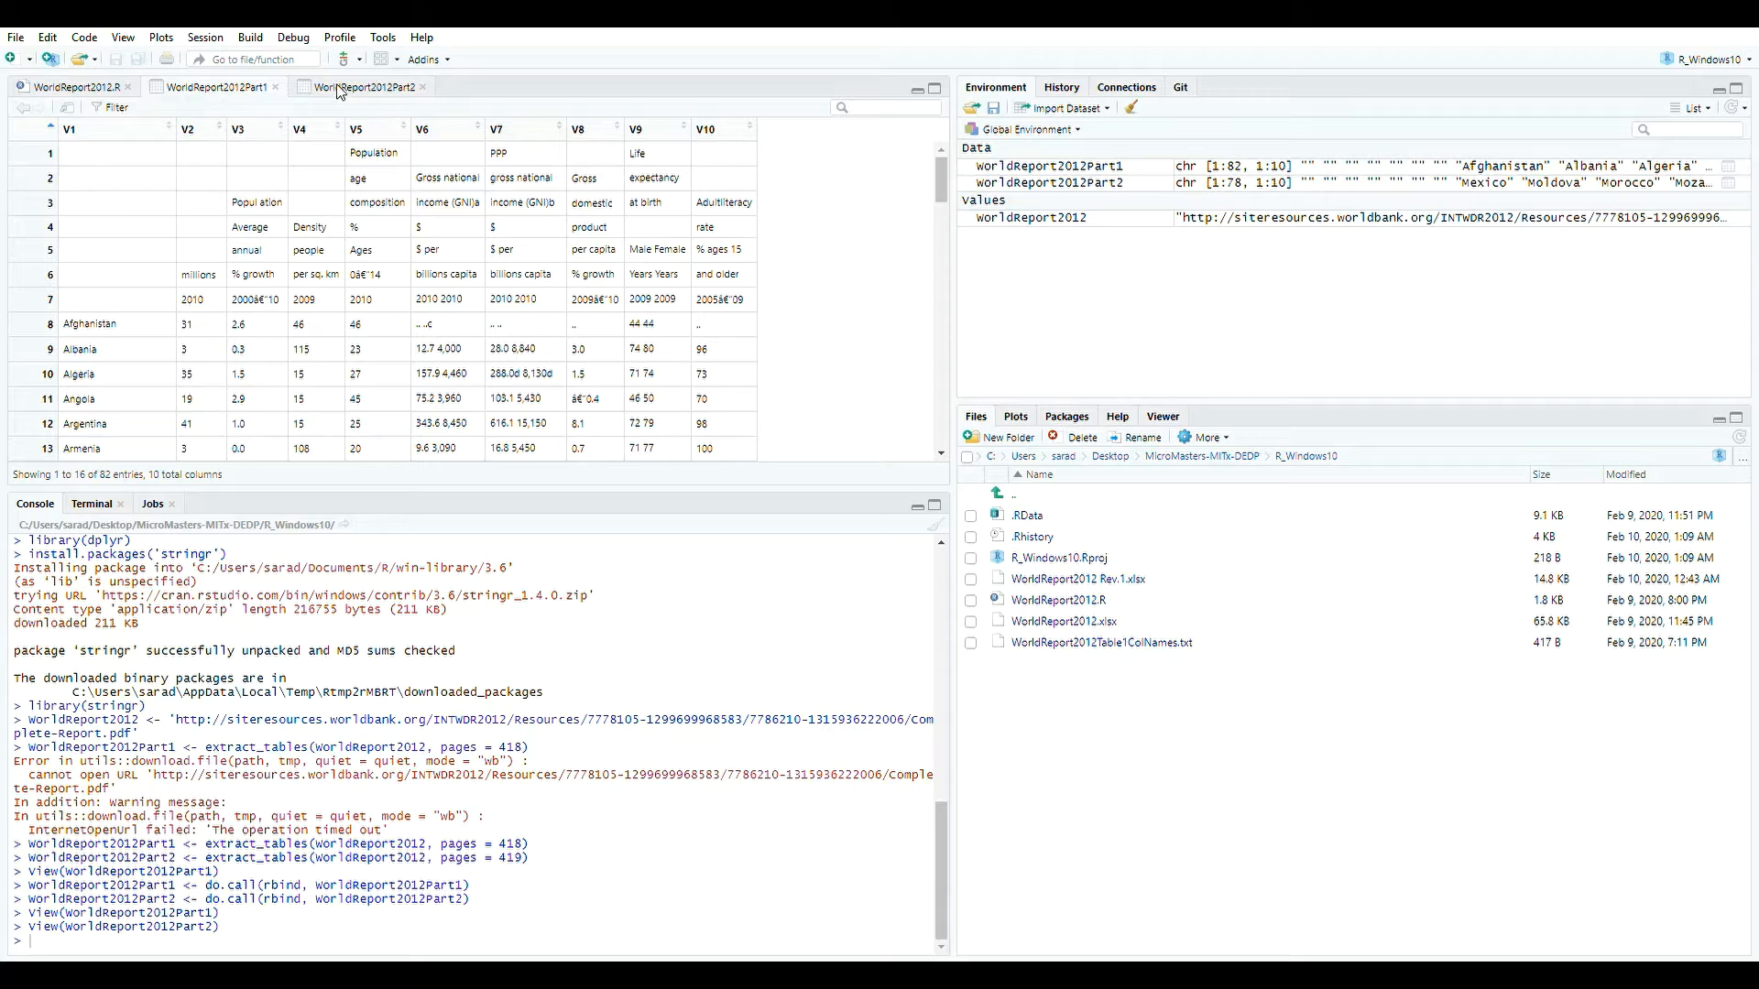
left_click(337, 87)
left_click(217, 88)
left_click_drag(940, 181, 934, 426)
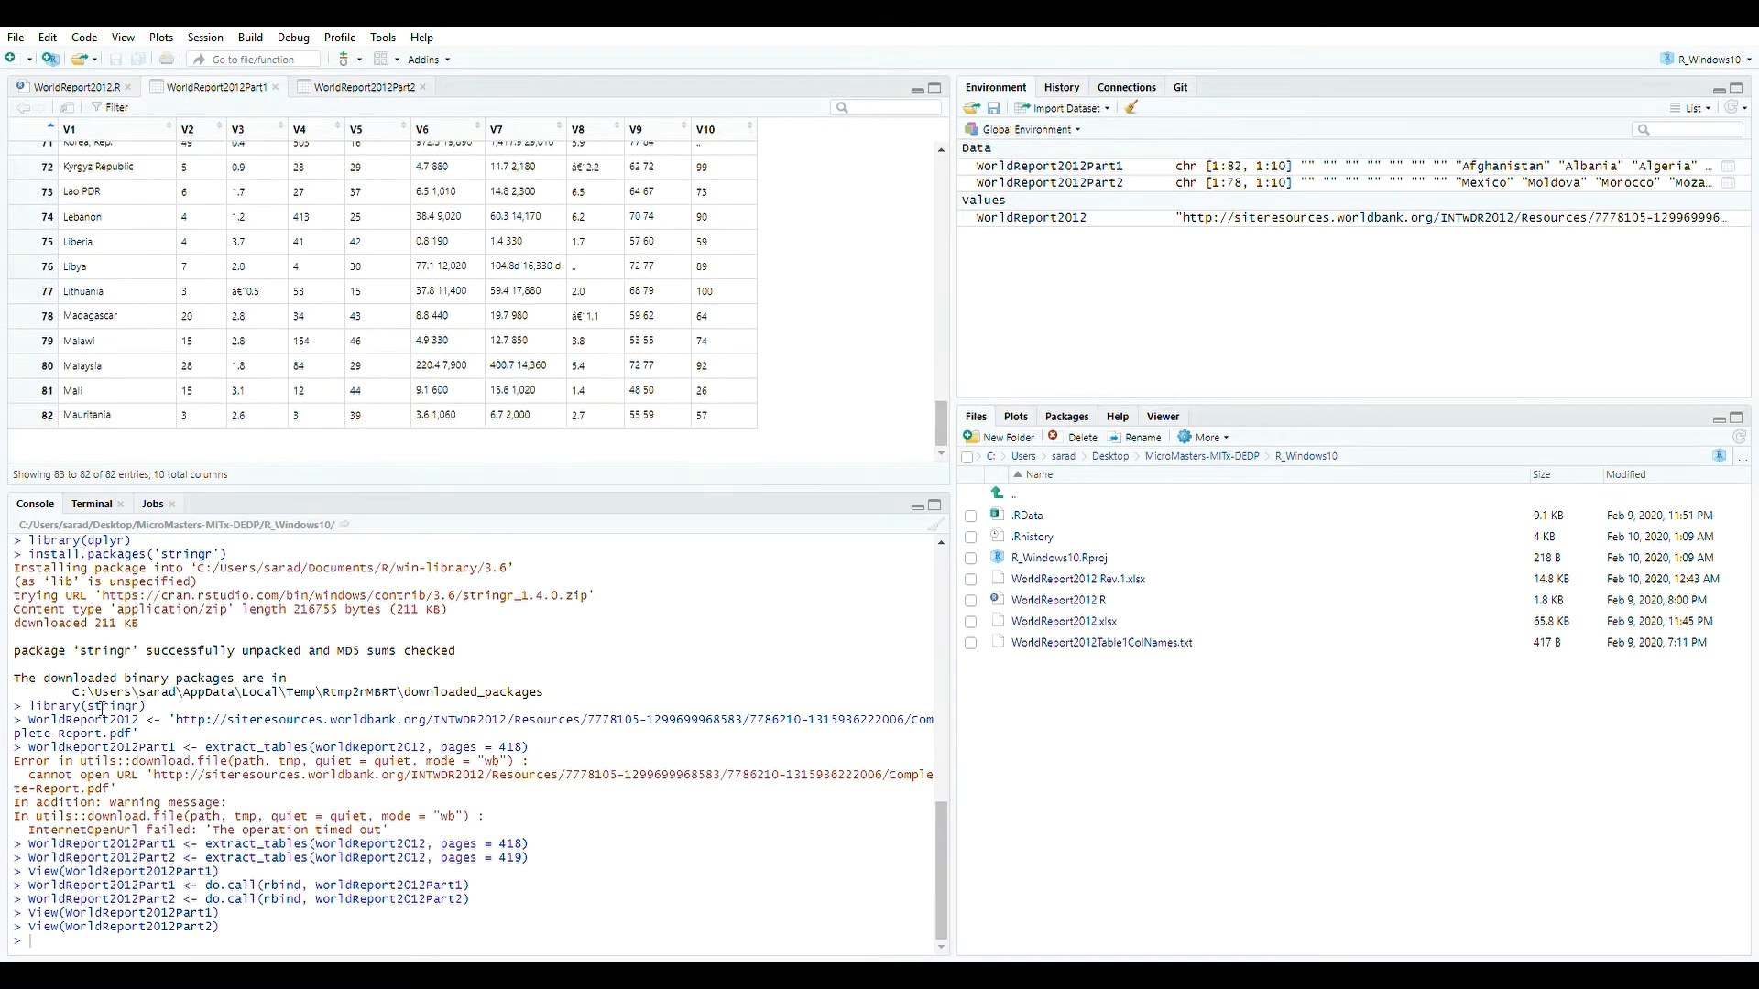
left_click(360, 89)
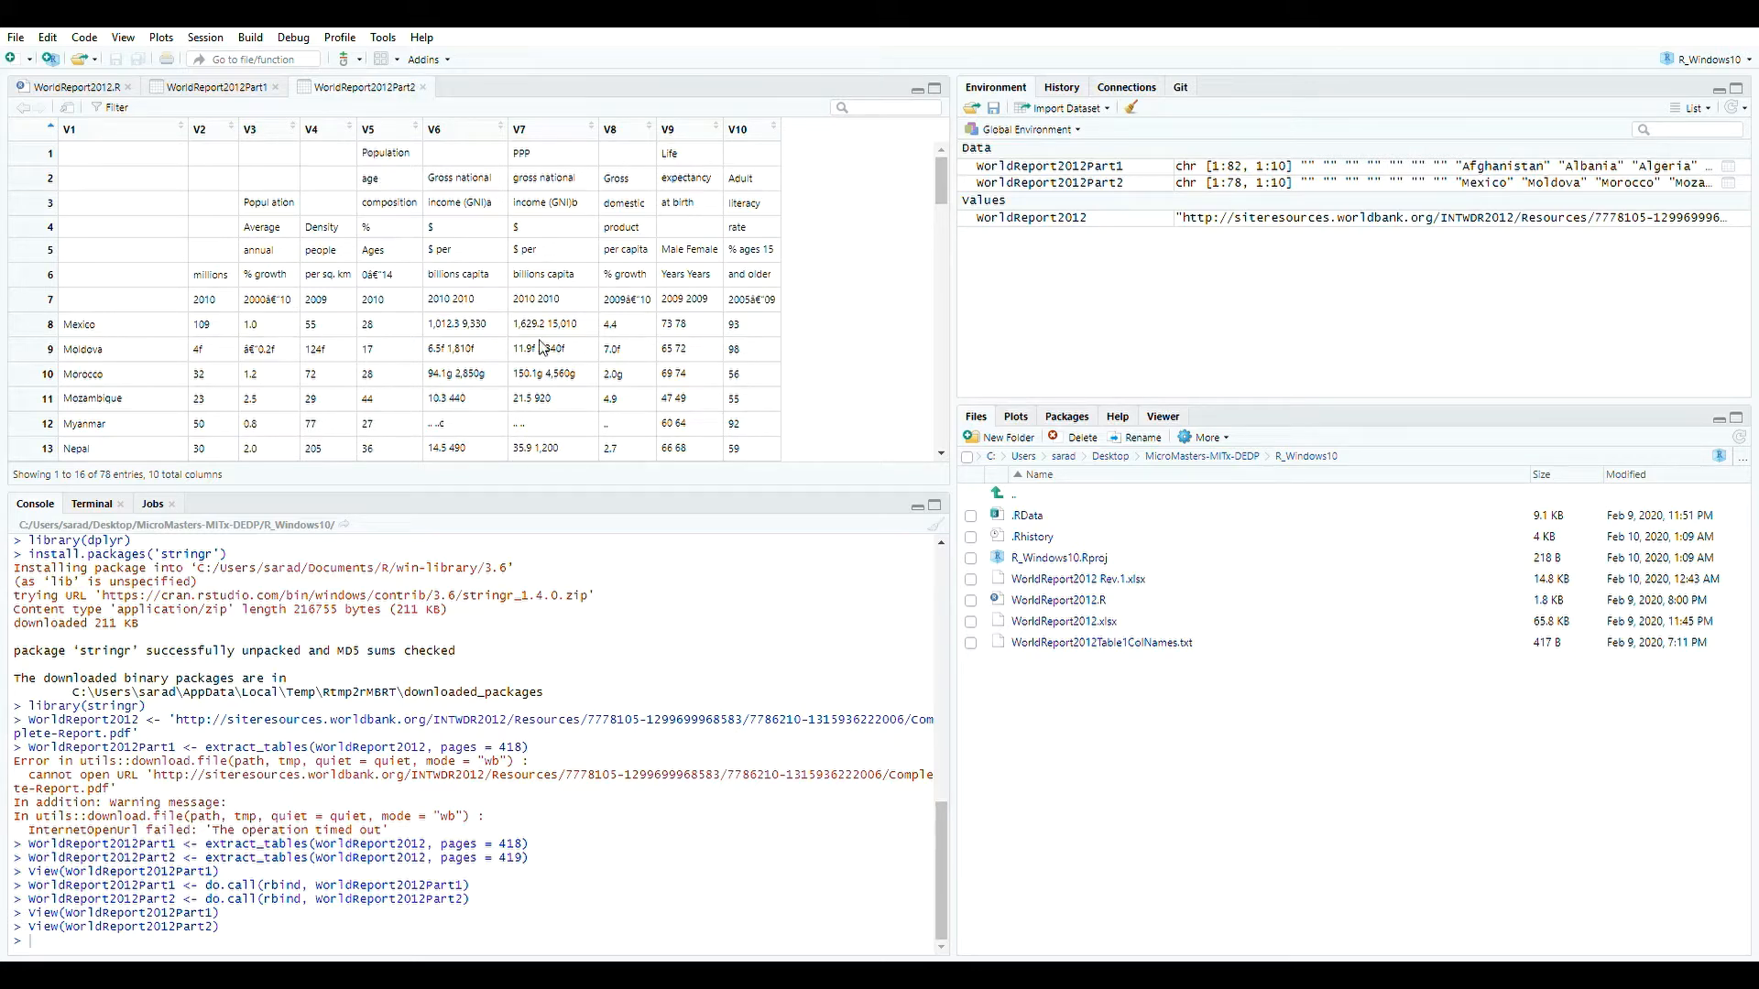
left_click(423, 87)
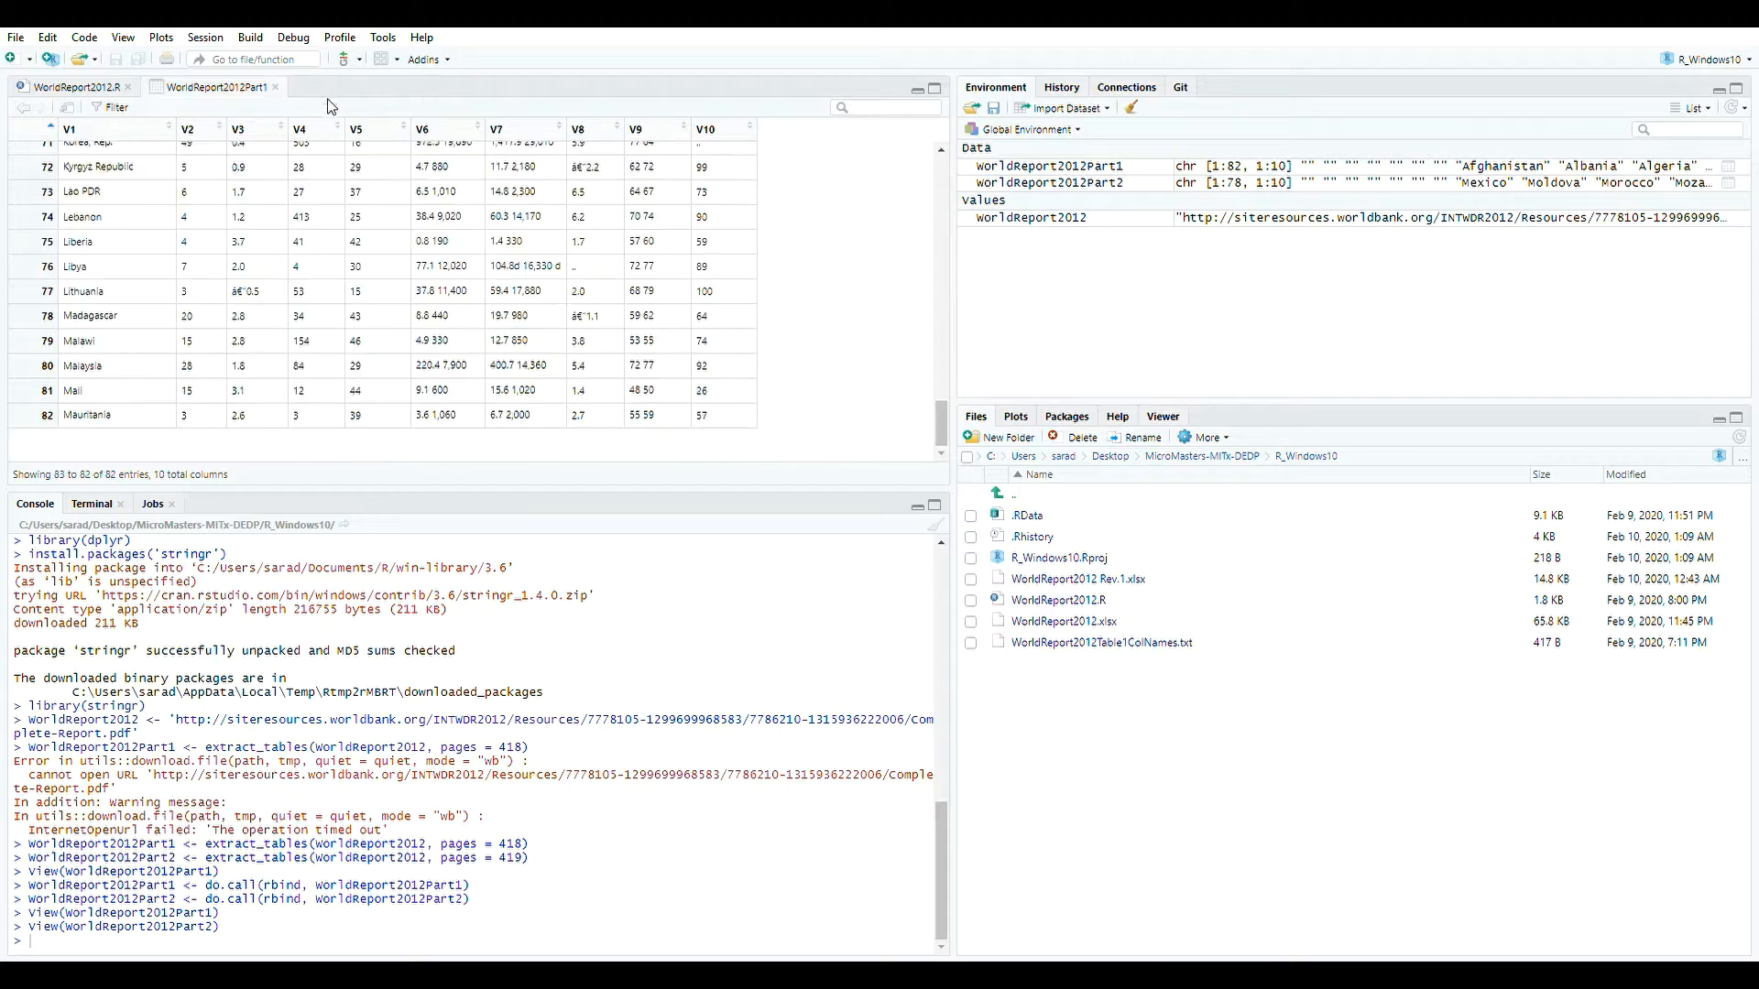
left_click(275, 87)
left_click(302, 372)
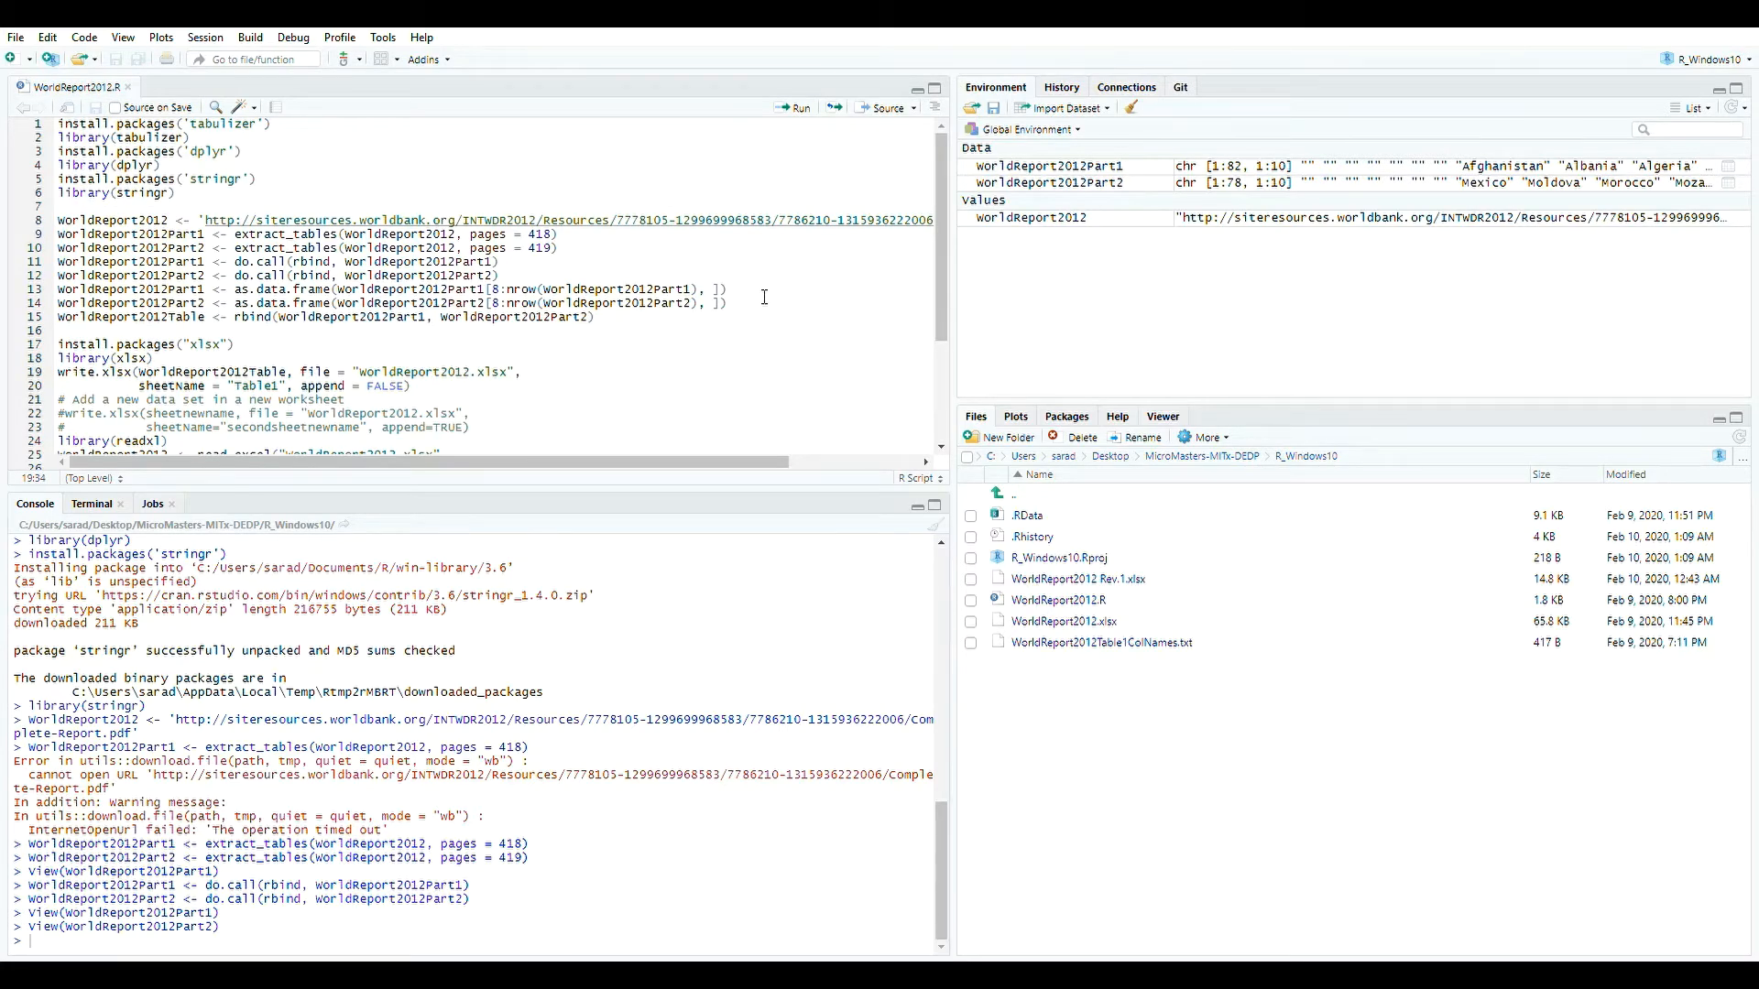
double_click(1090, 168)
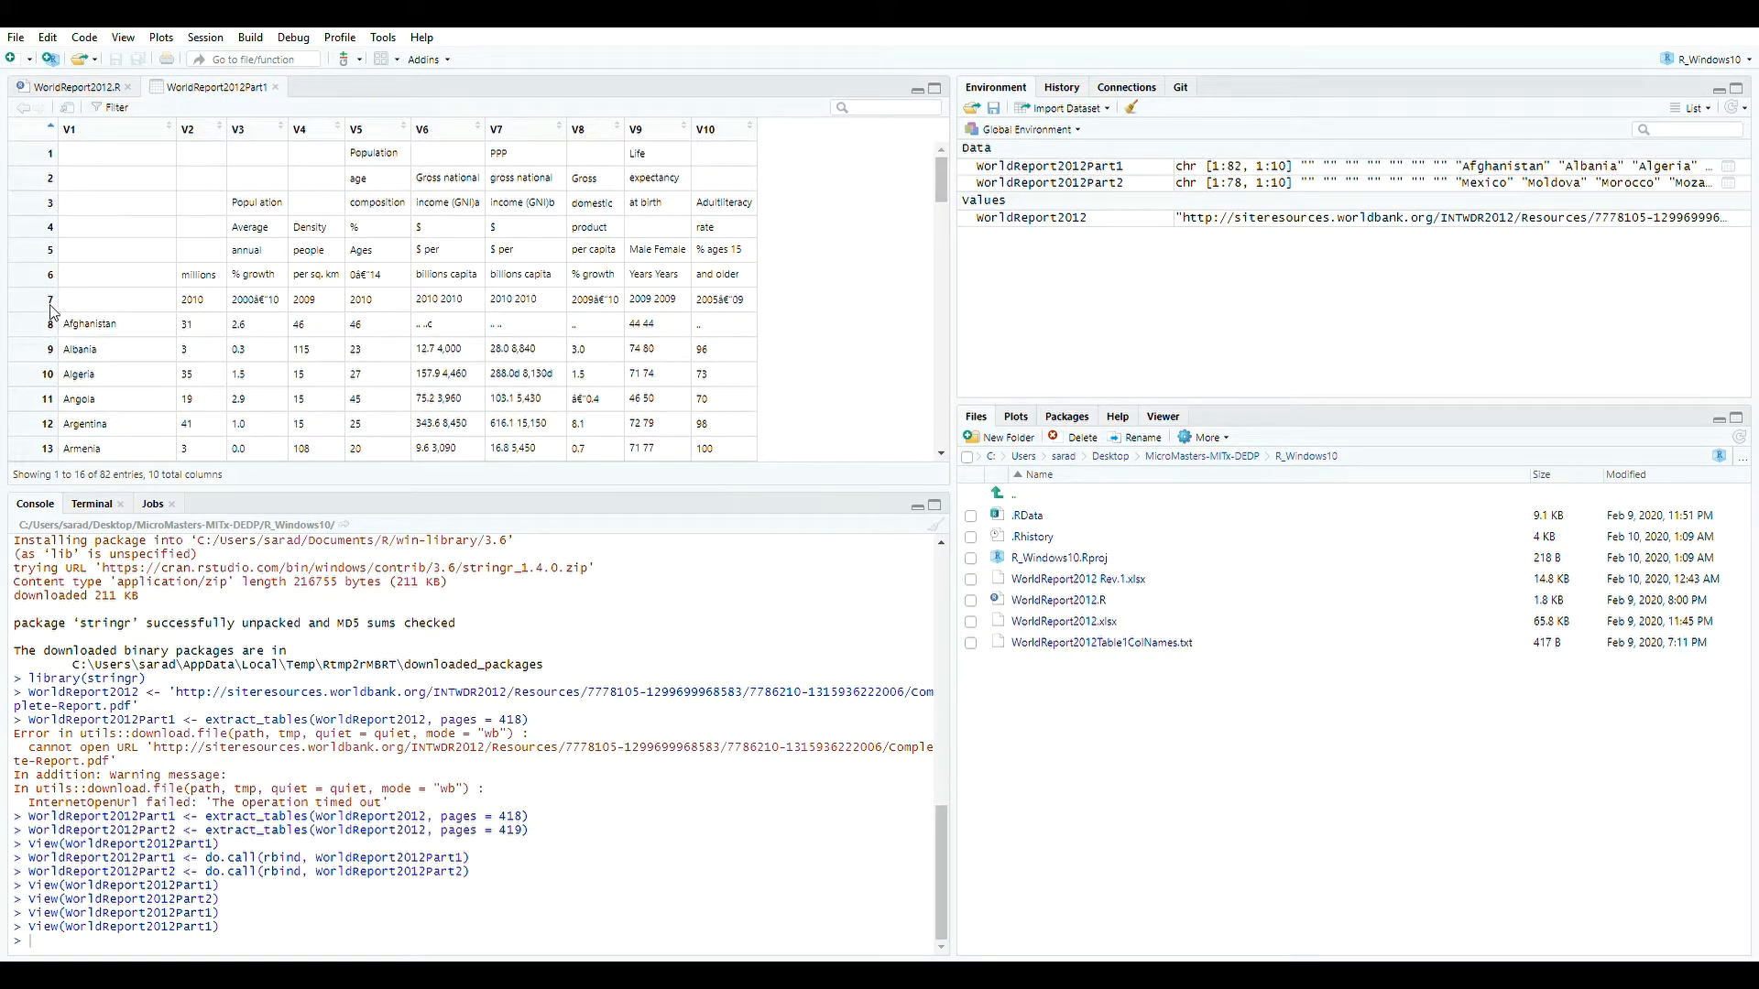
left_click(273, 87)
Convert both parts to data frames keeping rows 8 onward by running the two as.data.frame lines.
left_click_drag(547, 289, 467, 297)
left_click(735, 293)
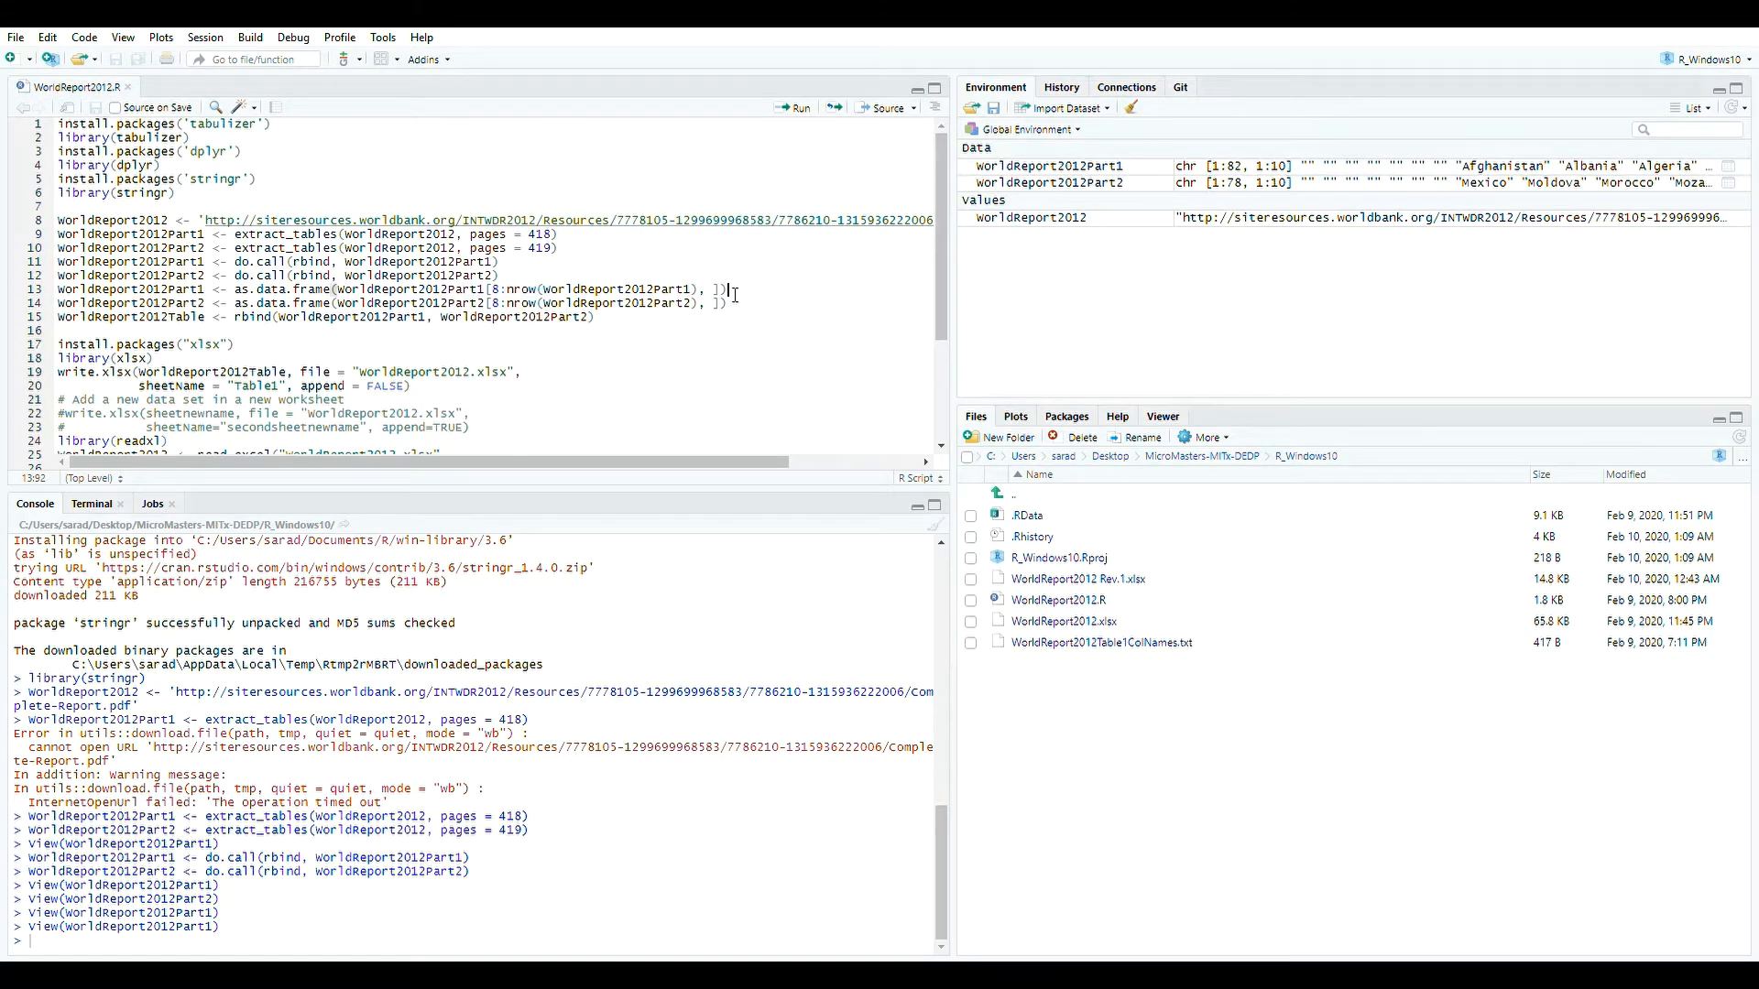
left_click(793, 108)
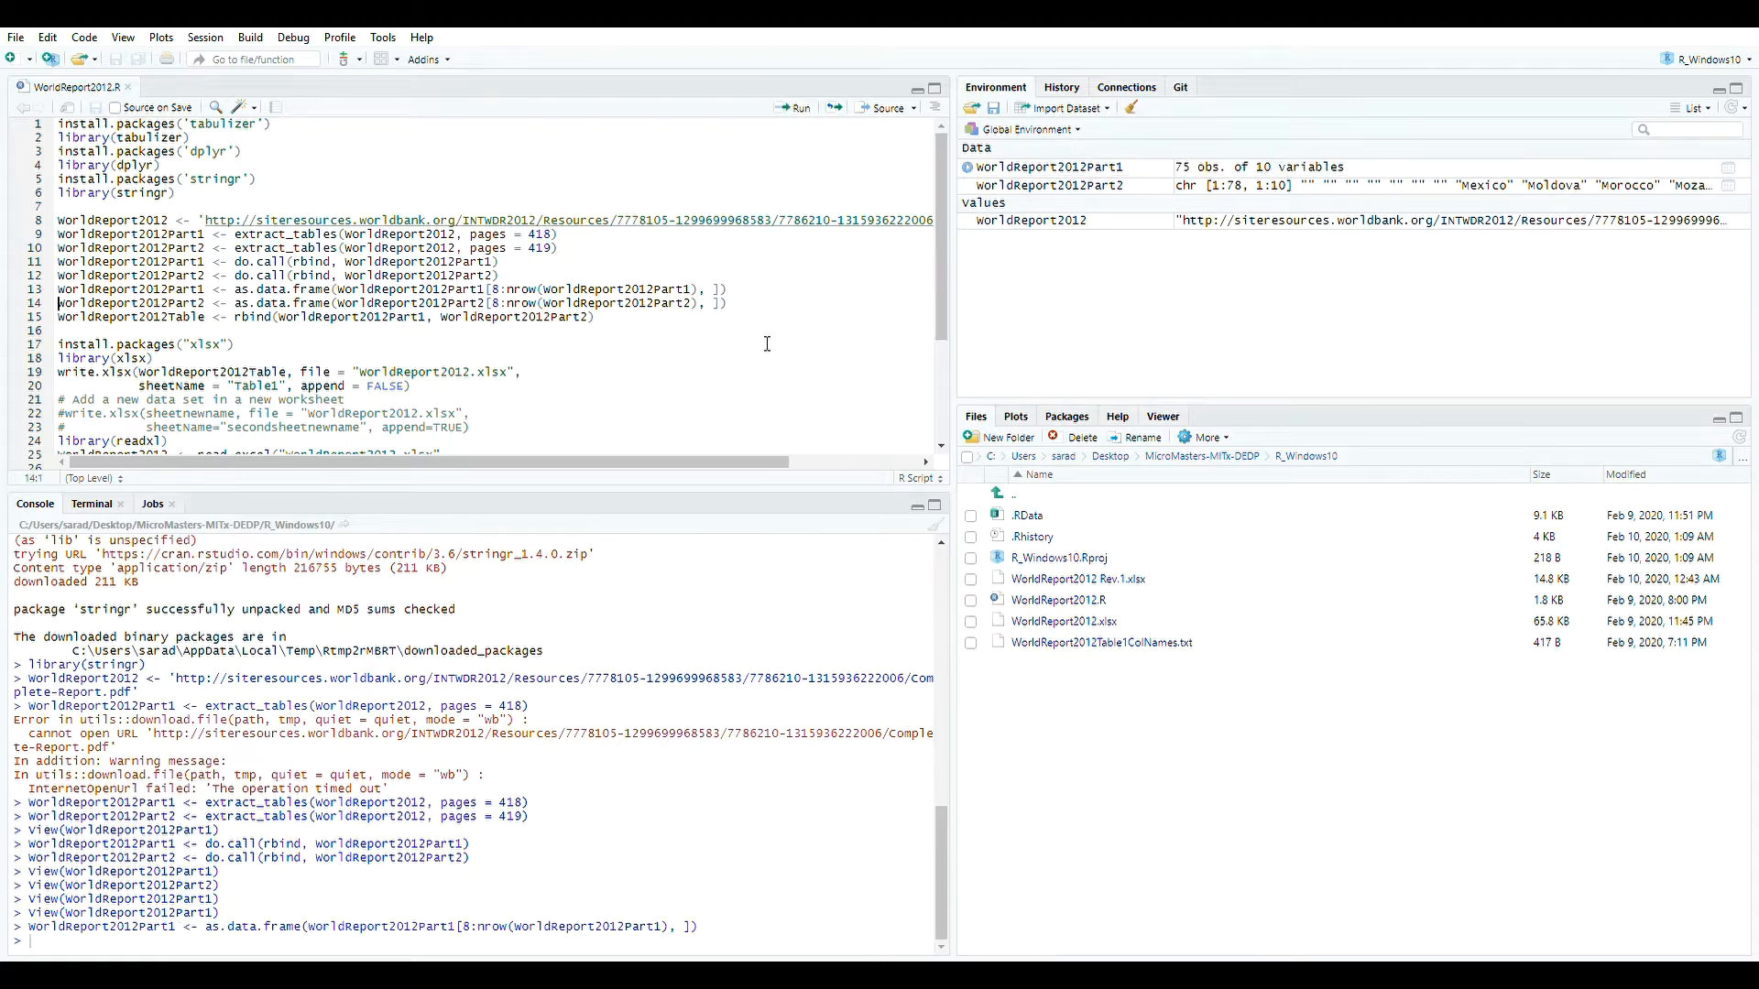
left_click(793, 109)
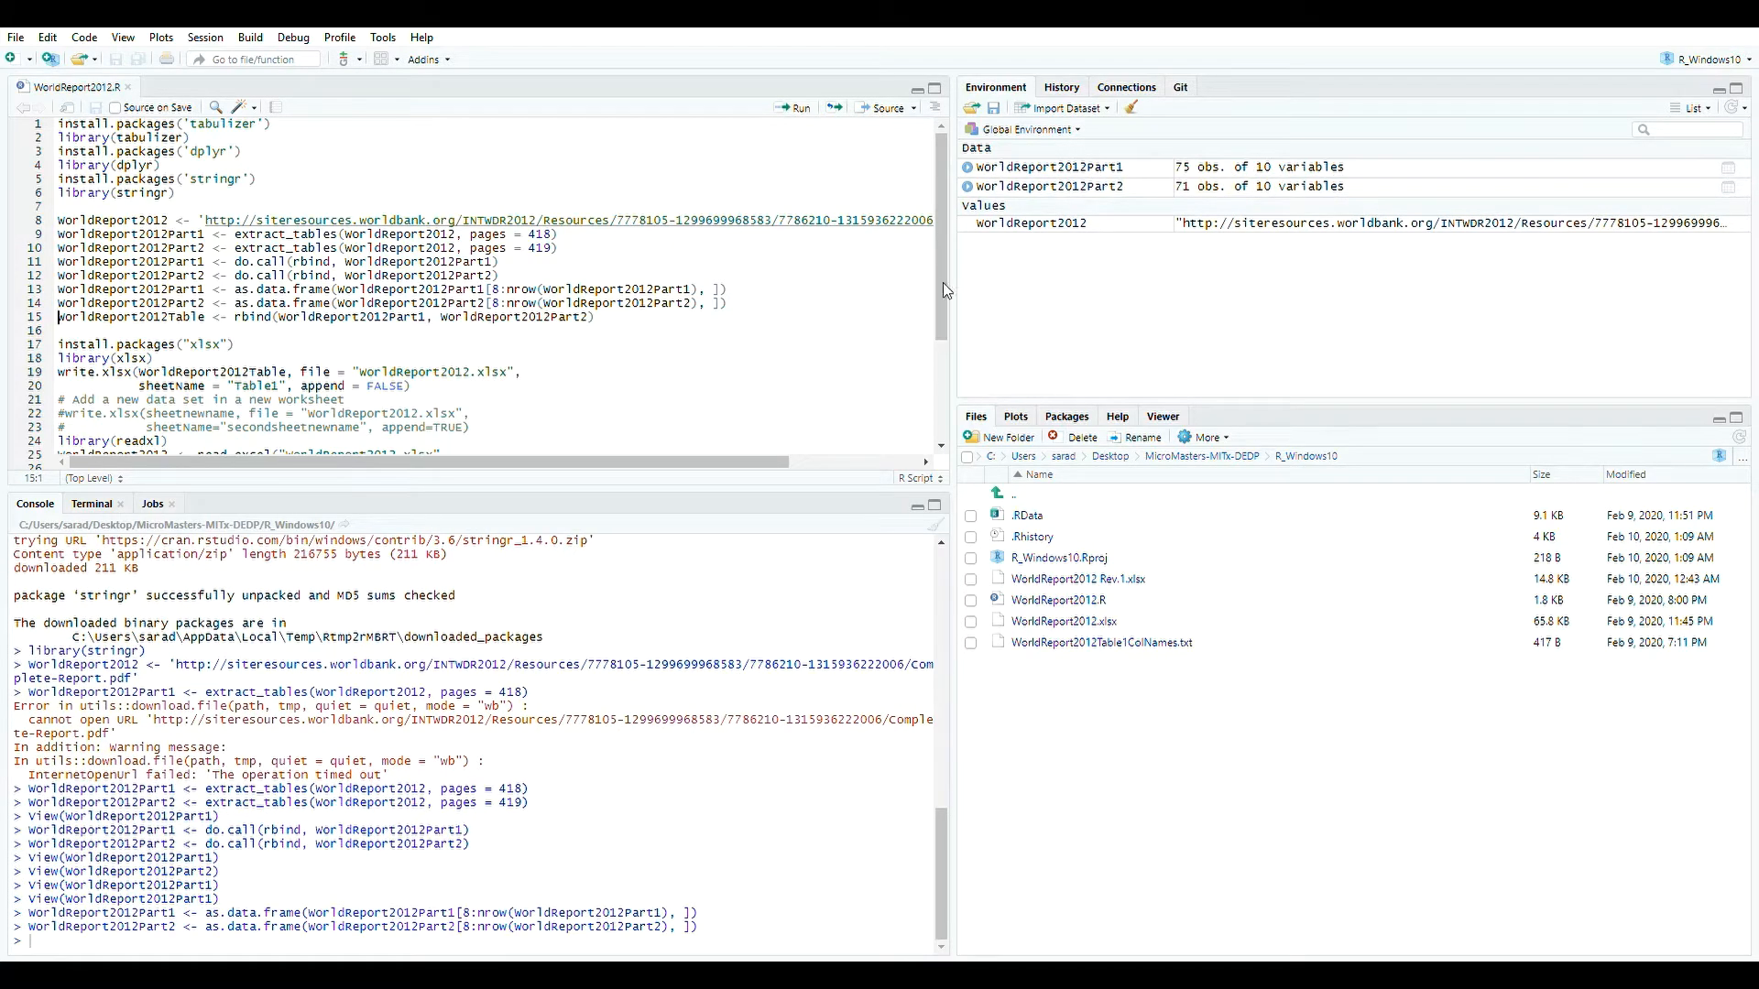
Open the WorldReport2012Part1 and WorldReport2012Part2 data frames in the viewer.
left_click(1271, 170)
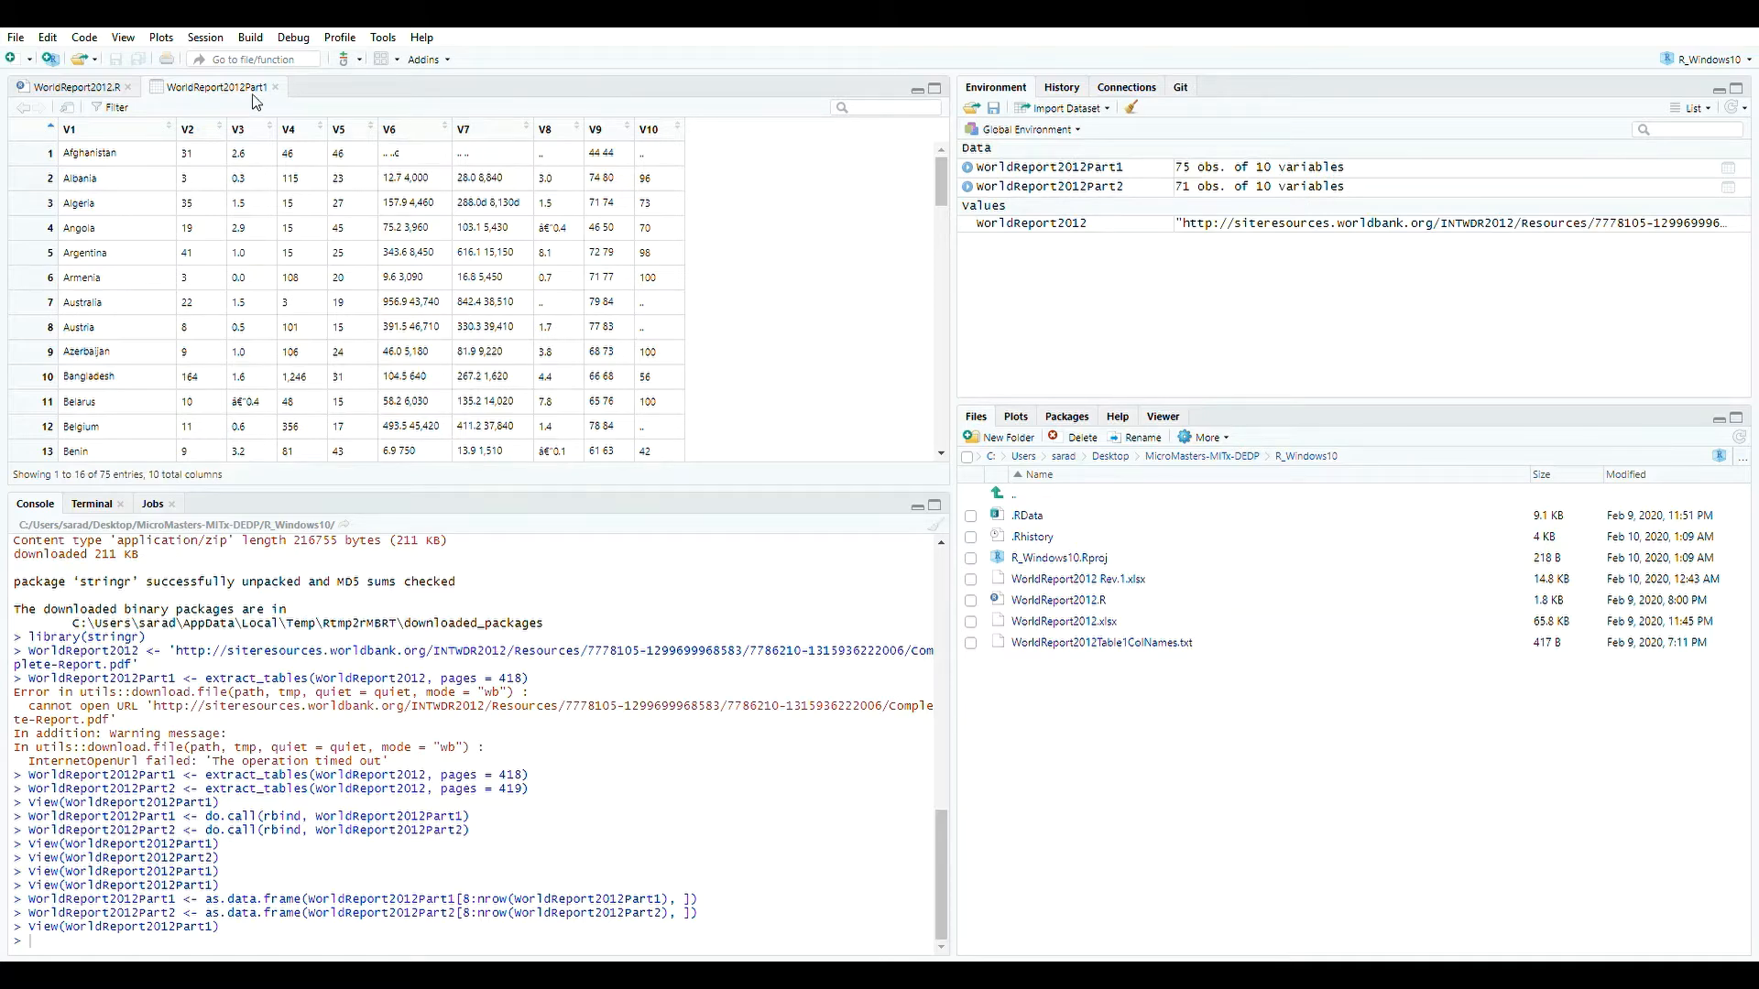
left_click(275, 87)
left_click(1113, 188)
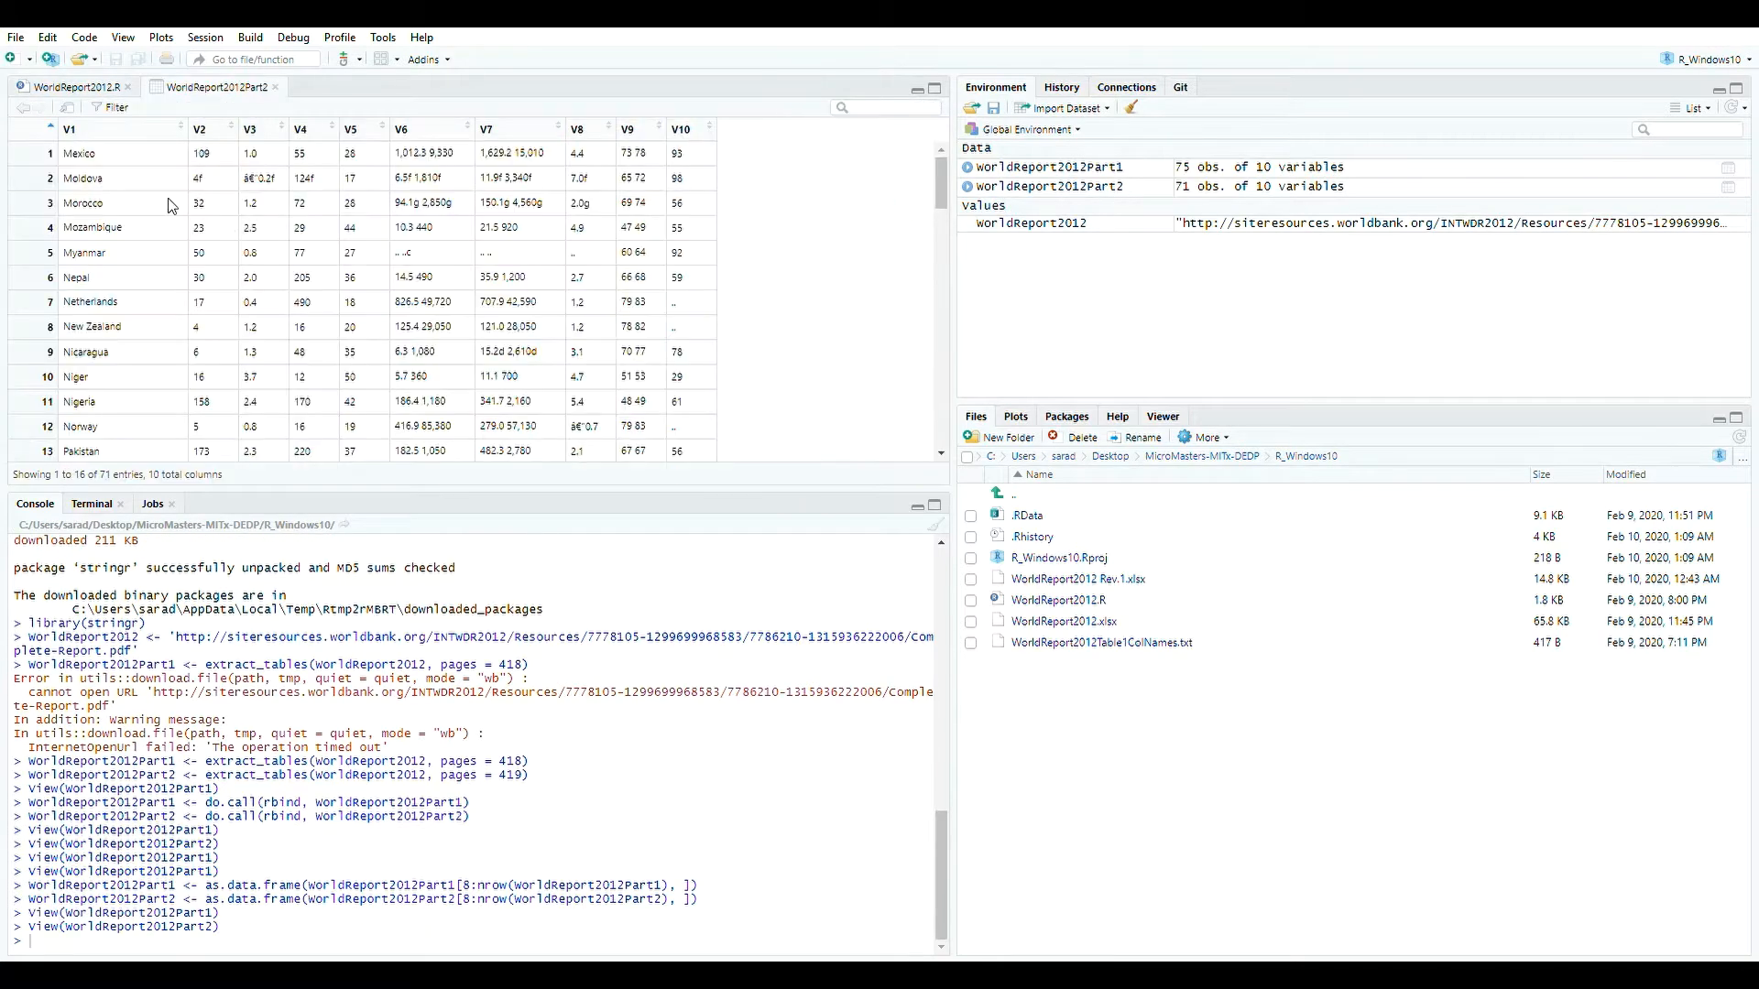
Combine both parts into WorldReport2012Table by running the rbind line in the script.
left_click(275, 87)
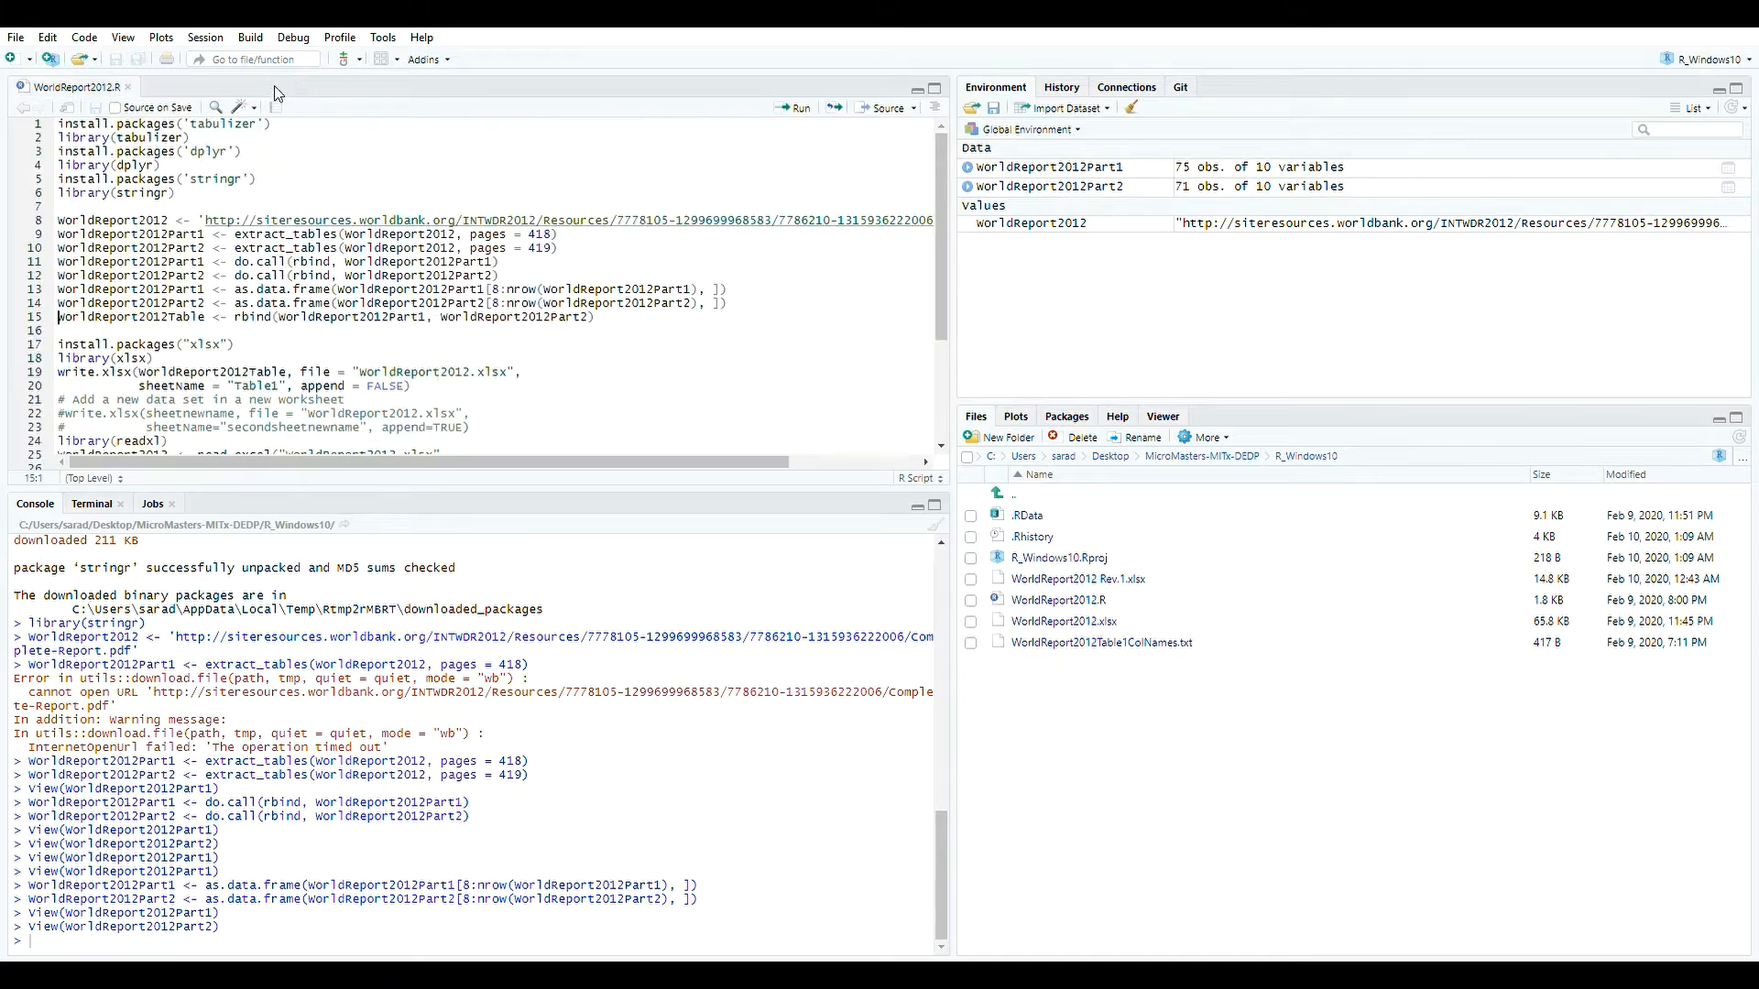
left_click(645, 323)
left_click(794, 107)
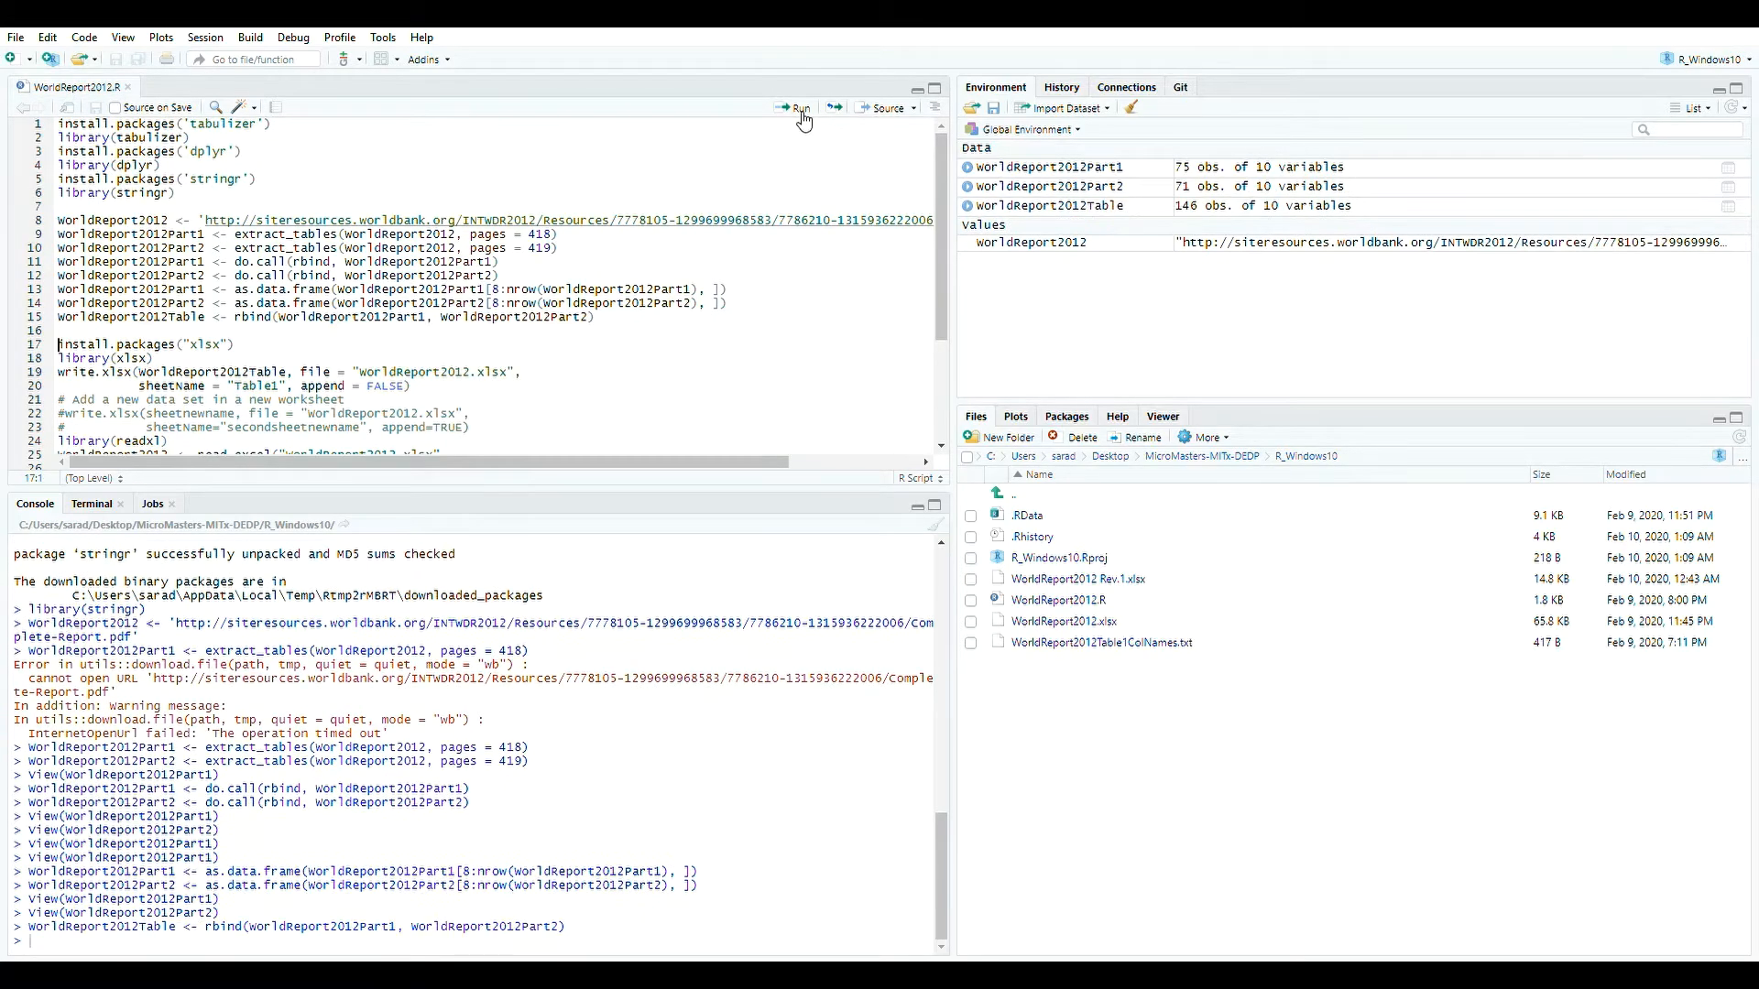
Open WorldReport2012Table in the data viewer and scroll through its rows.
left_click(1157, 208)
left_click_drag(943, 169, 943, 280)
scroll(939, 363, "down", 8)
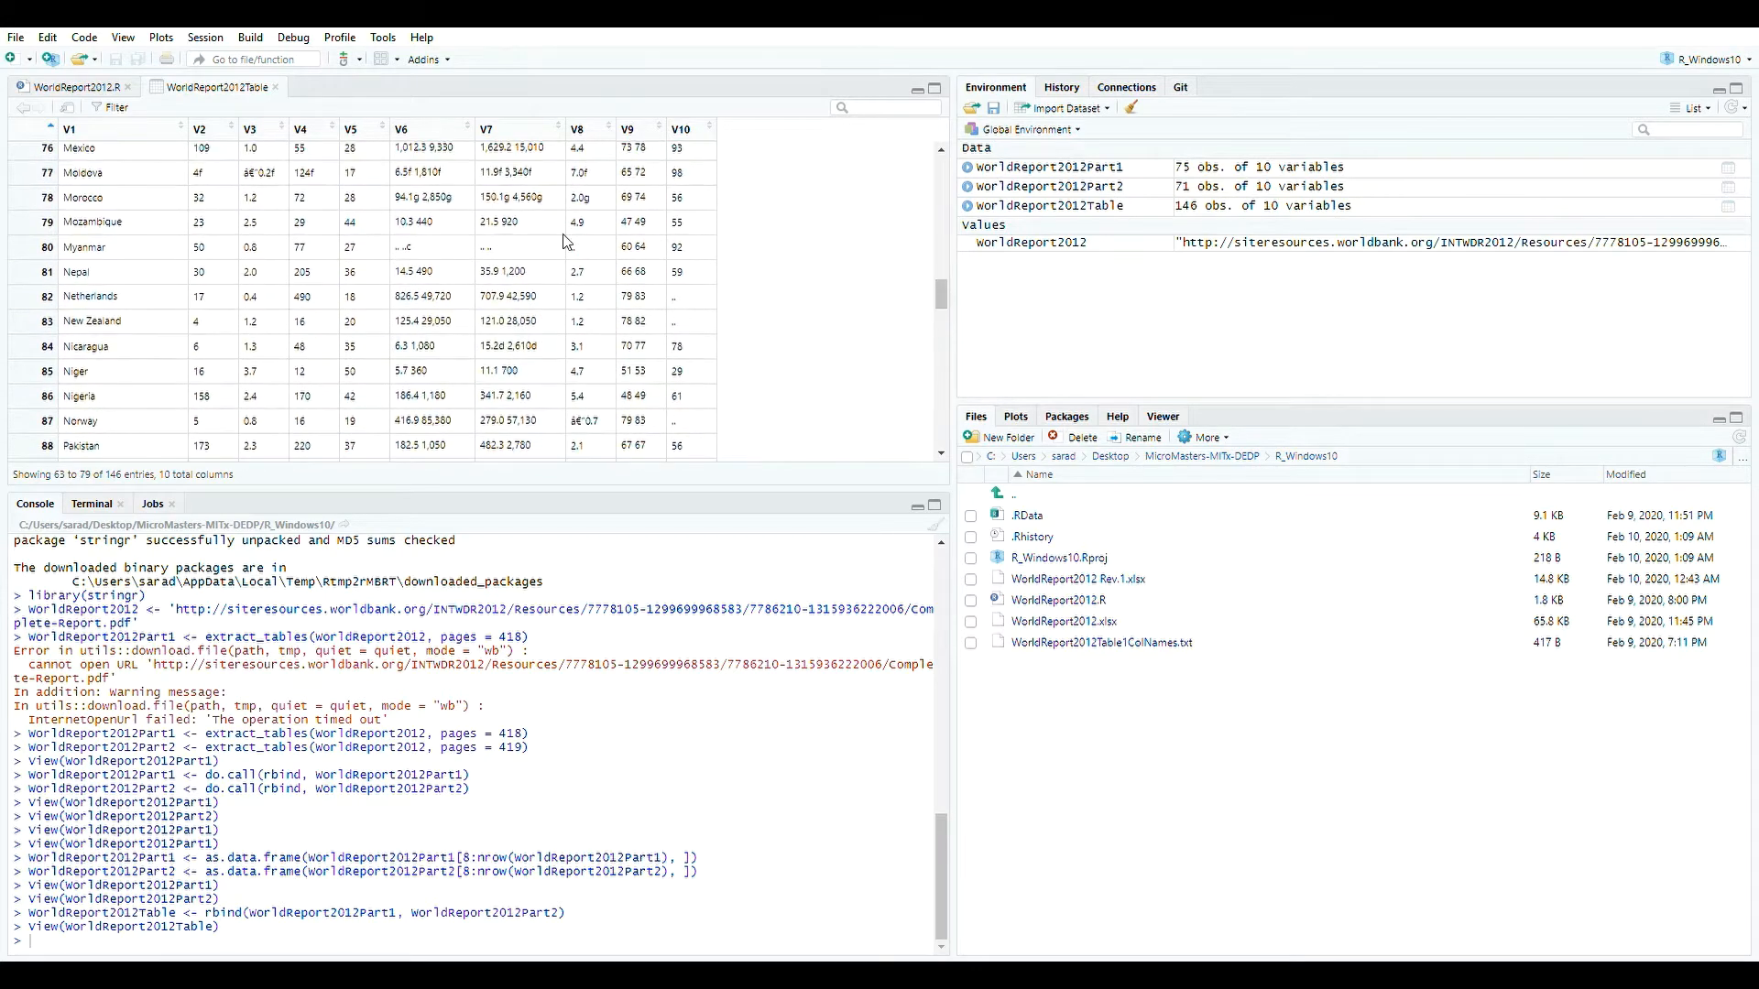
scroll(108, 293, "up", 2)
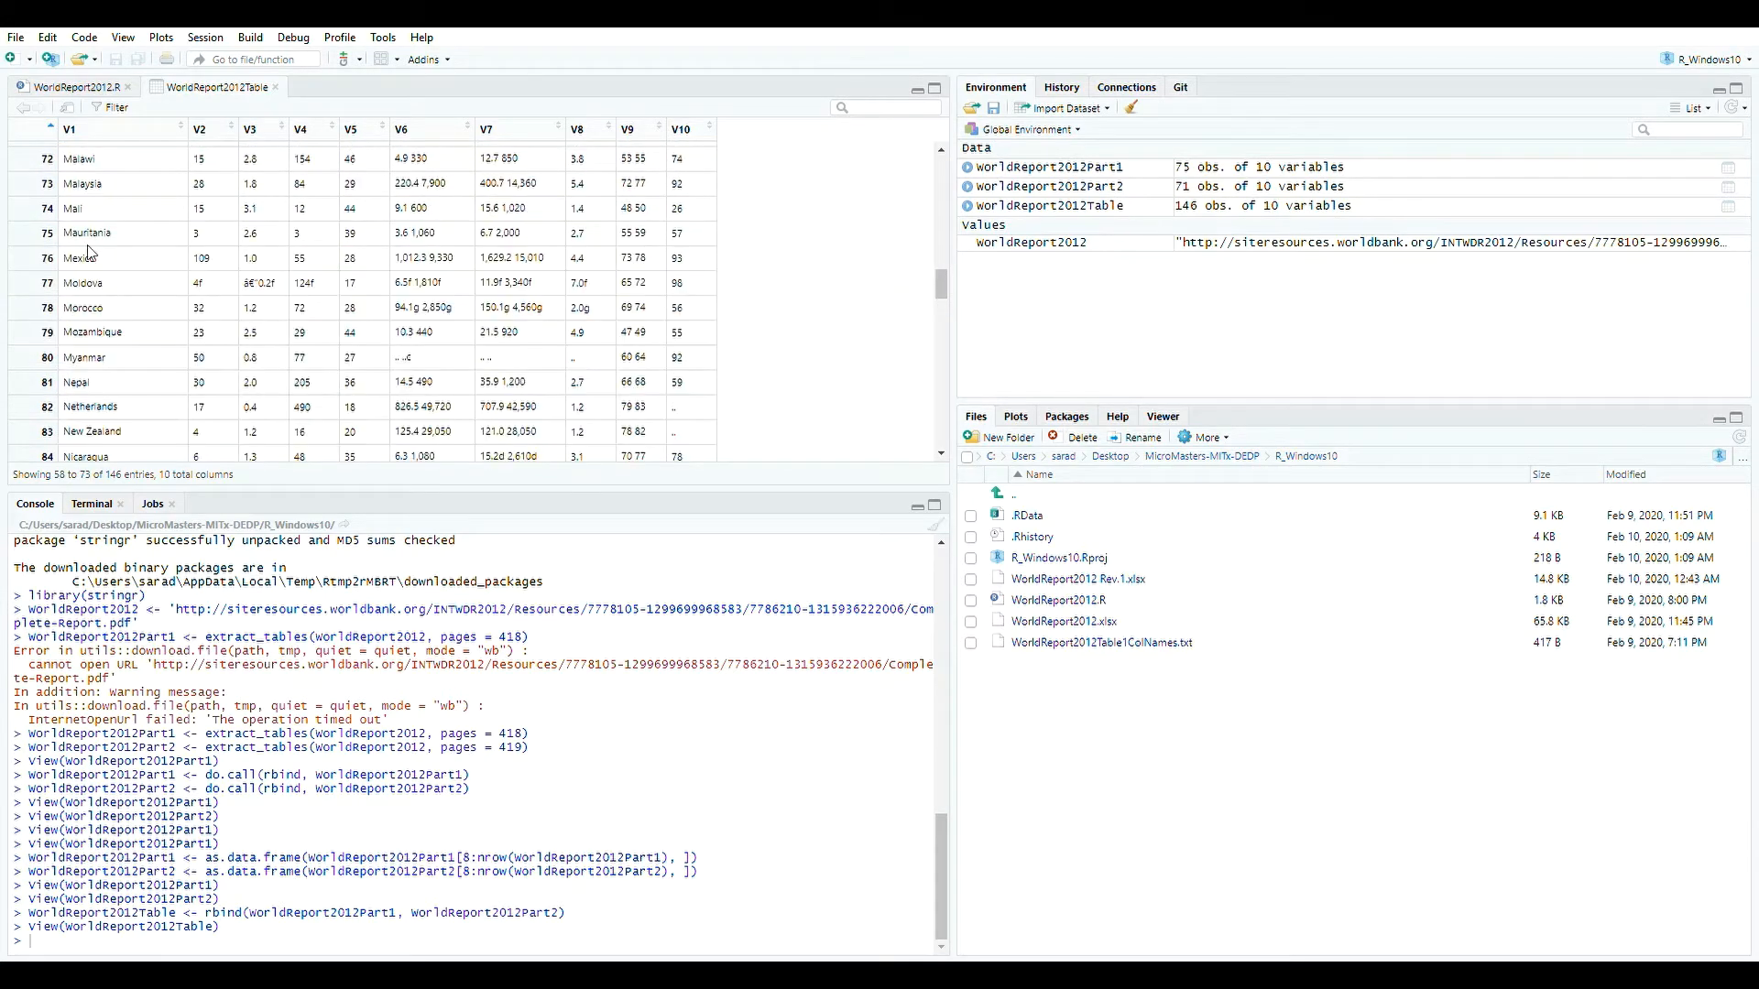
Reopen the two part tables and review the package-loading and Excel export lines of the script.
left_click(276, 87)
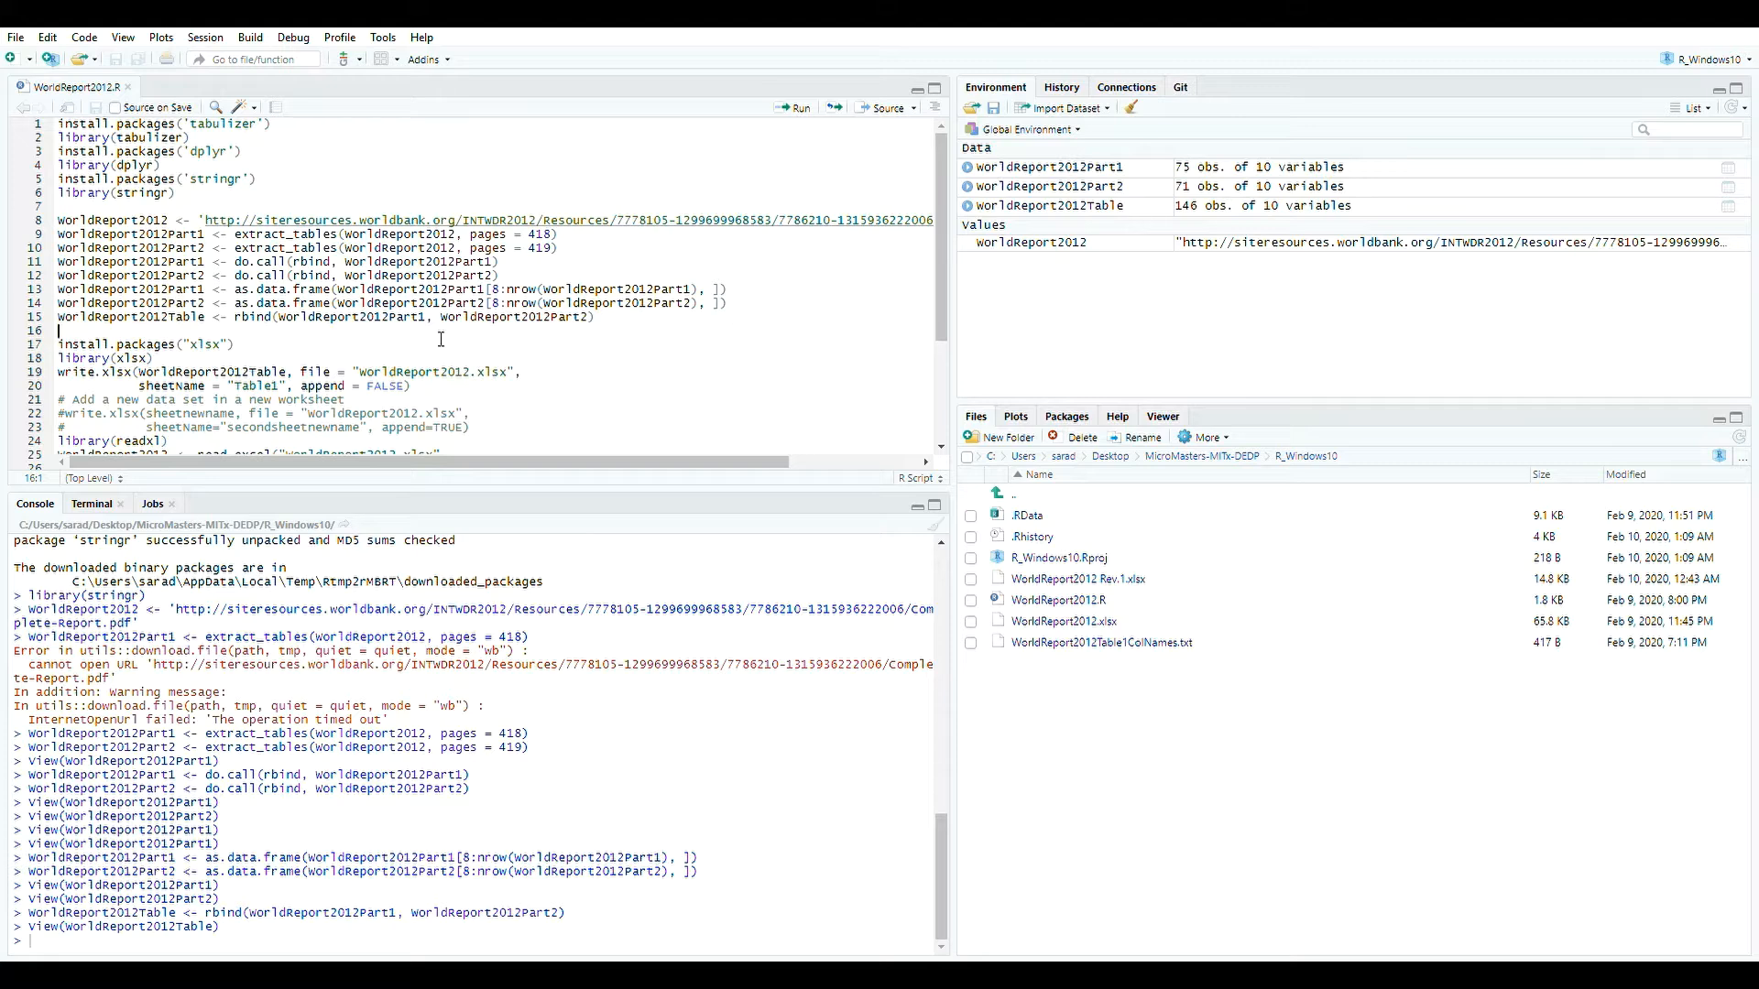
scroll(523, 347, "down", 3)
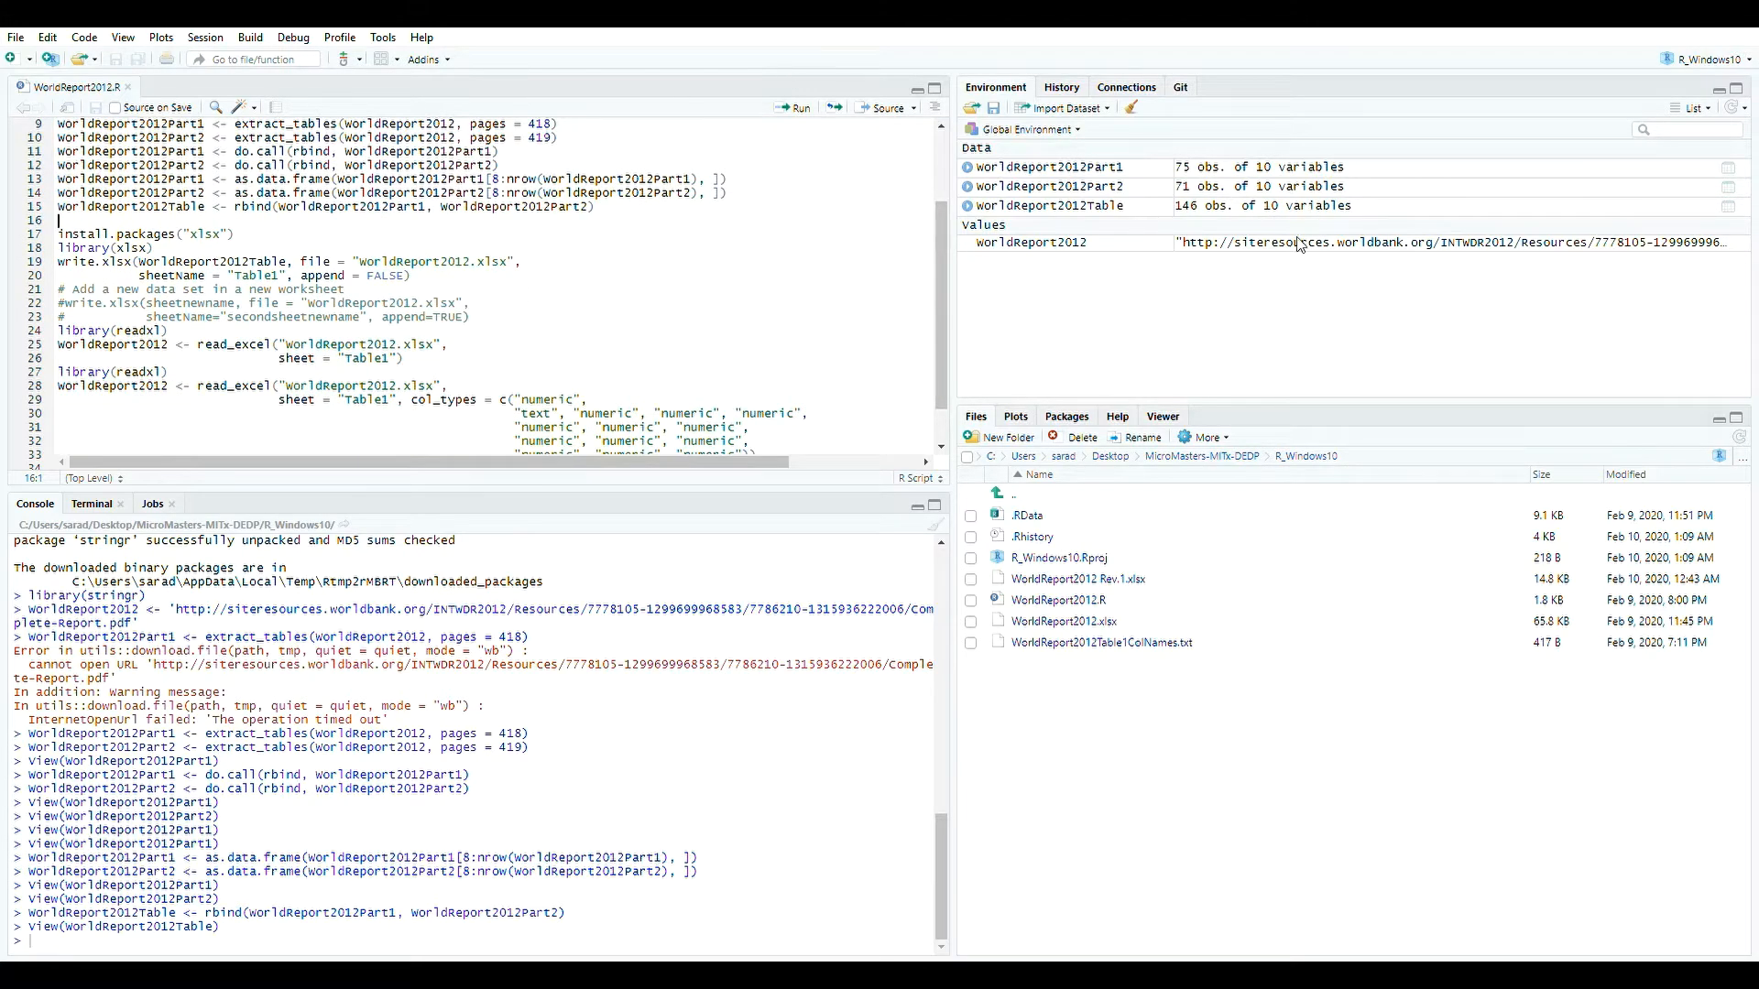
left_click(1207, 171)
left_click(1207, 188)
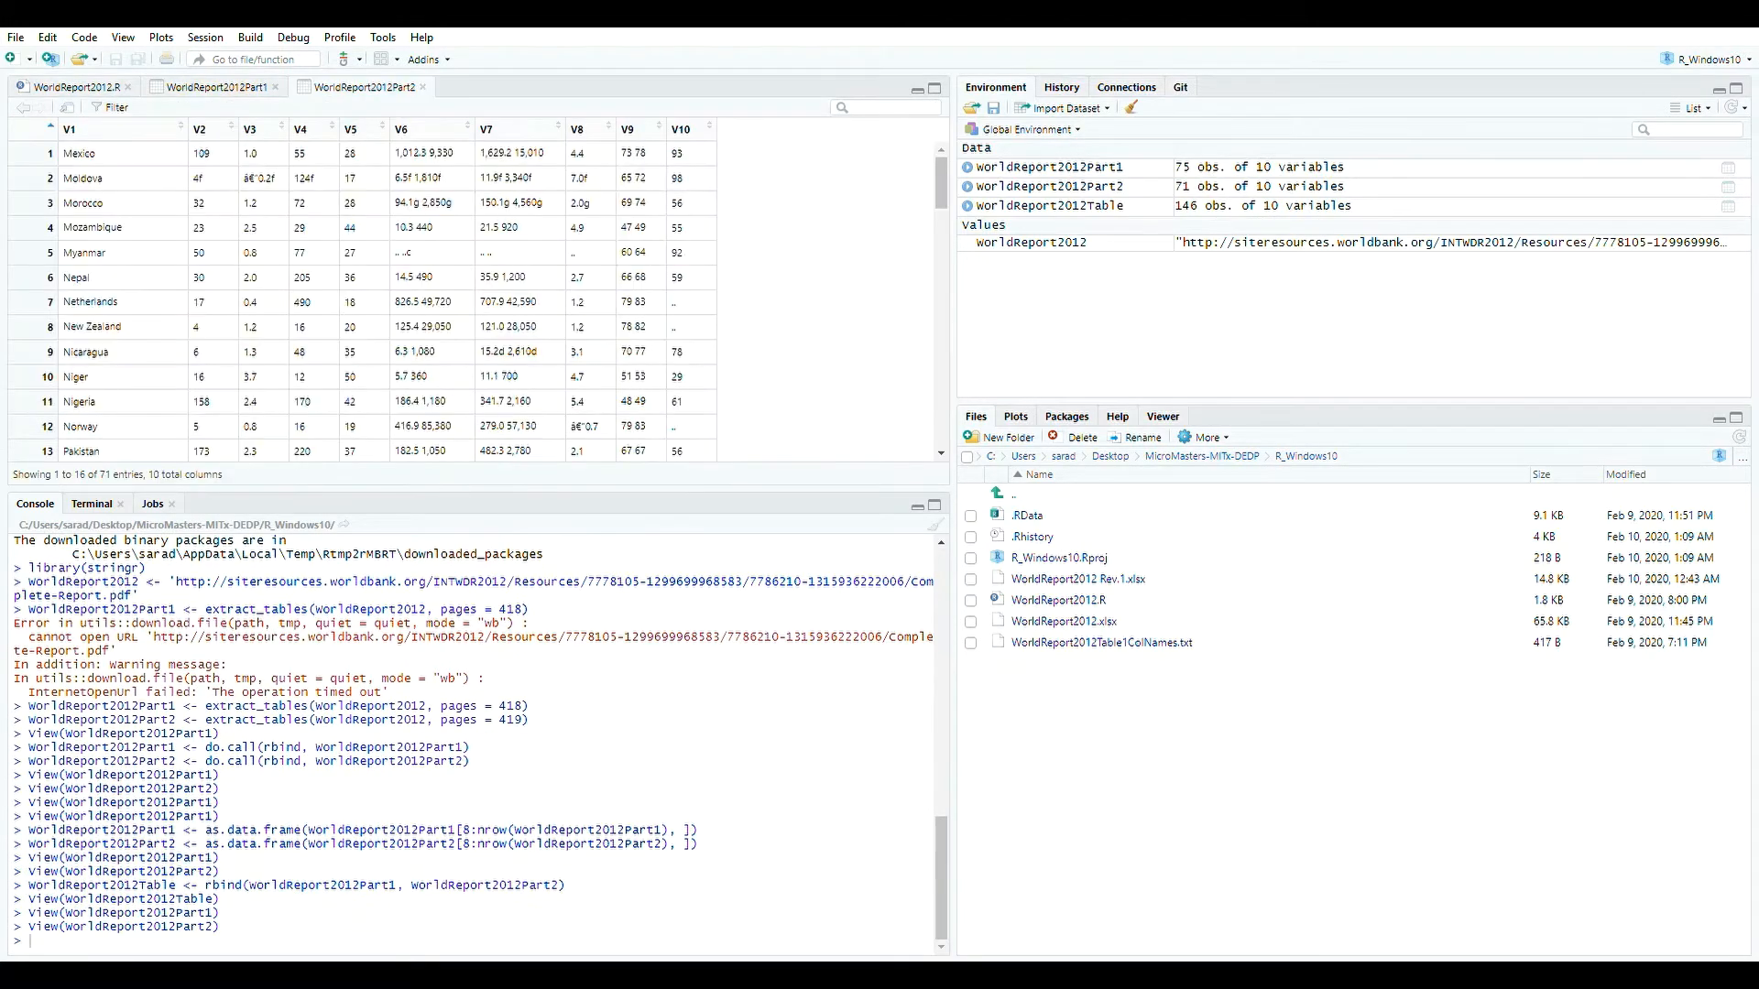
left_click(108, 106)
left_click(77, 87)
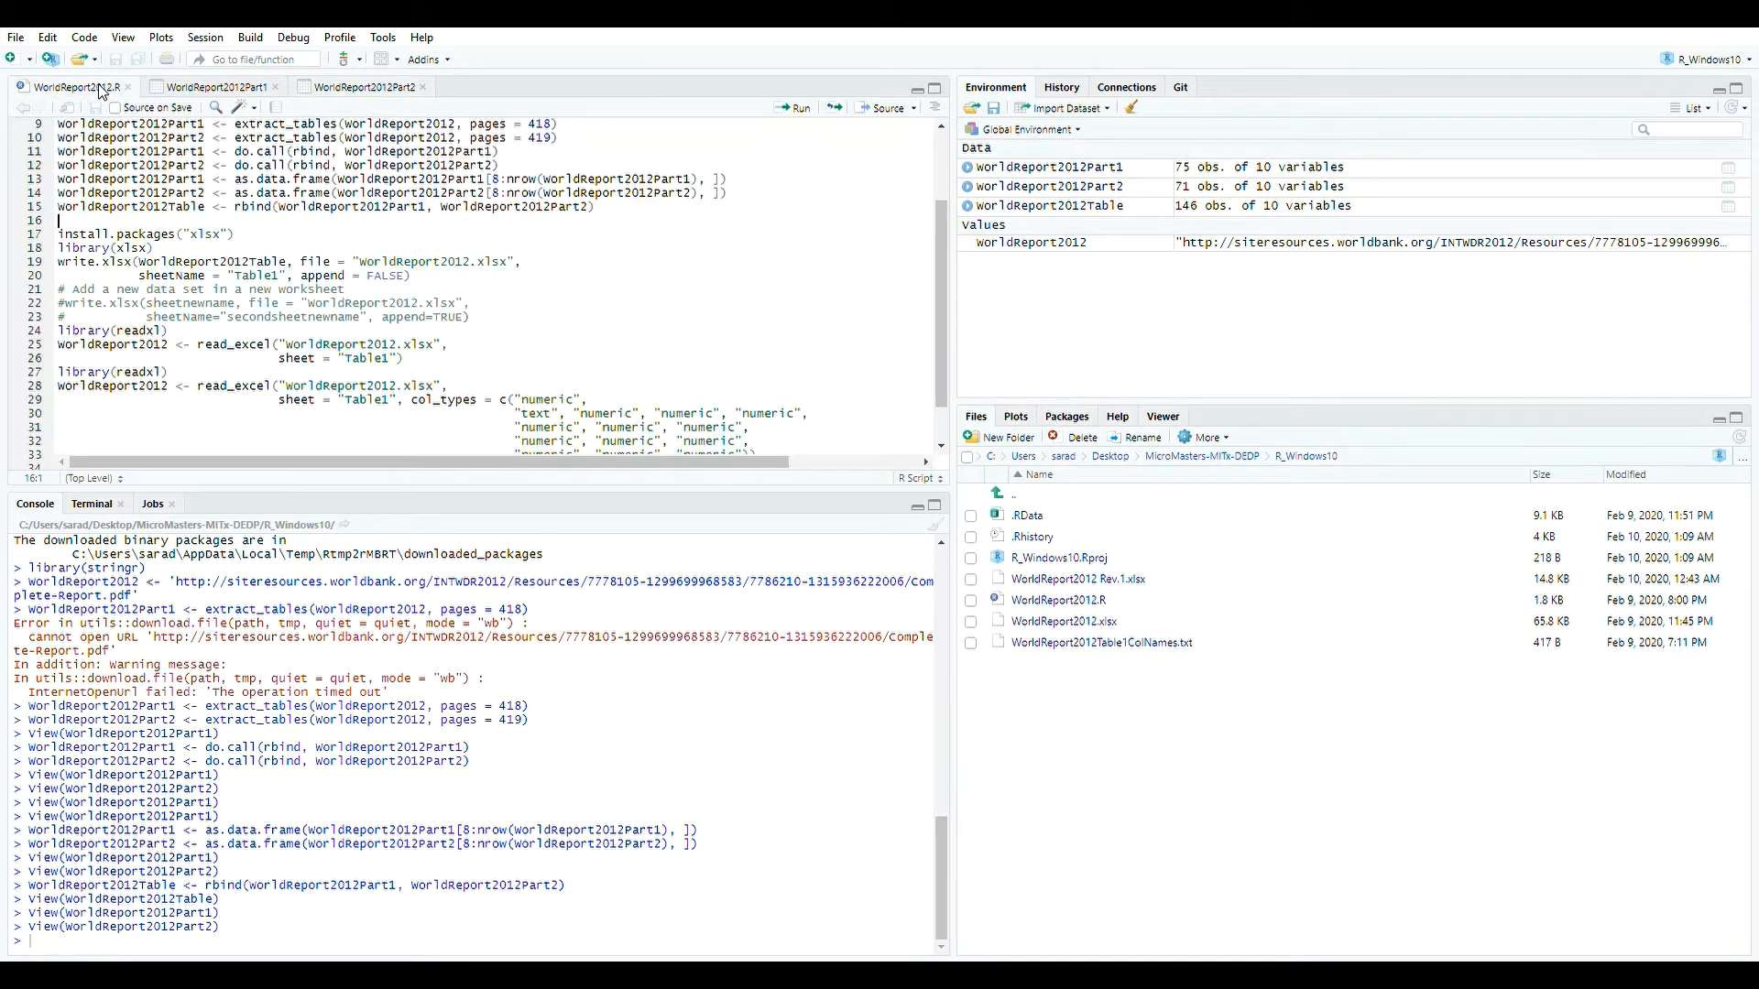
scroll(191, 276, "up", 3)
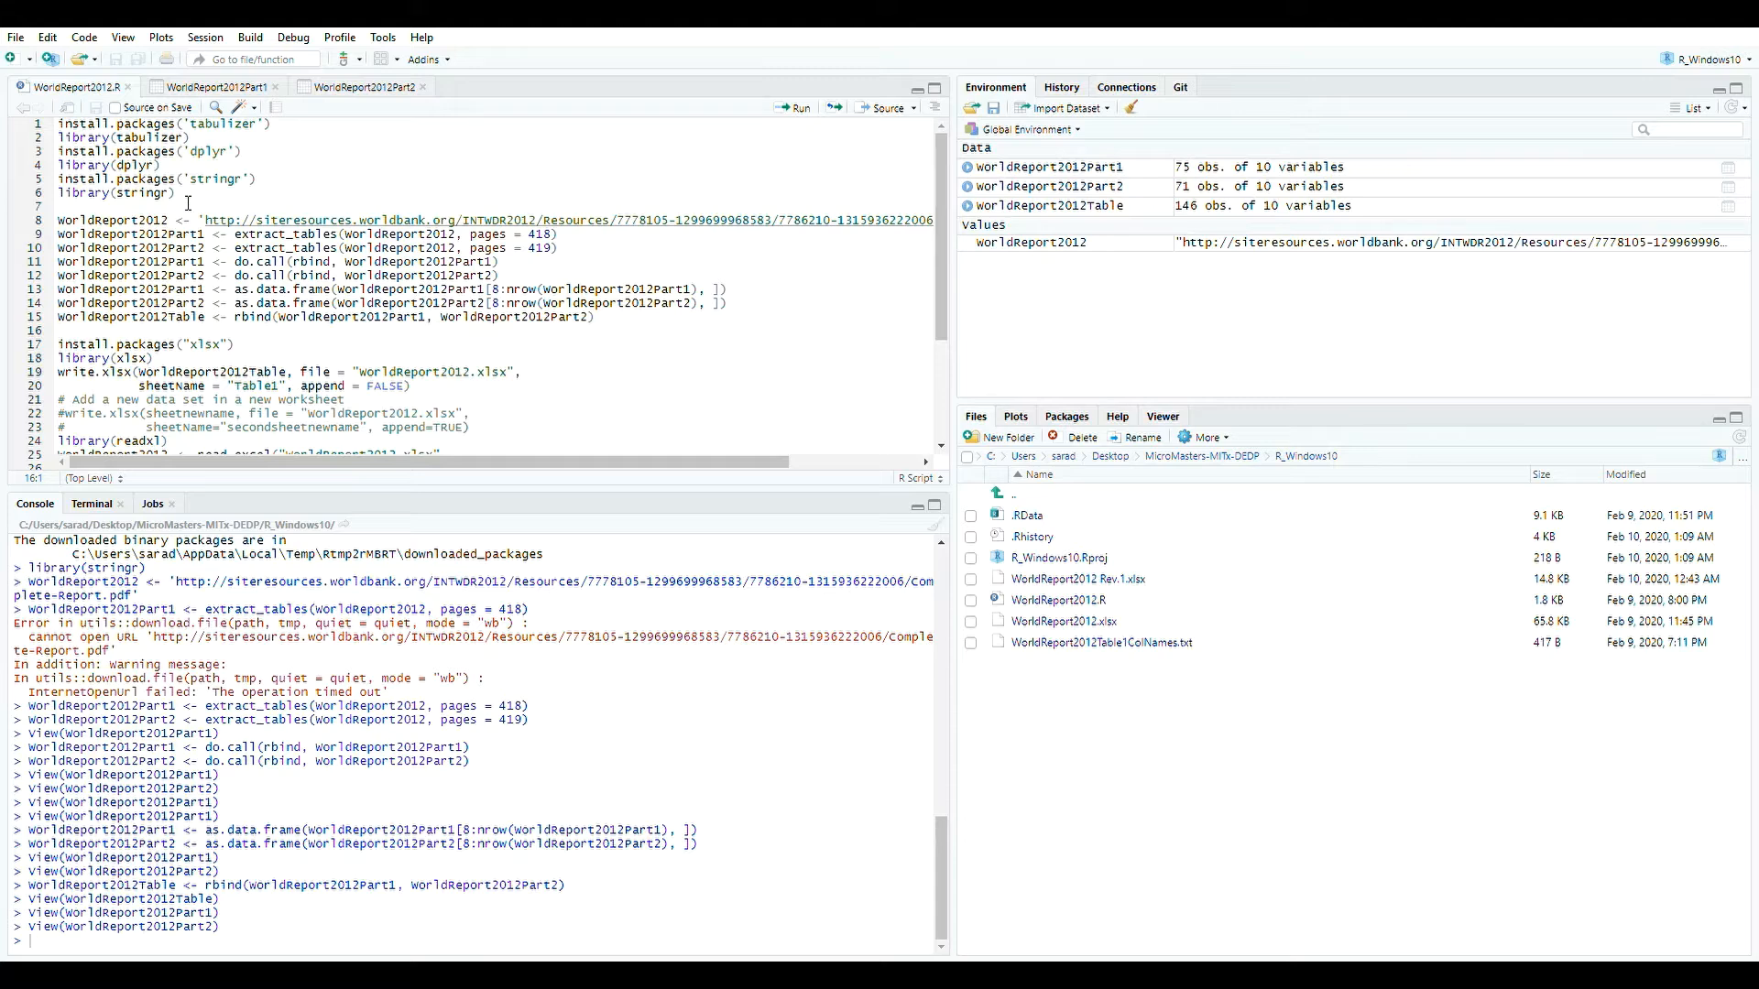
left_click_drag(187, 202, 61, 181)
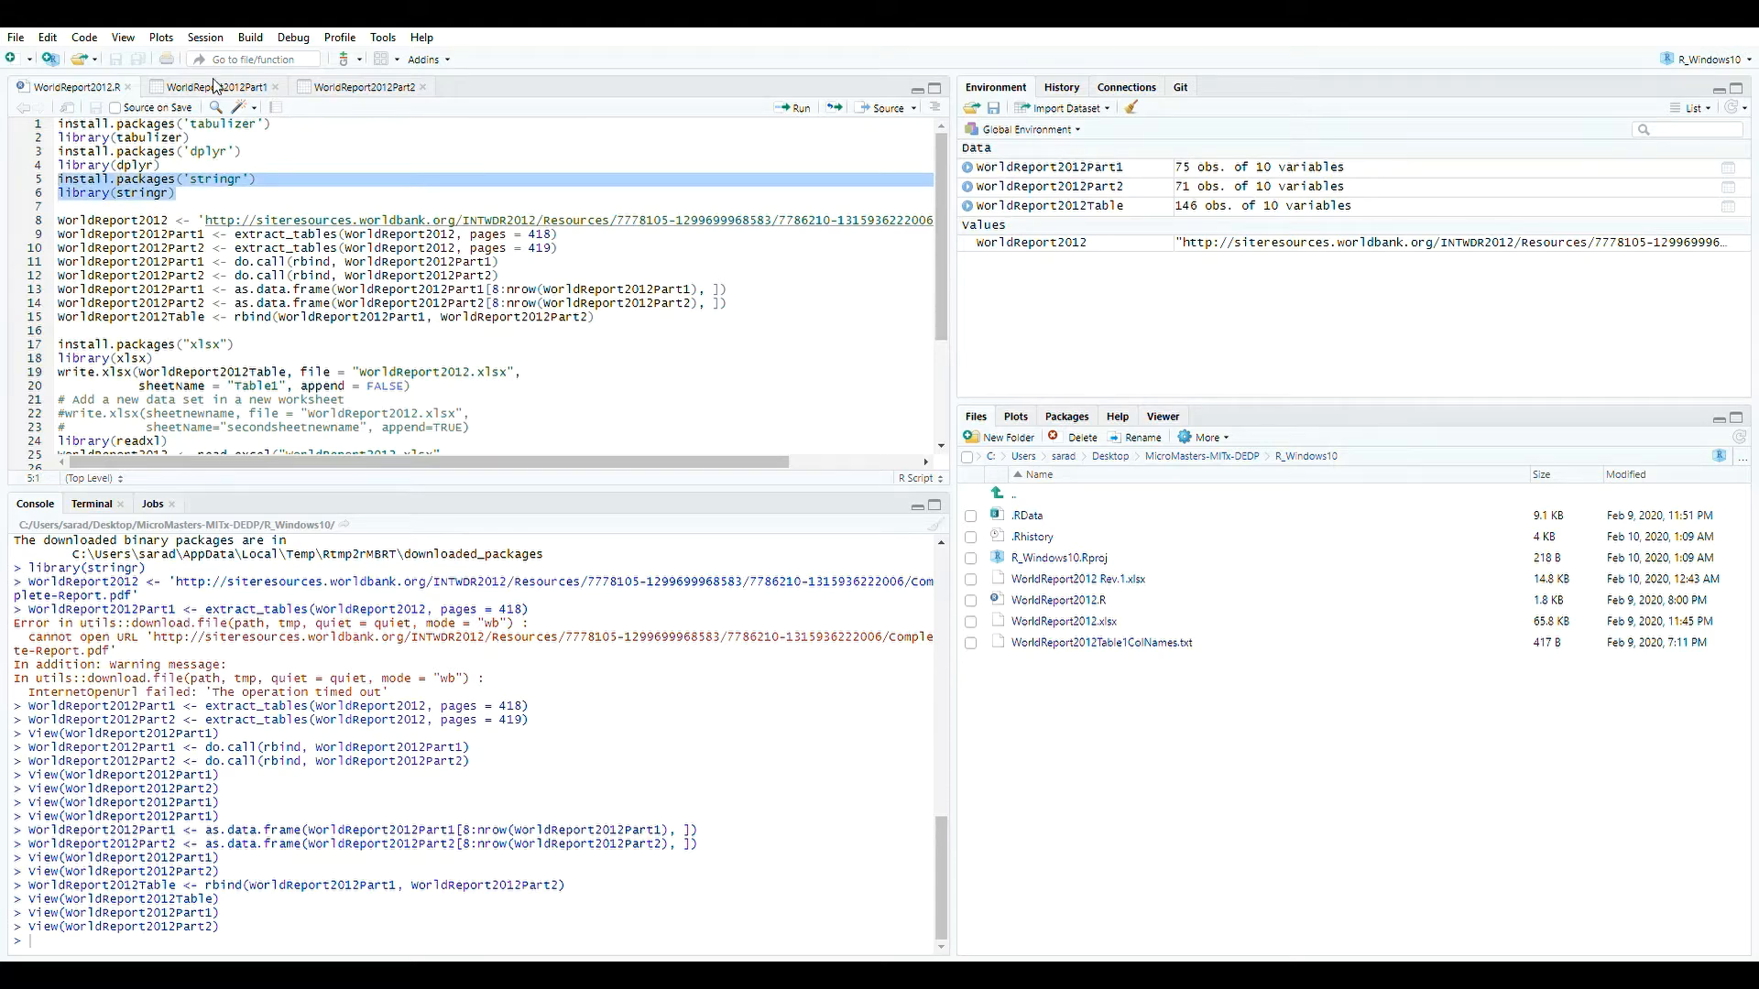
scroll(216, 388, "down", 4)
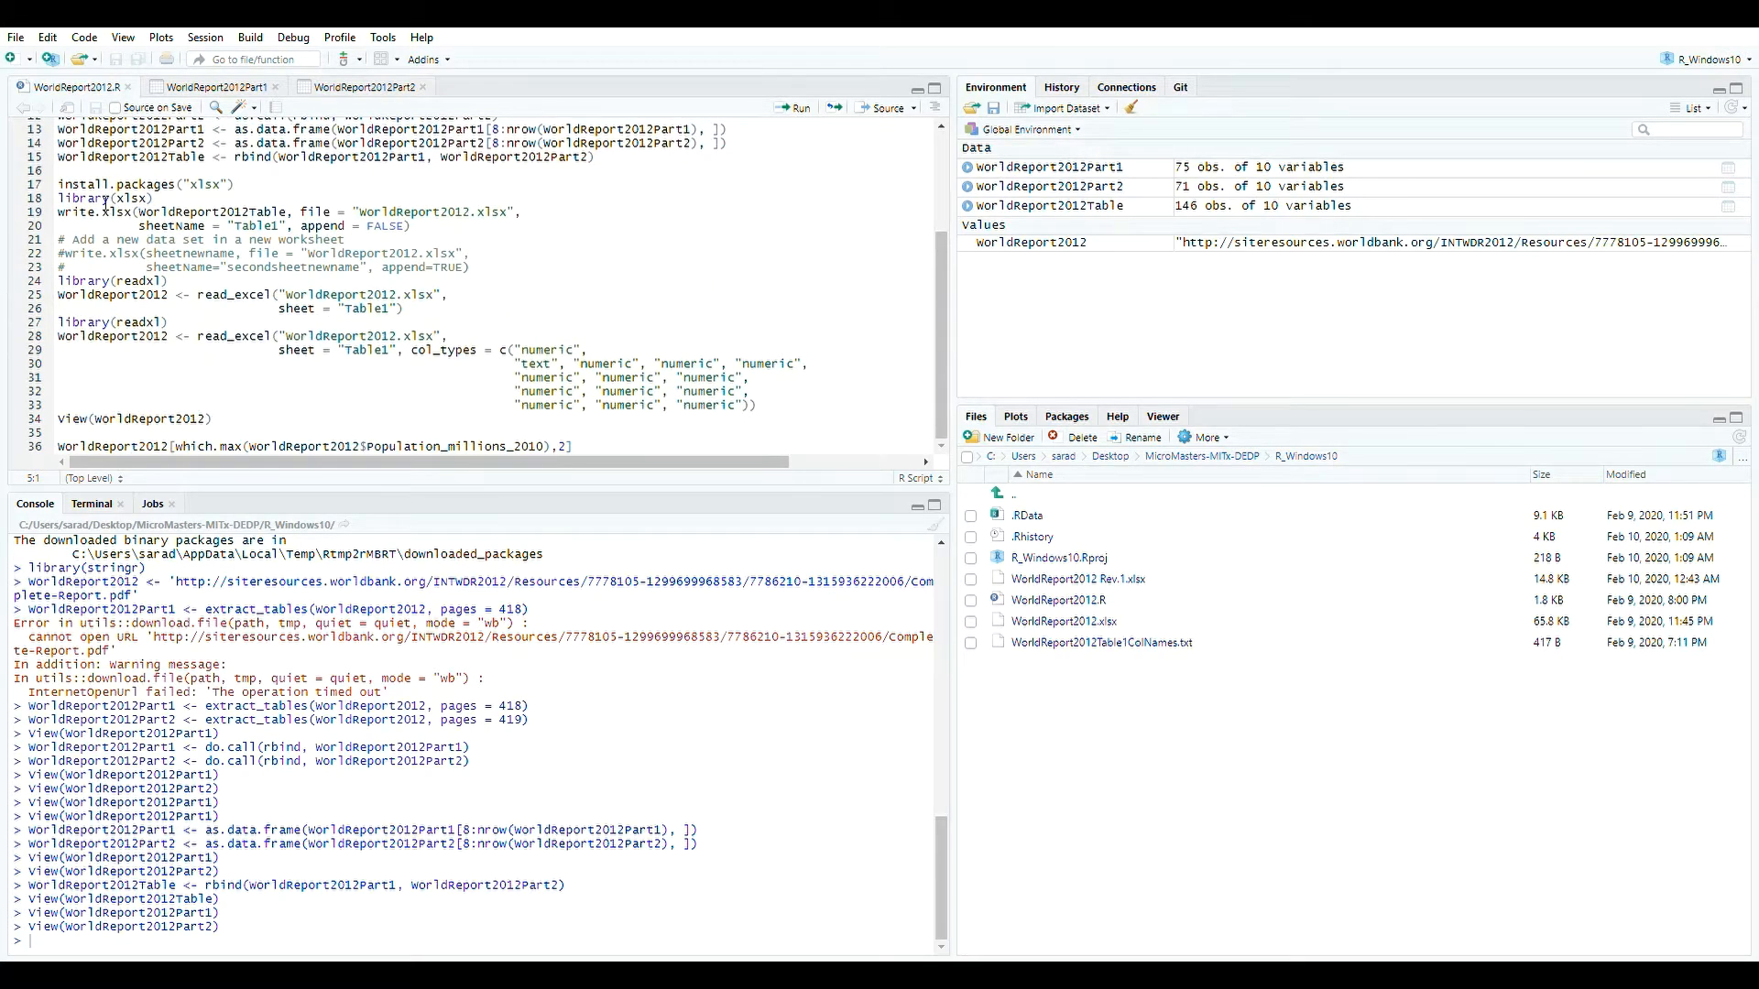
left_click_drag(59, 185, 476, 260)
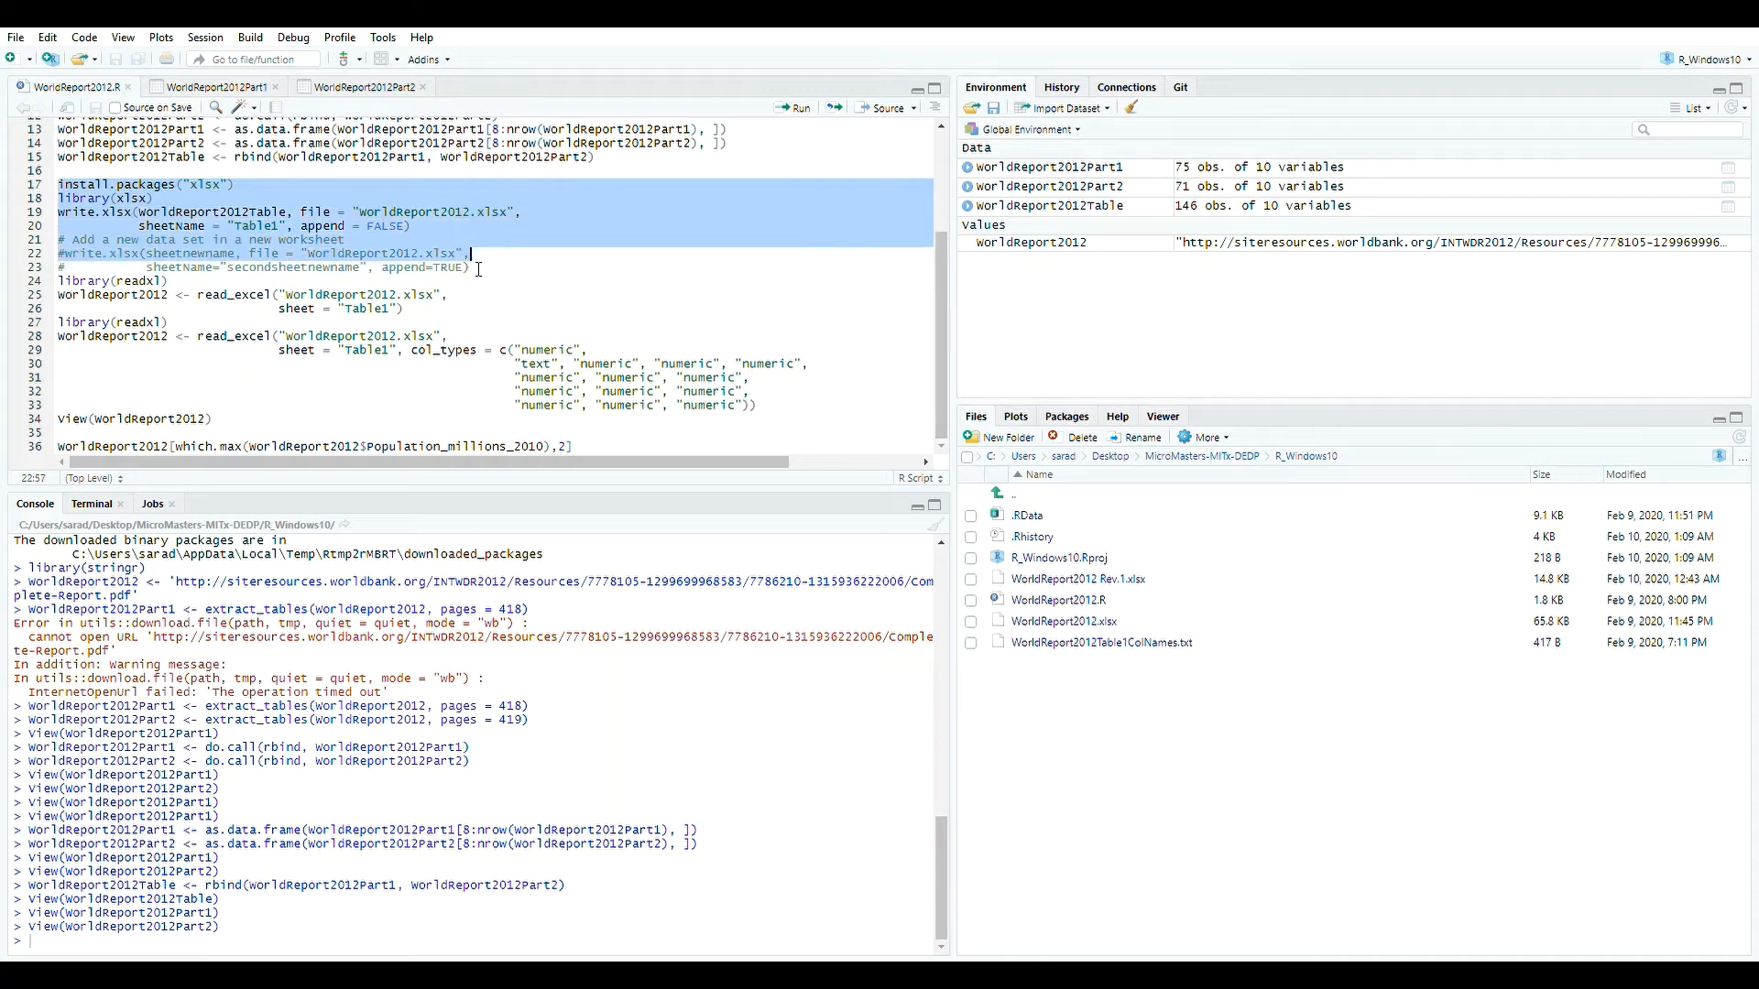
left_click(498, 232)
scroll(233, 247, "up", 1)
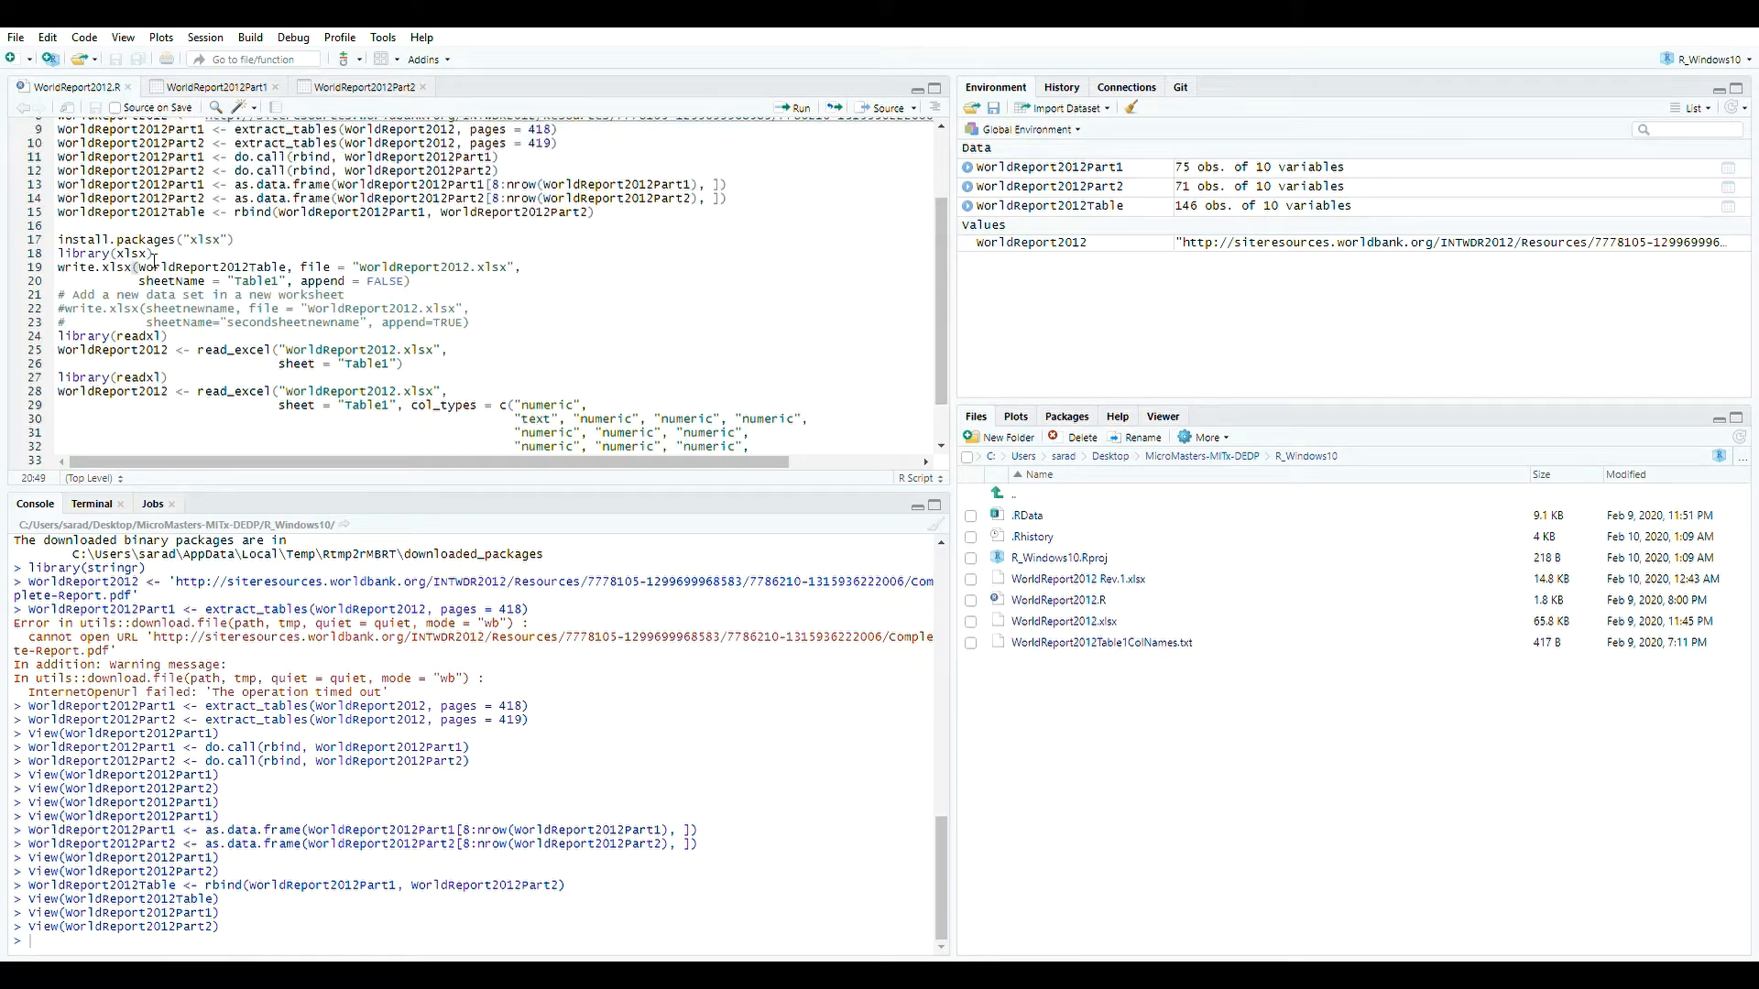
left_click(254, 251)
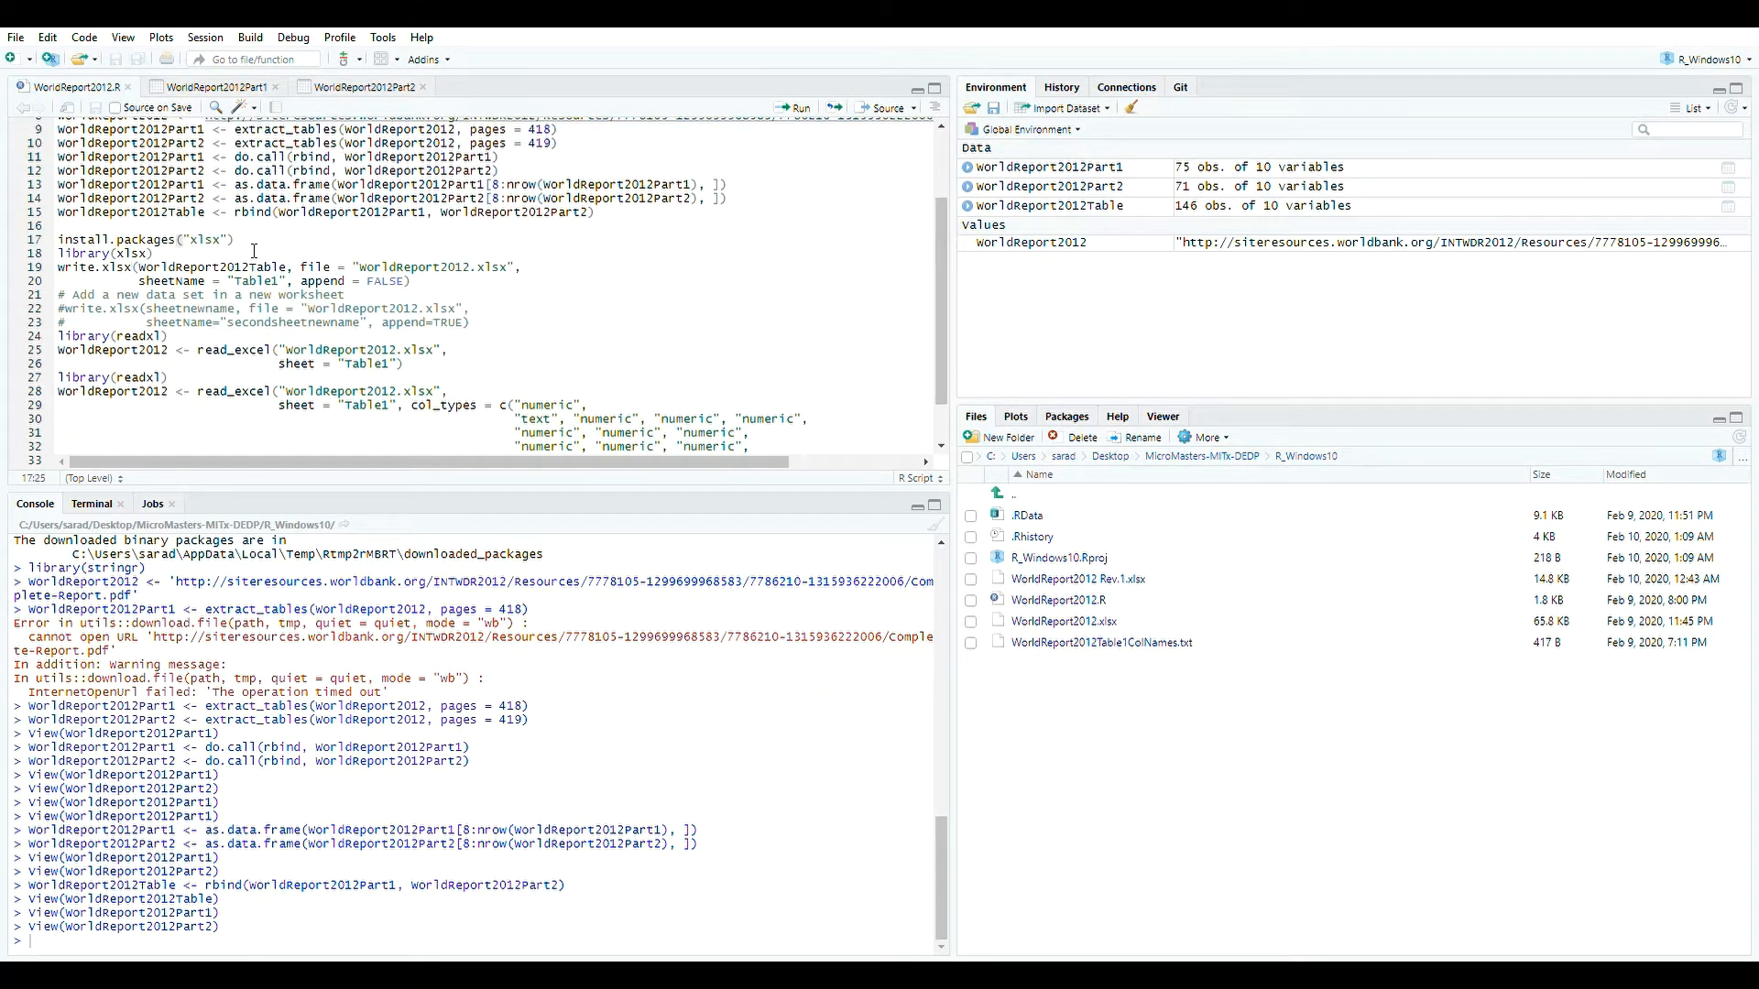
Close the WorldReport2012Part1 and WorldReport2012Part2 viewer tabs.
left_click(212, 88)
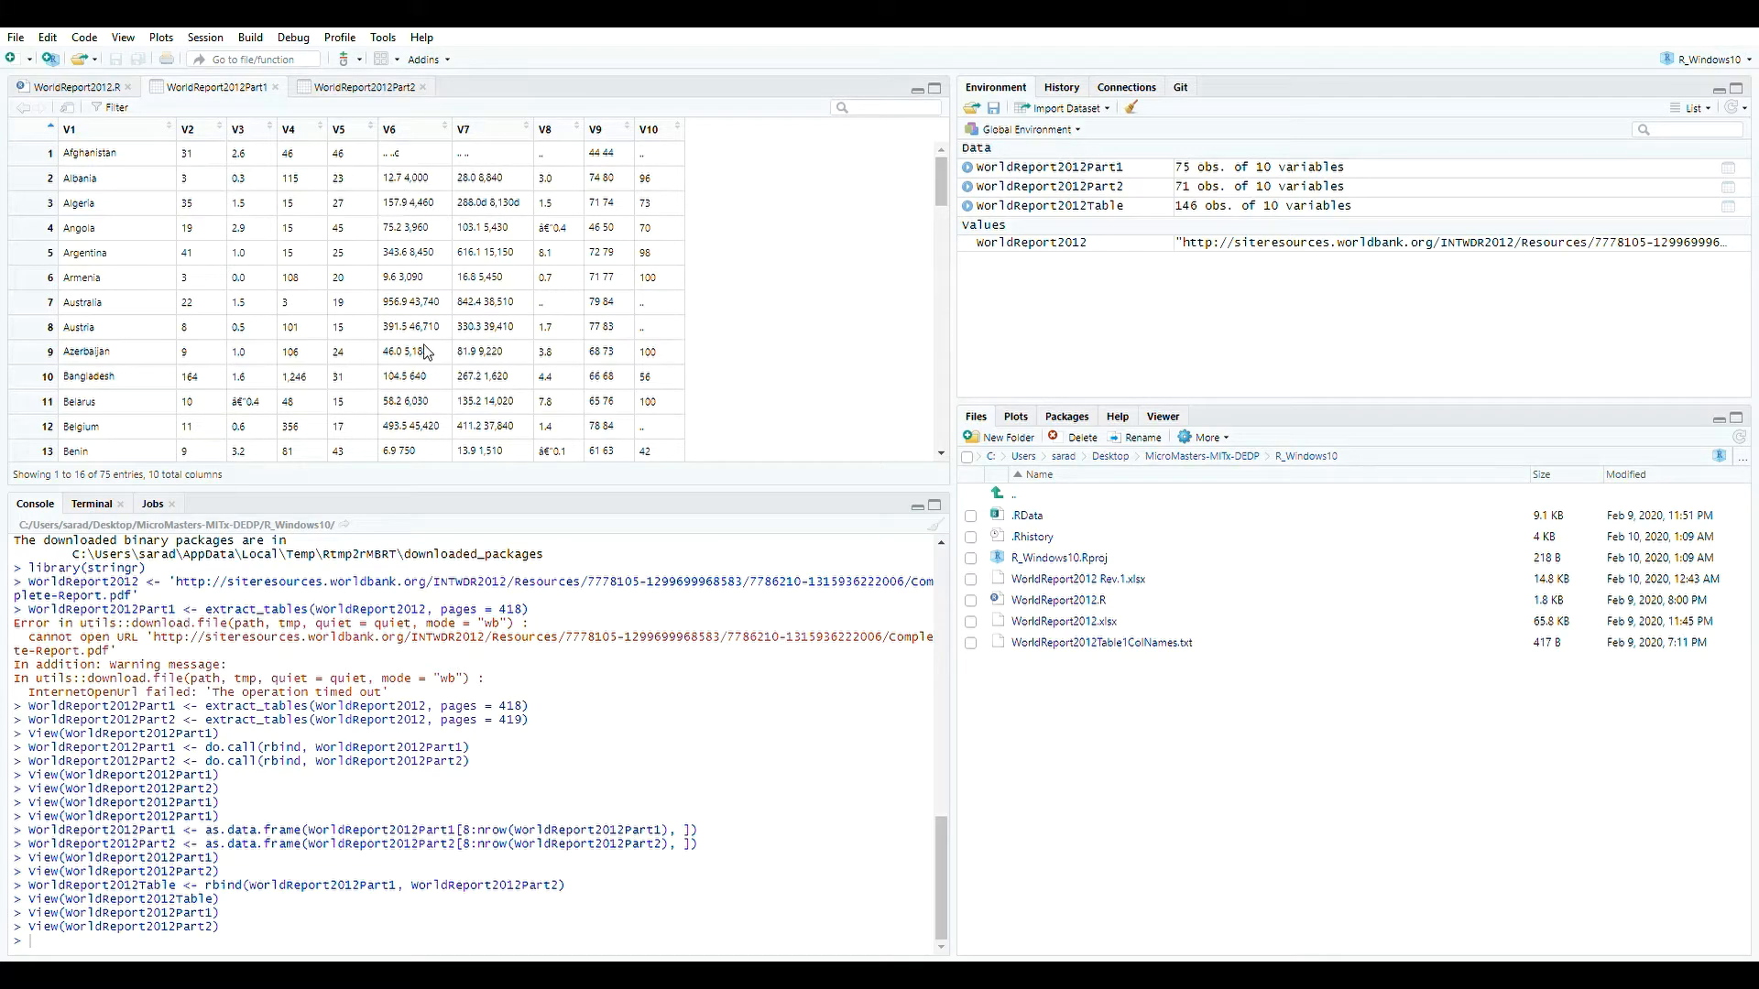
left_click(276, 88)
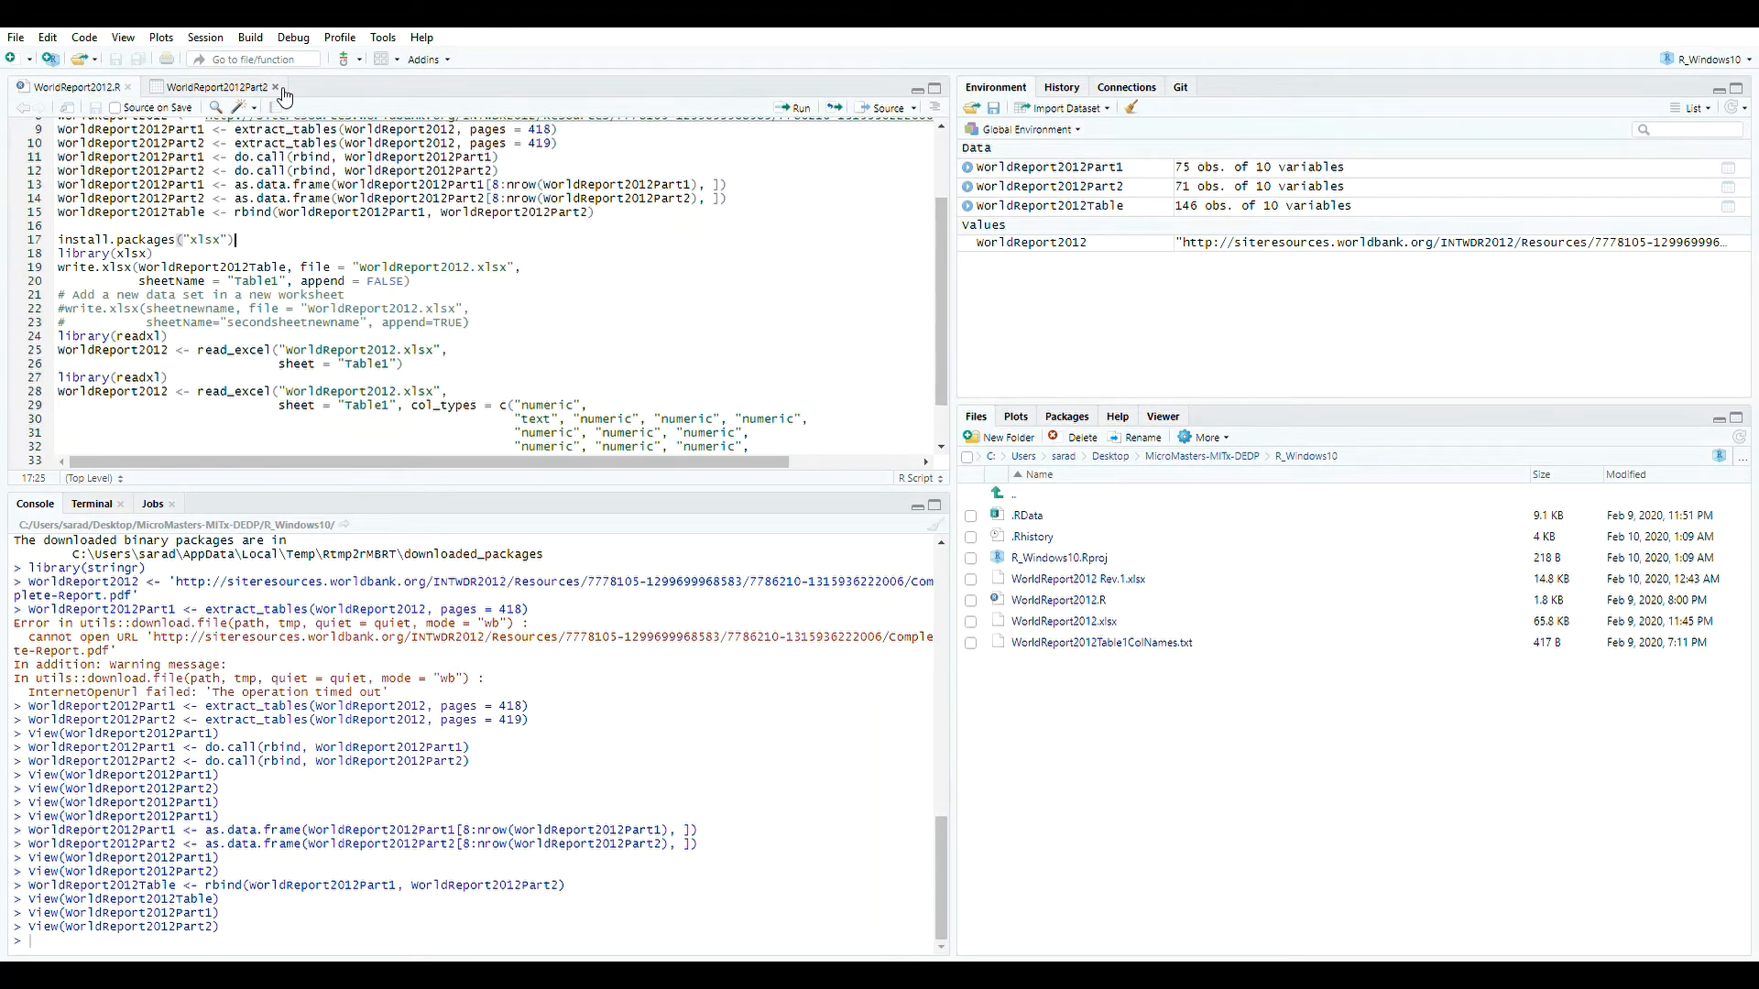
left_click(276, 88)
Install and load the xlsx package by running the install.packages("xlsx") and library(xlsx) lines.
left_click(207, 264)
left_click(799, 108)
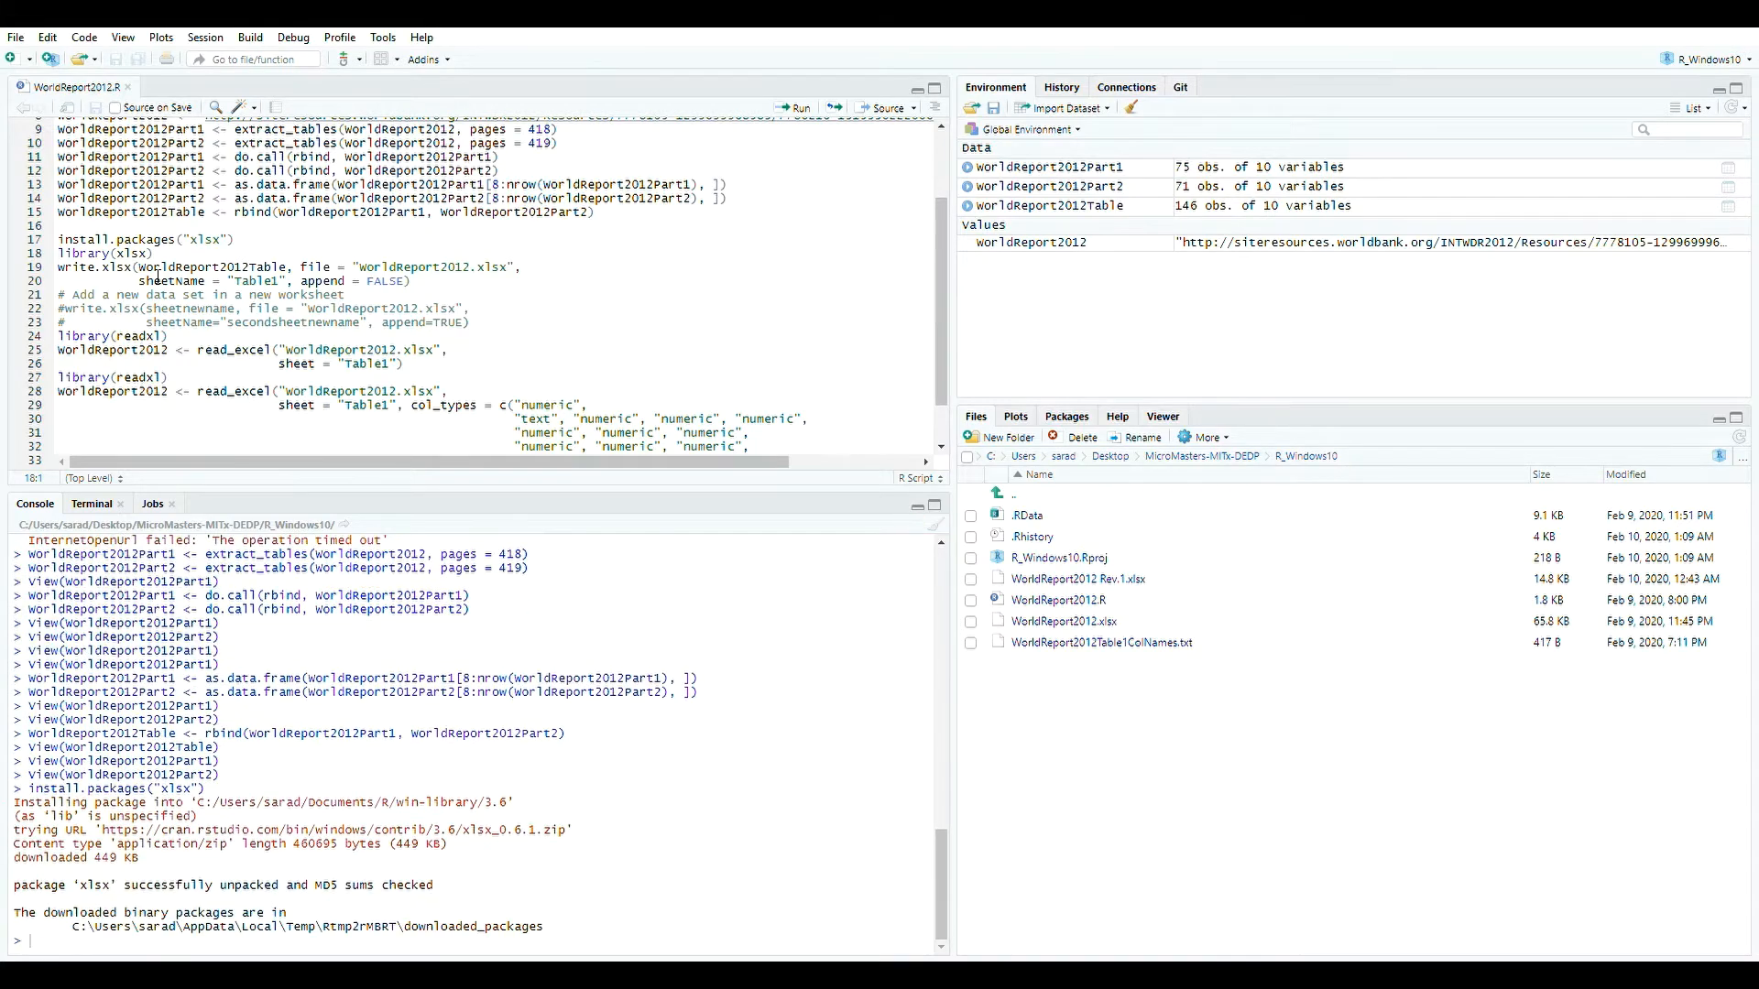
left_click(160, 254)
left_click(799, 109)
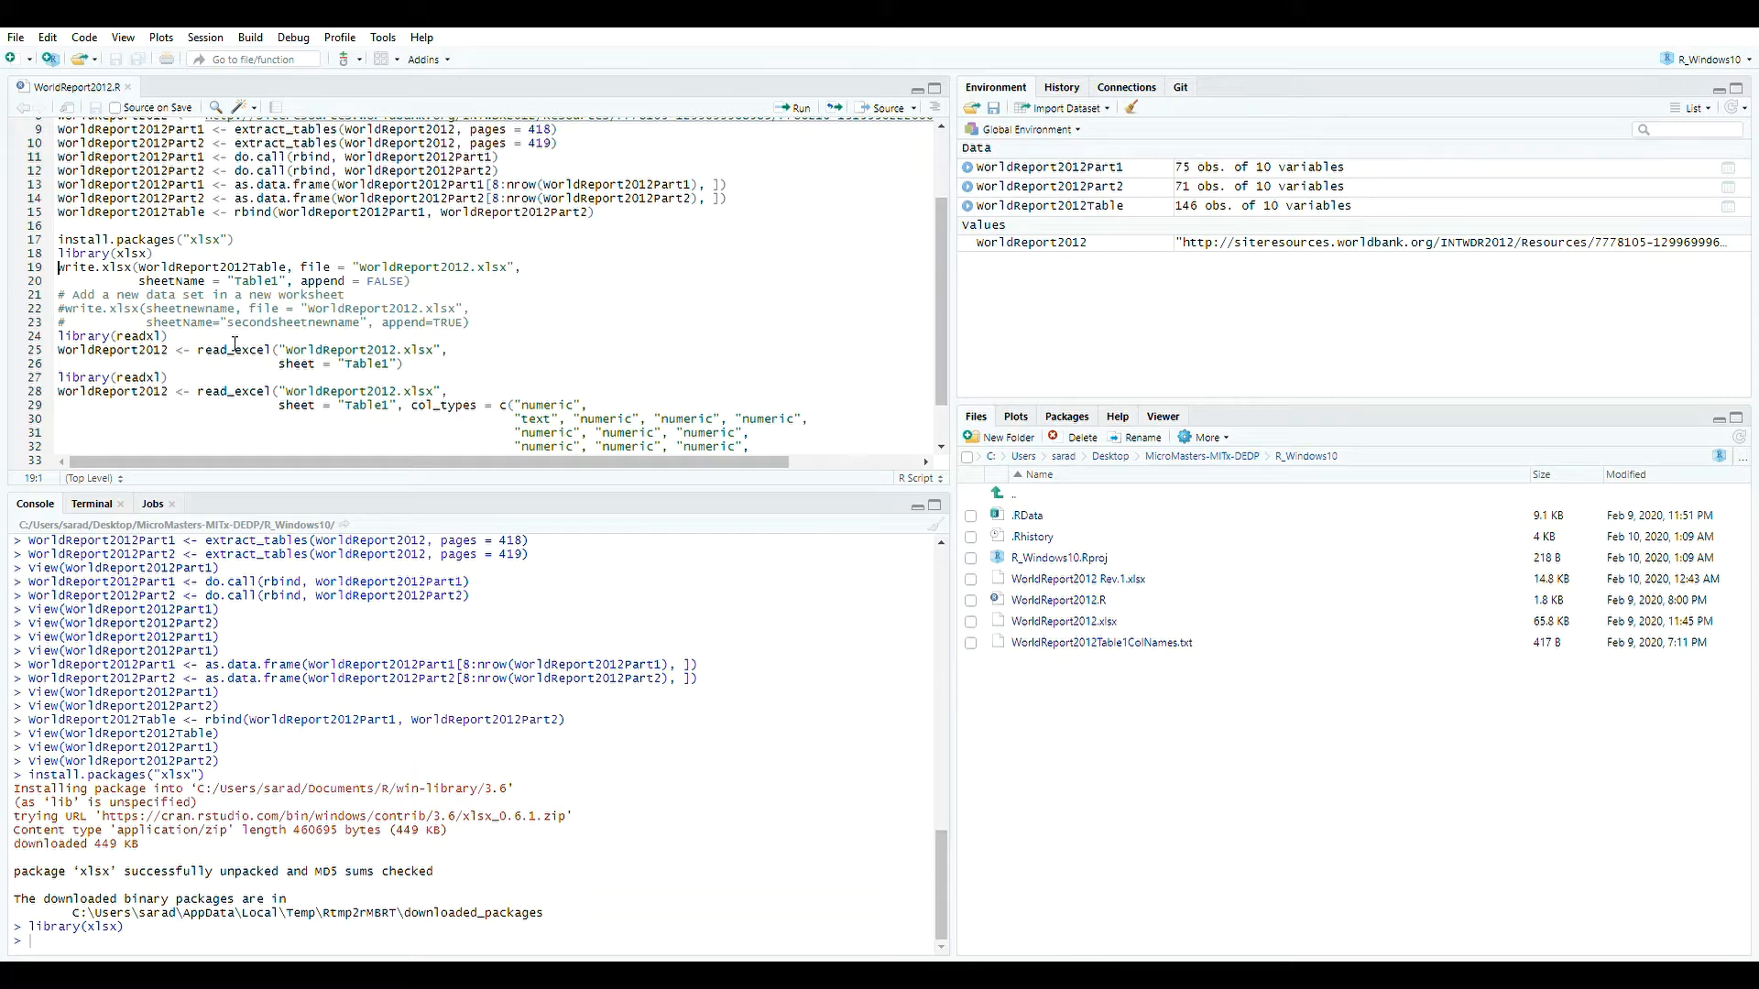
Rename the output file to WorldReport2012Example.xlsx and run the library and write.xlsx lines to export the table.
left_click(473, 268)
type("Example")
left_click_drag(412, 281, 4, 263)
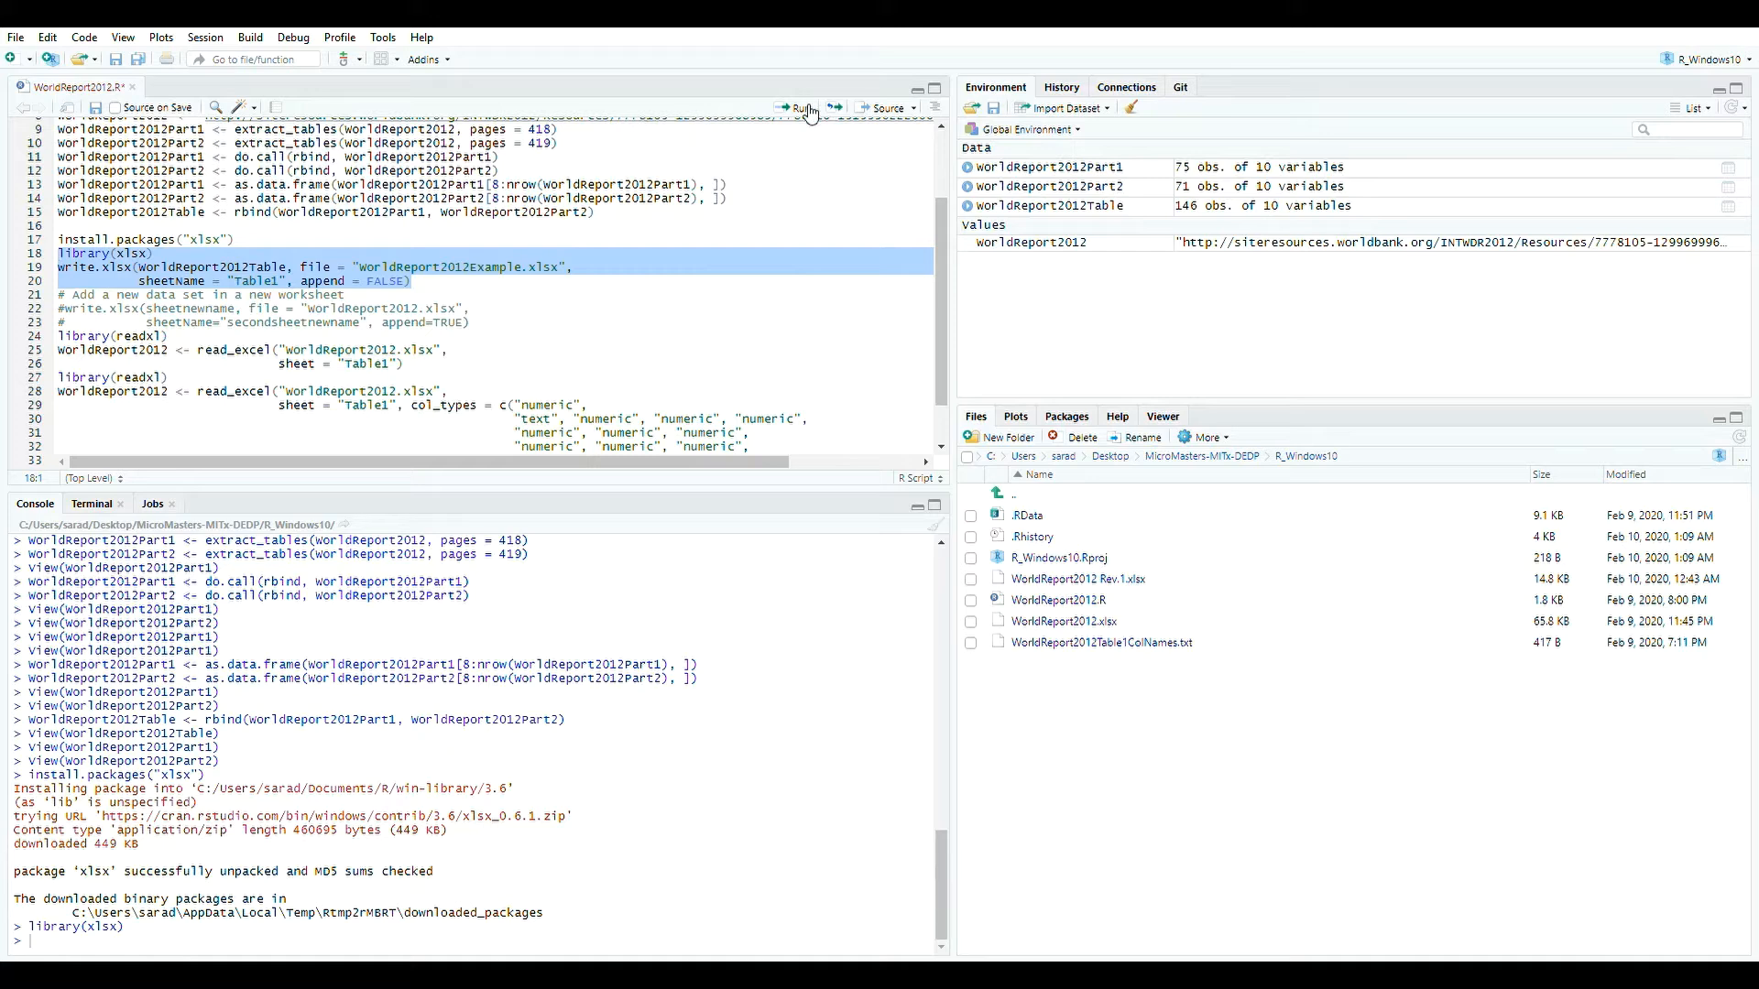
left_click(657, 224)
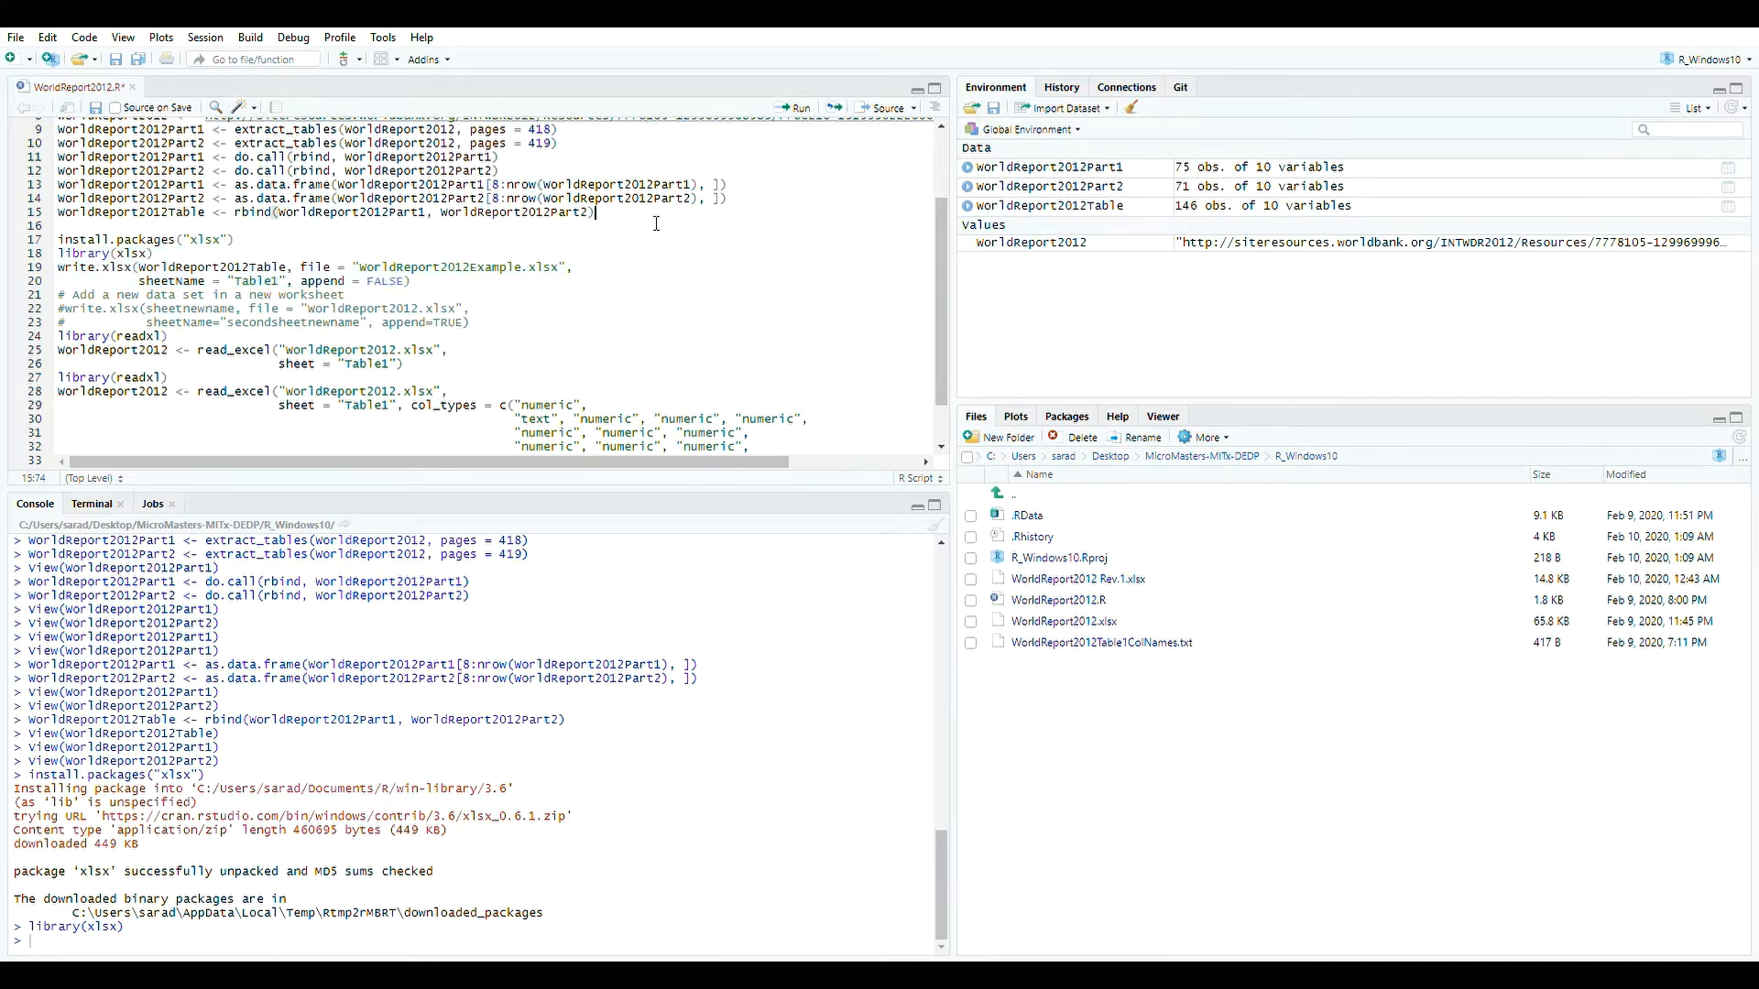
left_click_drag(414, 281, 36, 266)
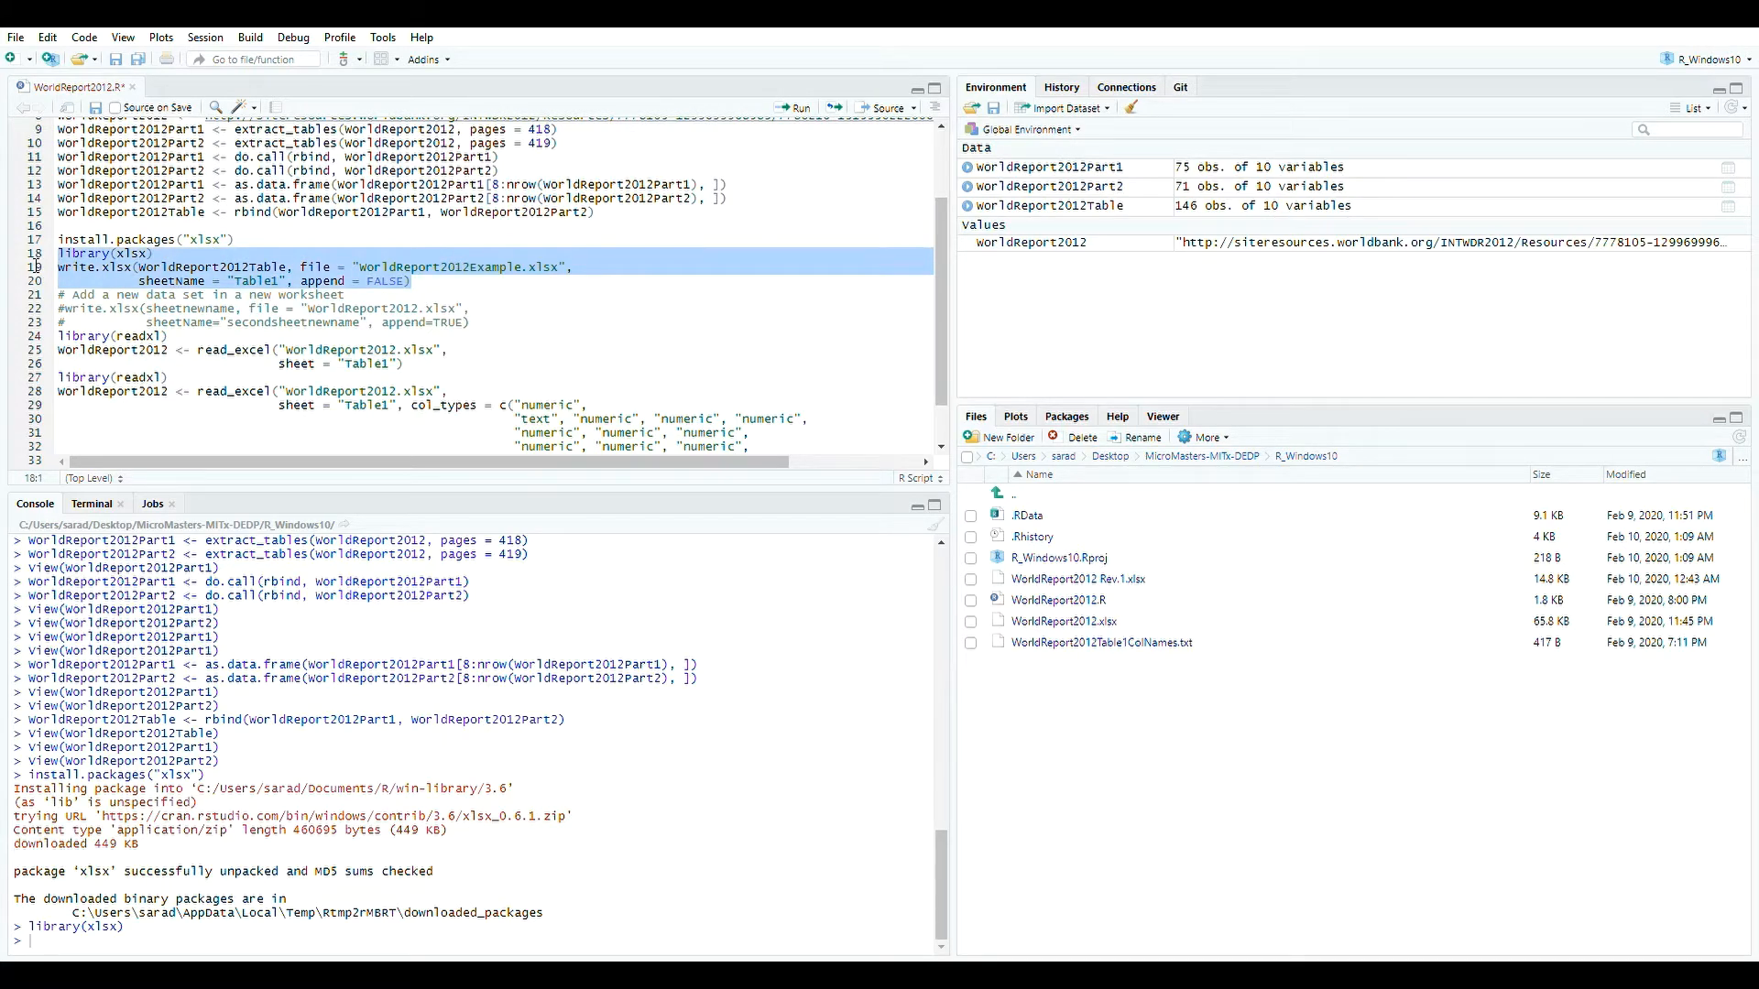
left_click(793, 108)
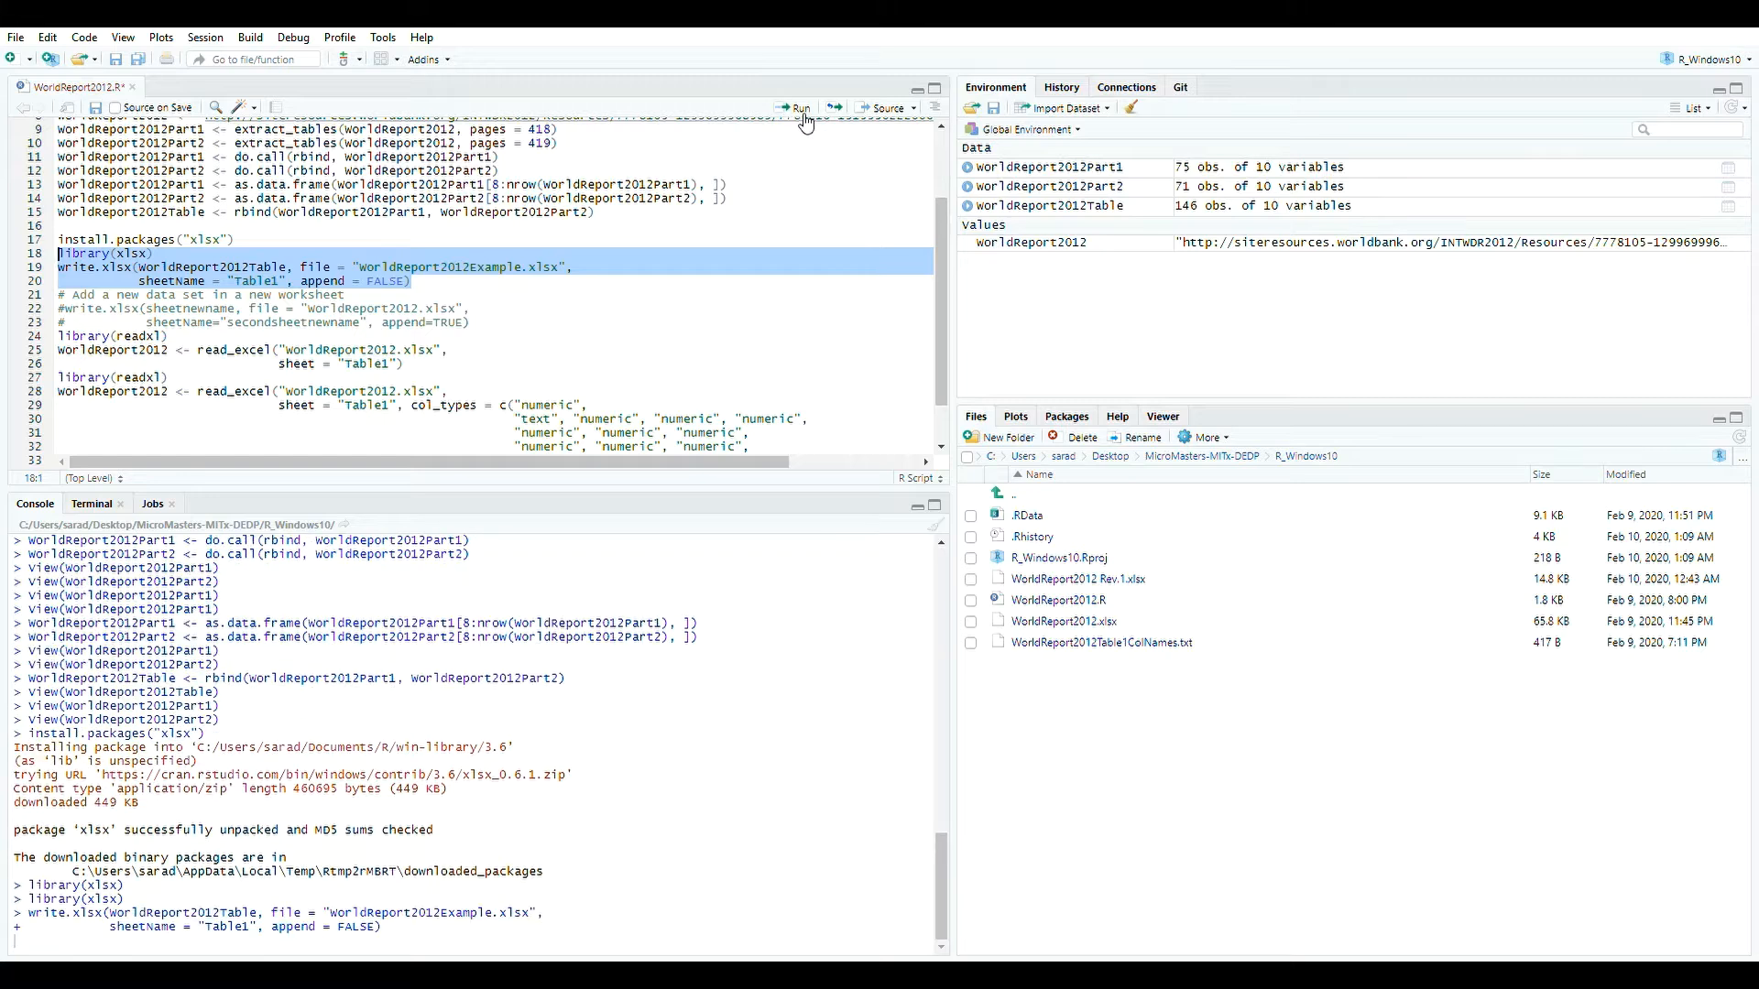
Review the write.xlsx file, data and sheetName arguments and view WorldReport2012Table again.
left_click(252, 281)
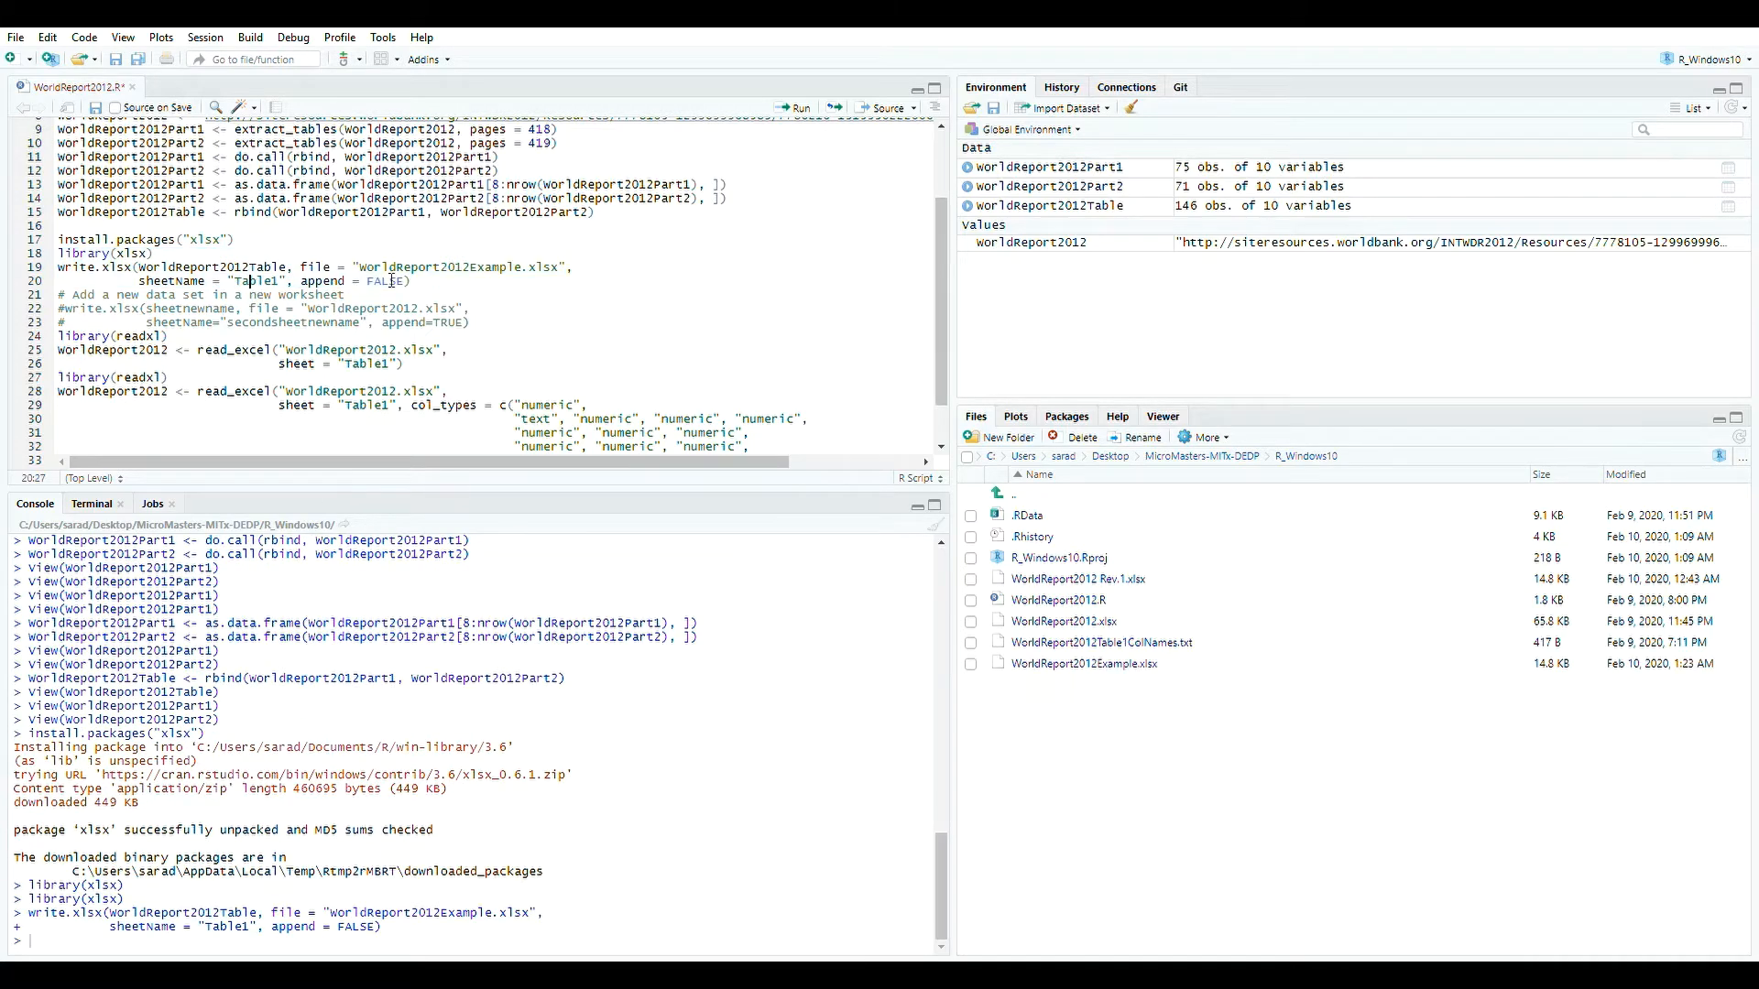
left_click_drag(347, 267, 575, 268)
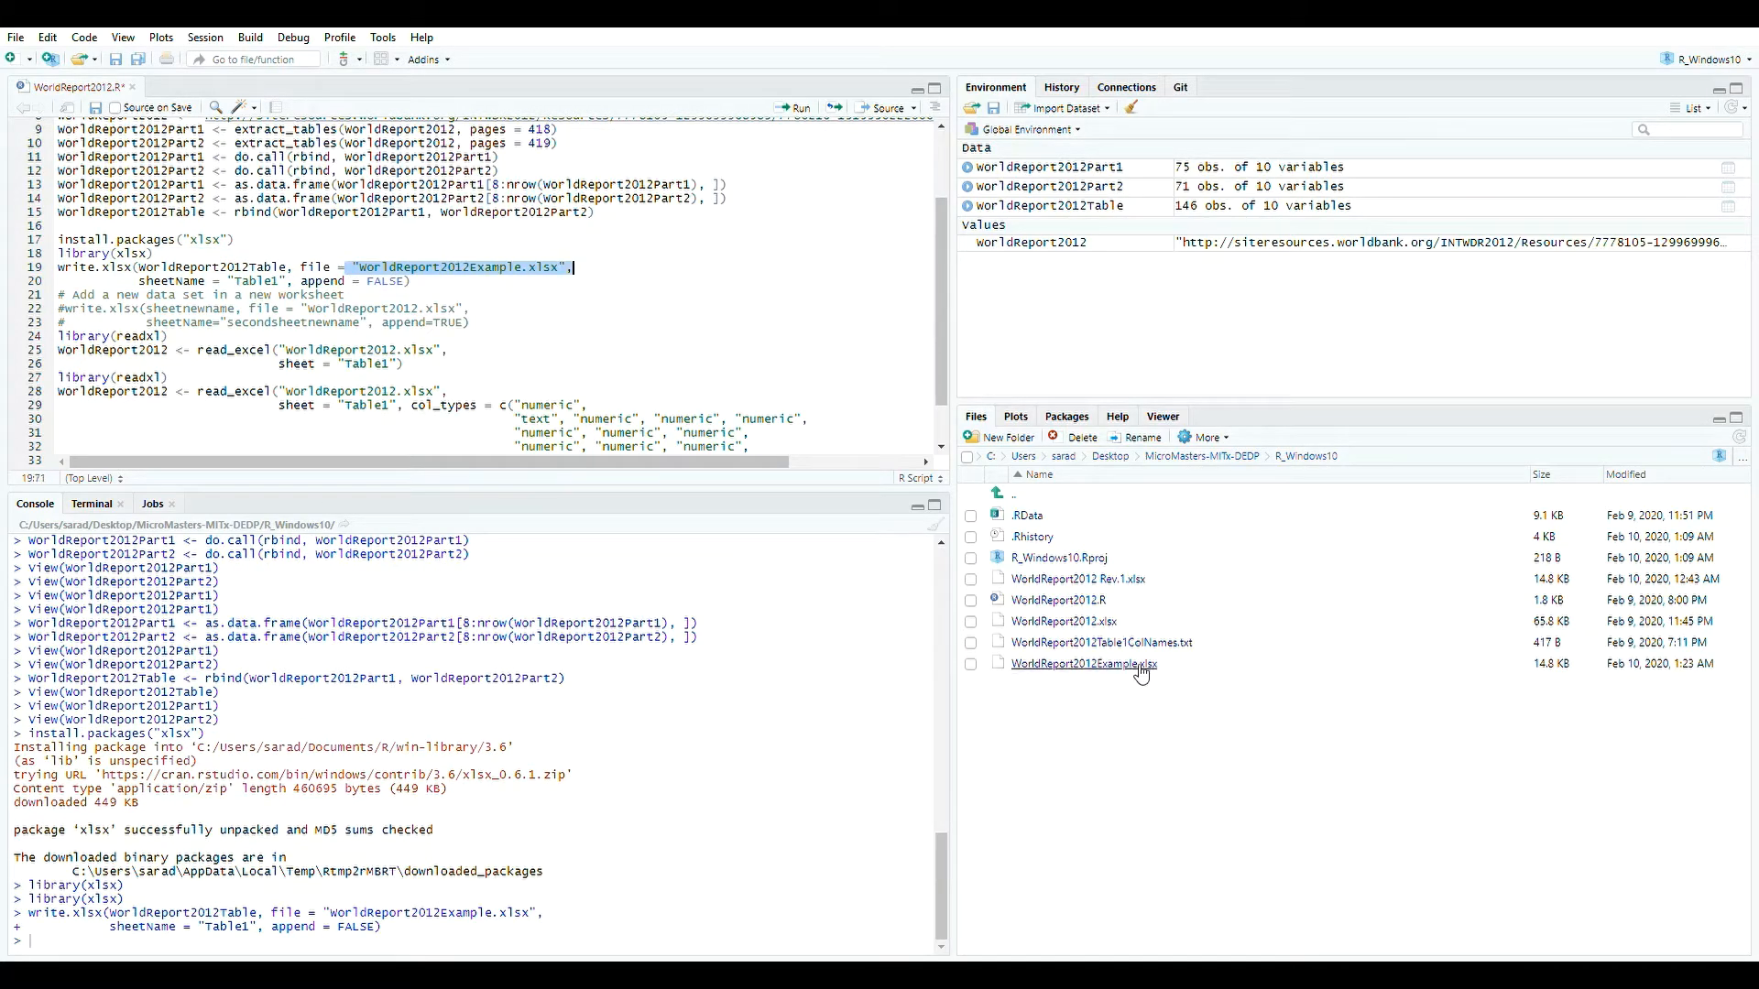
left_click_drag(140, 268, 293, 276)
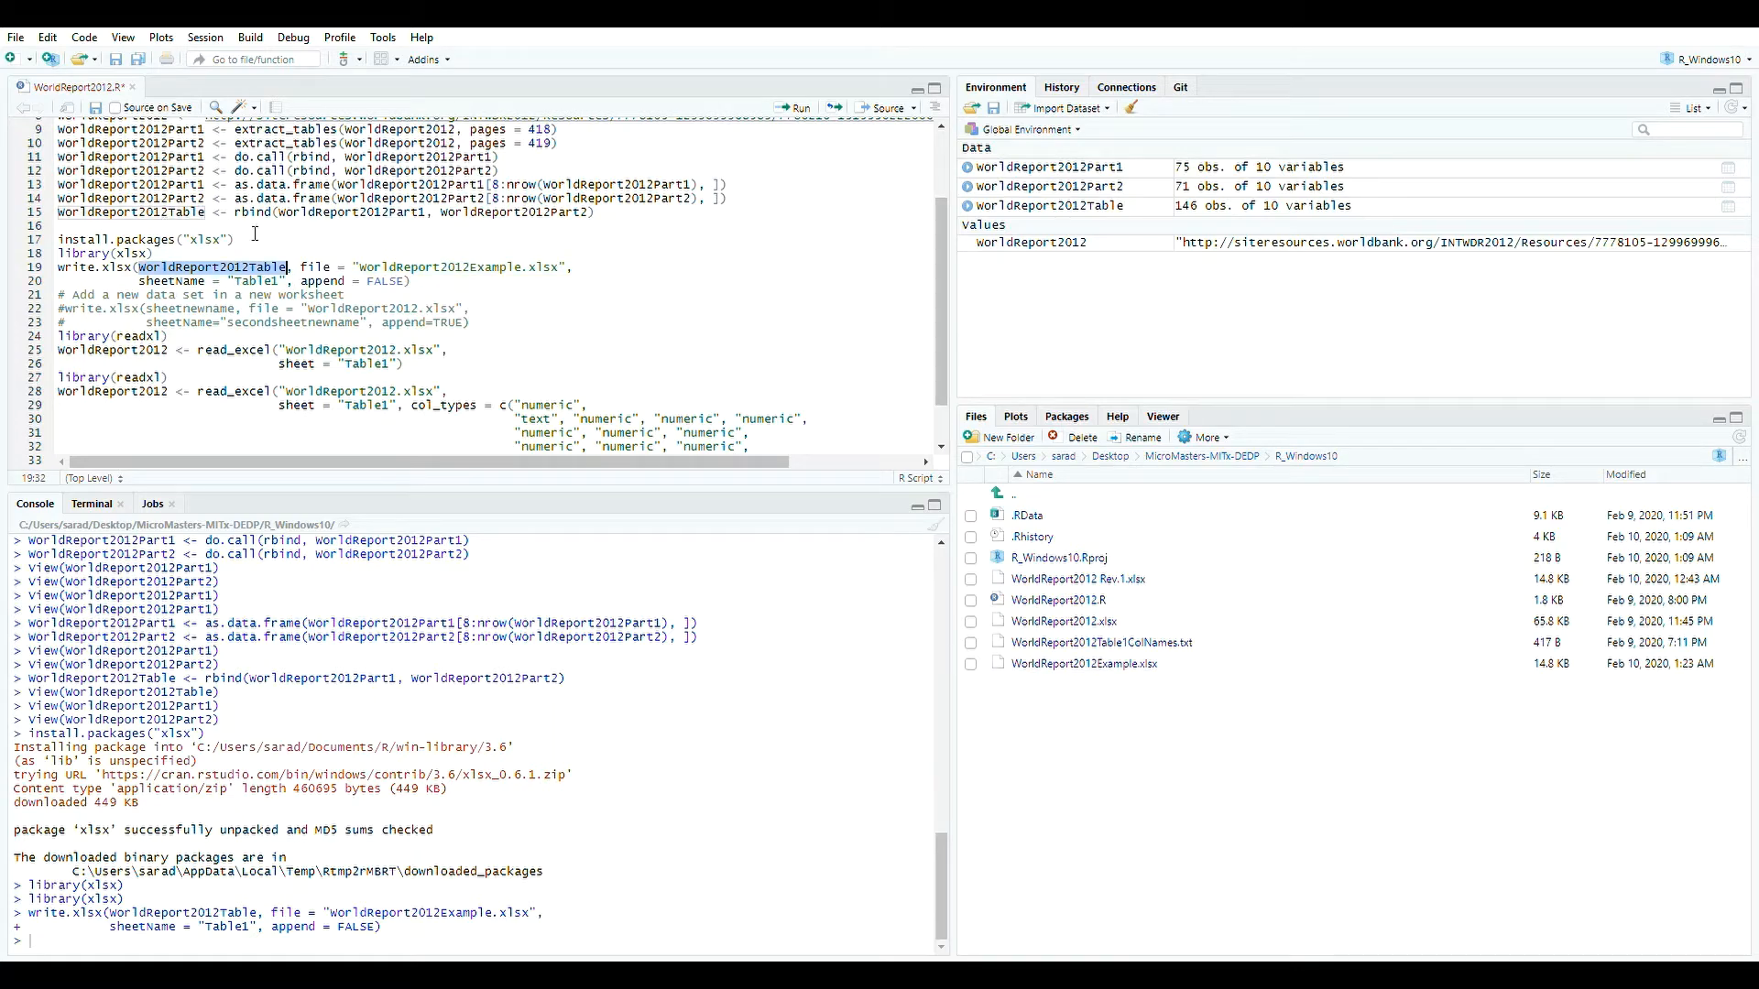
left_click(236, 282)
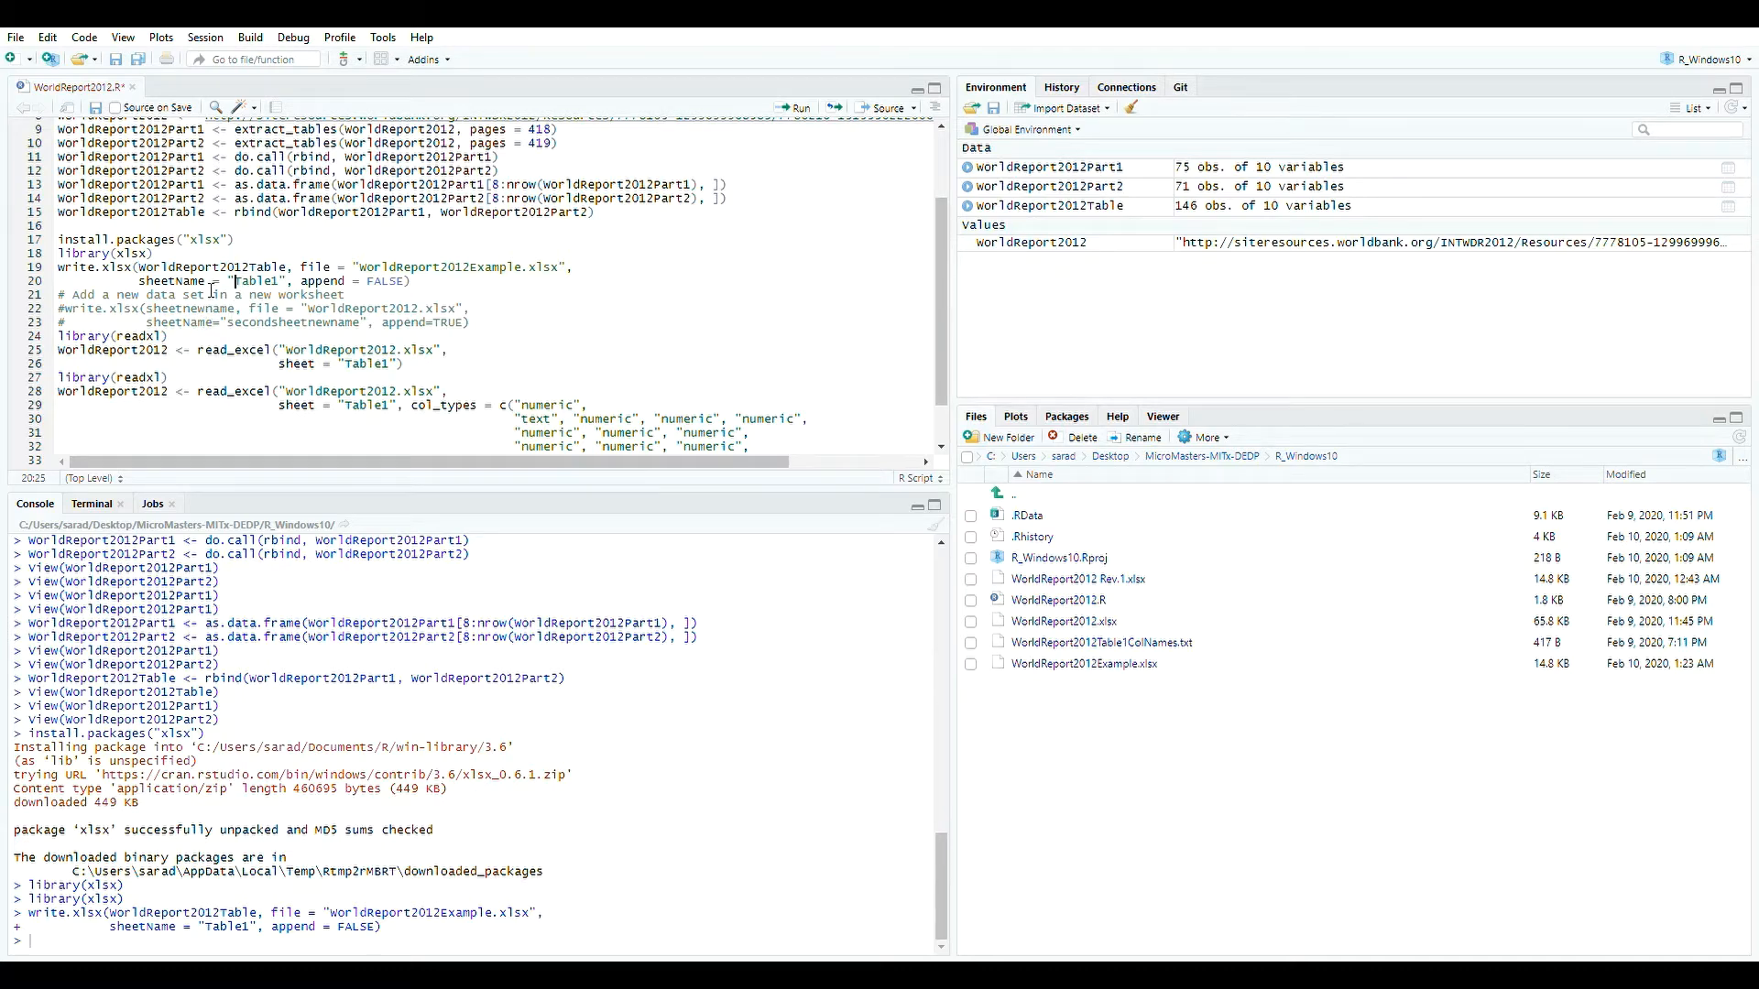
left_click_drag(229, 291, 295, 295)
left_click(1104, 209)
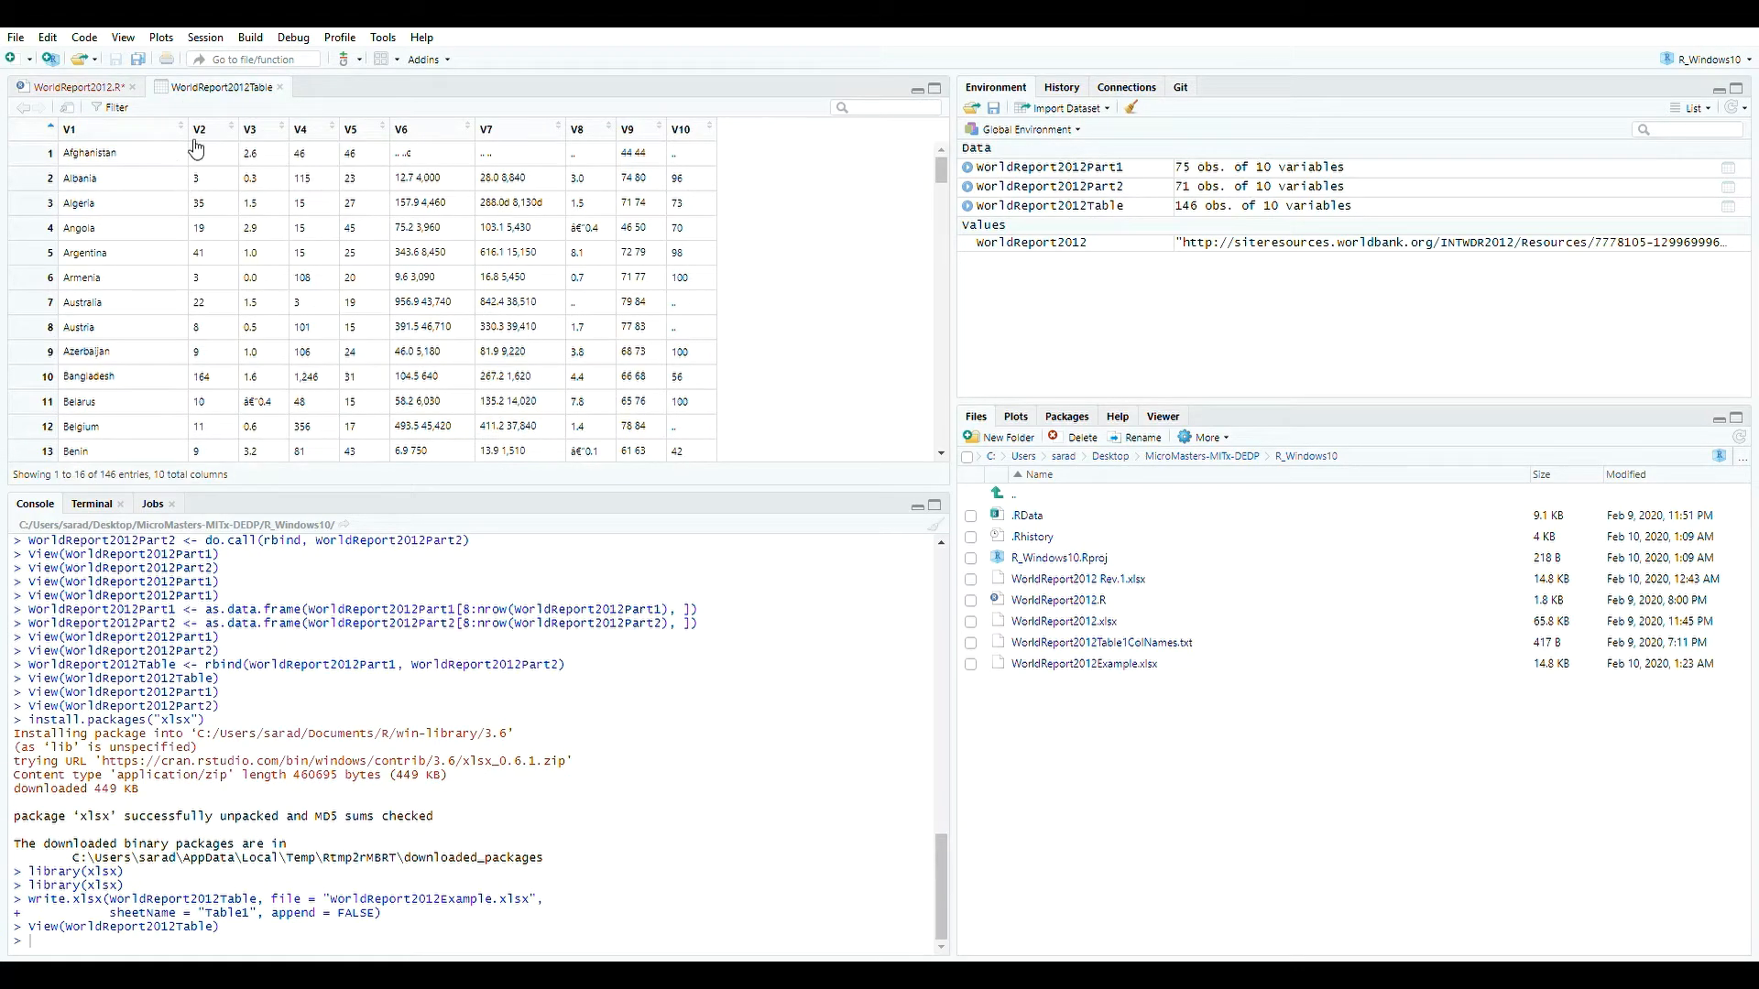
left_click(279, 87)
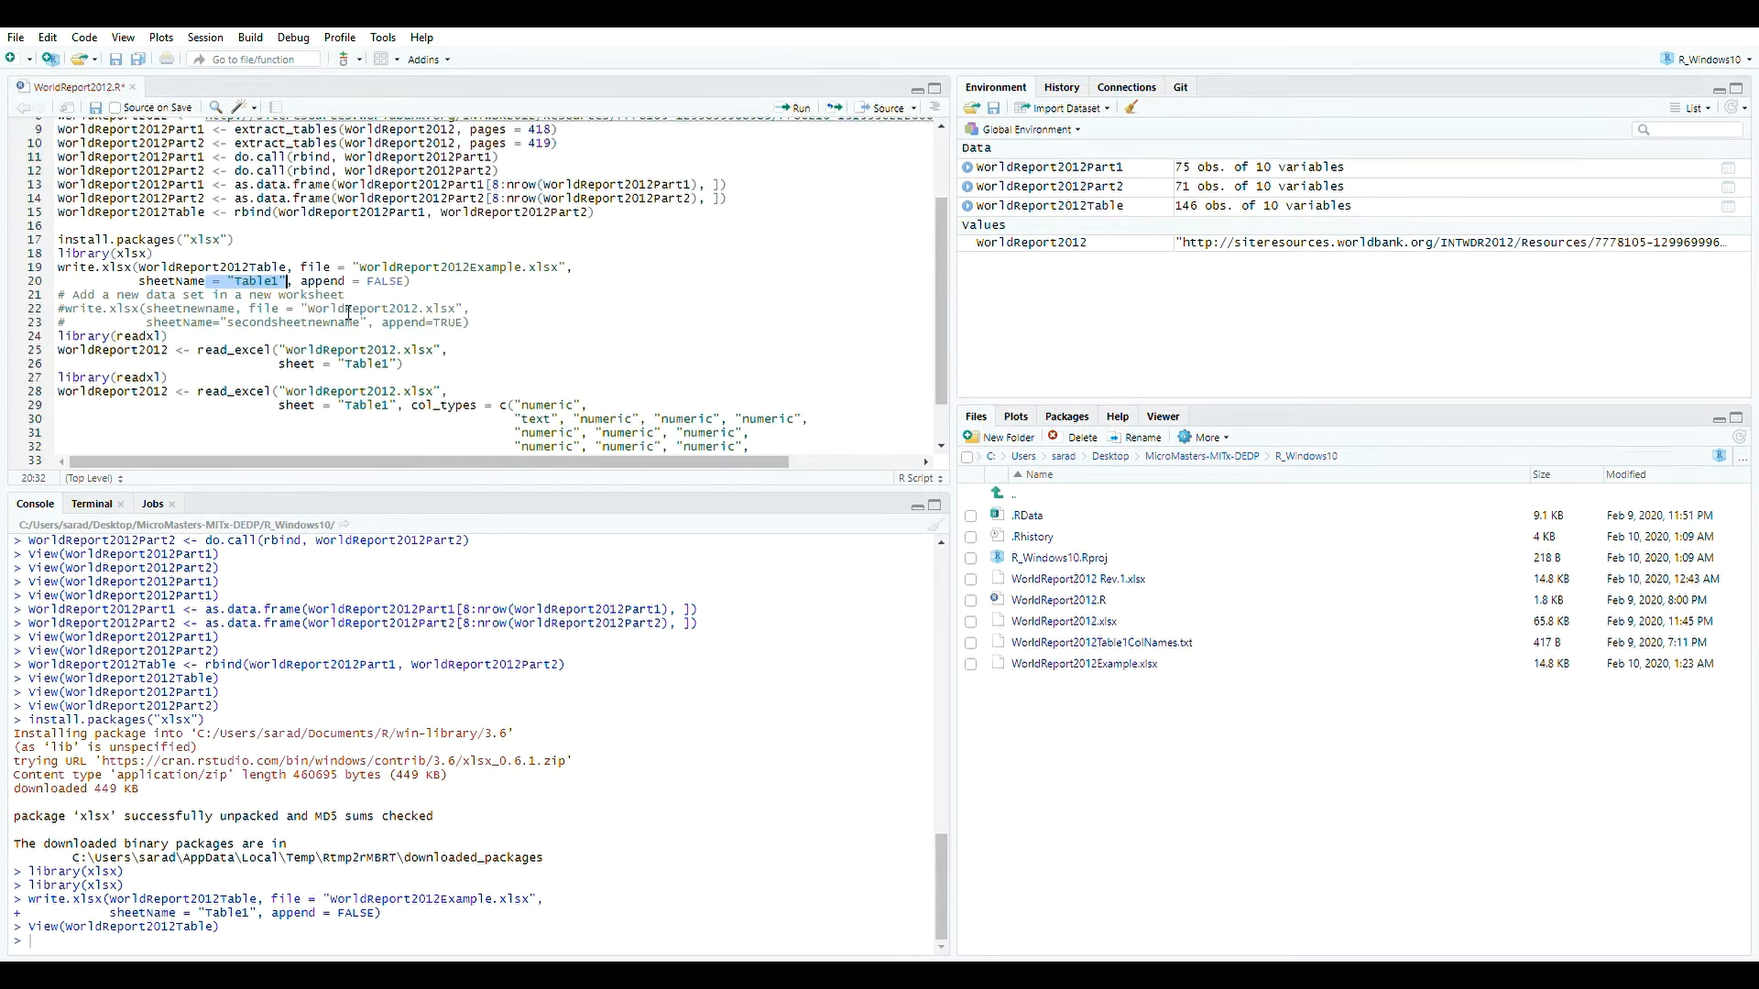
left_click(258, 282)
scroll(275, 315, "down", 2)
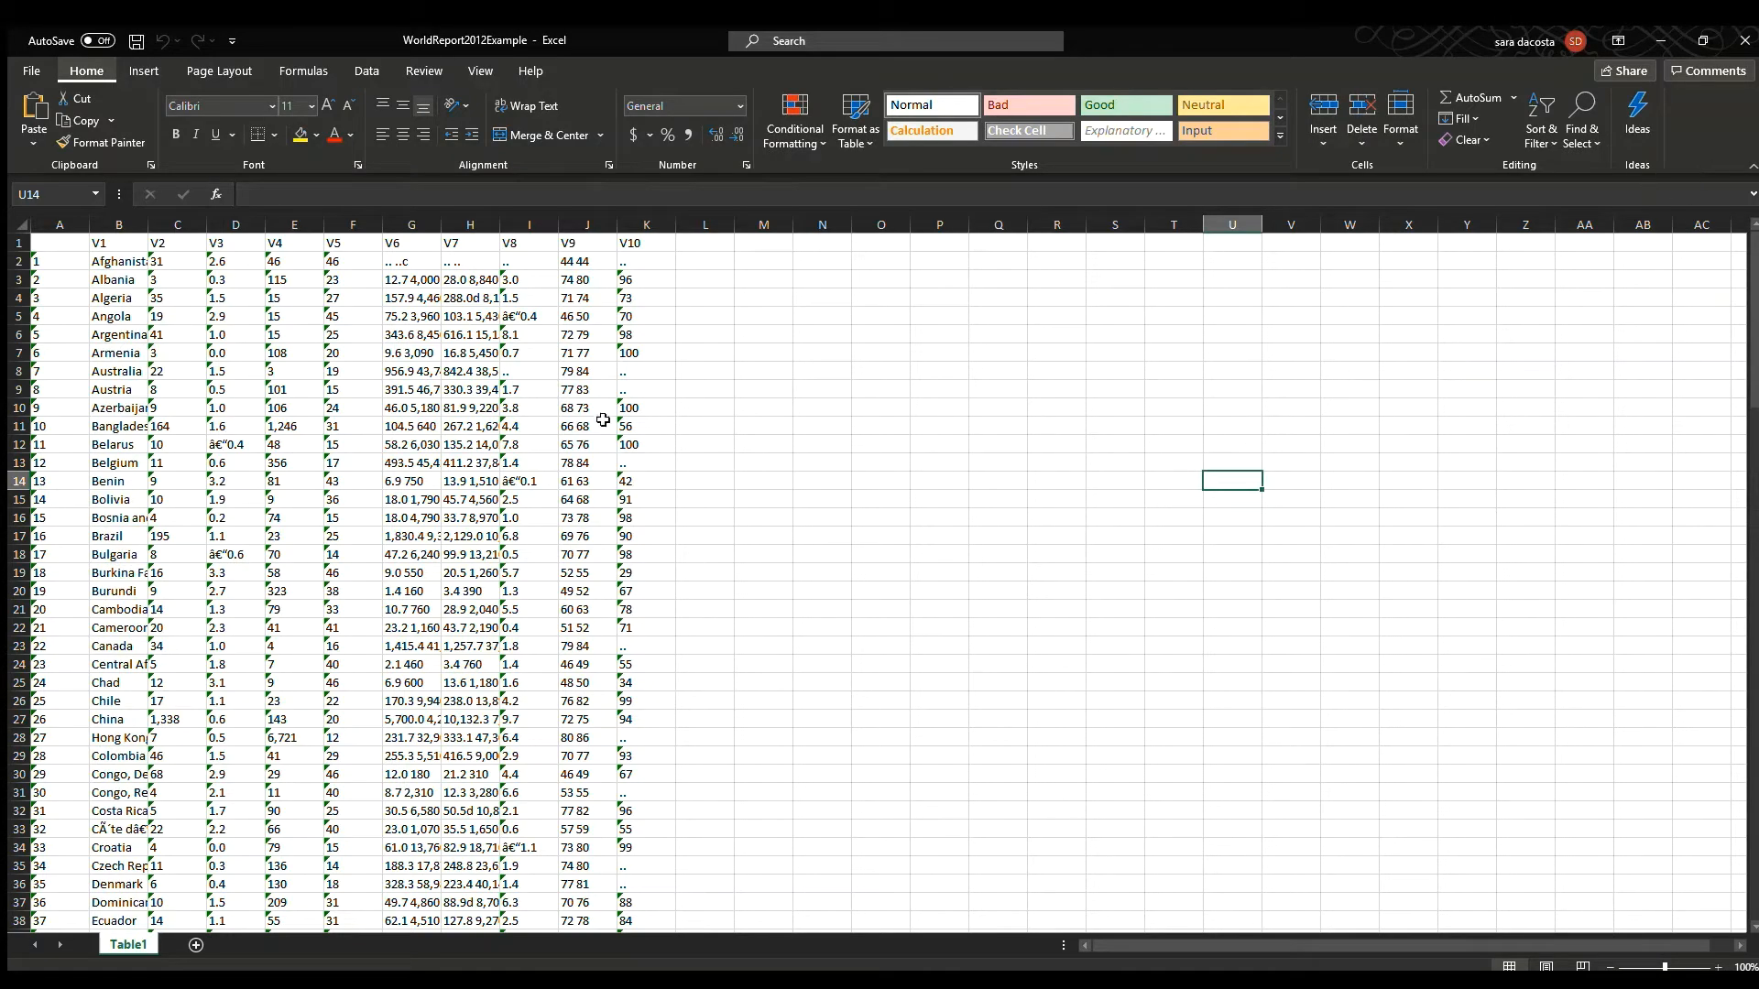
In Excel, delete the V1–V10 header row from the exported WorldReport2012Example sheet.
left_click(146, 300)
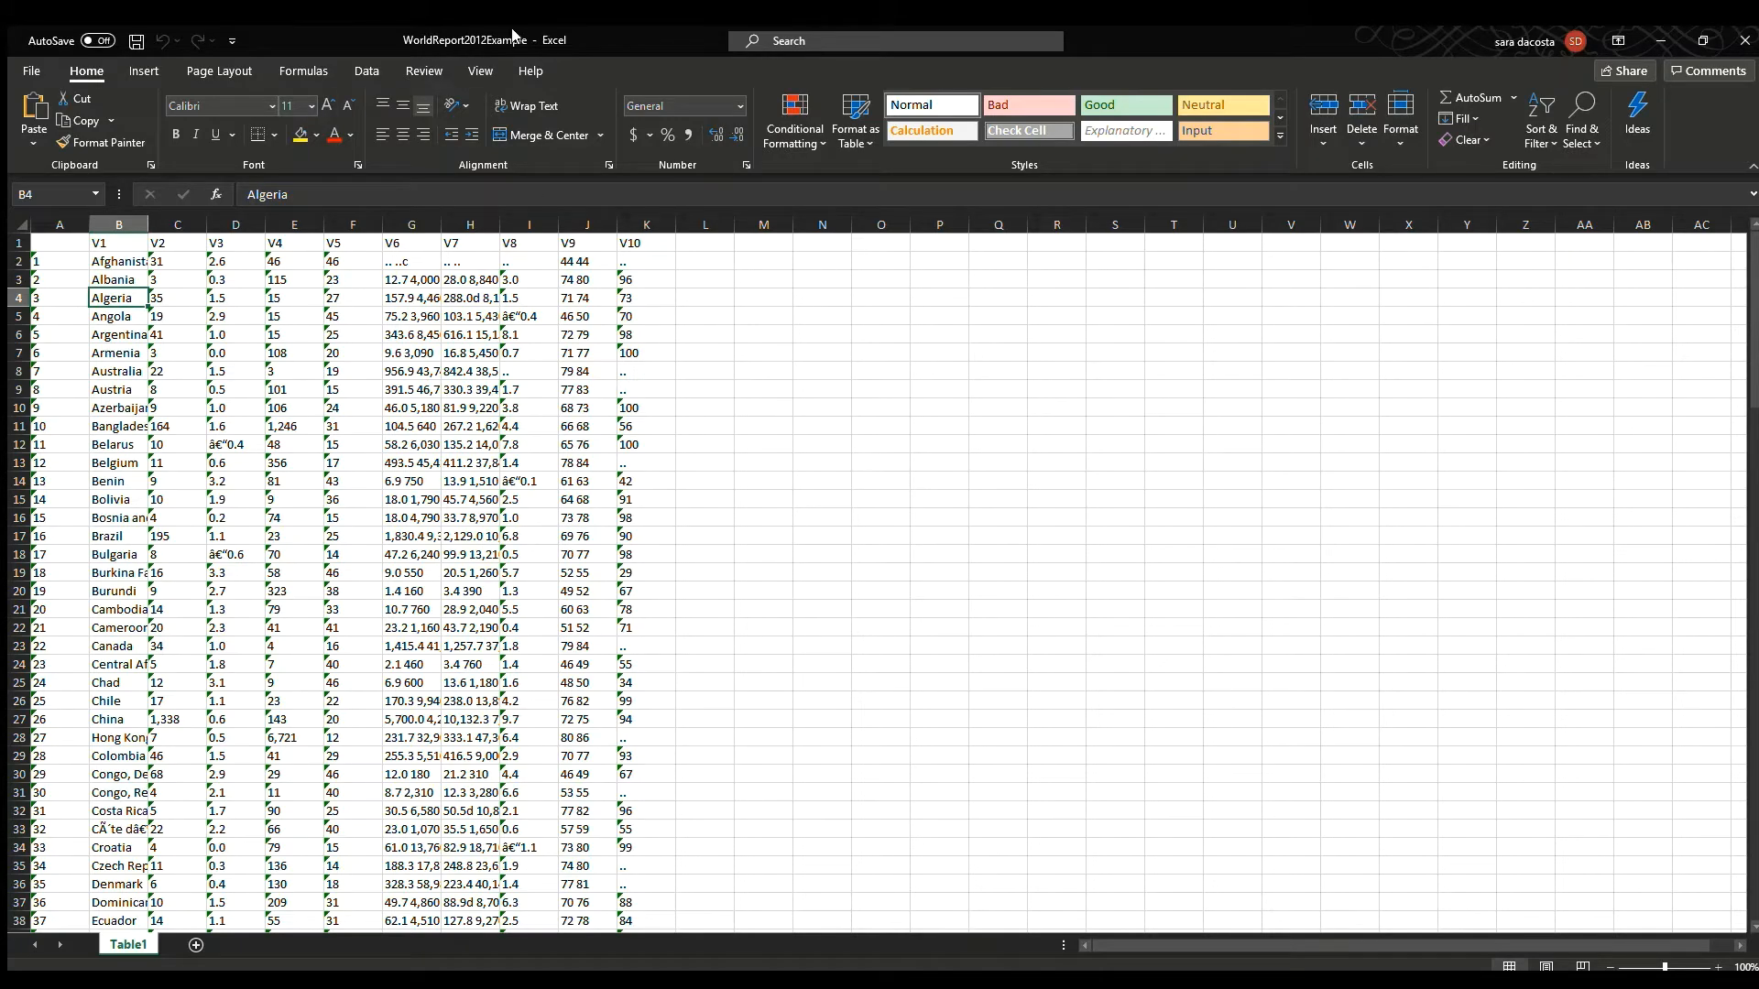
left_click(27, 250)
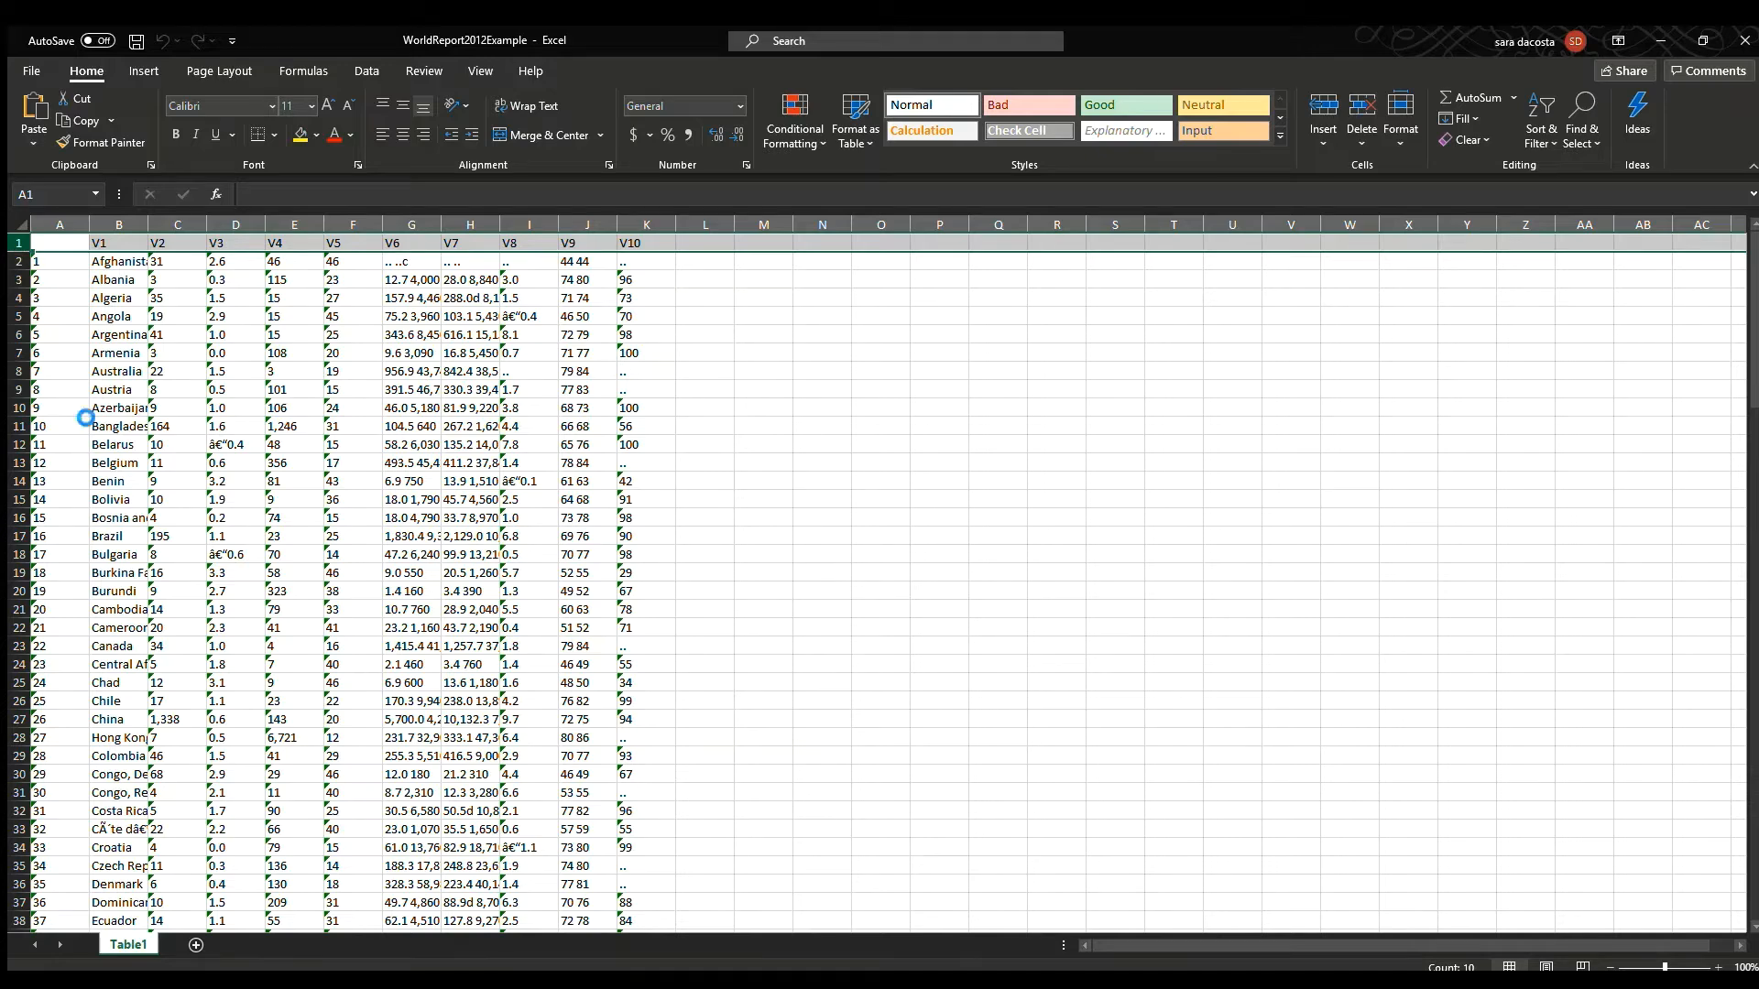
key("ctrl+minus")
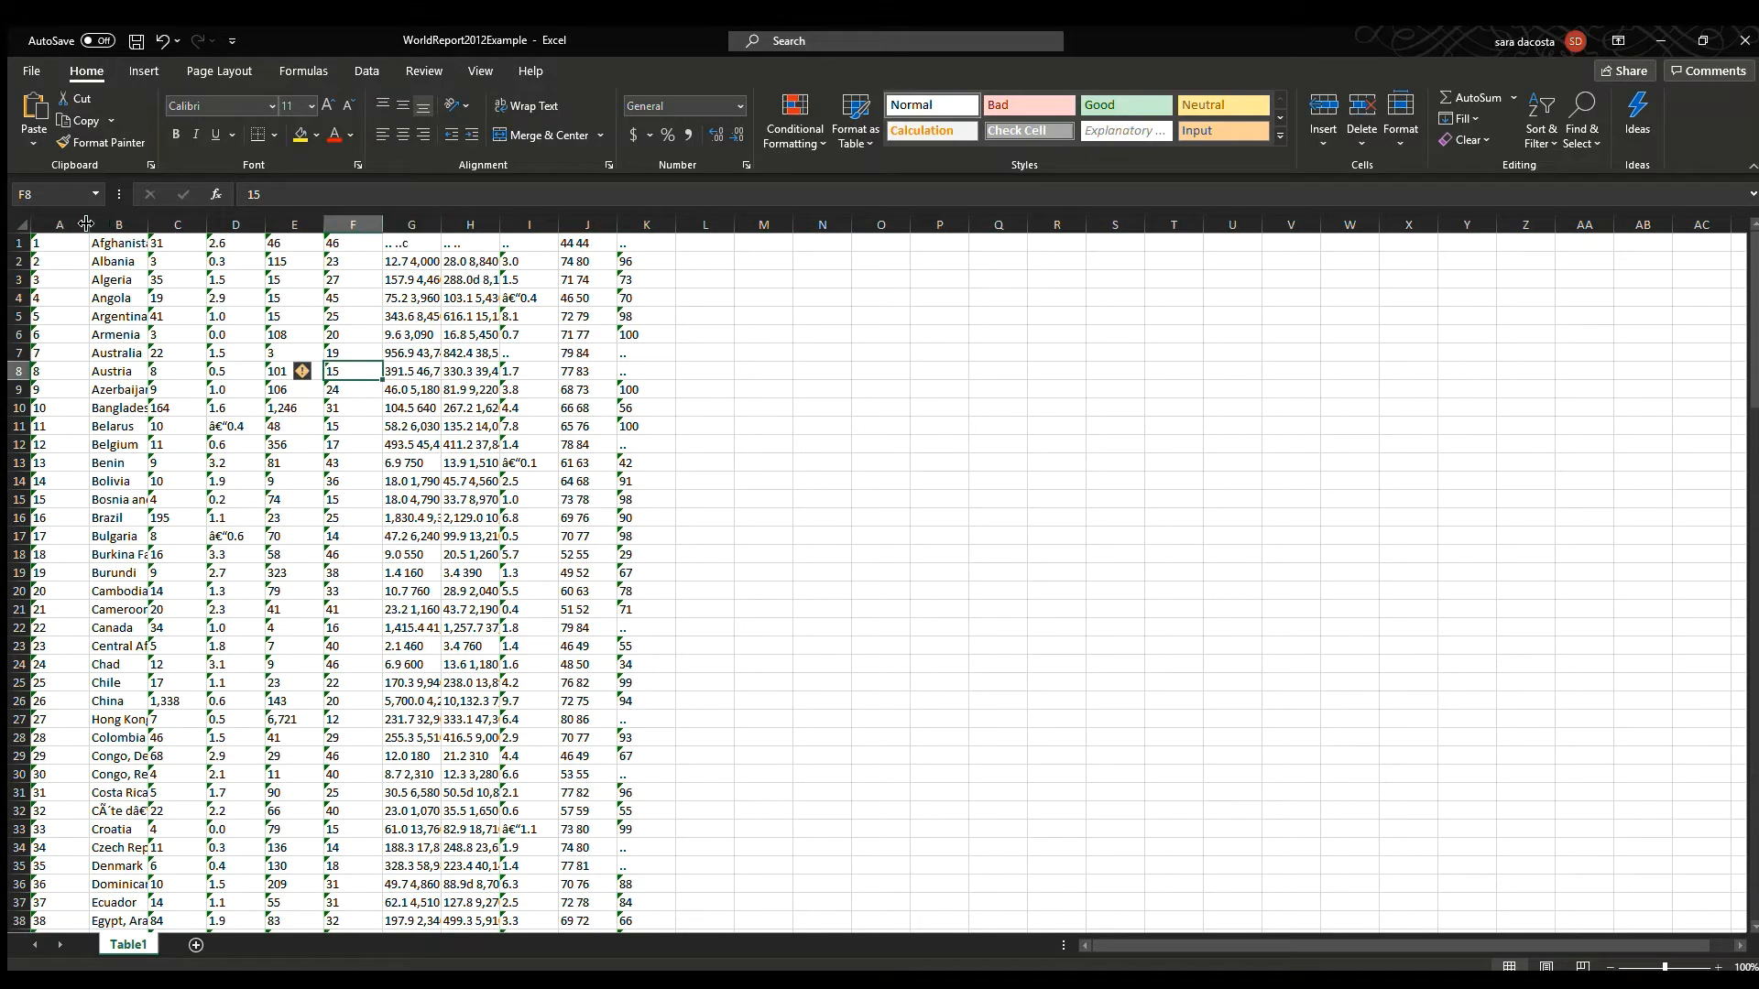
Autofit the widths of columns A through K.
left_click_drag(59, 224, 677, 243)
double_click(676, 225)
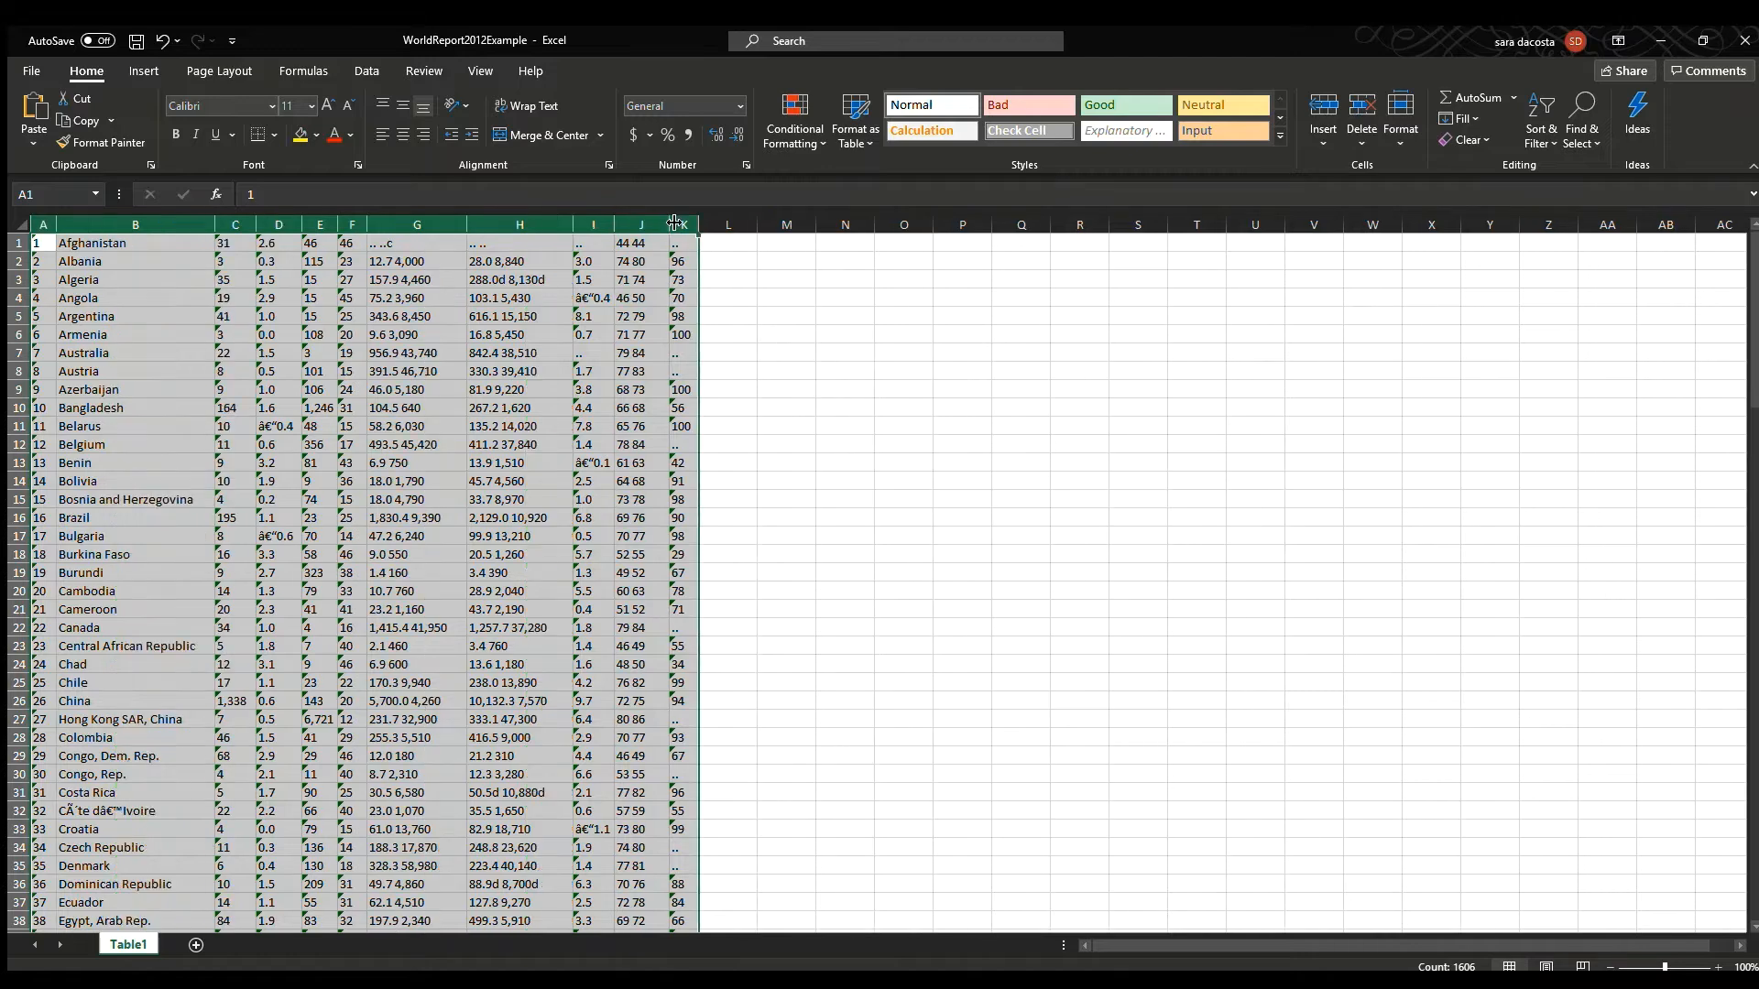
left_click(678, 352)
Split the combined GNI column G into two columns with Text to Columns, sending the output to column L.
left_click(417, 224)
left_click(519, 225)
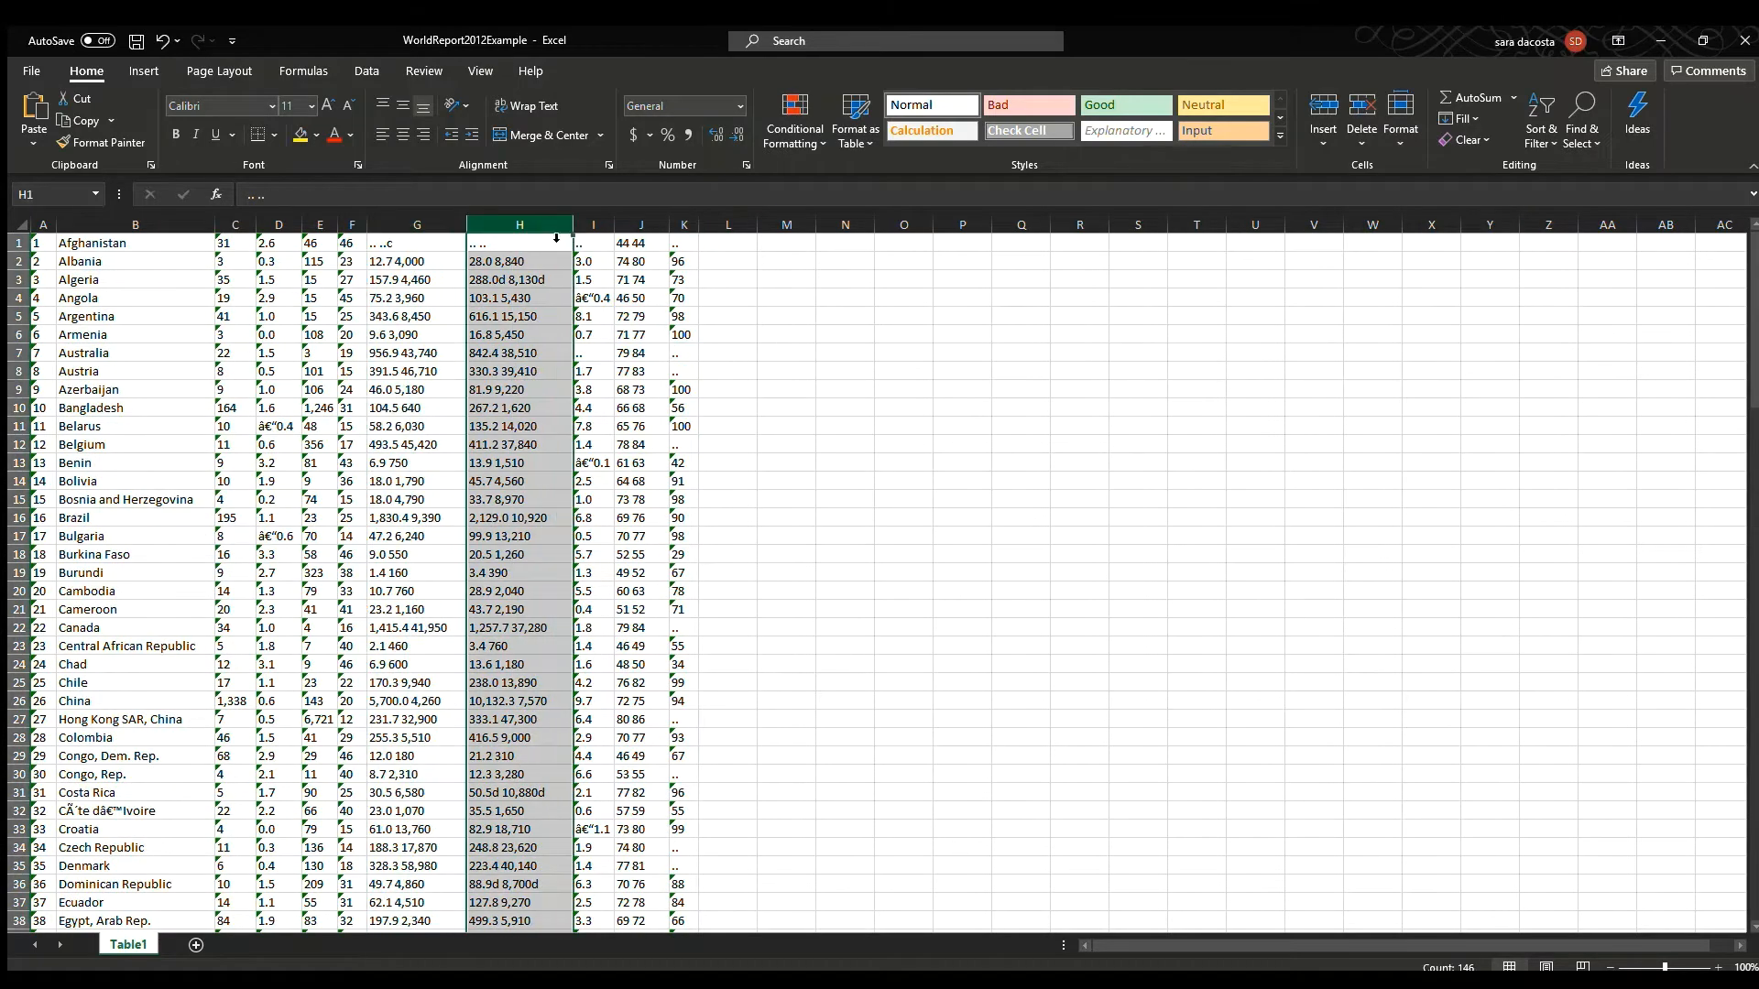
left_click(645, 226)
left_click(417, 224)
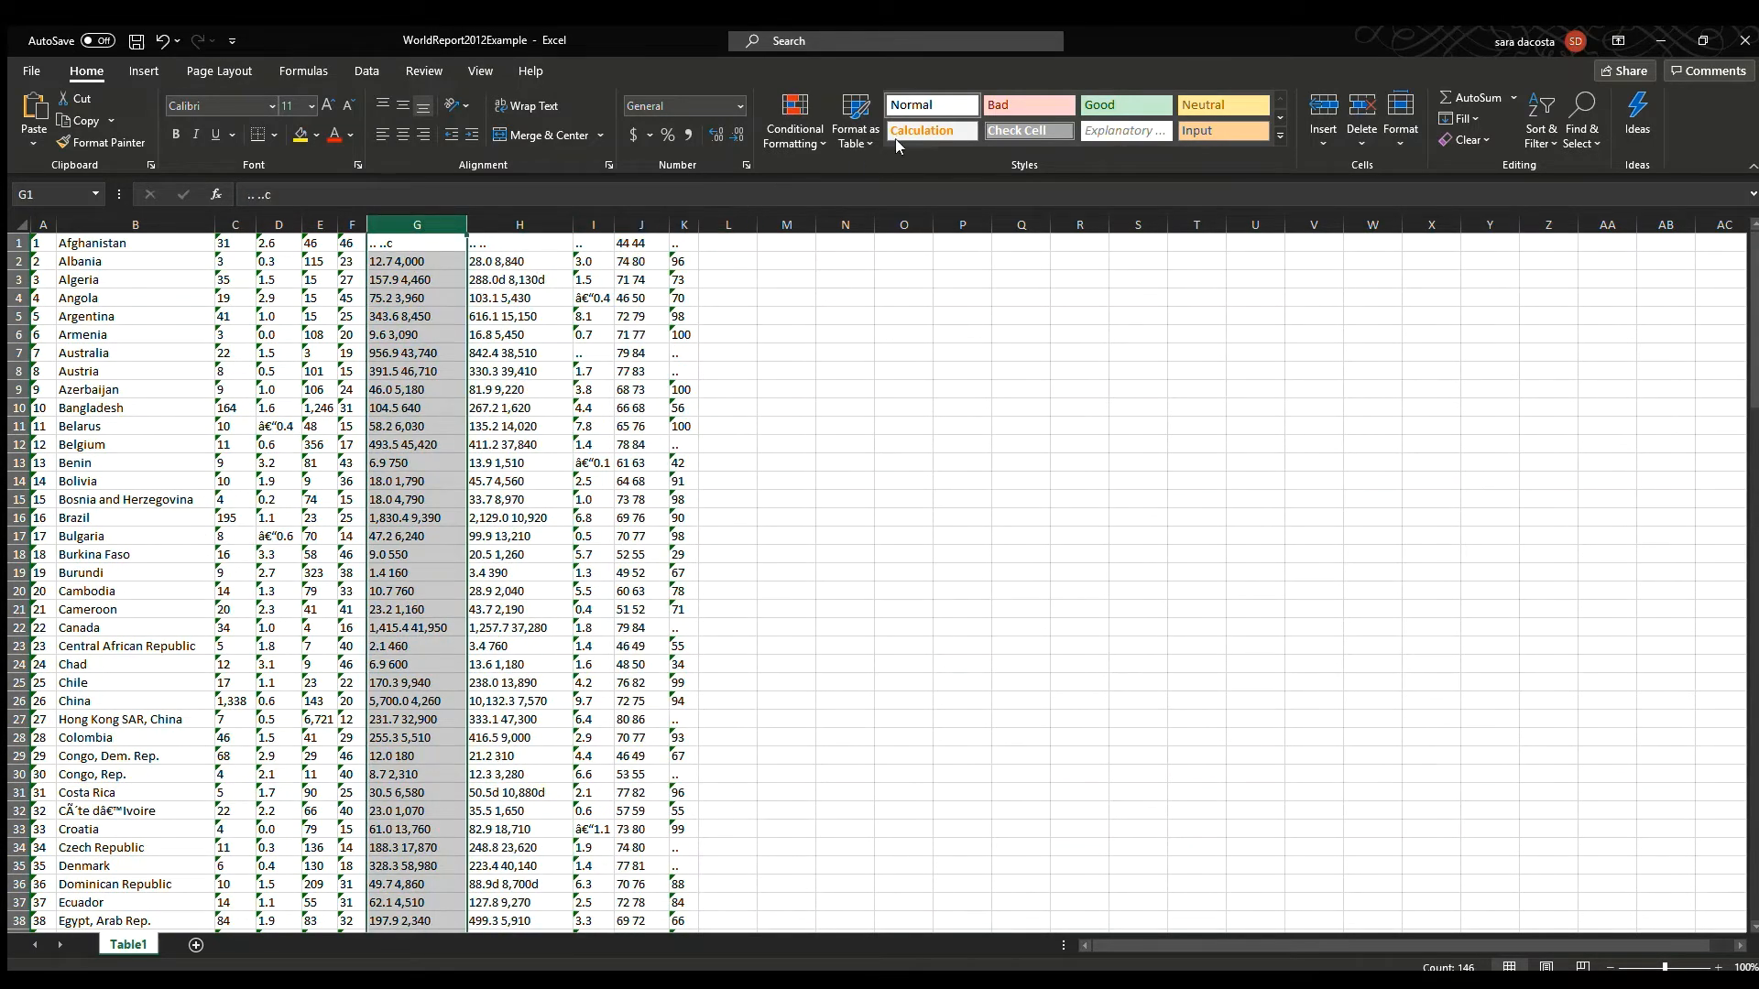
left_click(364, 71)
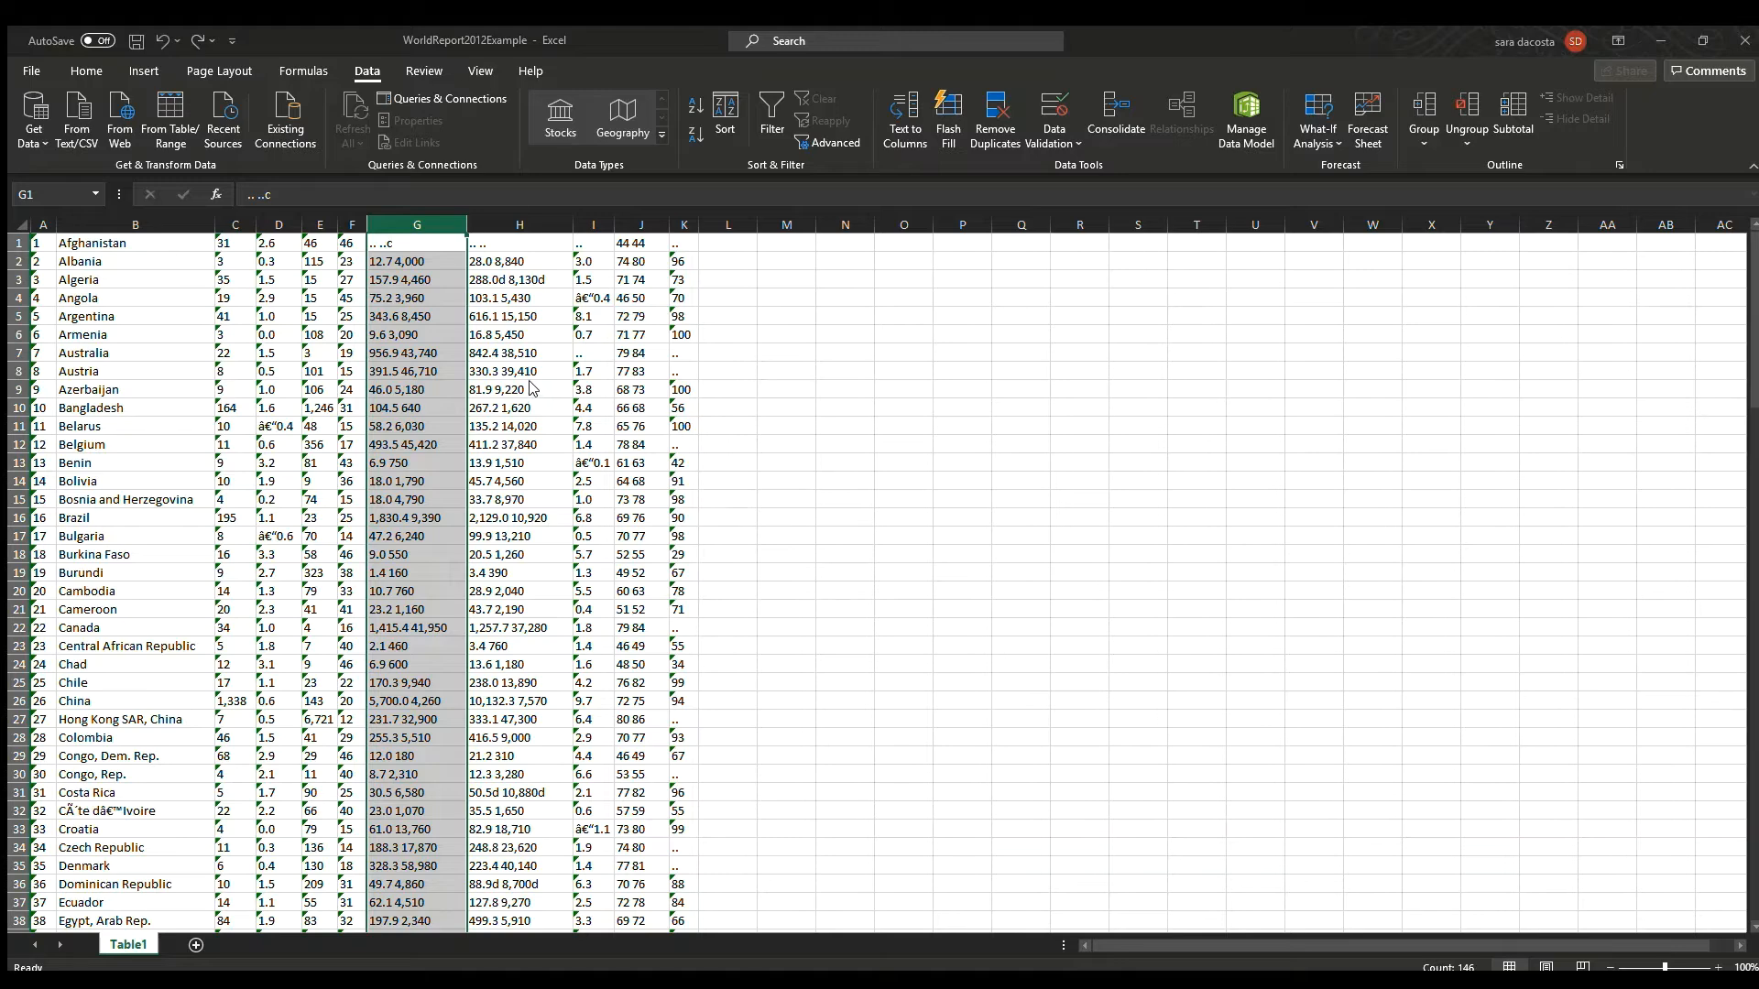
left_click(745, 227)
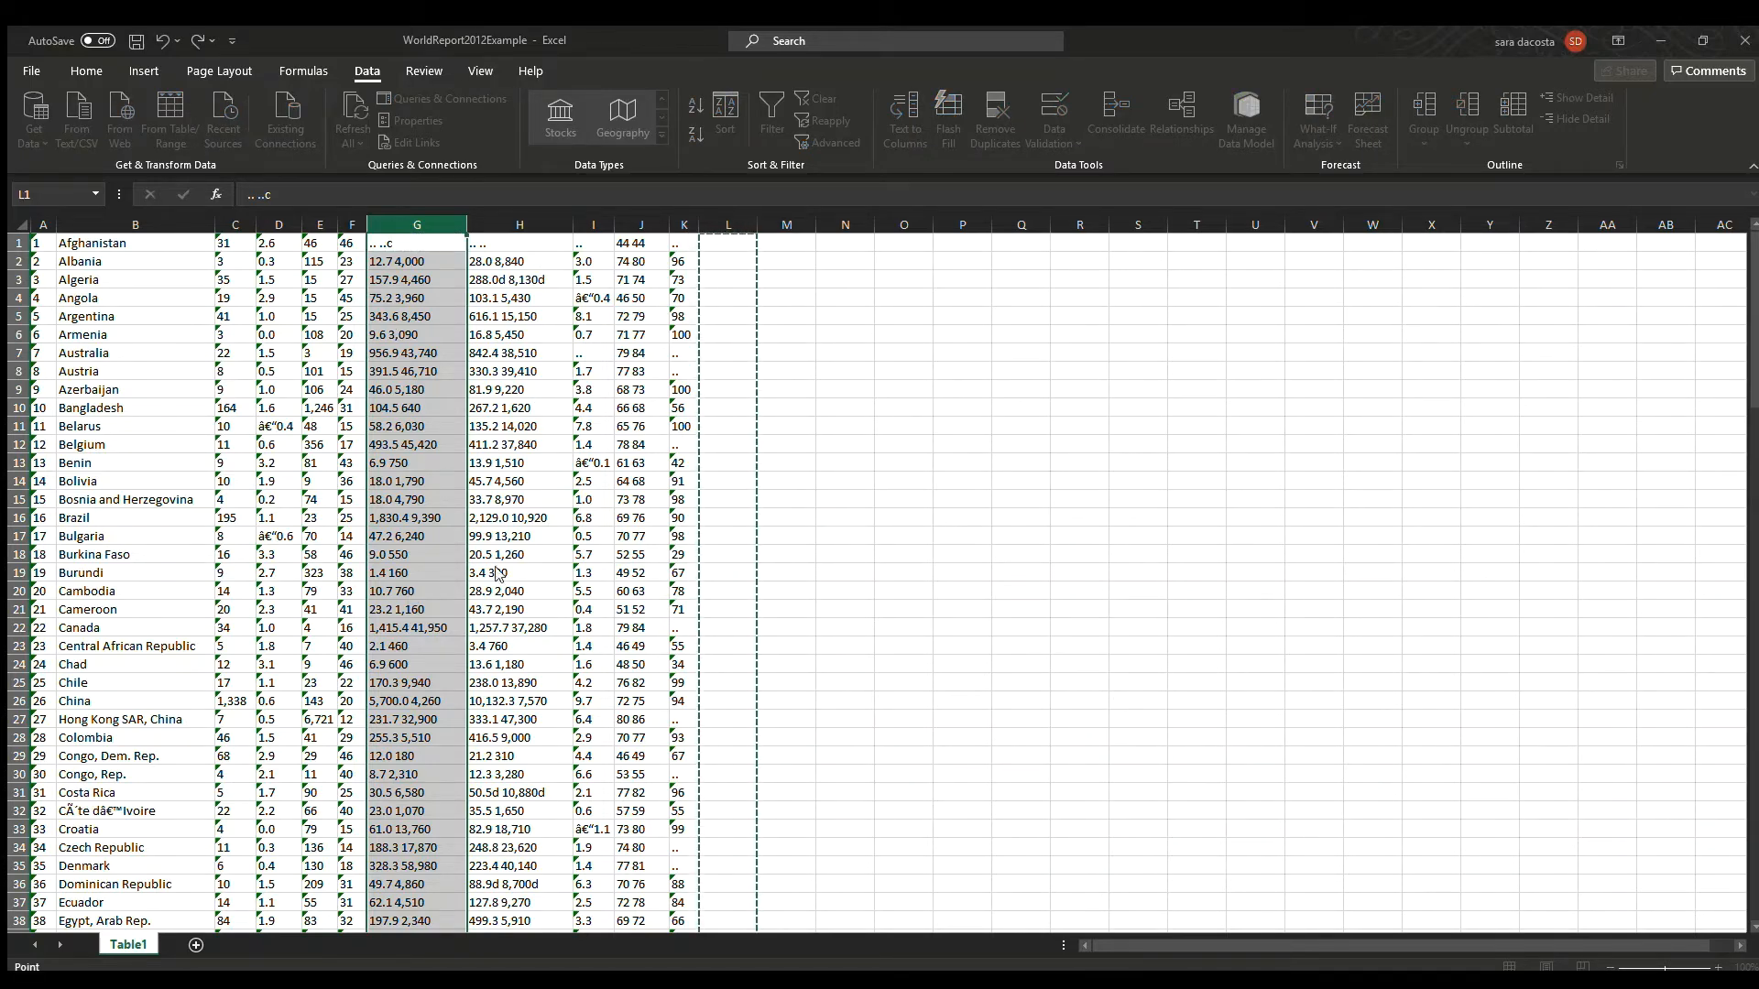
key("Return")
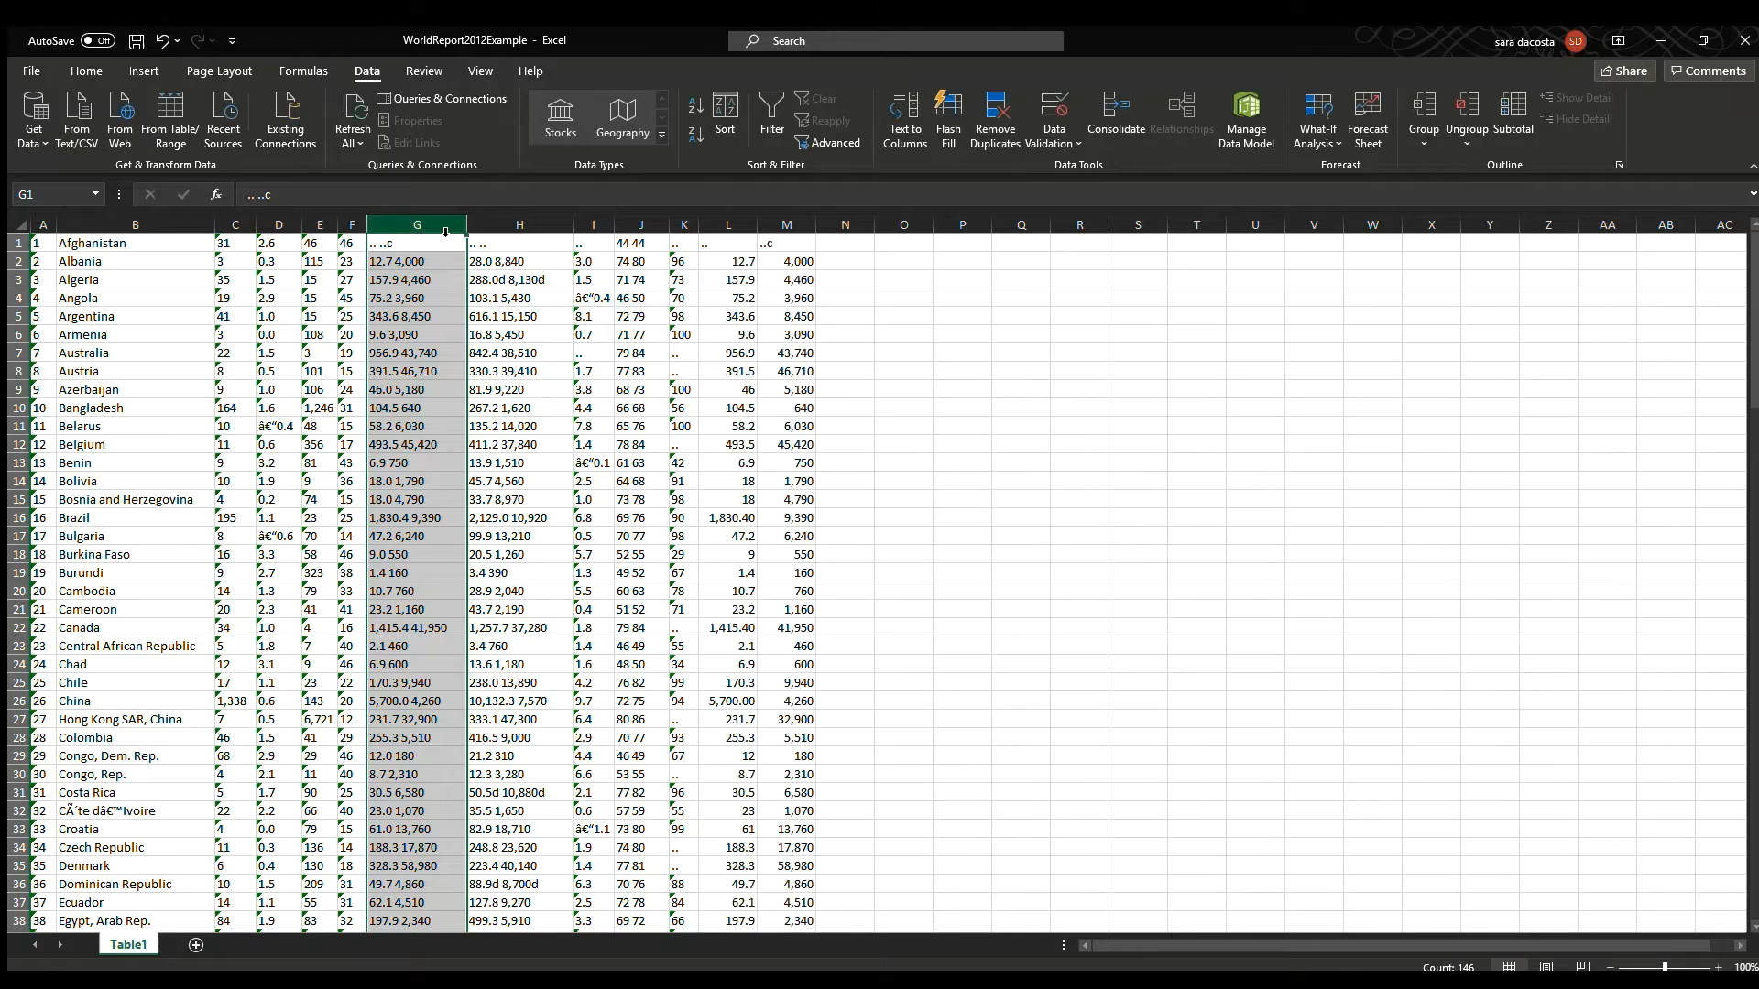
Insert a blank column and paste the two split GNI columns over the original combined GNI column.
key("ctrl+shift+plus")
left_click(445, 285)
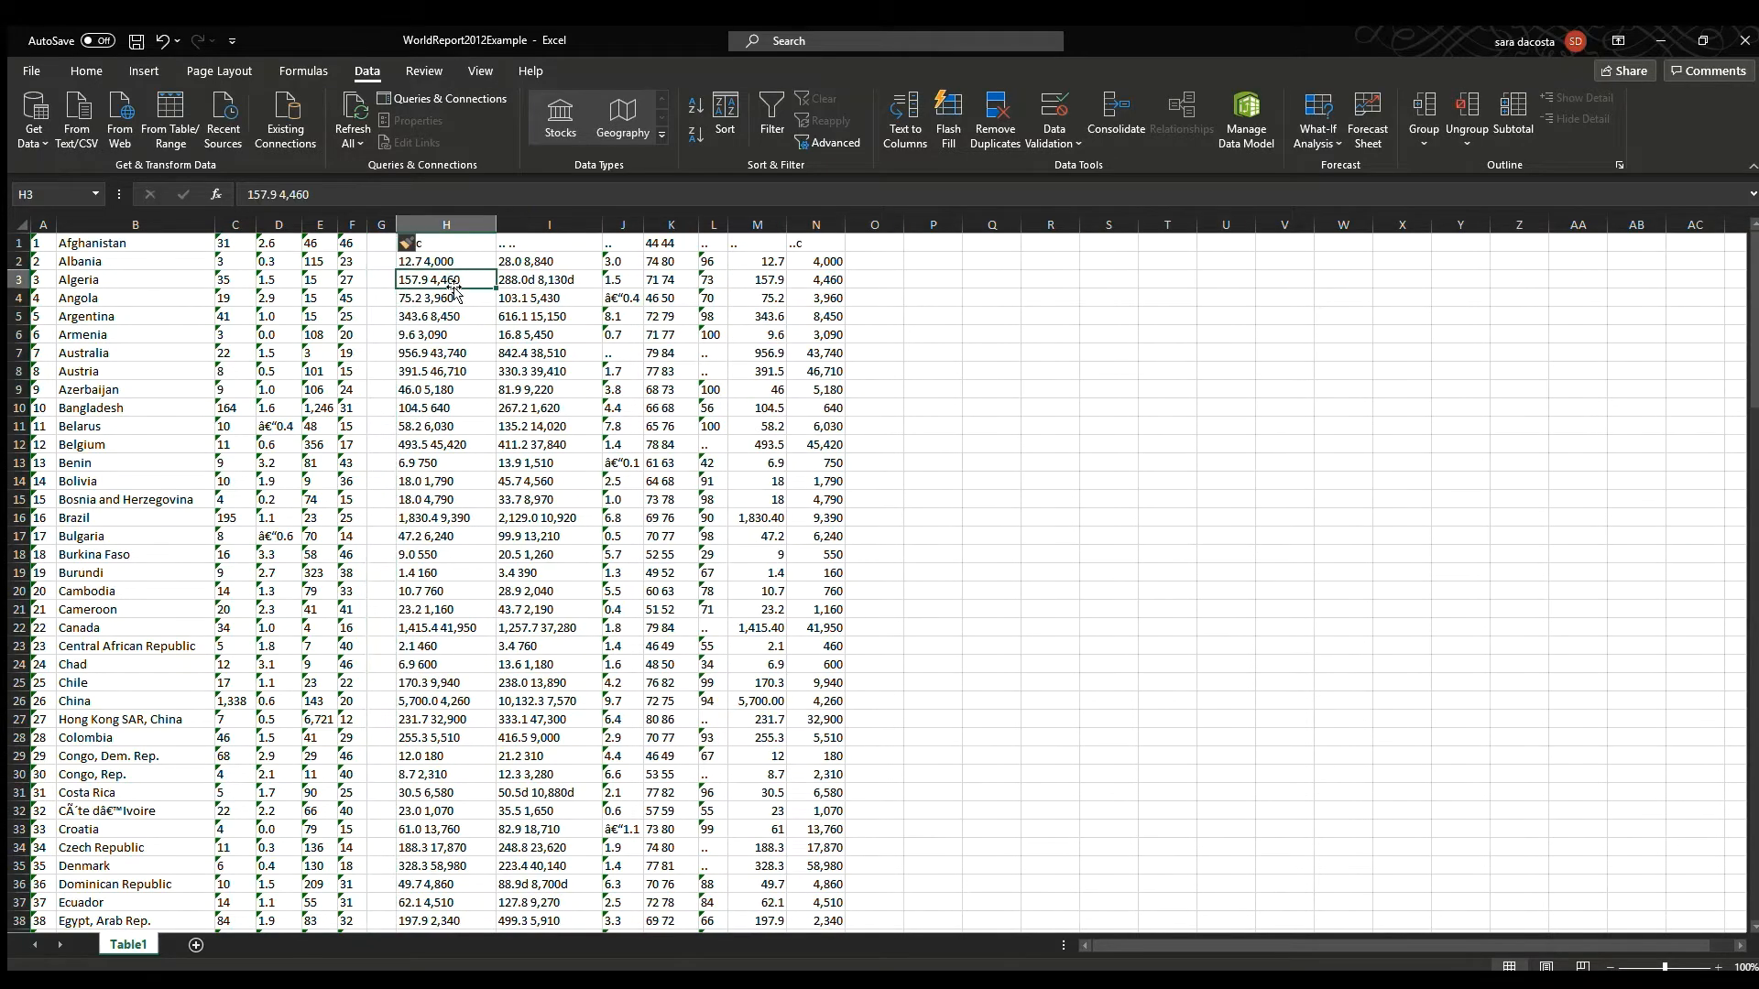
left_click_drag(761, 224, 792, 225)
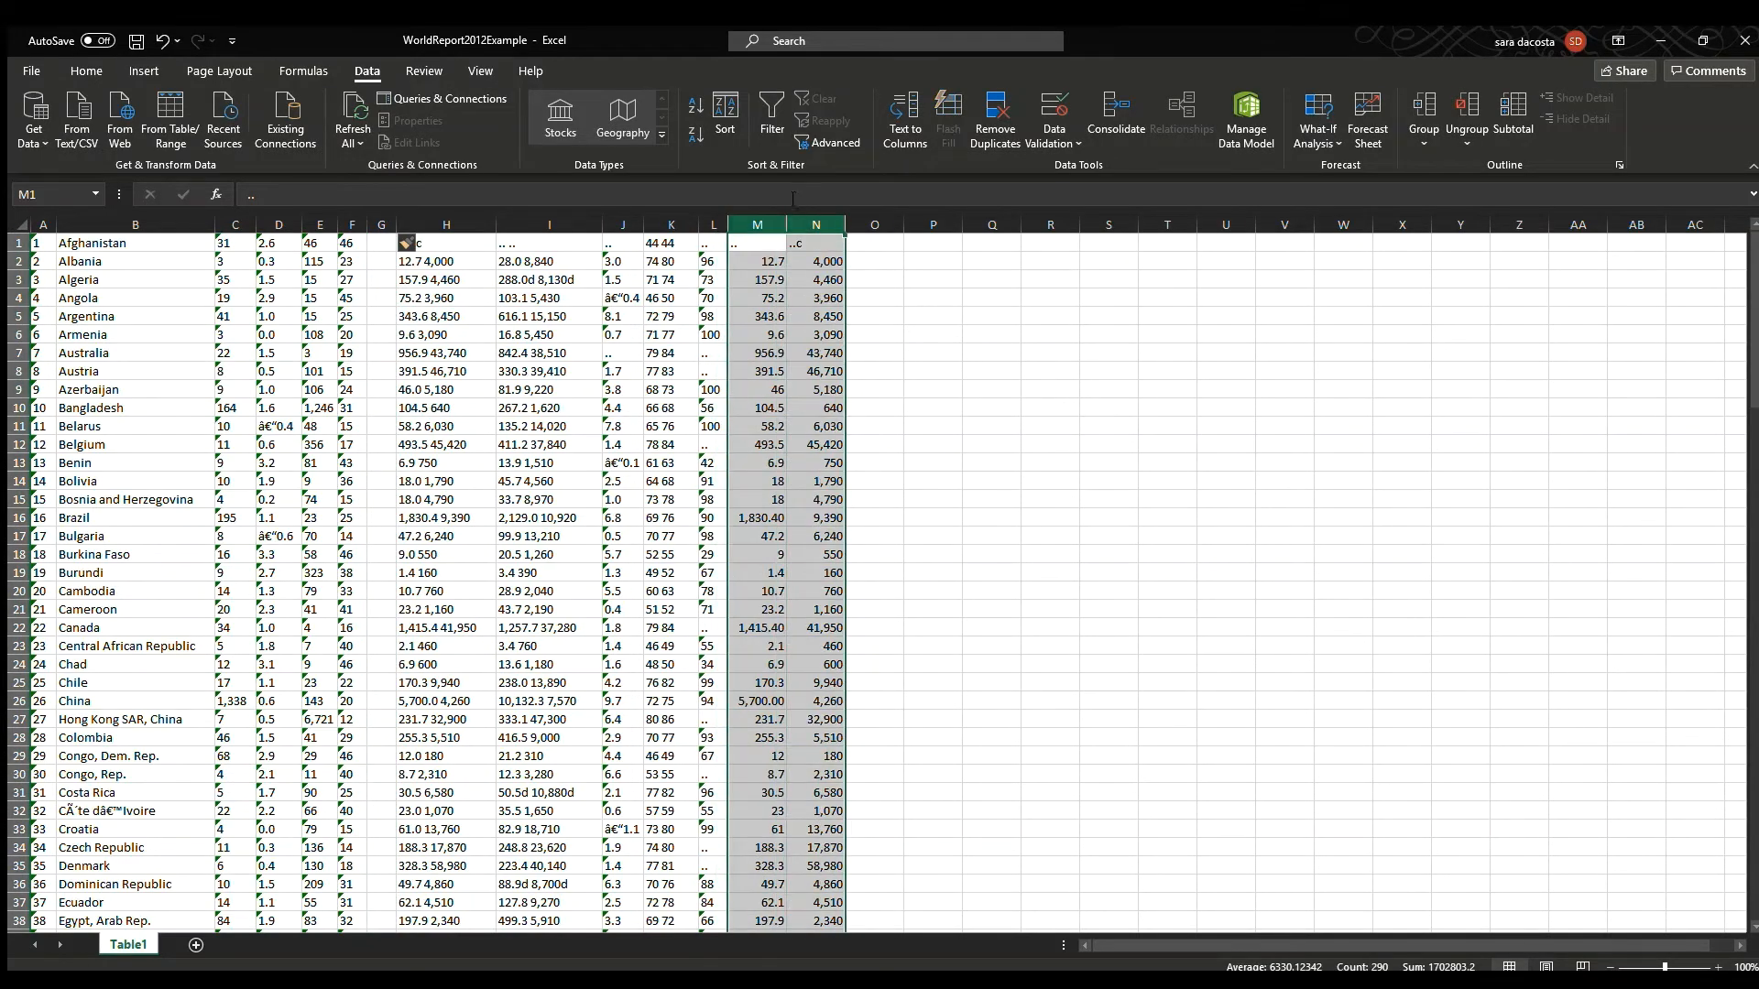
key("ctrl+c")
left_click(378, 246)
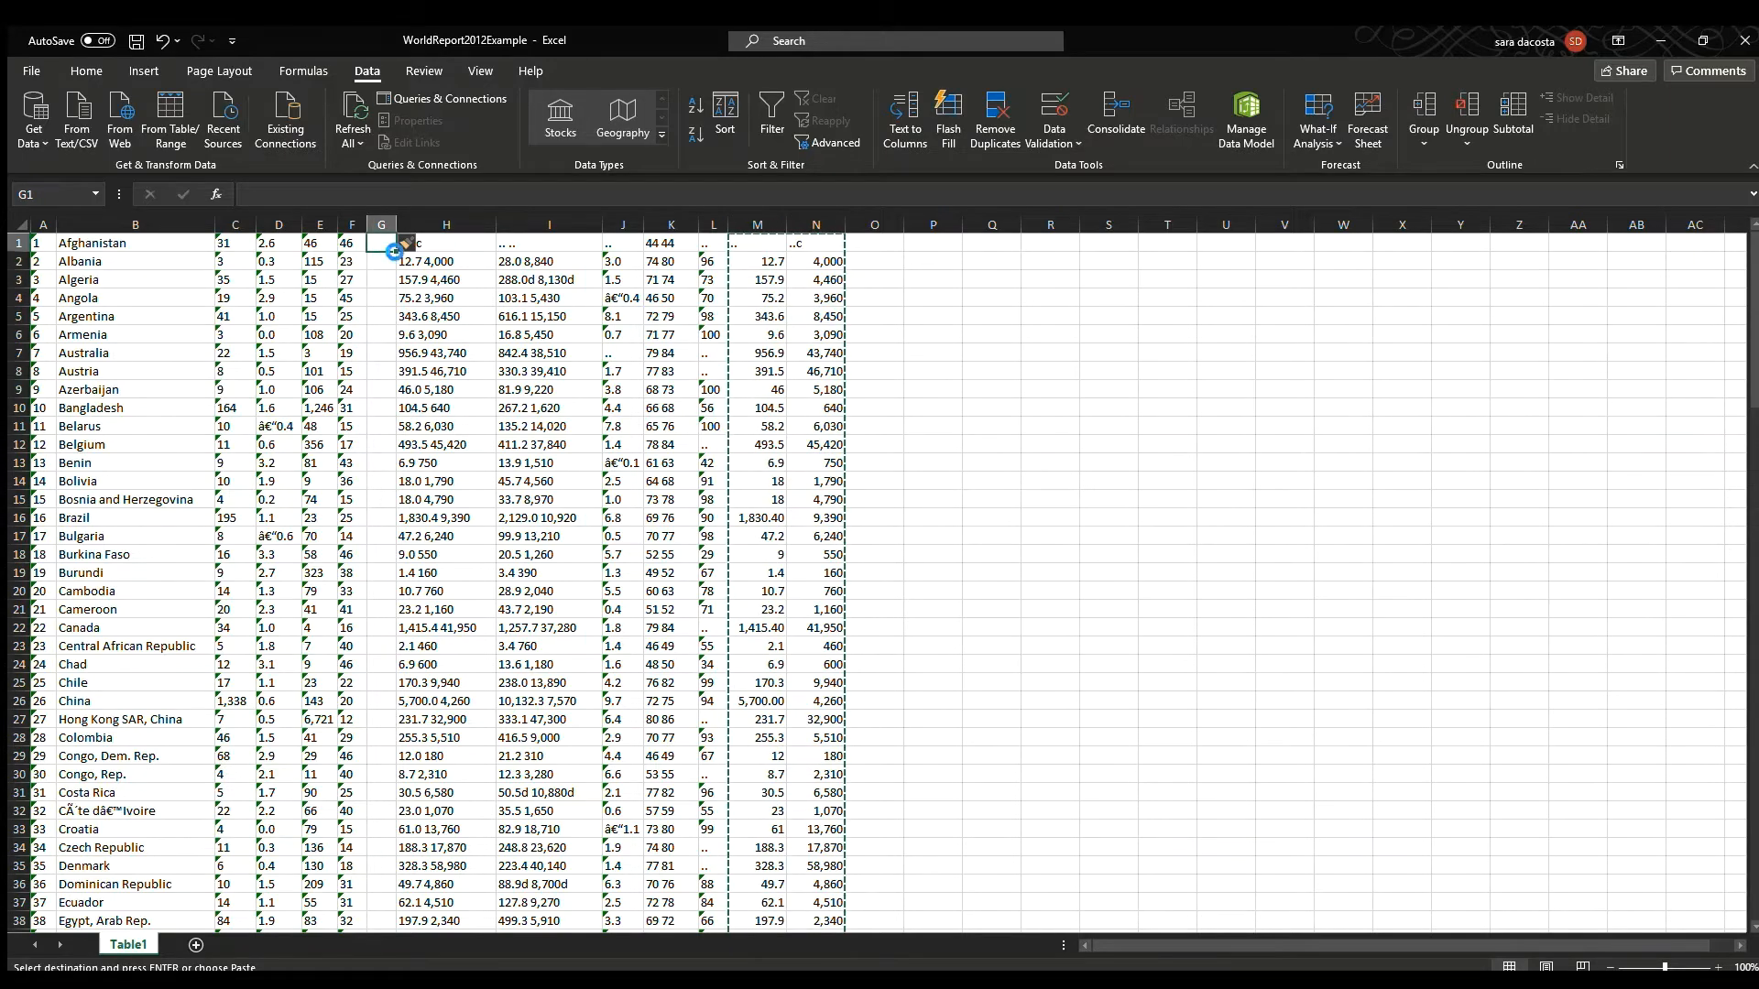
key("ctrl+v")
left_click(550, 321)
Split the combined PPP GNI column I into two columns with Text to Columns, sending the output to column M.
left_click(540, 225)
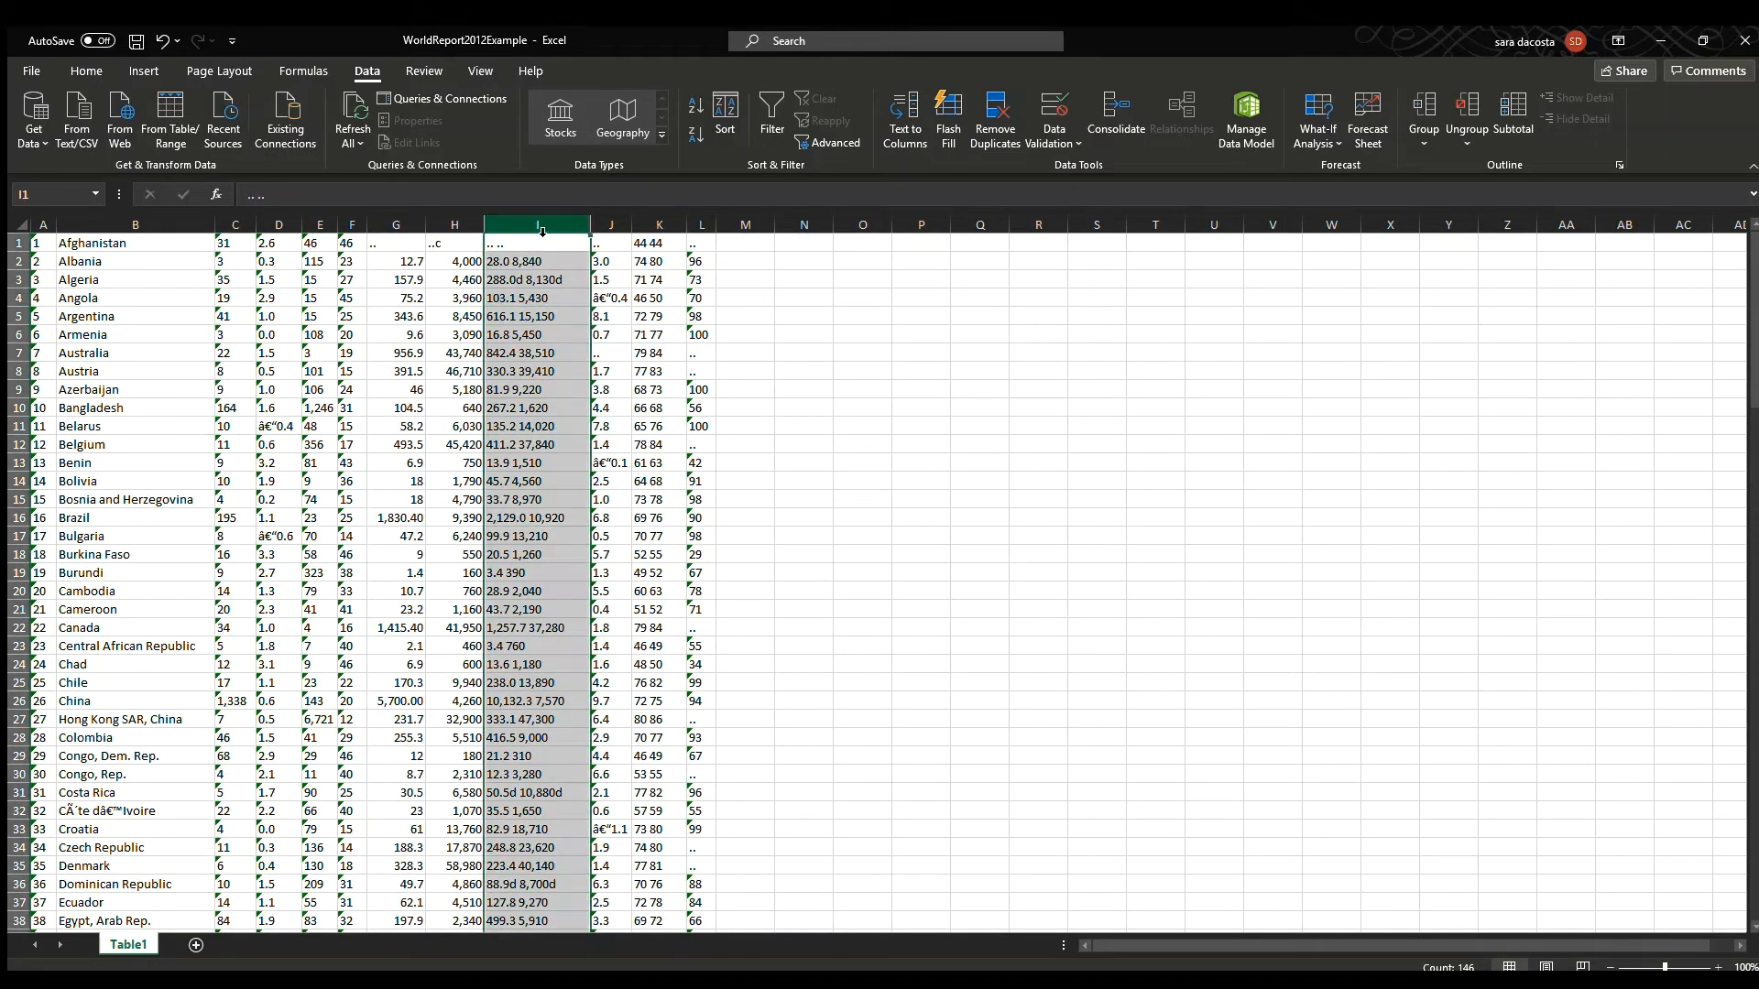
left_click(905, 119)
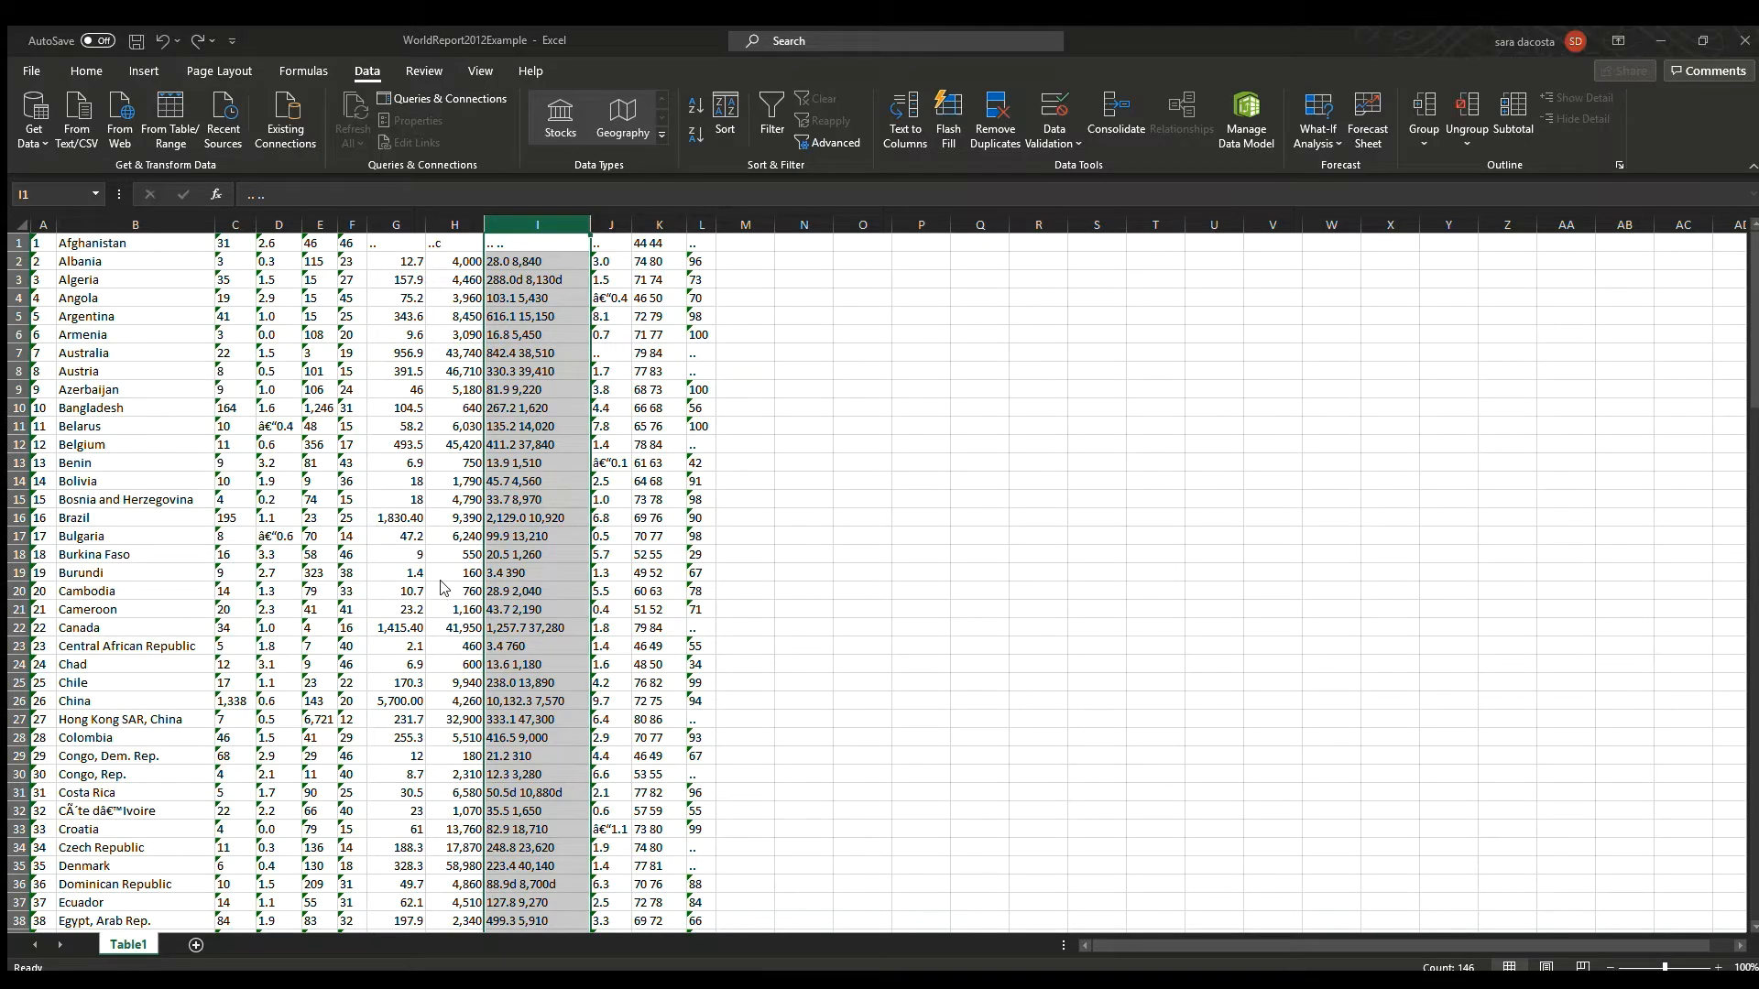
left_click(749, 235)
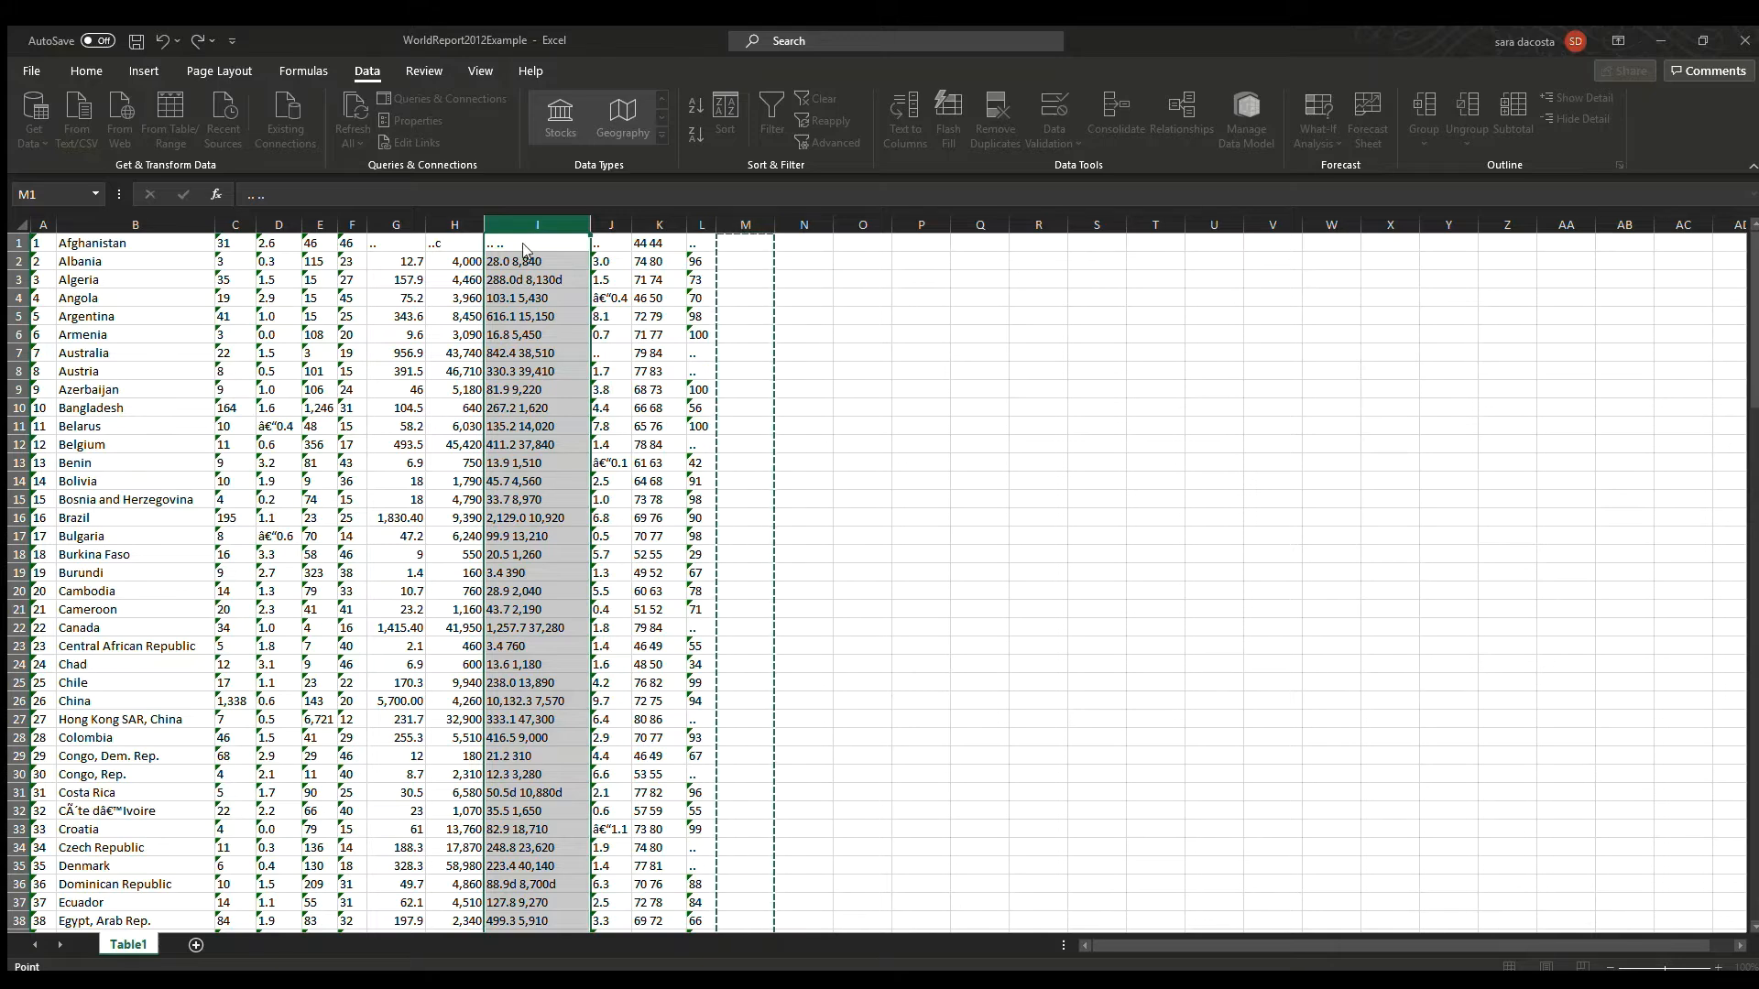
left_click(520, 578)
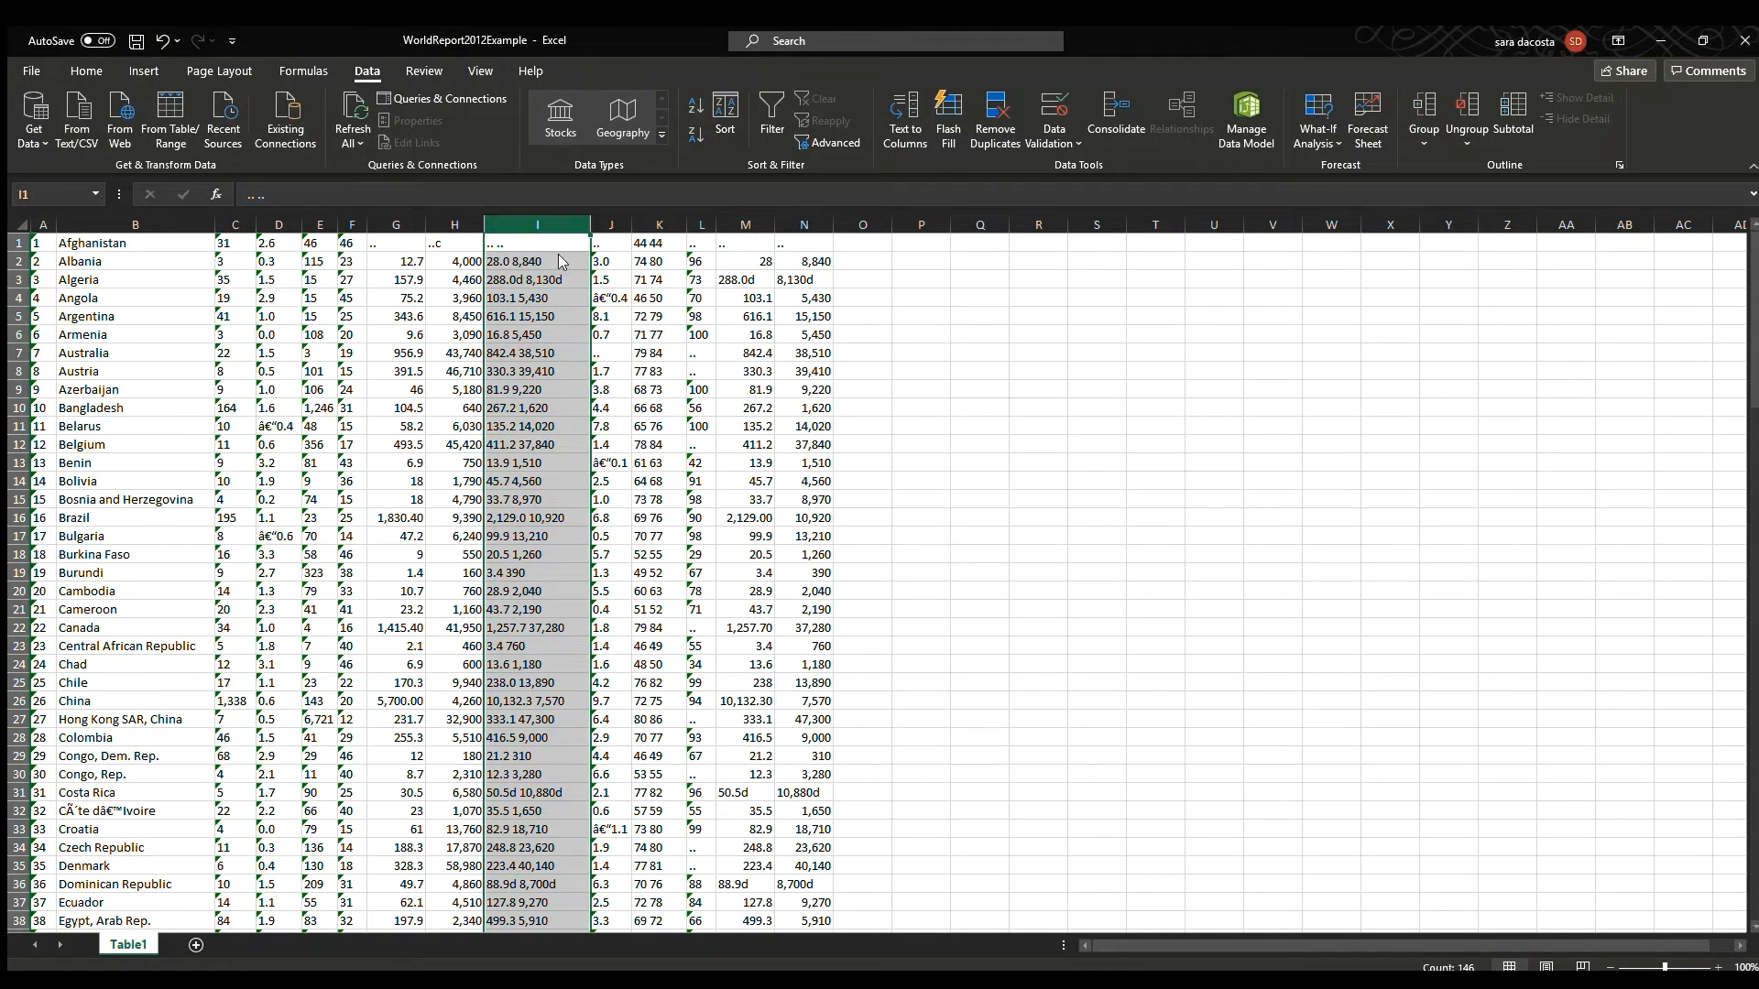
Insert a blank column and paste the two split PPP GNI columns over the original combined column.
key("ctrl+shift+equal")
left_click_drag(804, 226, 856, 236)
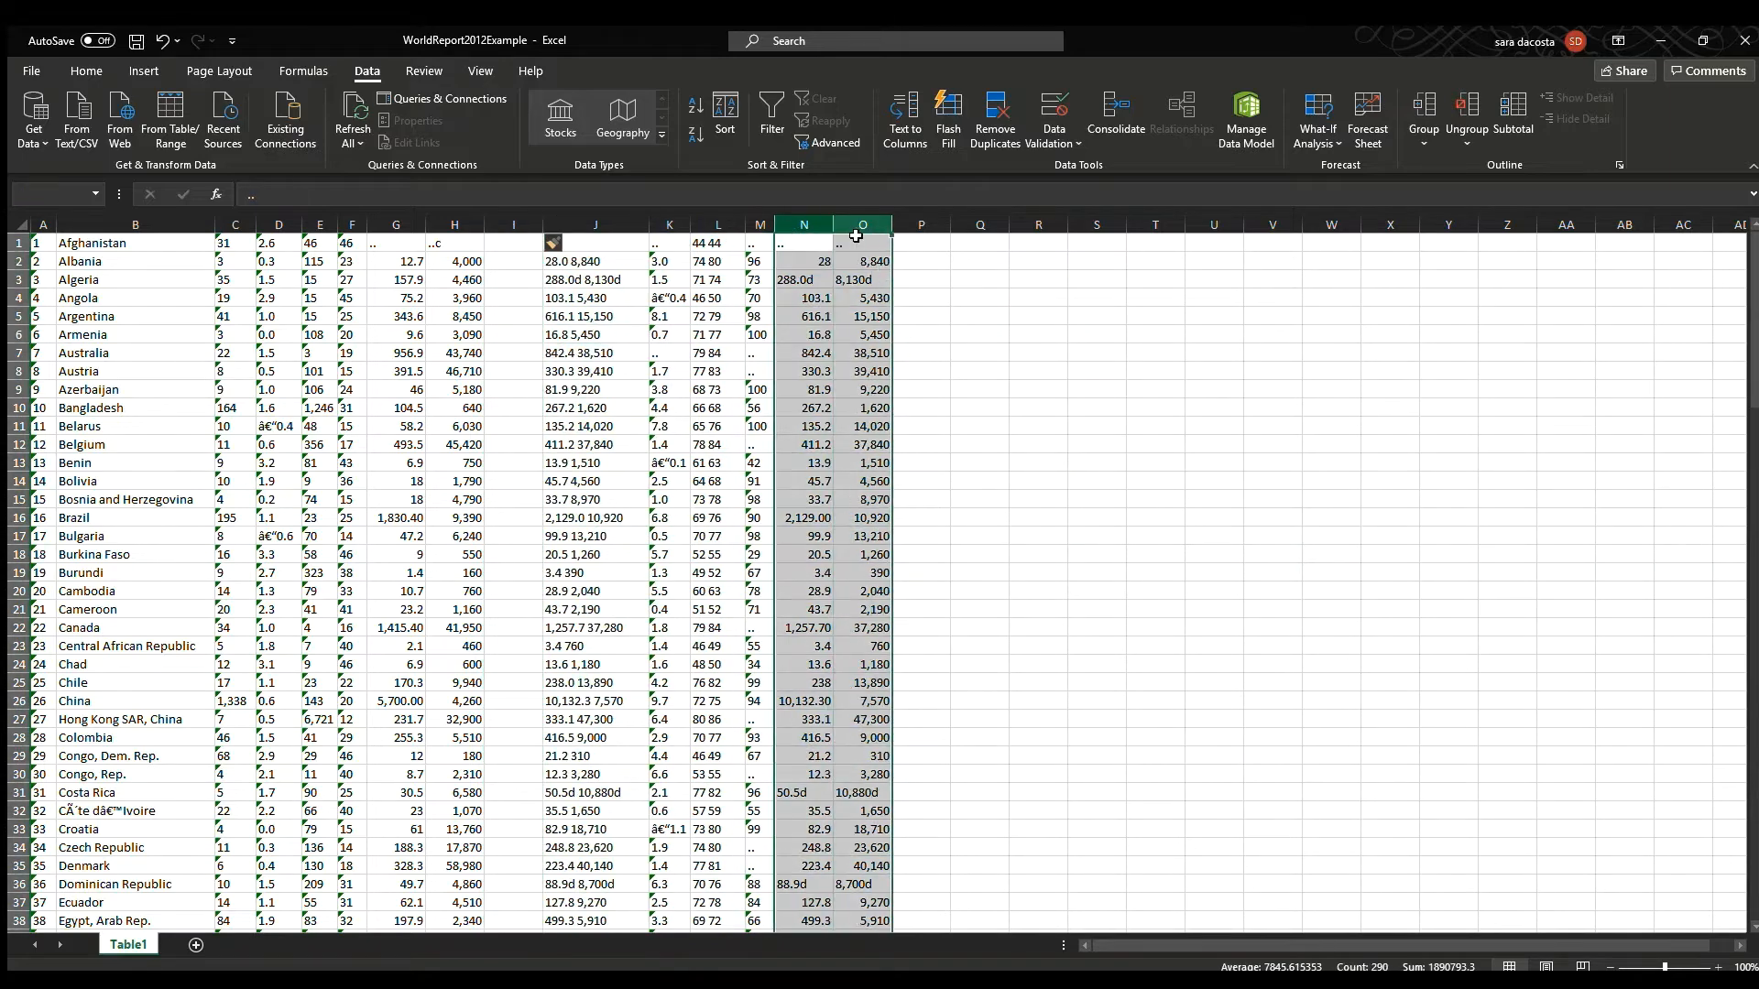
key("ctrl+c")
left_click(532, 245)
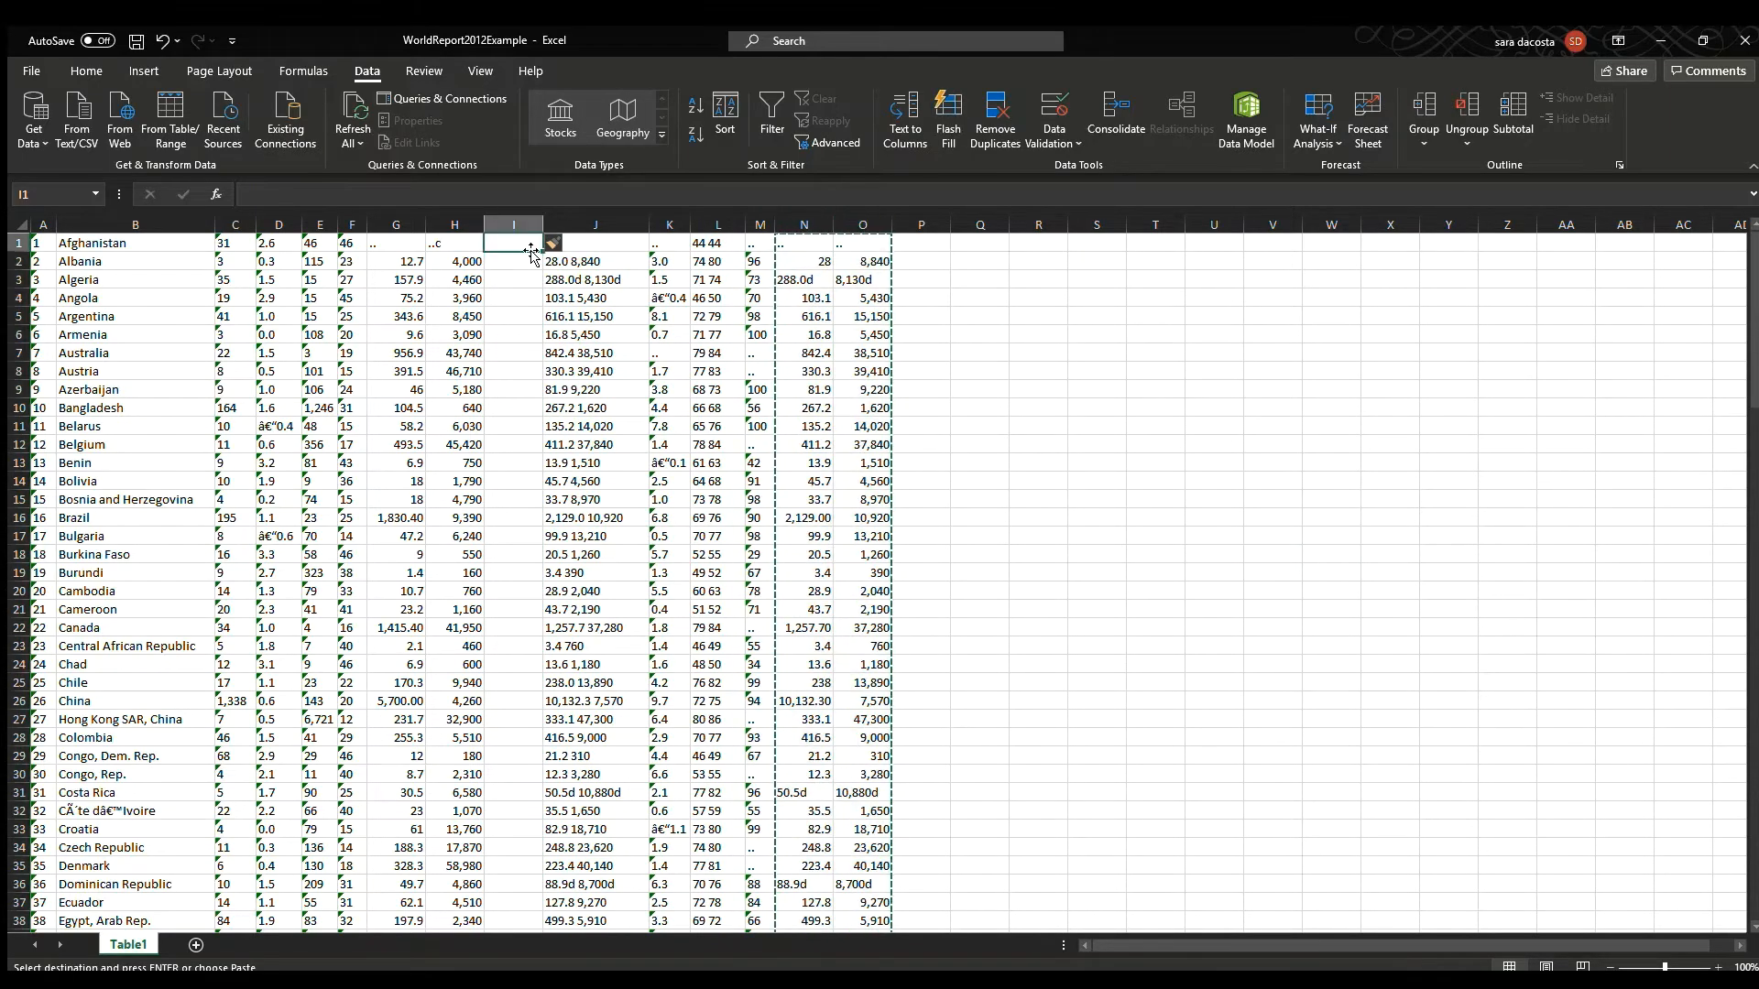
key("ctrl+v")
Split the combined life expectancy column L into two columns with Text to Columns, sending the output to column N.
left_click(670, 224)
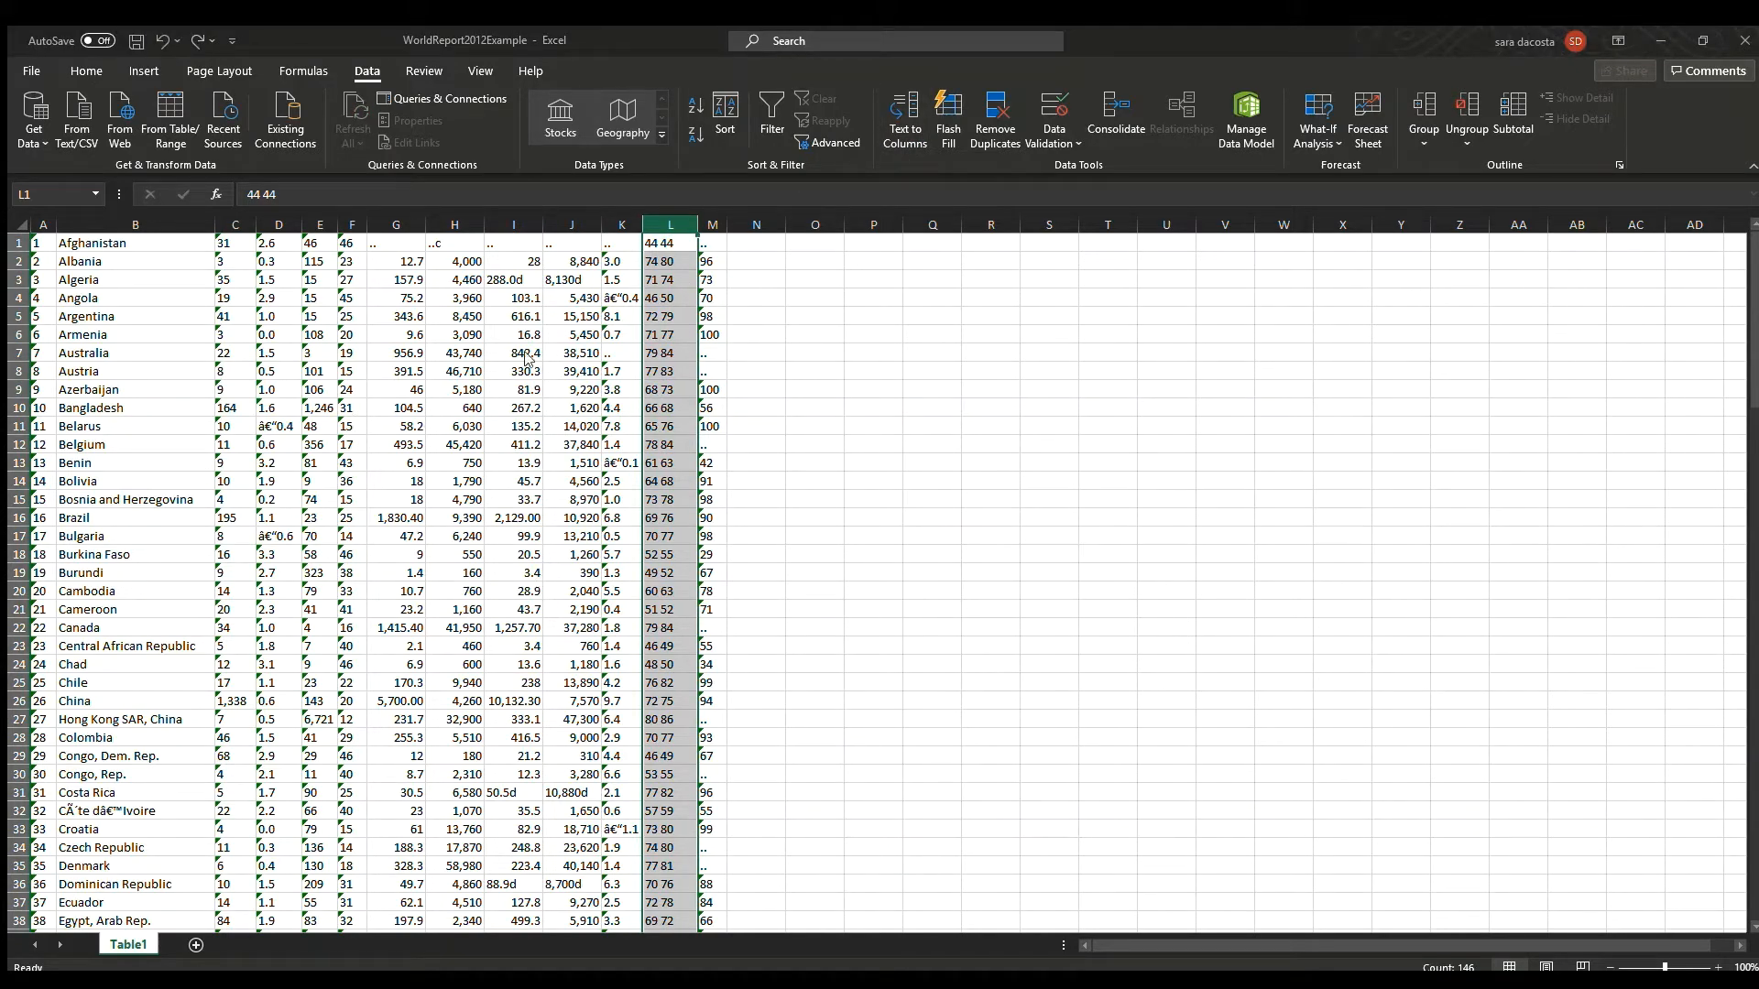
left_click(544, 384)
left_click(771, 231)
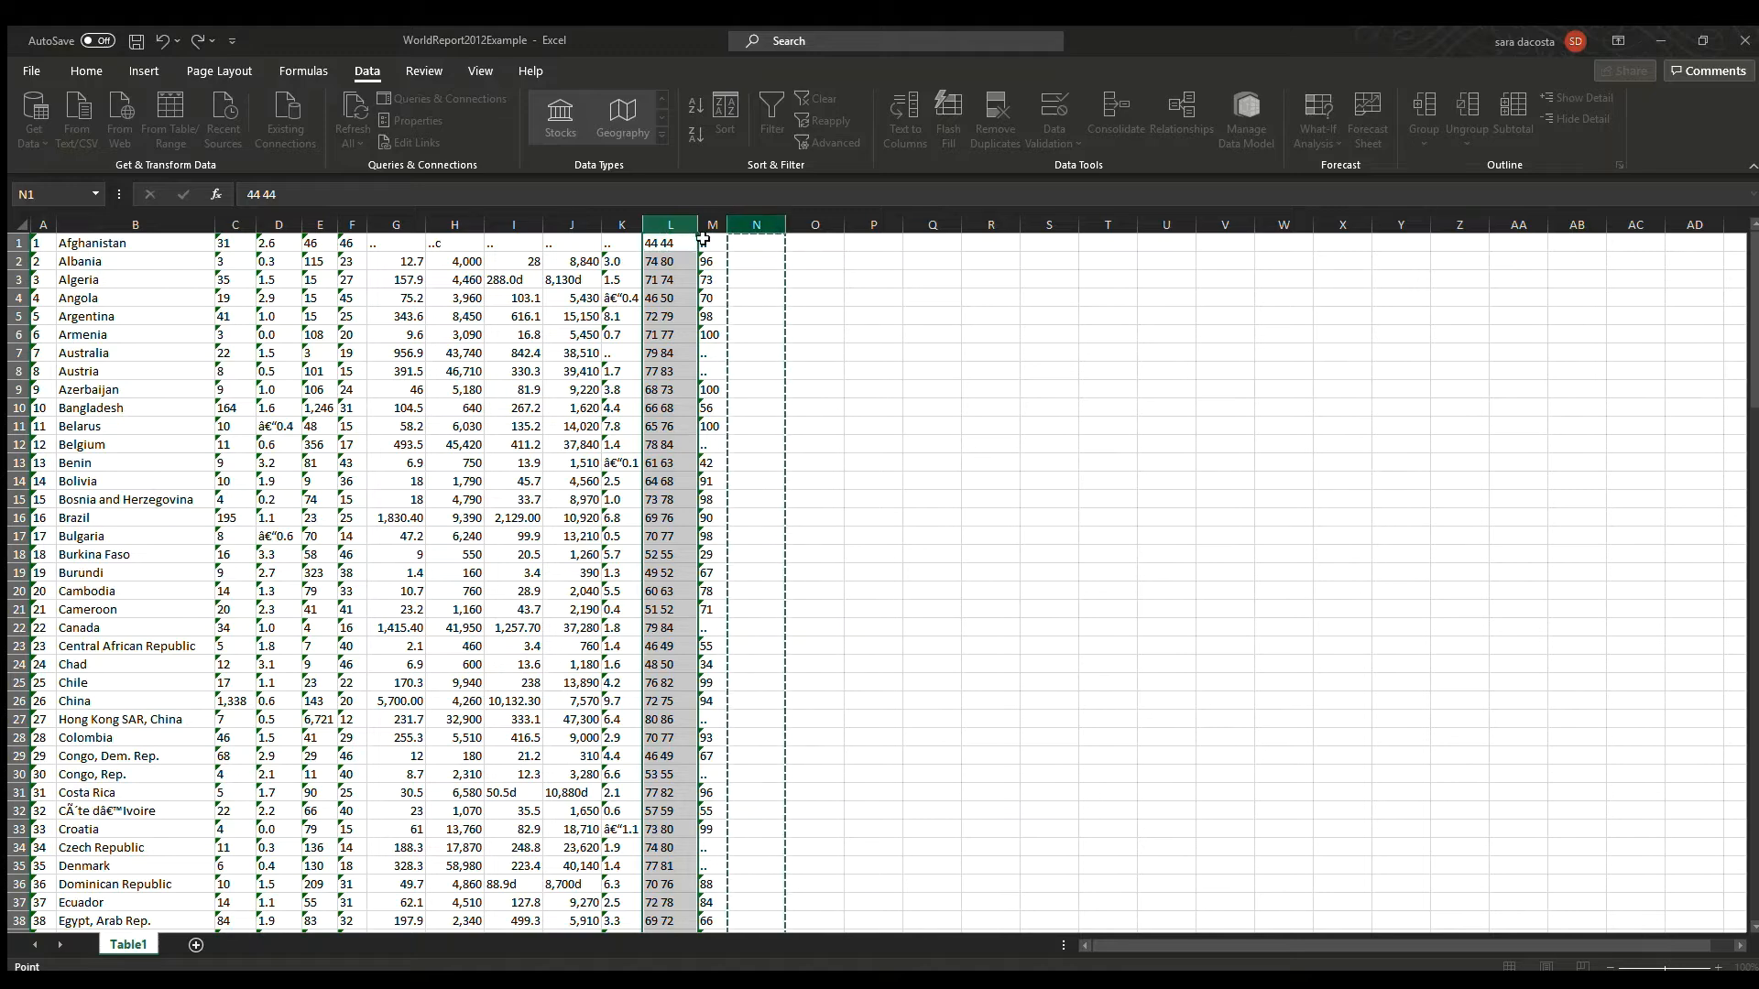
key("Return")
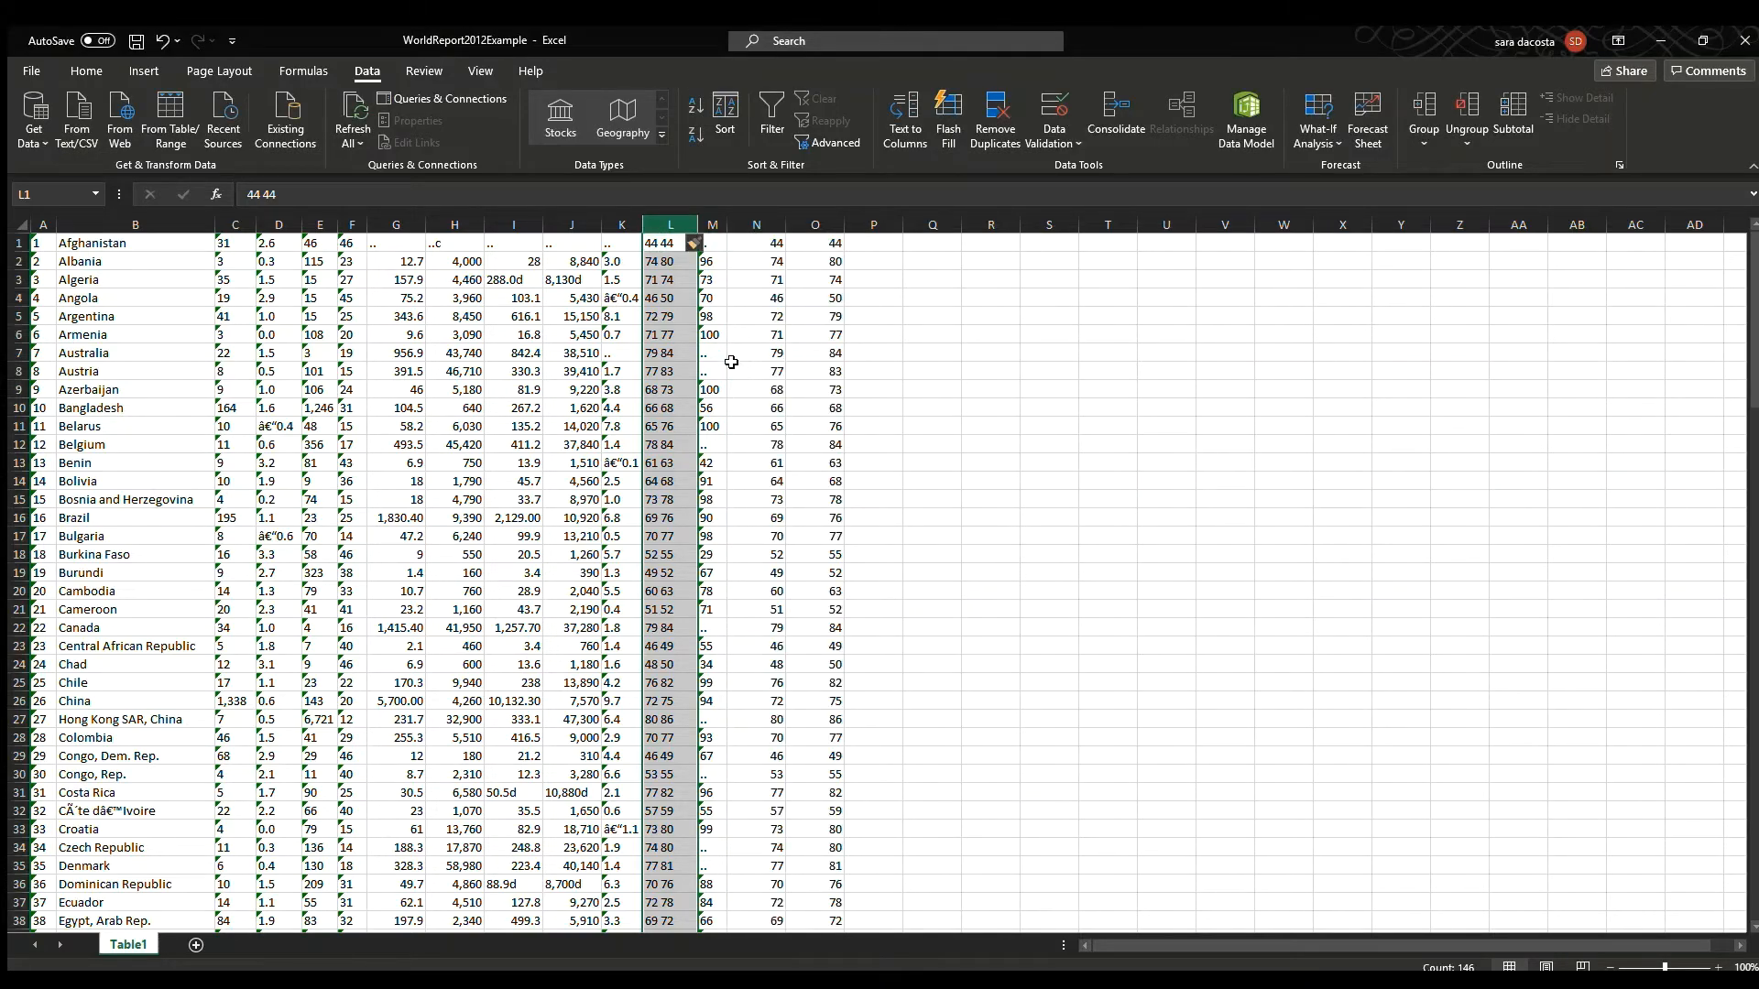
Insert a blank column and move the two split life expectancy columns into column L.
key("ctrl+shift+plus")
left_click_drag(797, 225, 852, 240)
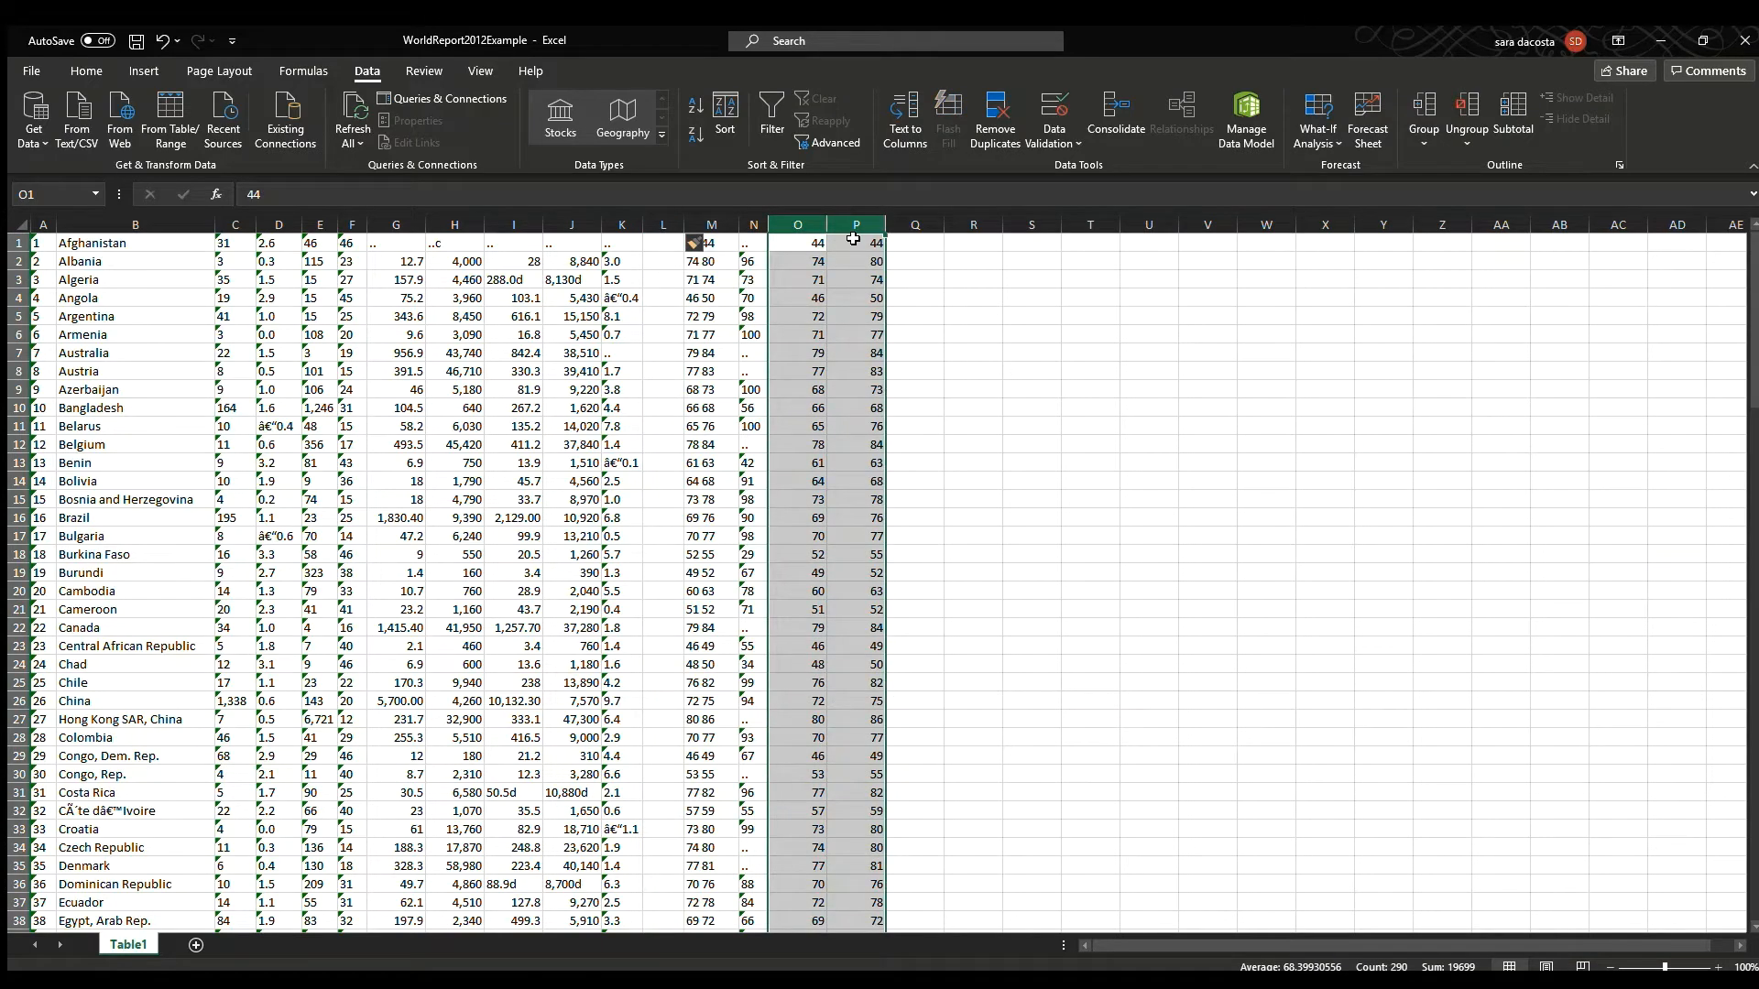
key("ctrl+x")
left_click(657, 244)
key("ctrl+v")
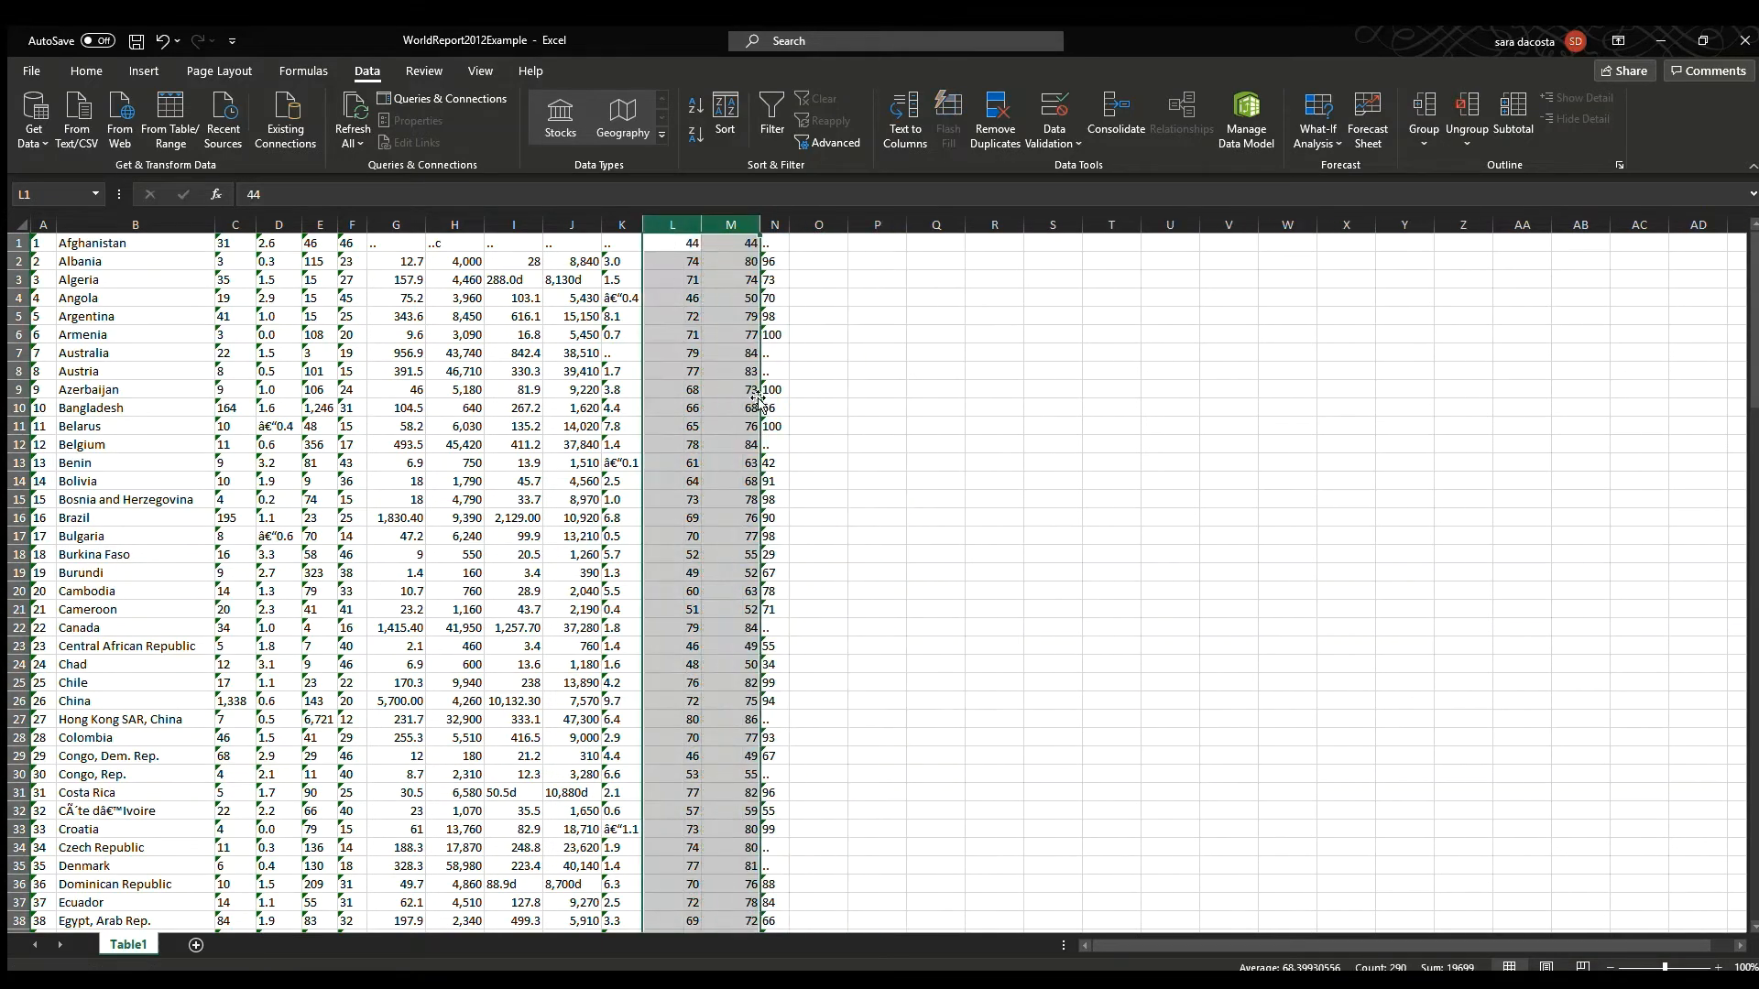
Autofit the widths of columns A through N.
left_click_drag(43, 224, 775, 240)
double_click(789, 225)
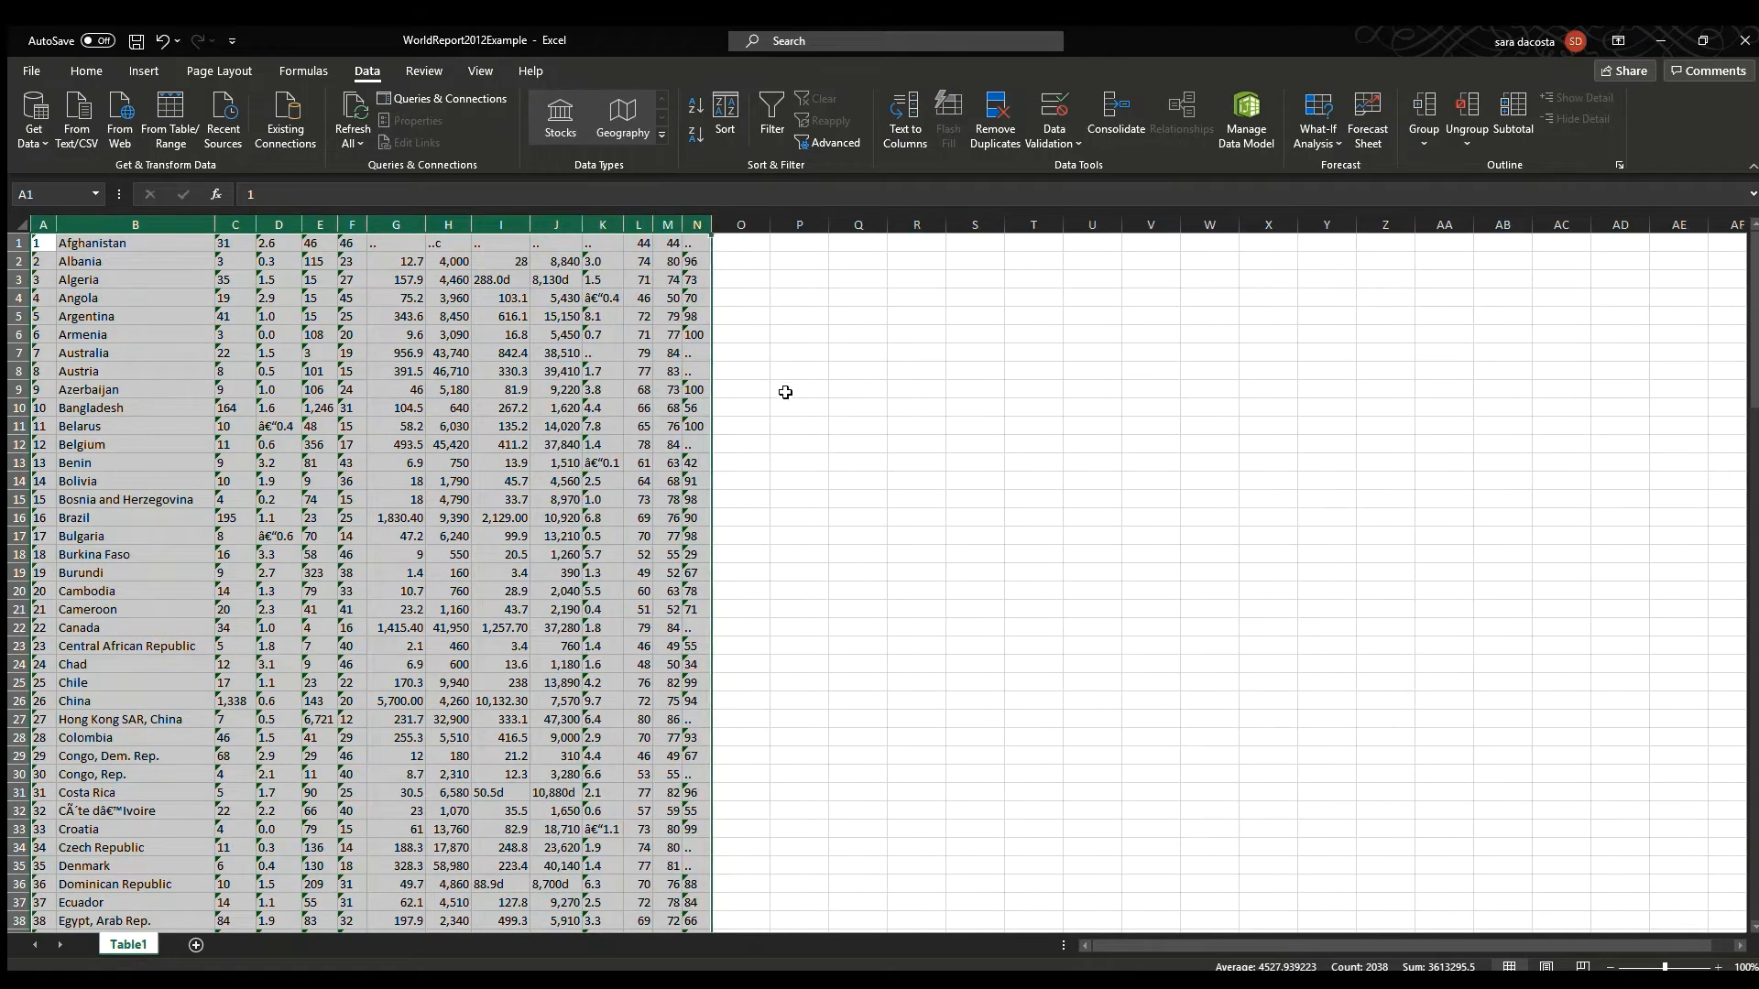
left_click(785, 392)
Insert a blank row above the first data row.
left_click(18, 246)
right_click(17, 245)
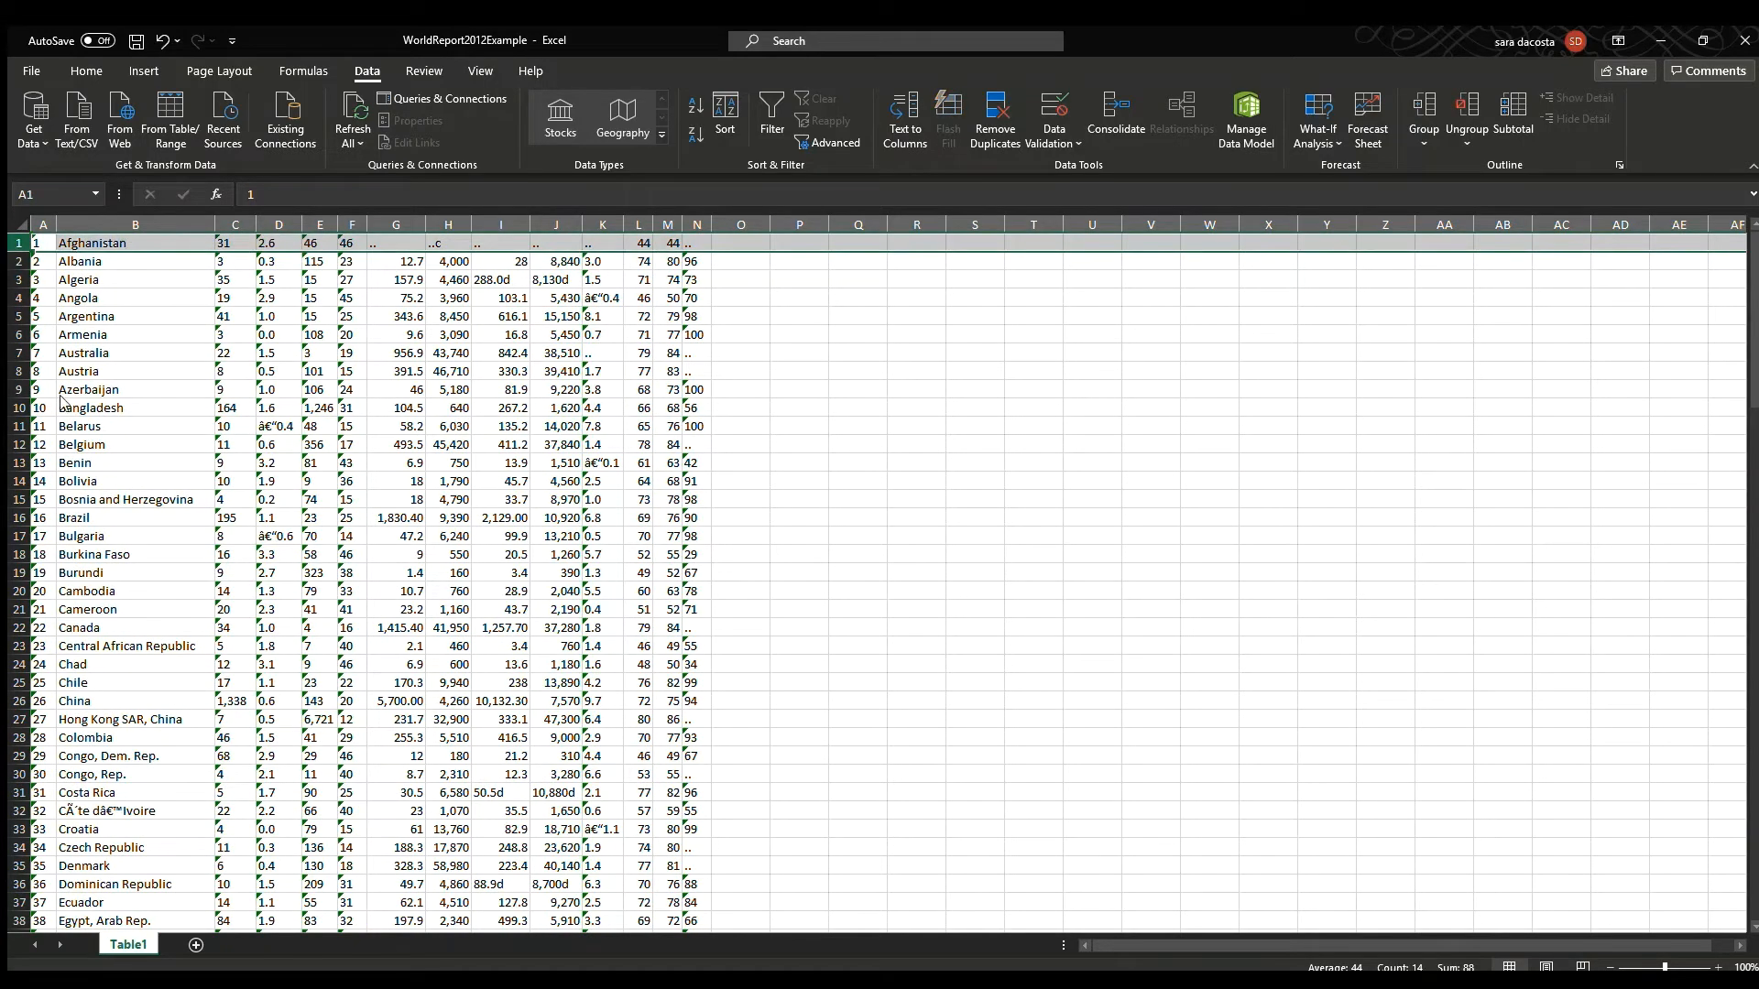
left_click(77, 403)
left_click(115, 463)
Paste the column header names (RowID, Country, Population_millions_2010, etc.) into the new first row.
left_click_drag(38, 242, 701, 243)
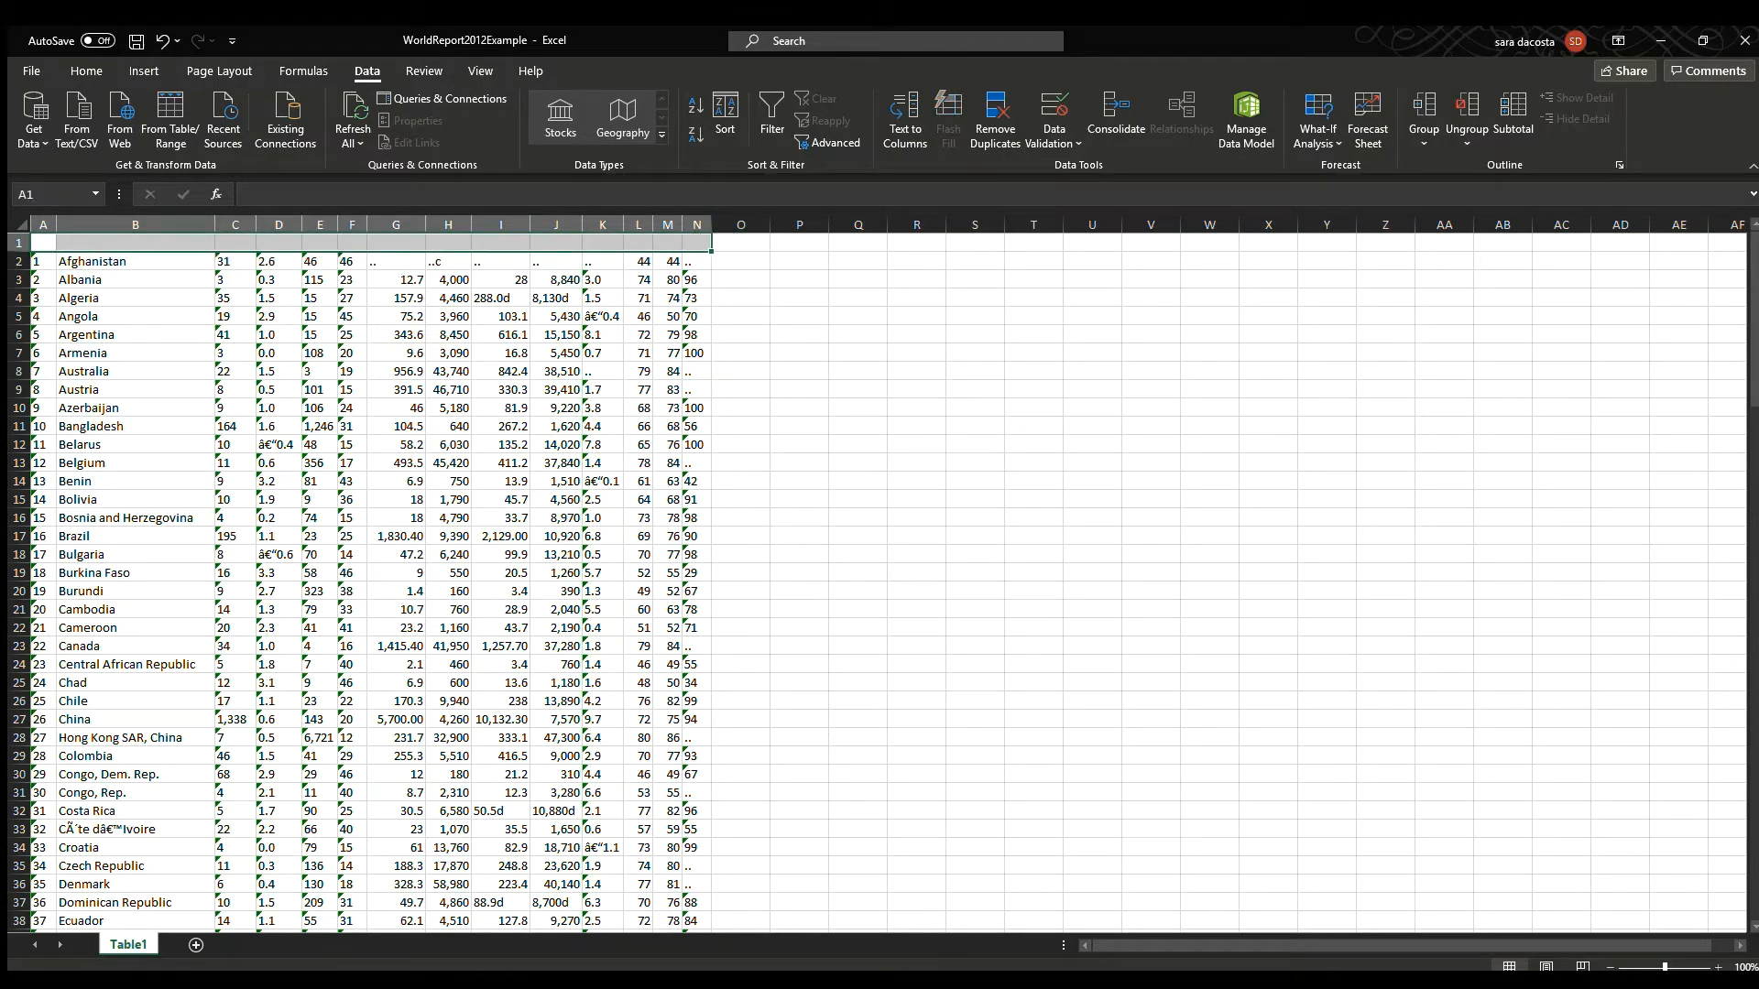
key("ctrl+z")
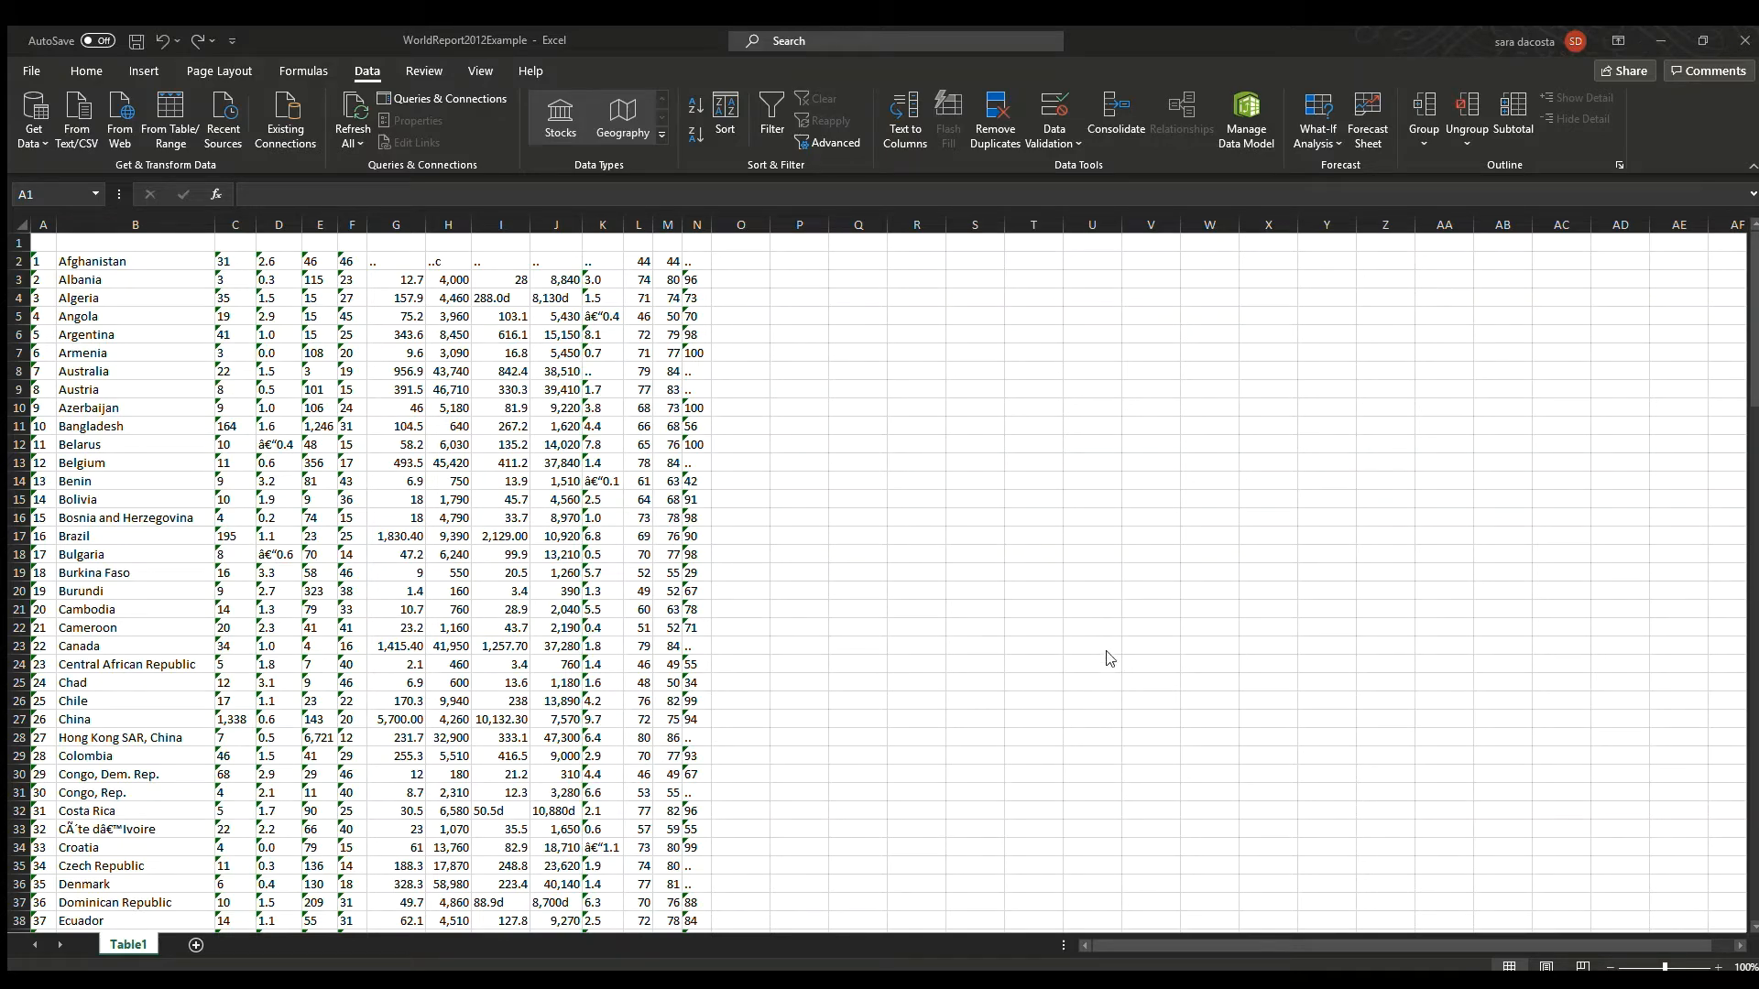
key("ctrl+y")
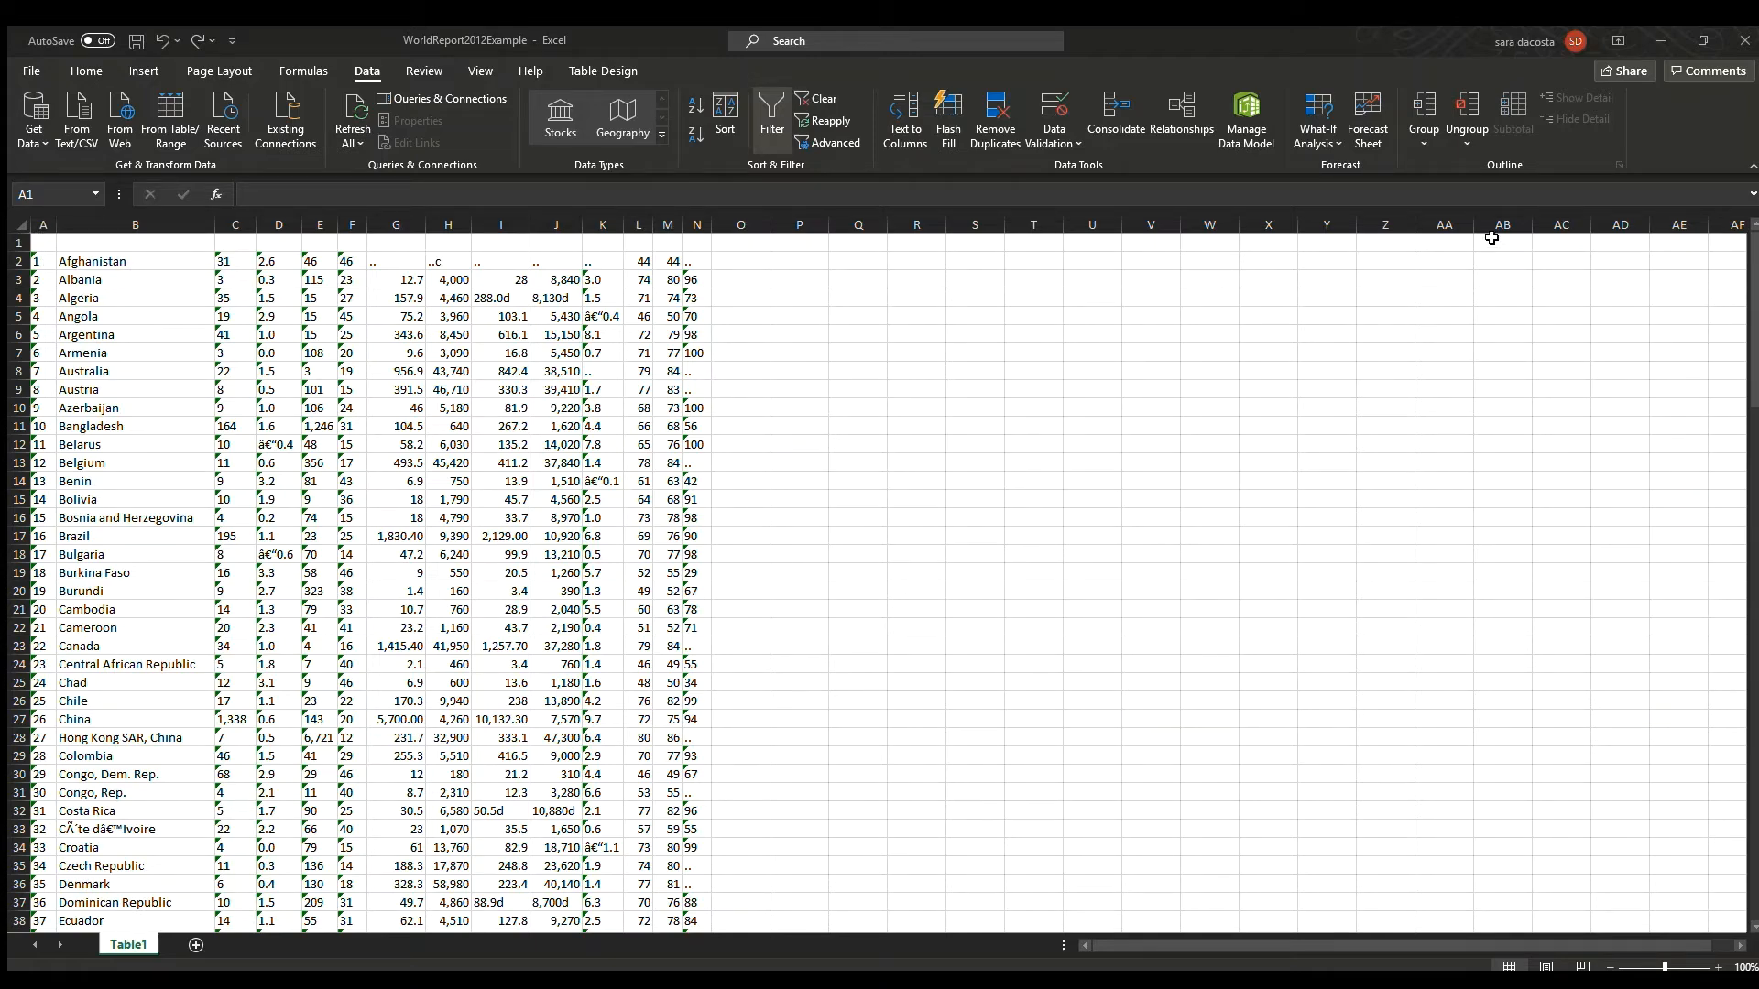
key("ctrl+c")
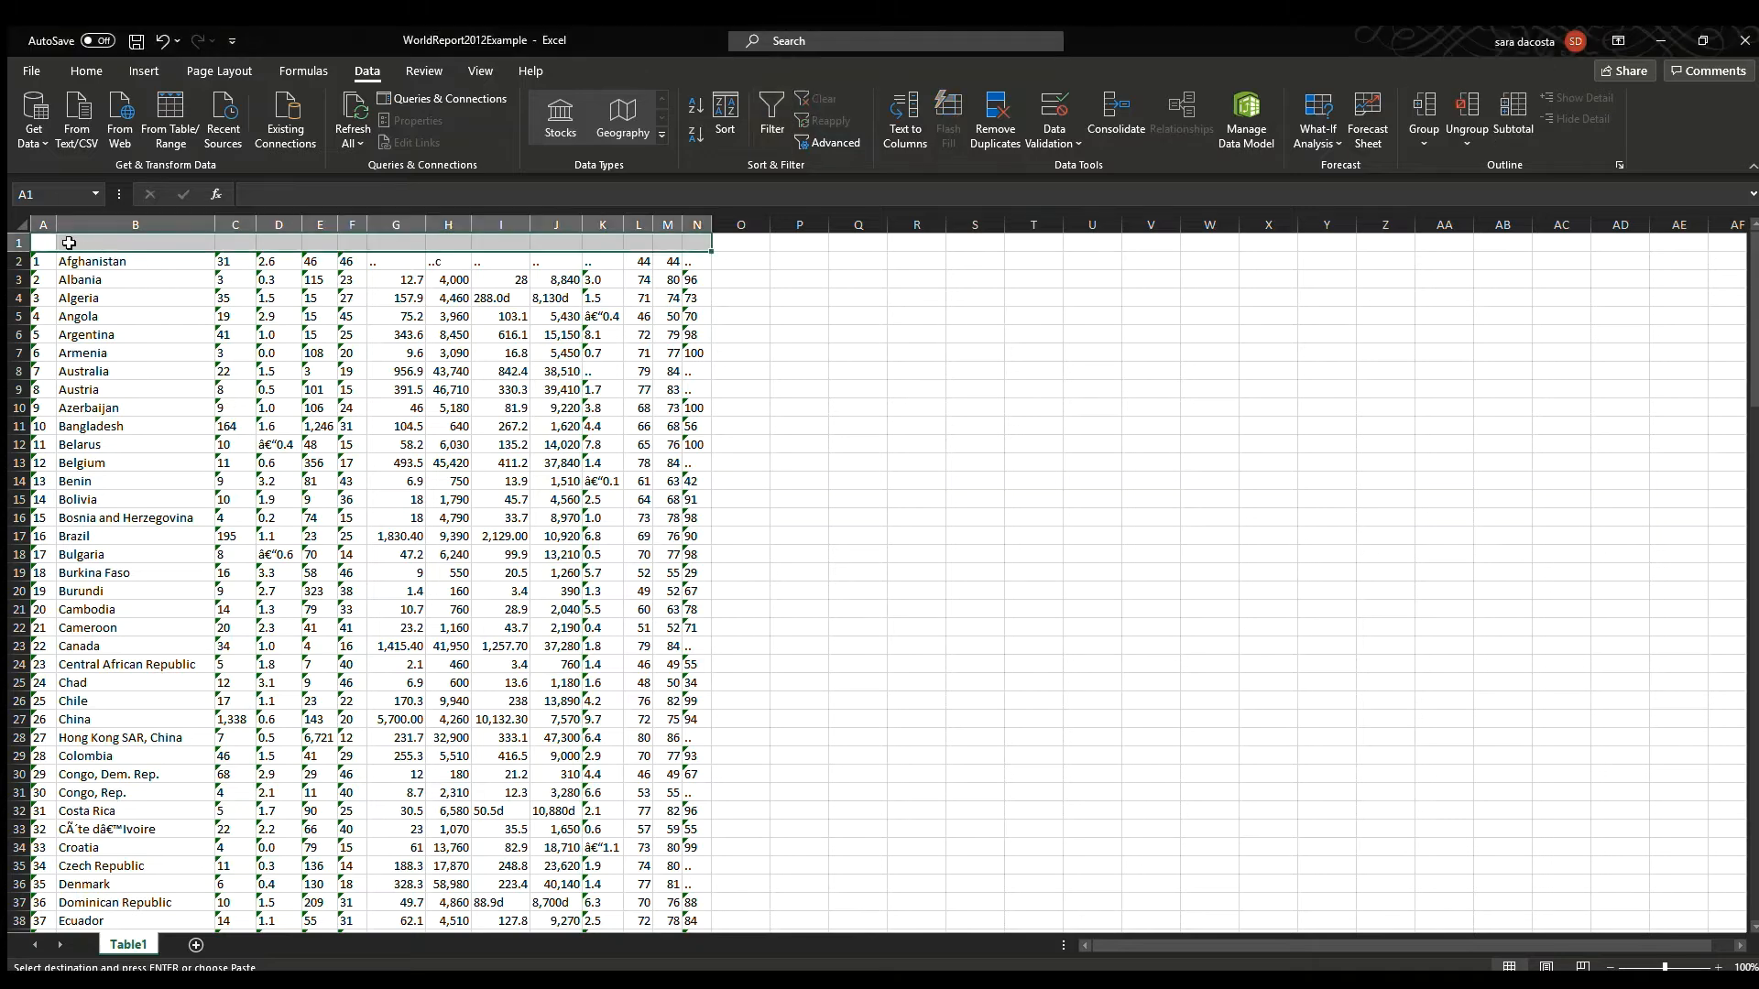
key("ctrl+v")
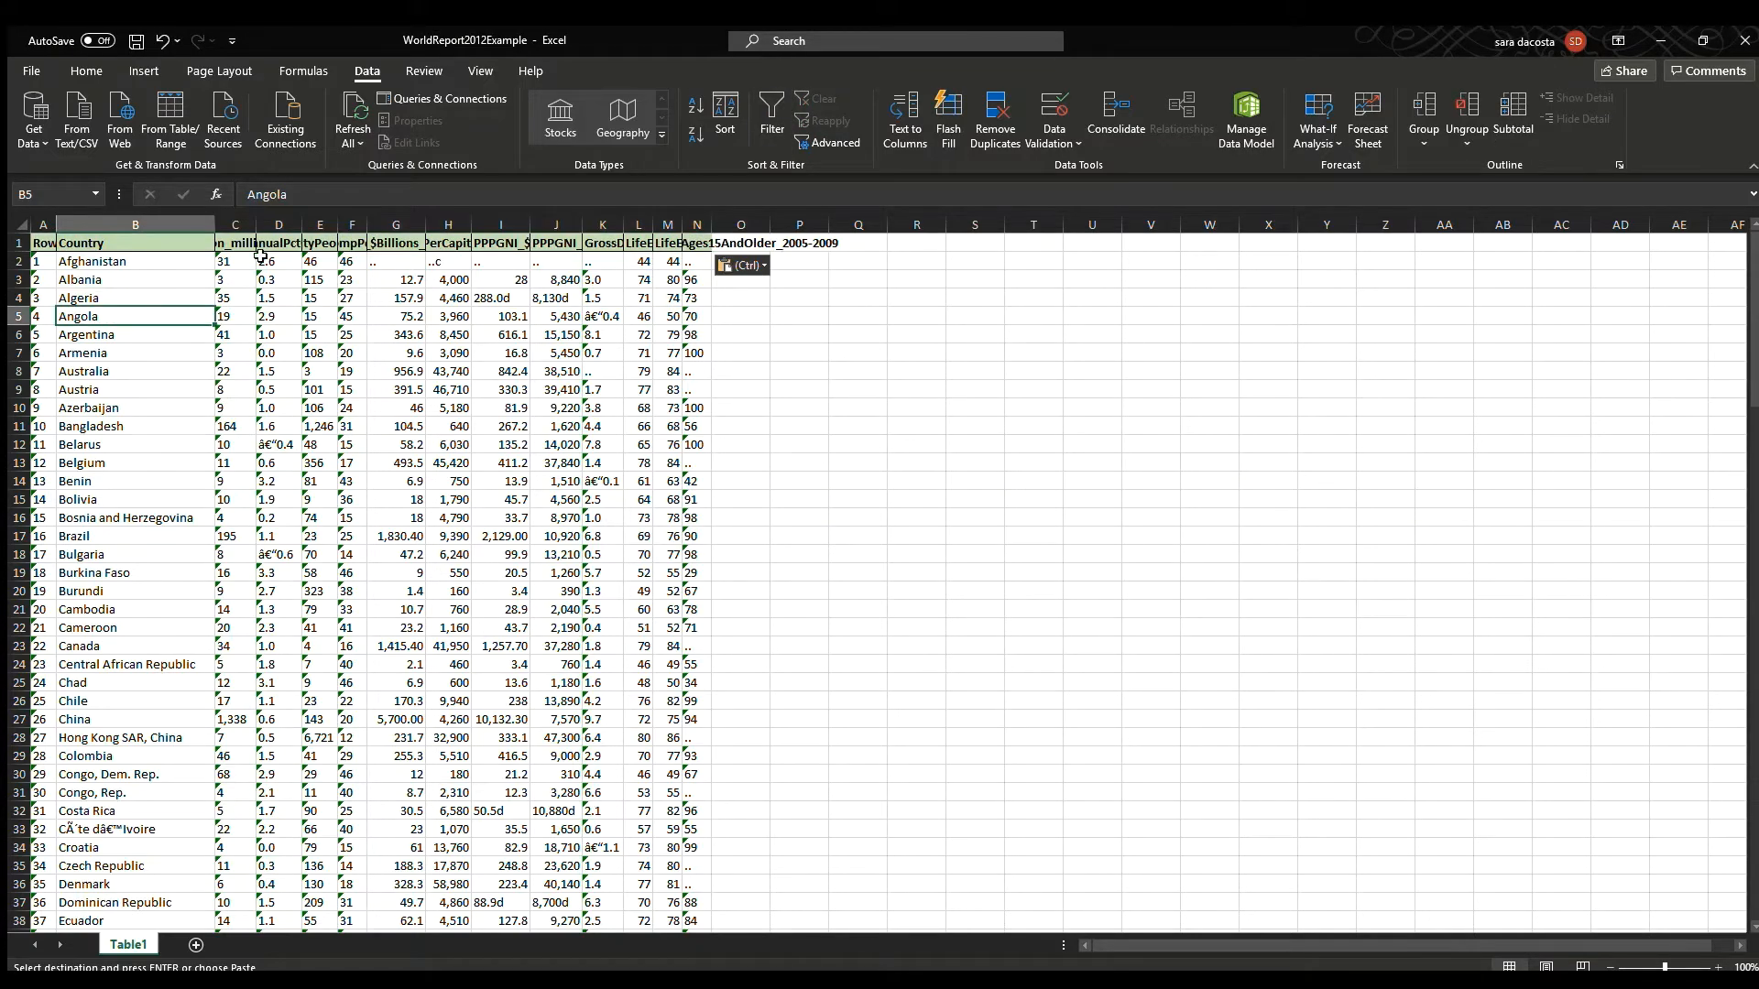
Select the whole sheet and autofit all column widths to the header names.
key("ctrl+a")
left_click_drag(773, 244, 702, 228)
double_click(712, 224)
left_click(914, 483)
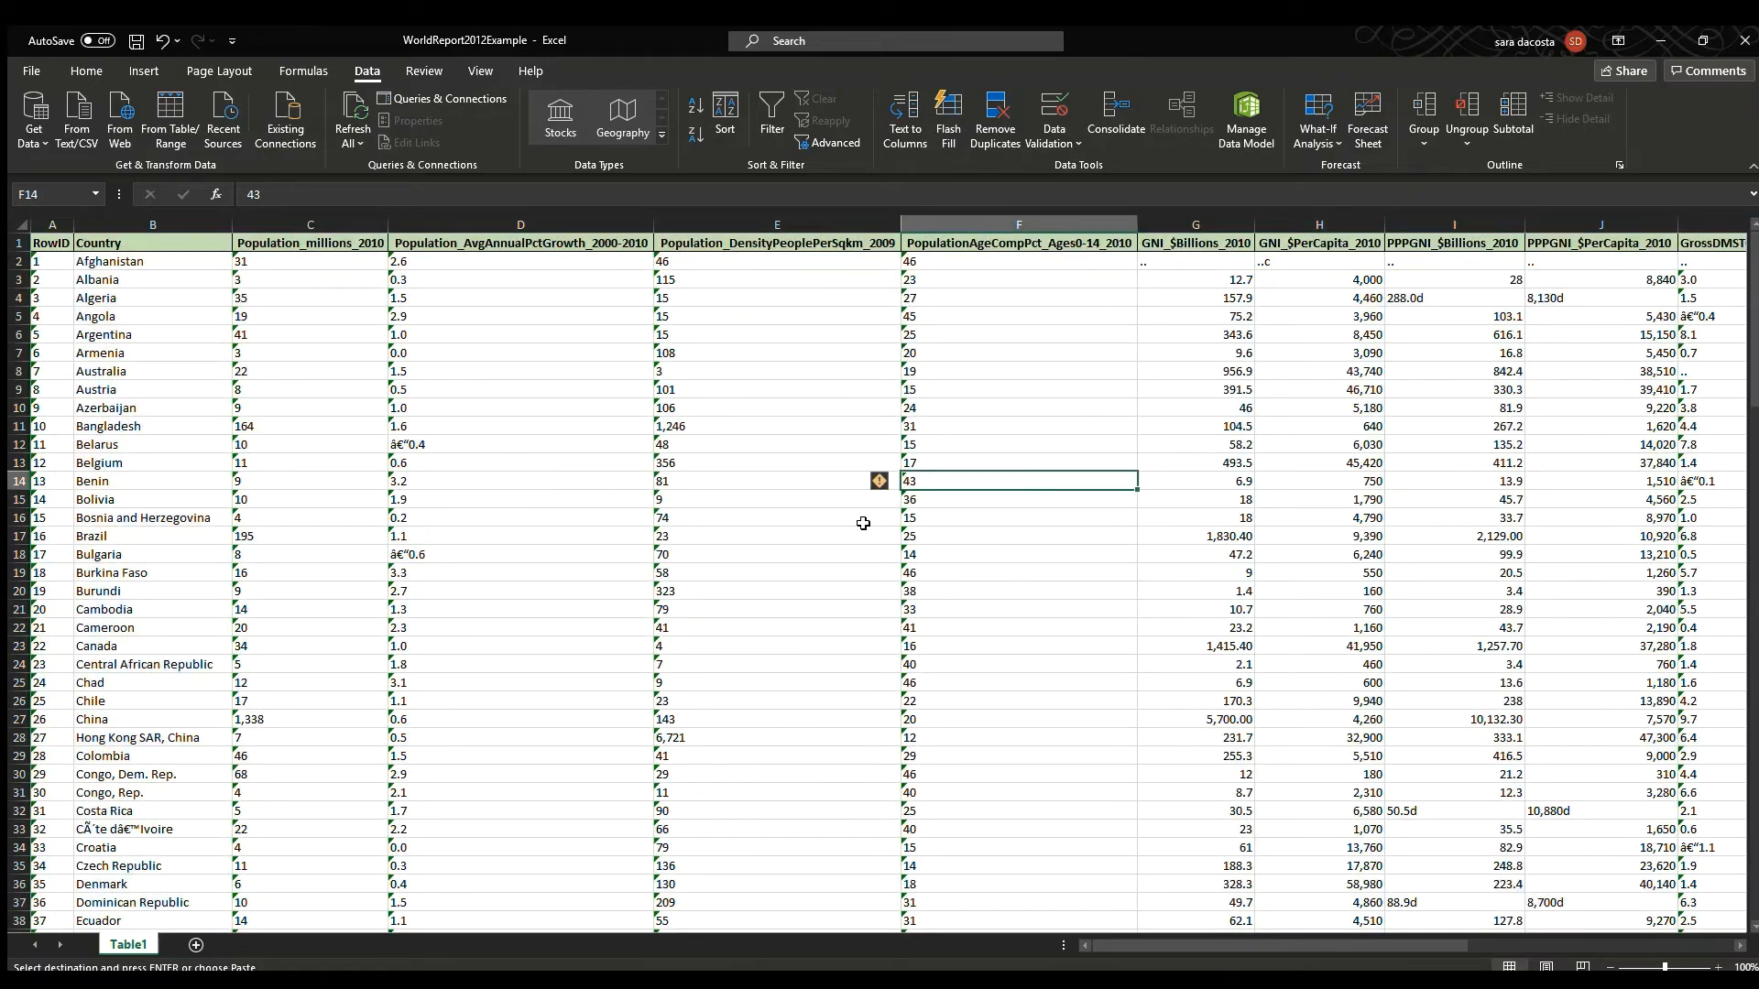
left_click(771, 451)
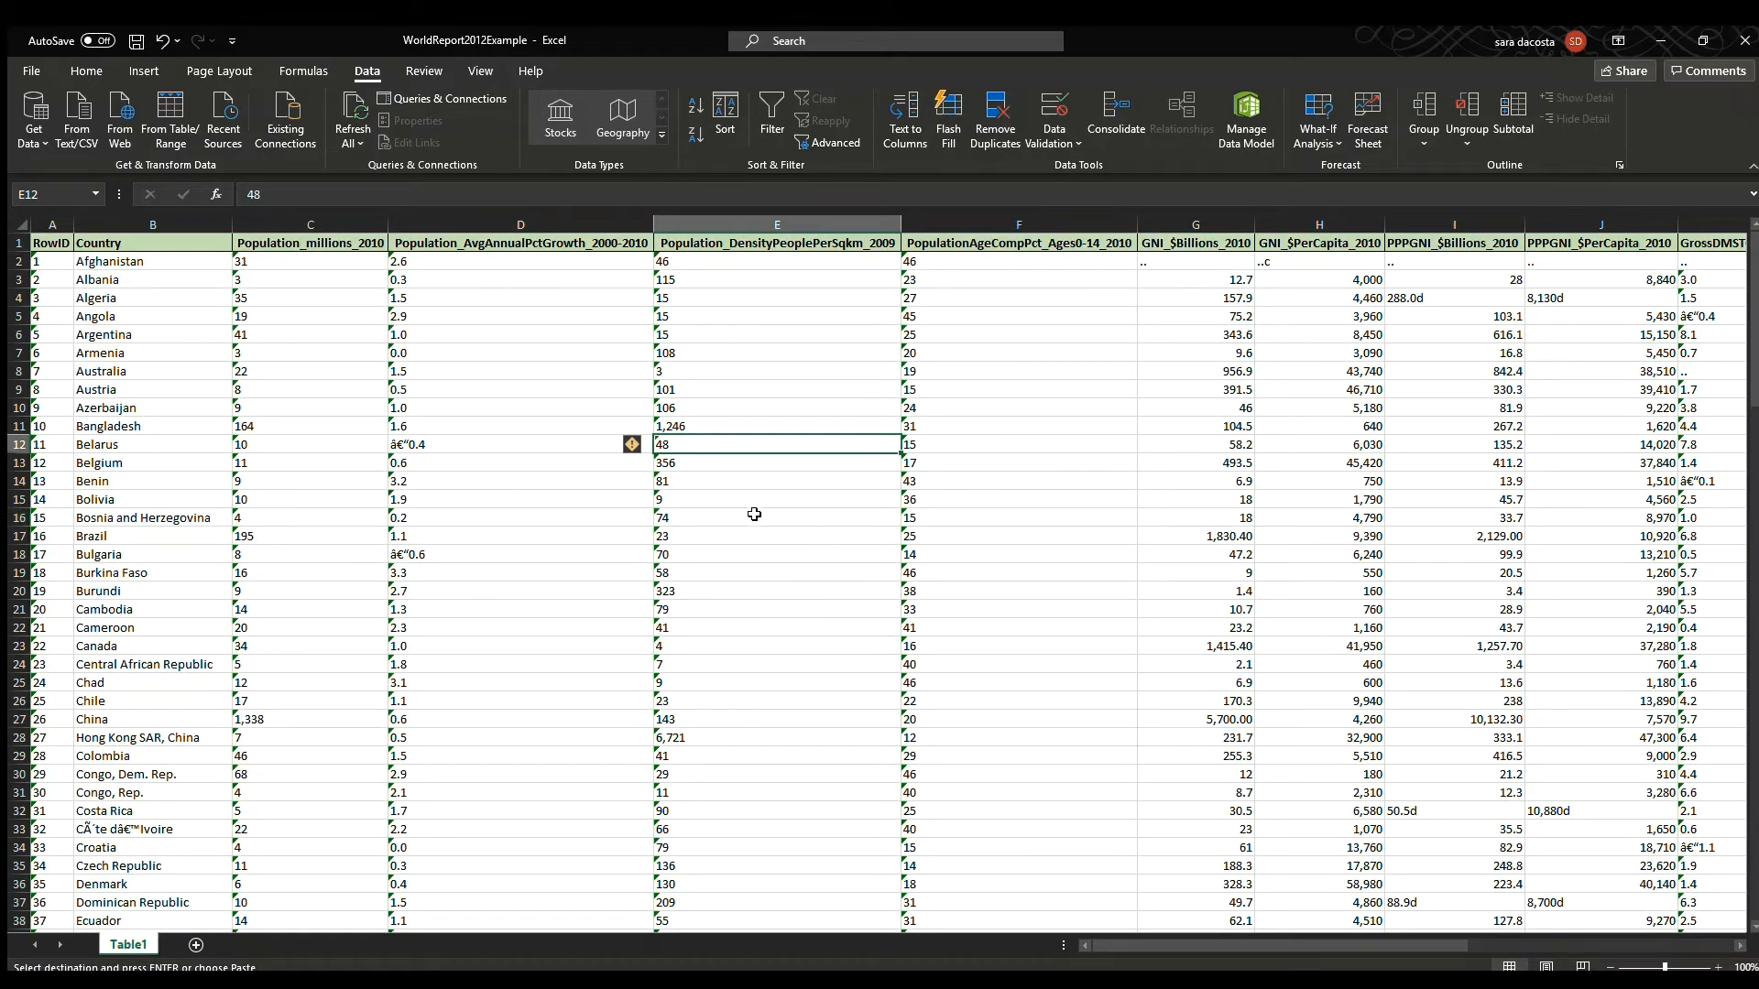
Save the workbook and check values in several data cells.
key("ctrl+s")
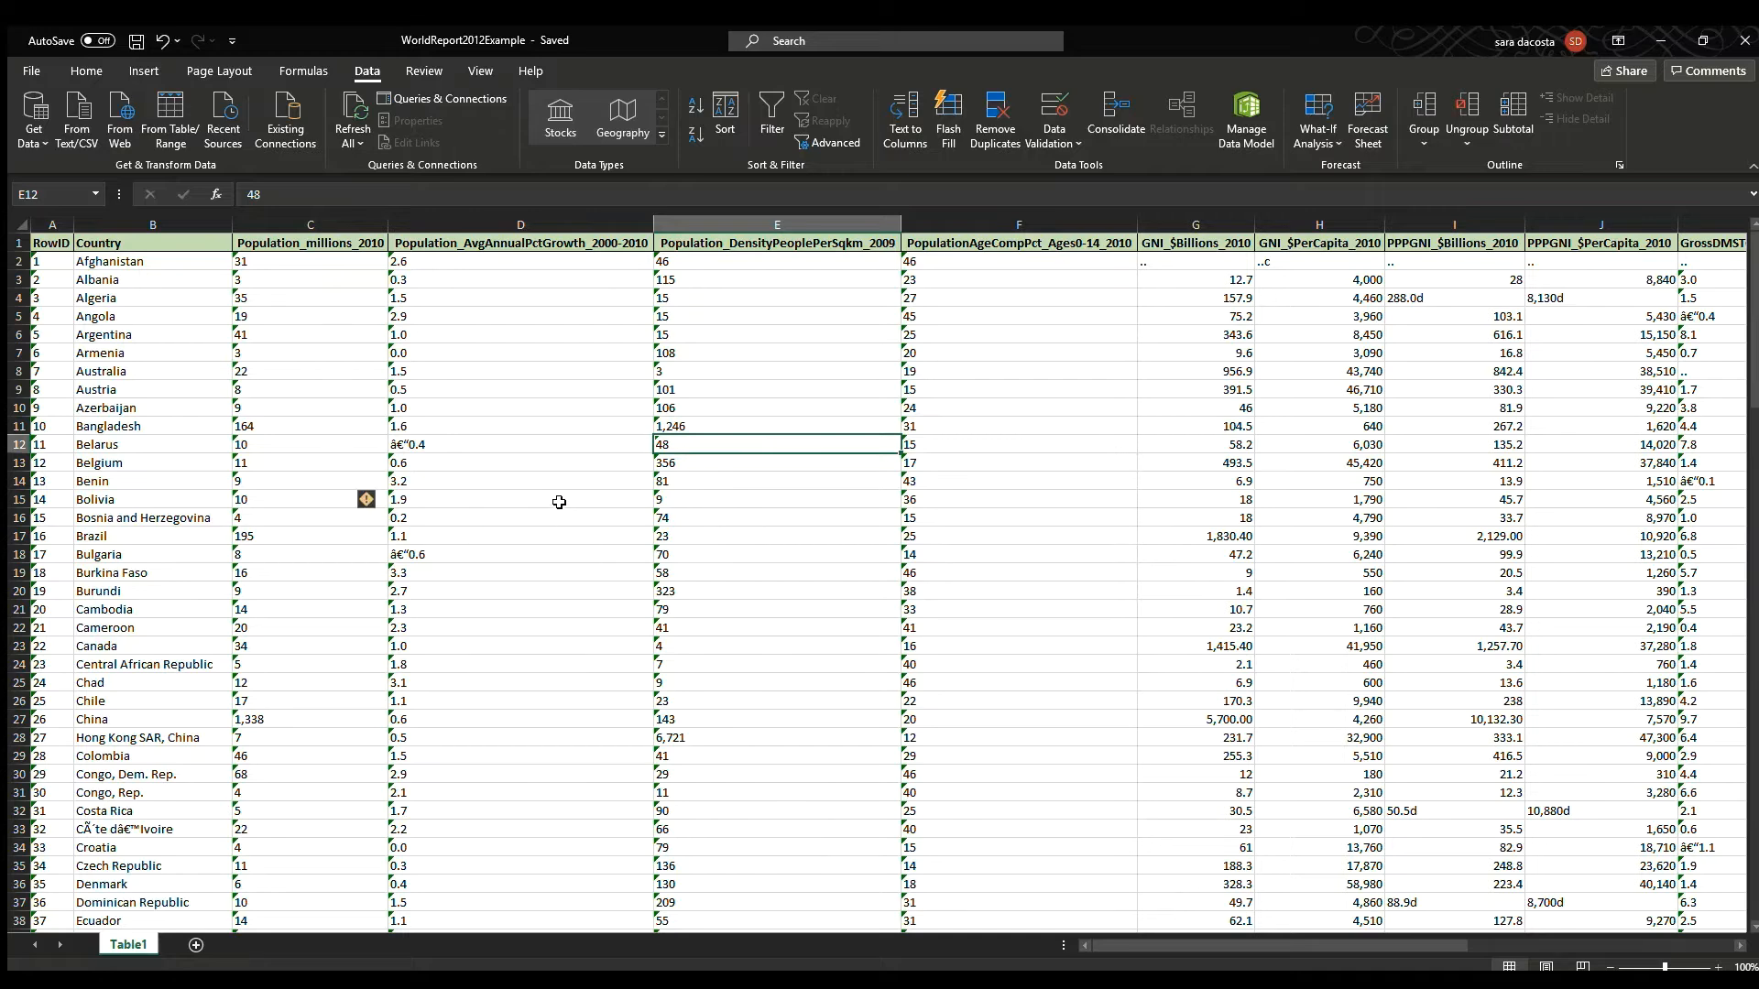
left_click(558, 498)
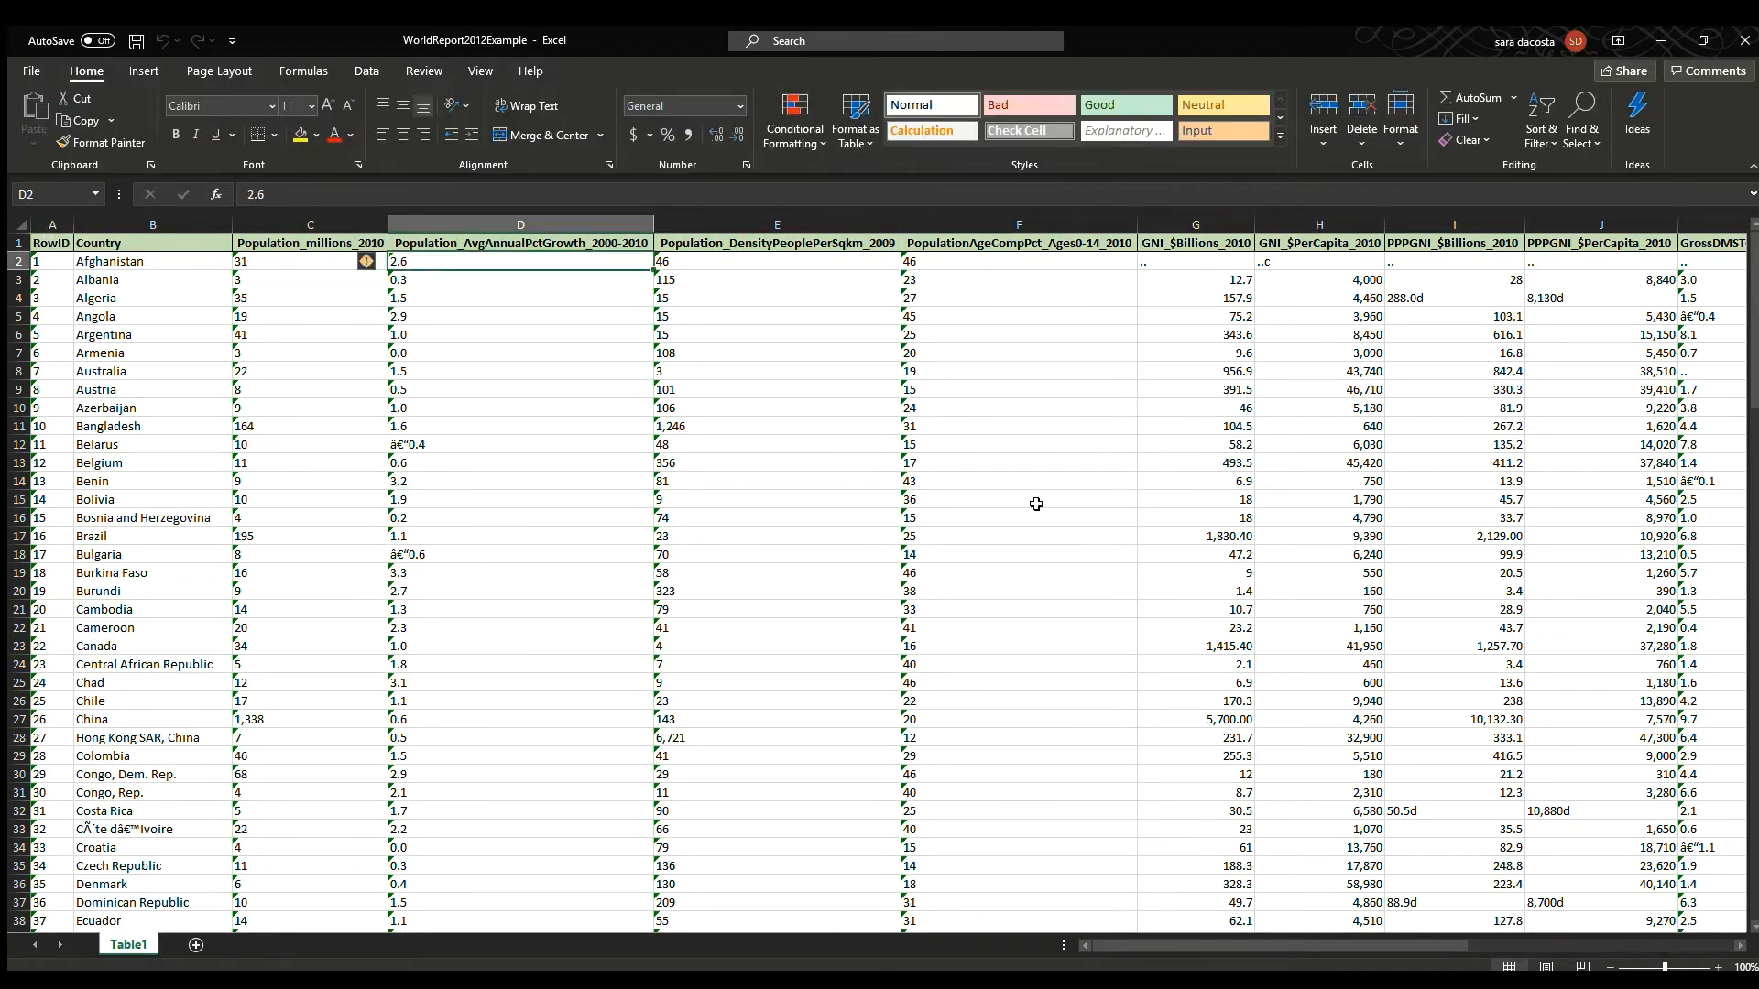
left_click(1037, 504)
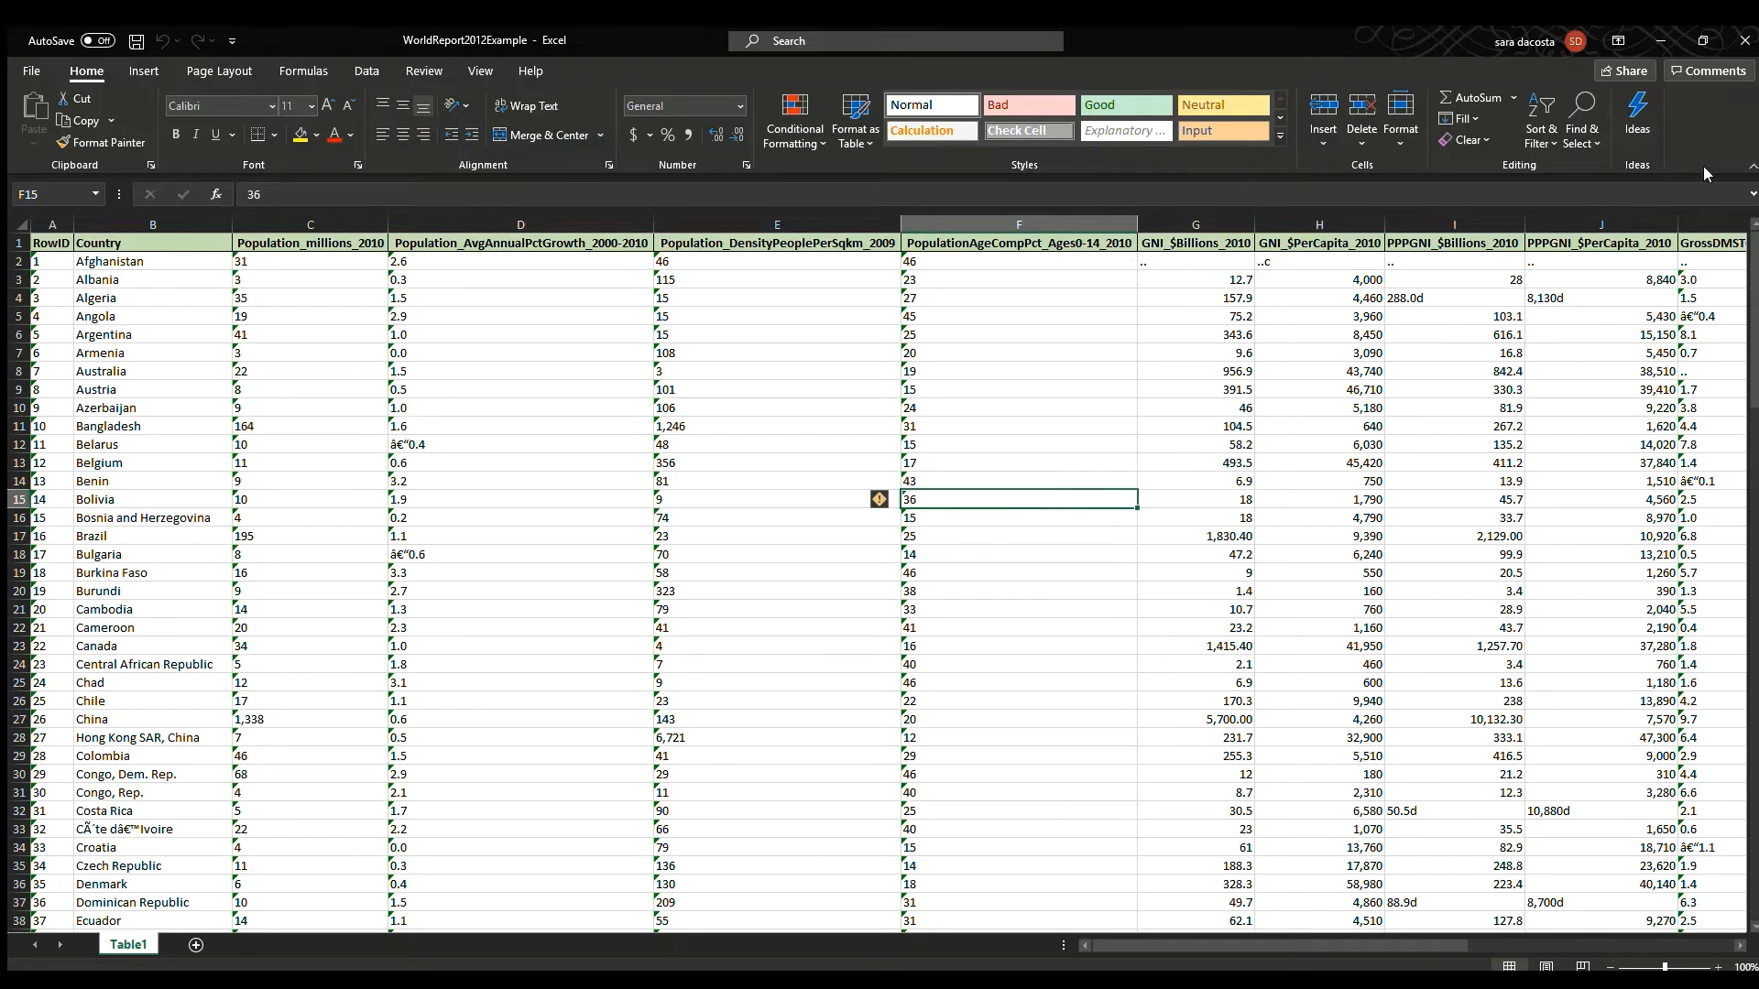
left_click(308, 316)
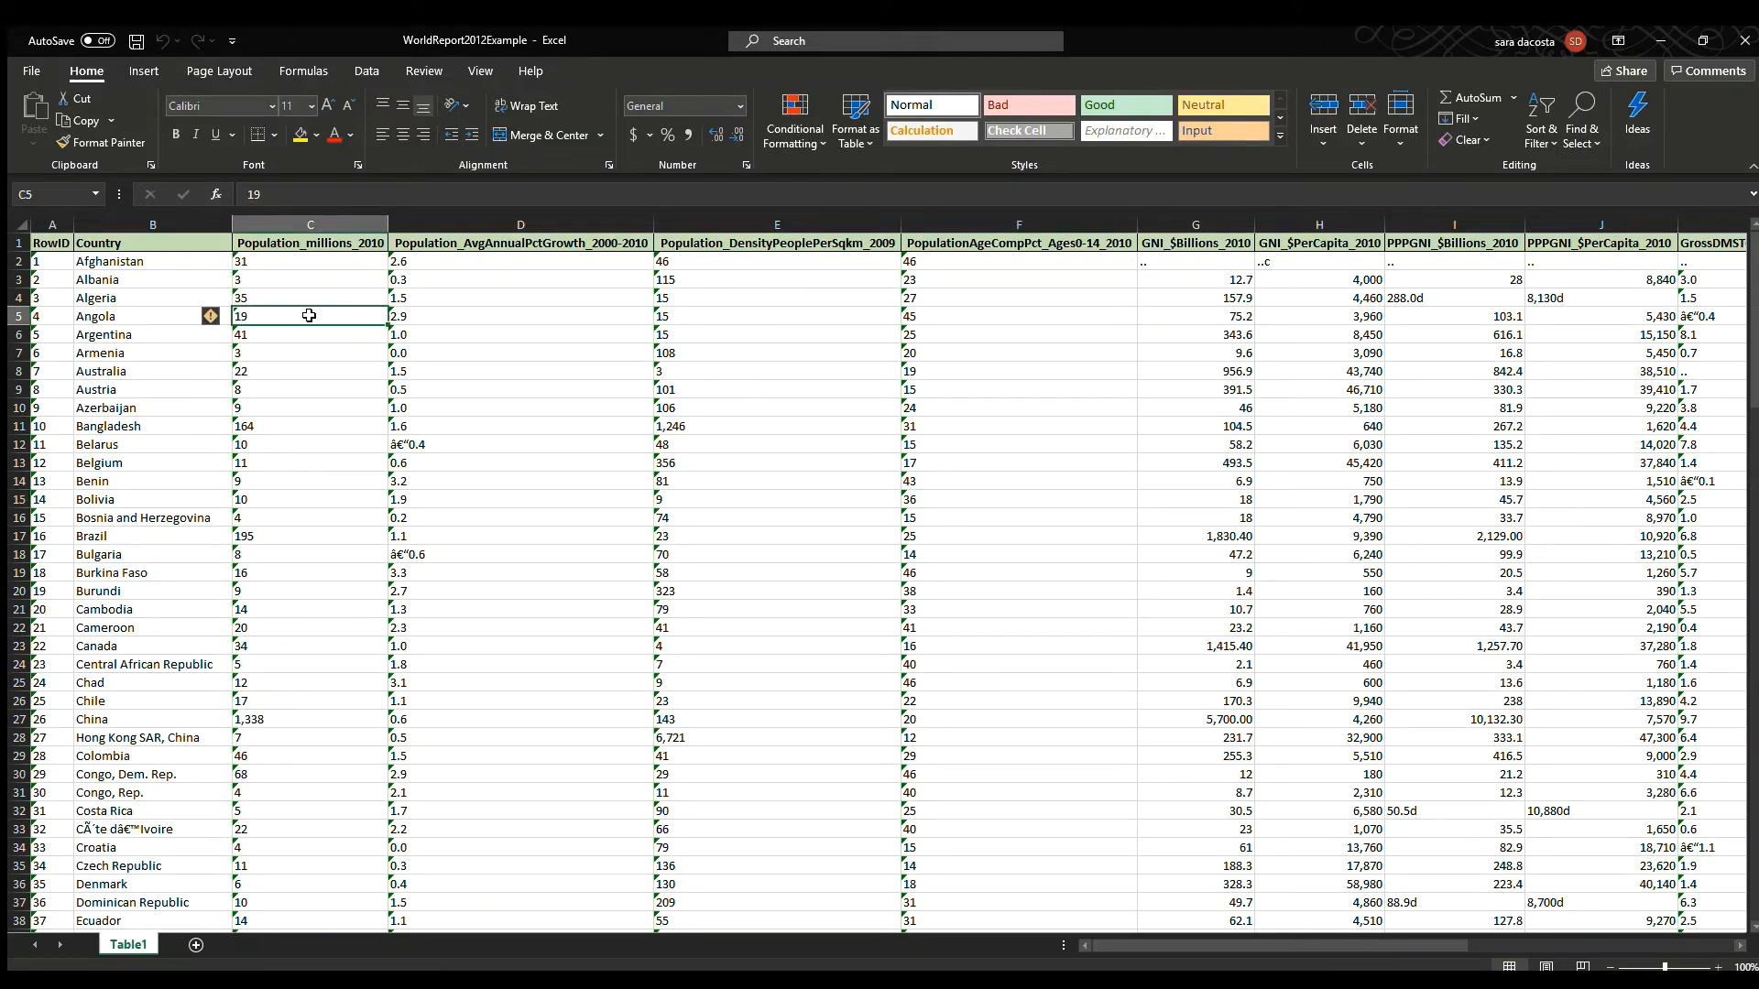
left_click(174, 275)
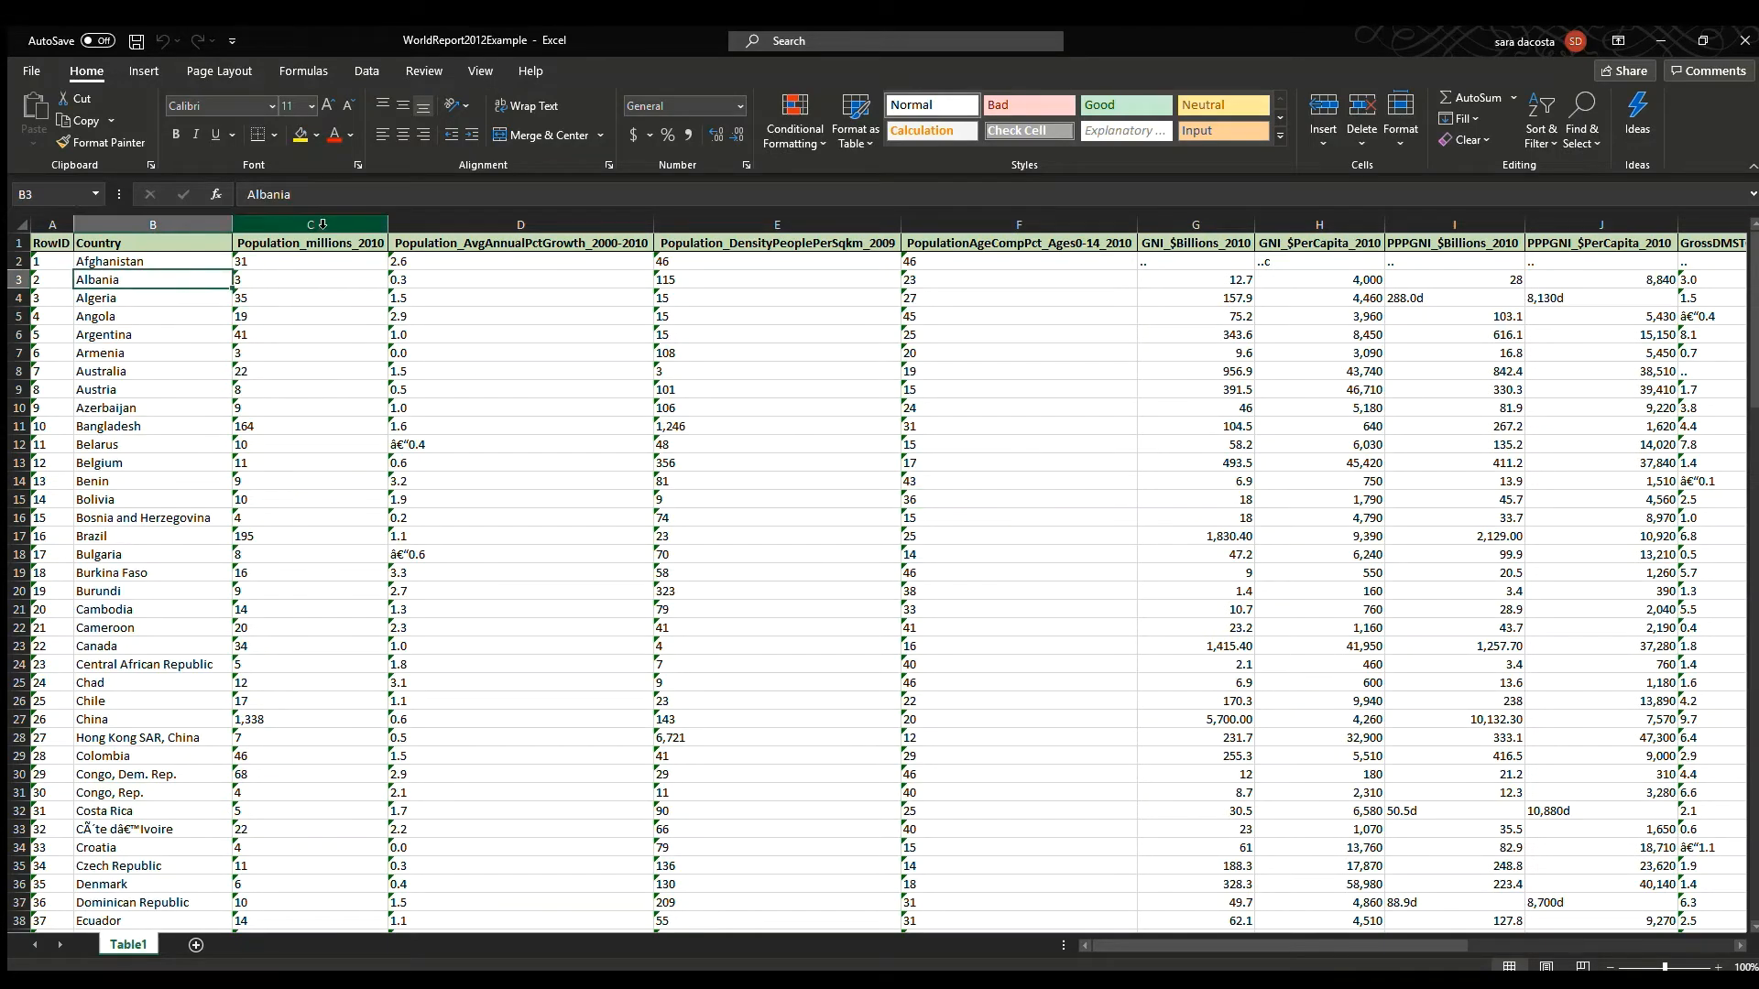
Format the data columns from Population_millions_2010 onward with the Number format.
left_click_drag(319, 230, 1575, 229)
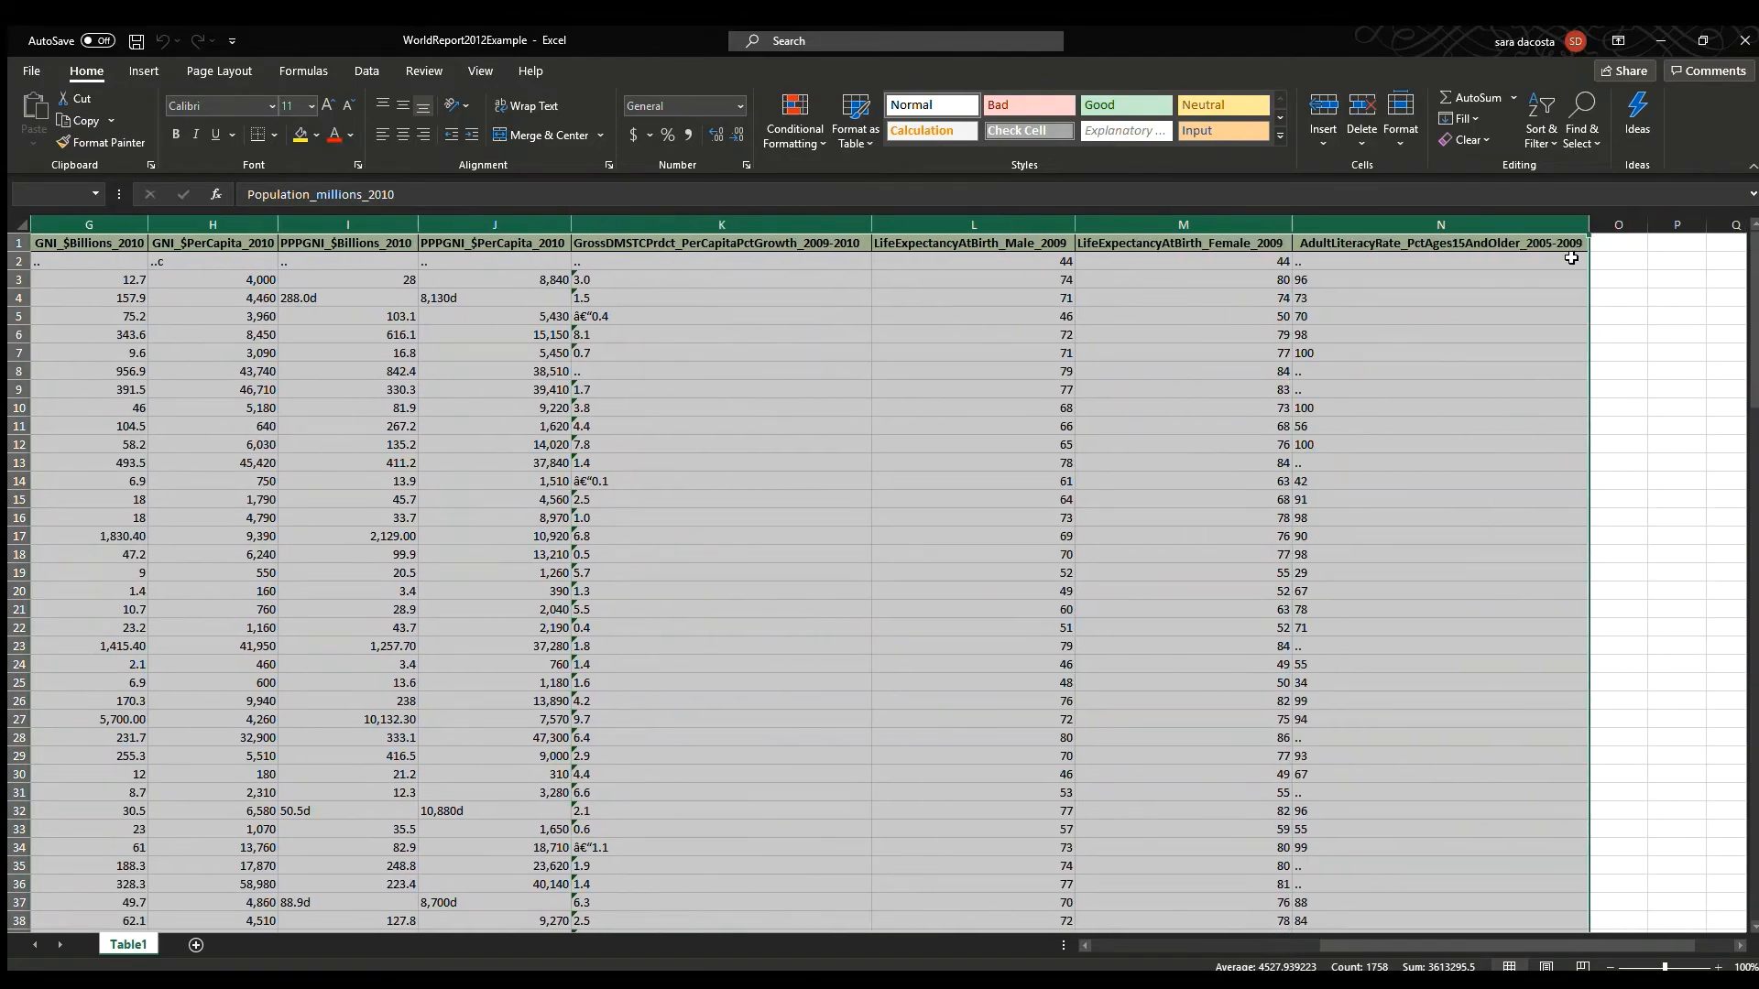
left_click(745, 163)
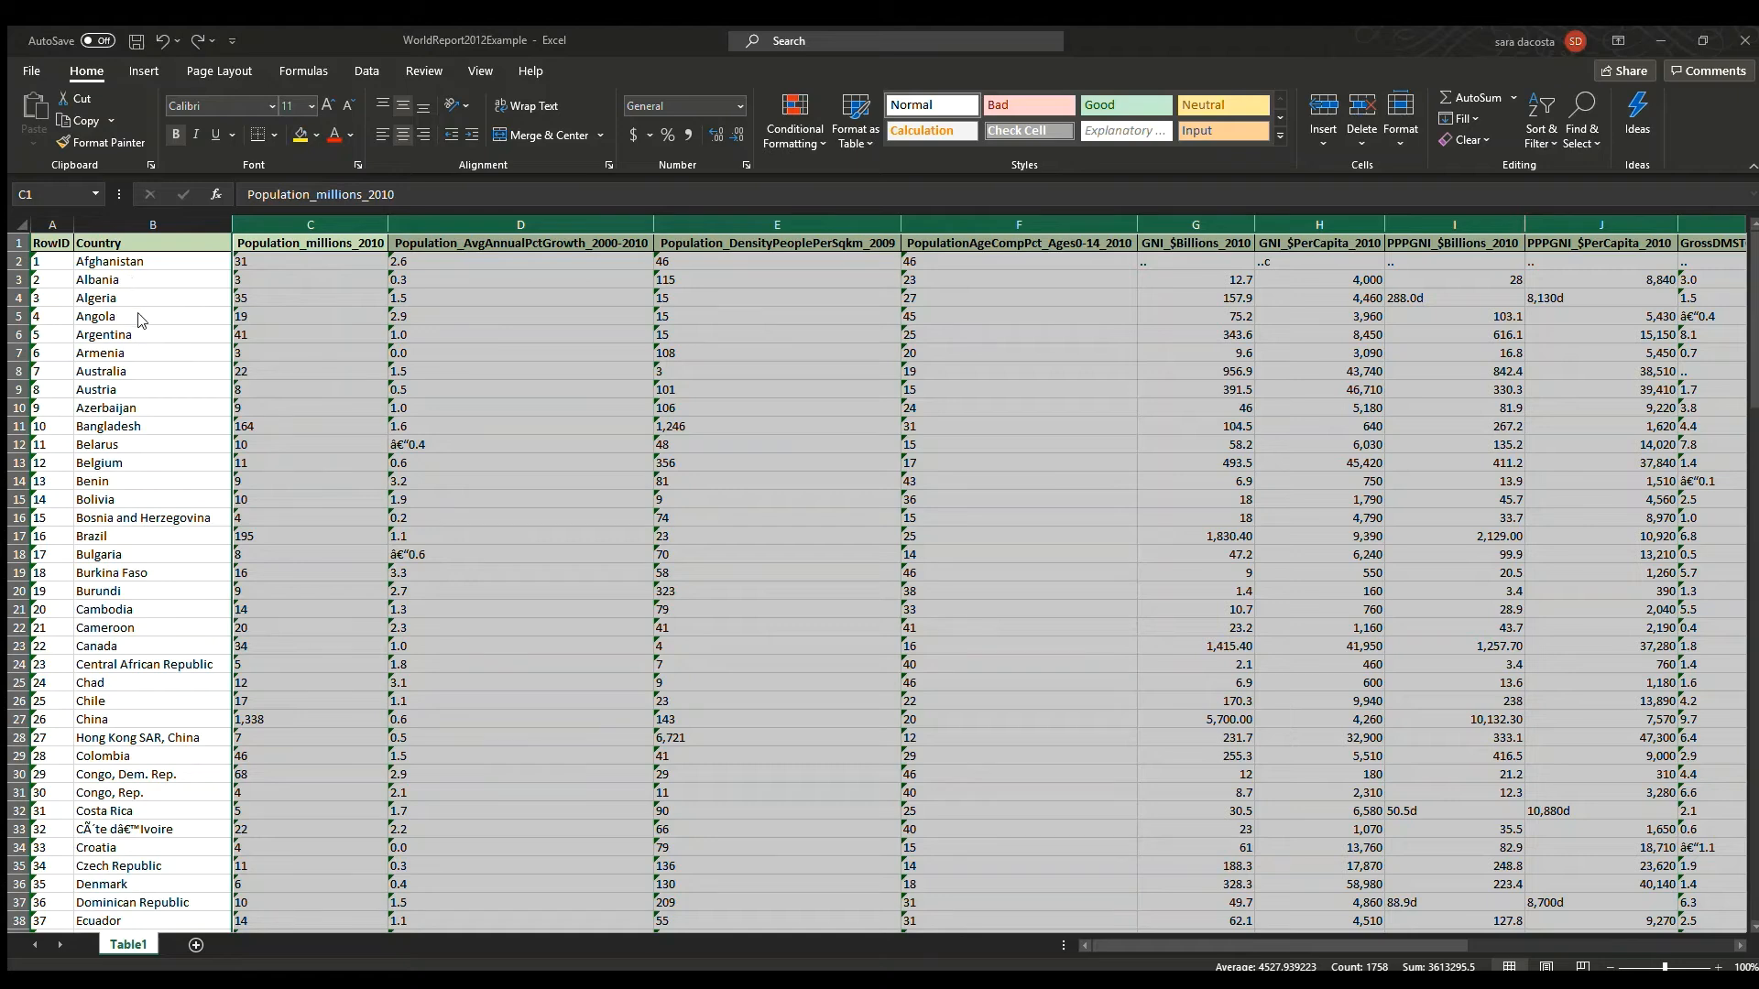
key("Return")
left_click(759, 531)
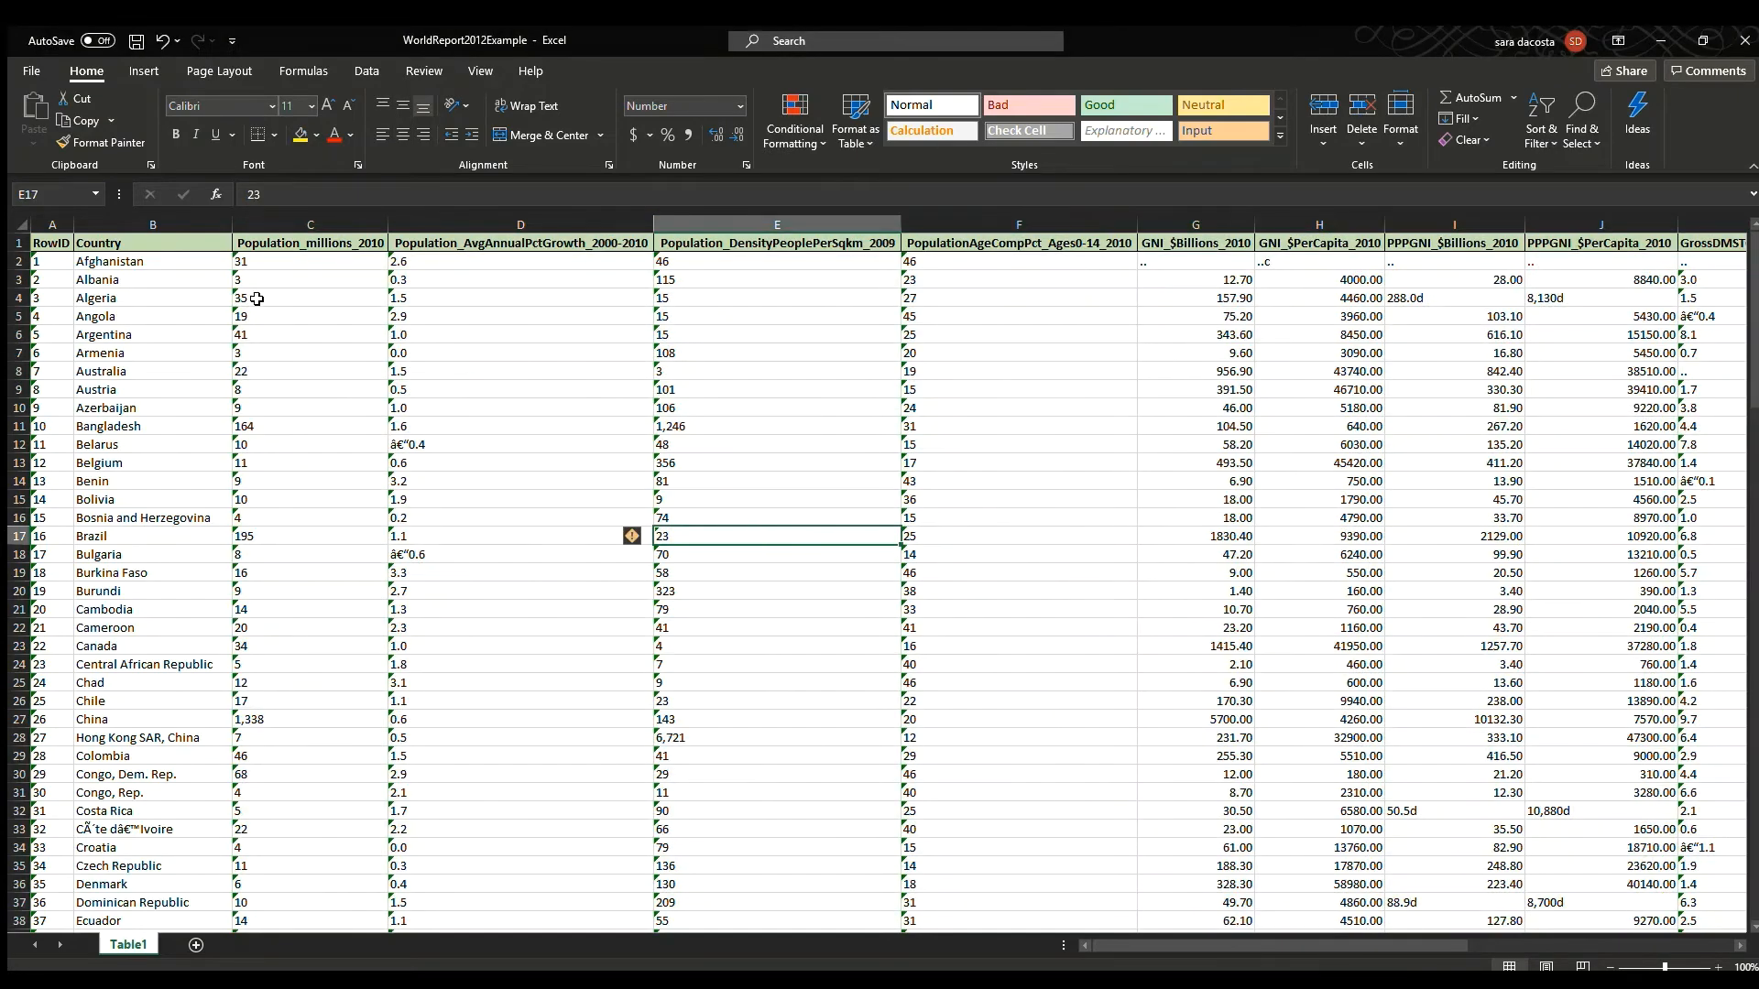
left_click(332, 284)
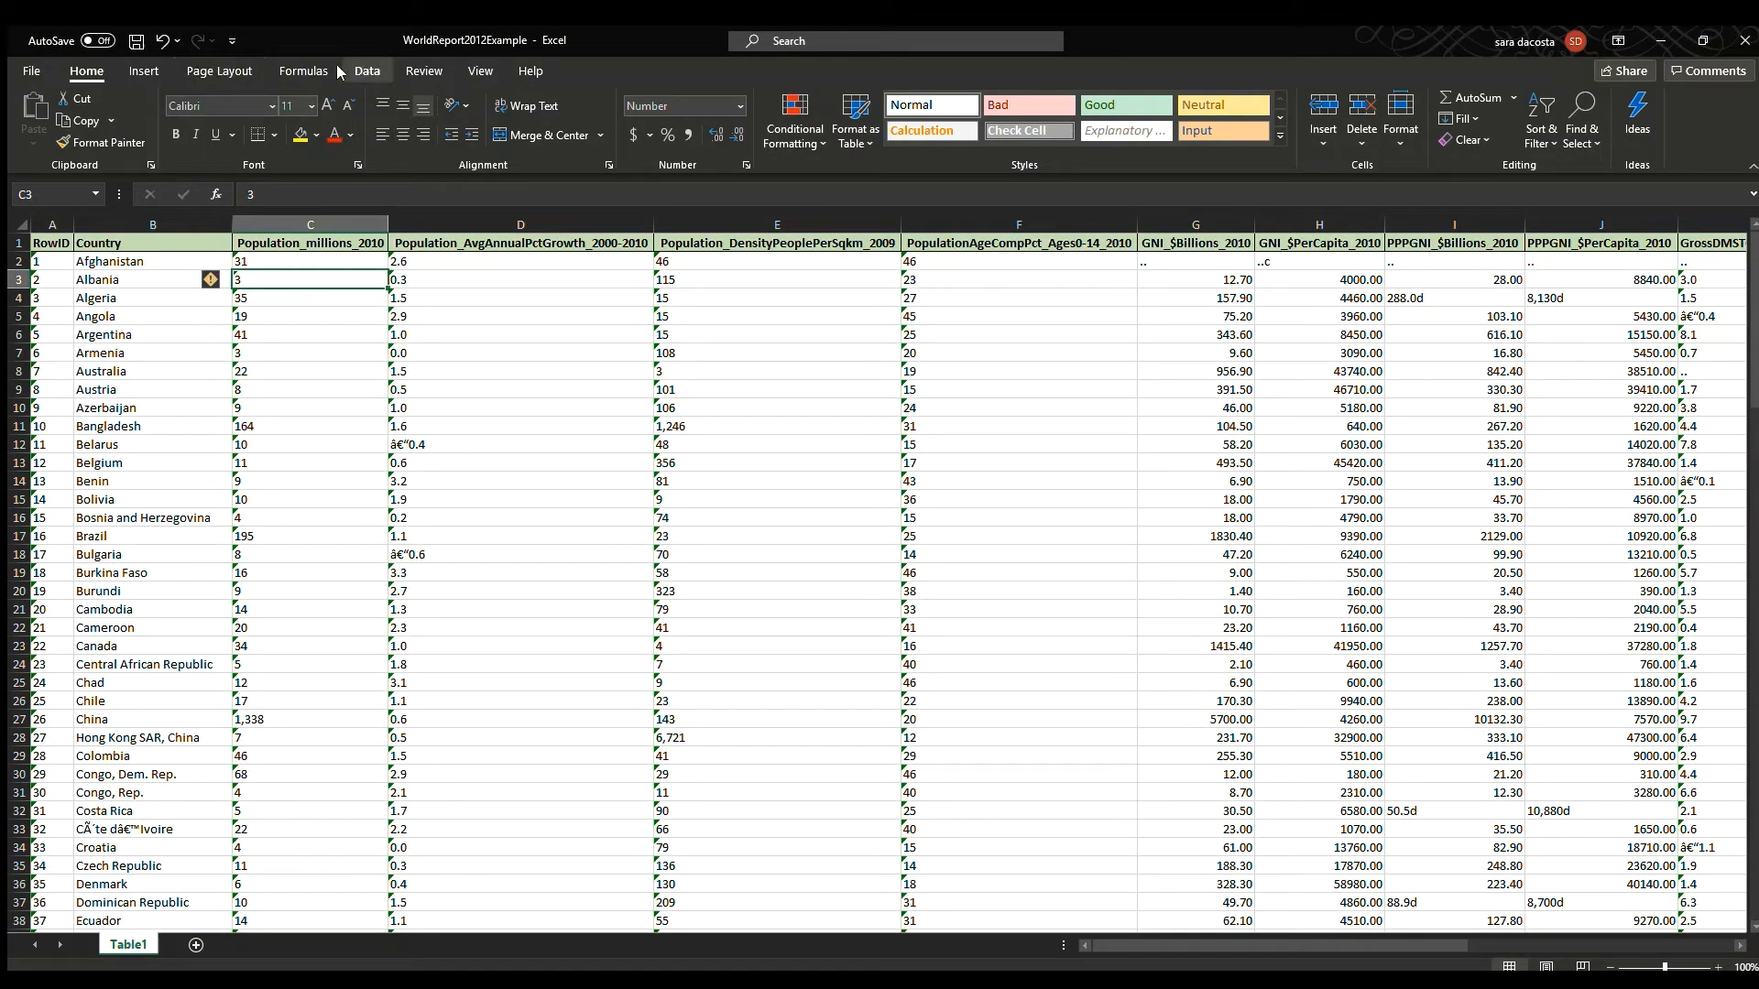
Create a table from the whole data range and load it as a query into a new sheet.
left_click(367, 70)
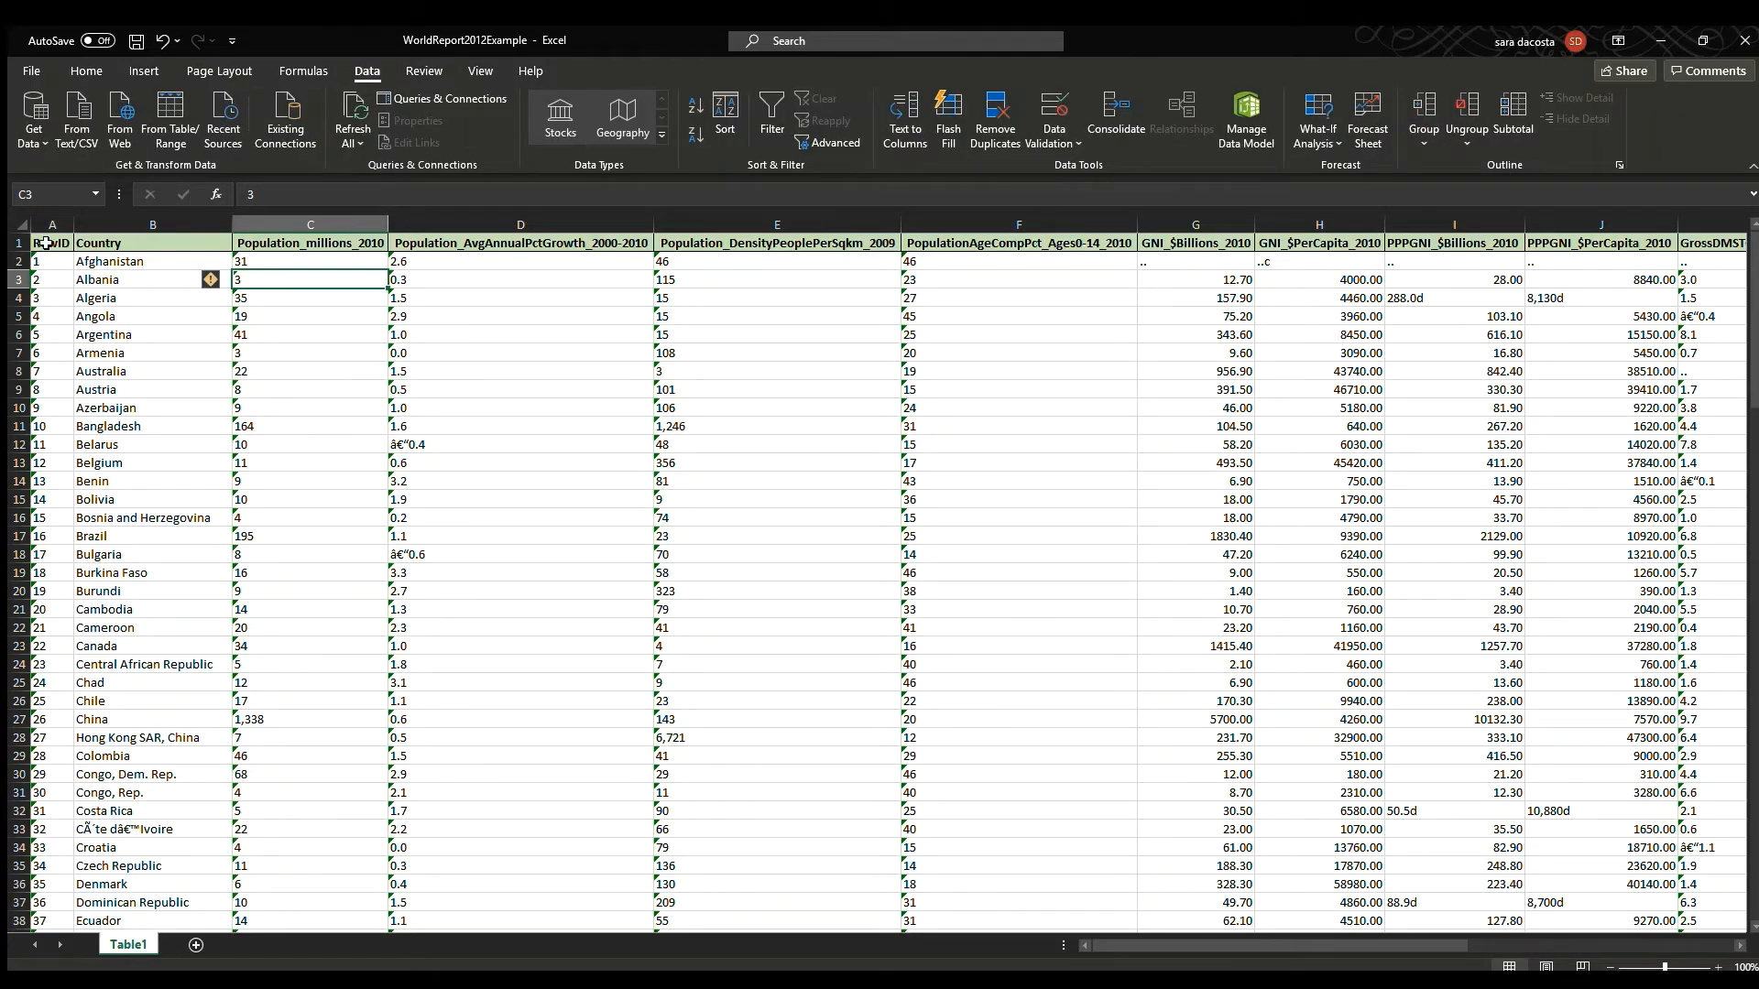
left_click_drag(44, 245, 1637, 768)
scroll(1067, 852, "up", 5)
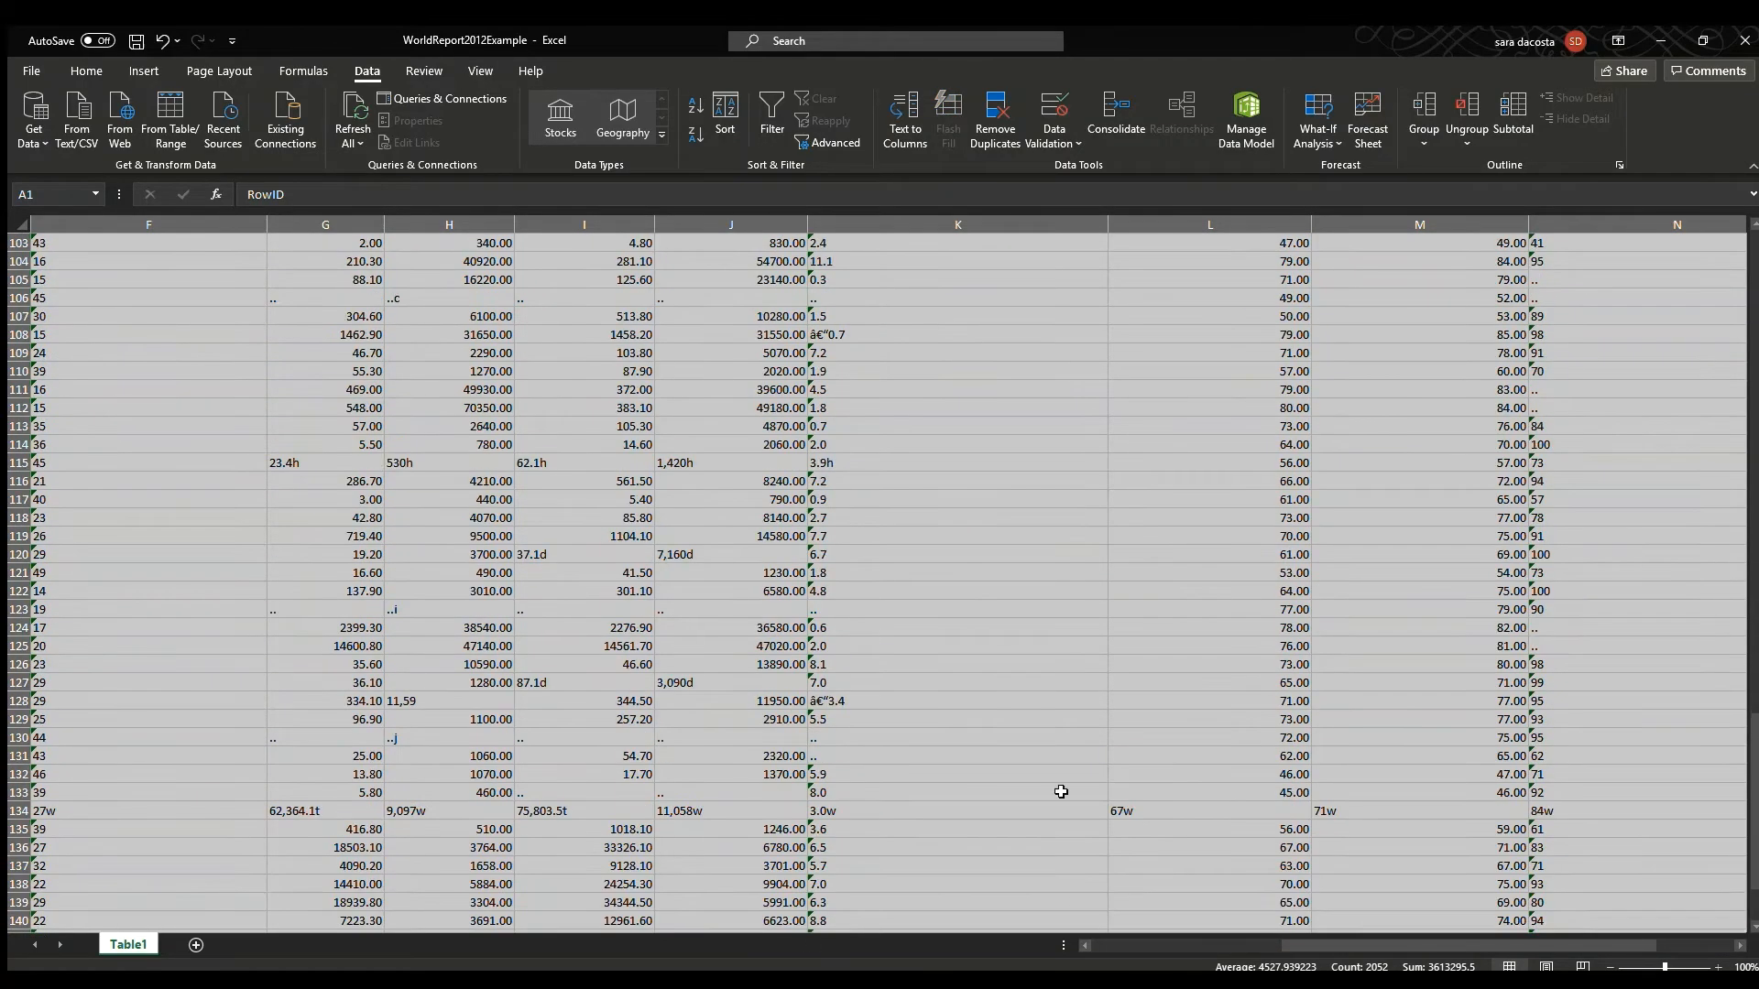
left_click(182, 133)
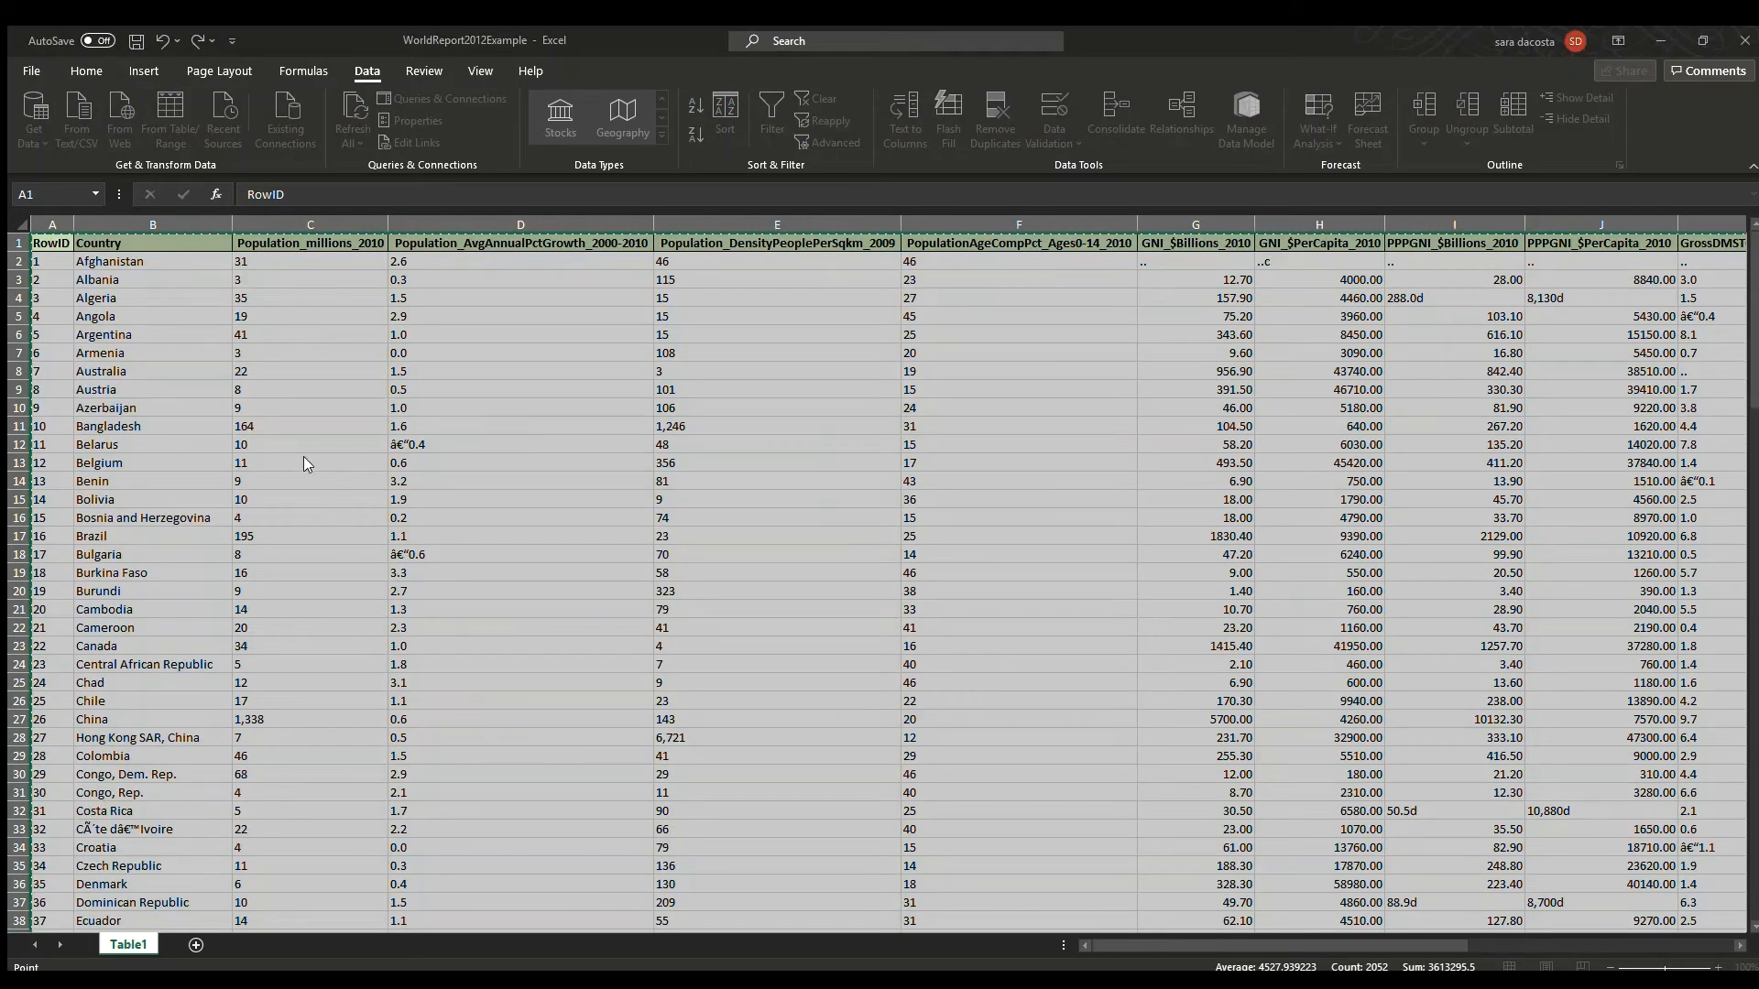
key("Return")
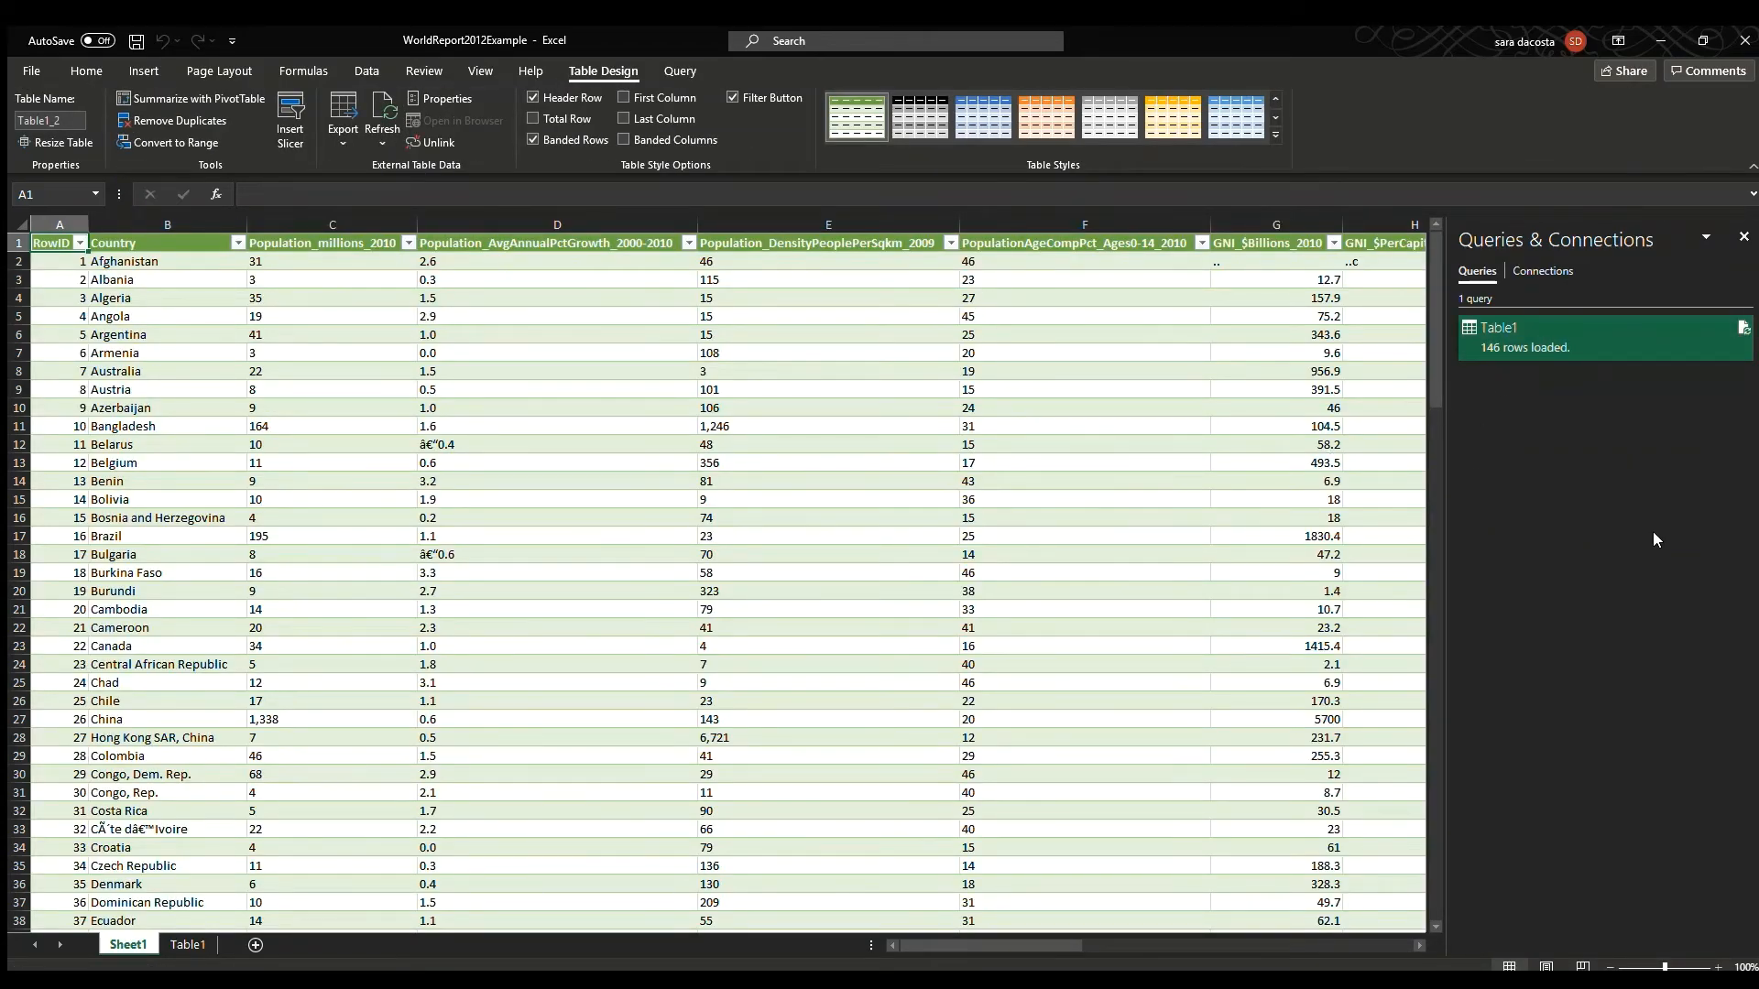
Open Ideas and insert the suggested line chart of LifeExpectancyAtBirth_Male_2009 by Country.
left_click(786, 42)
key("Return")
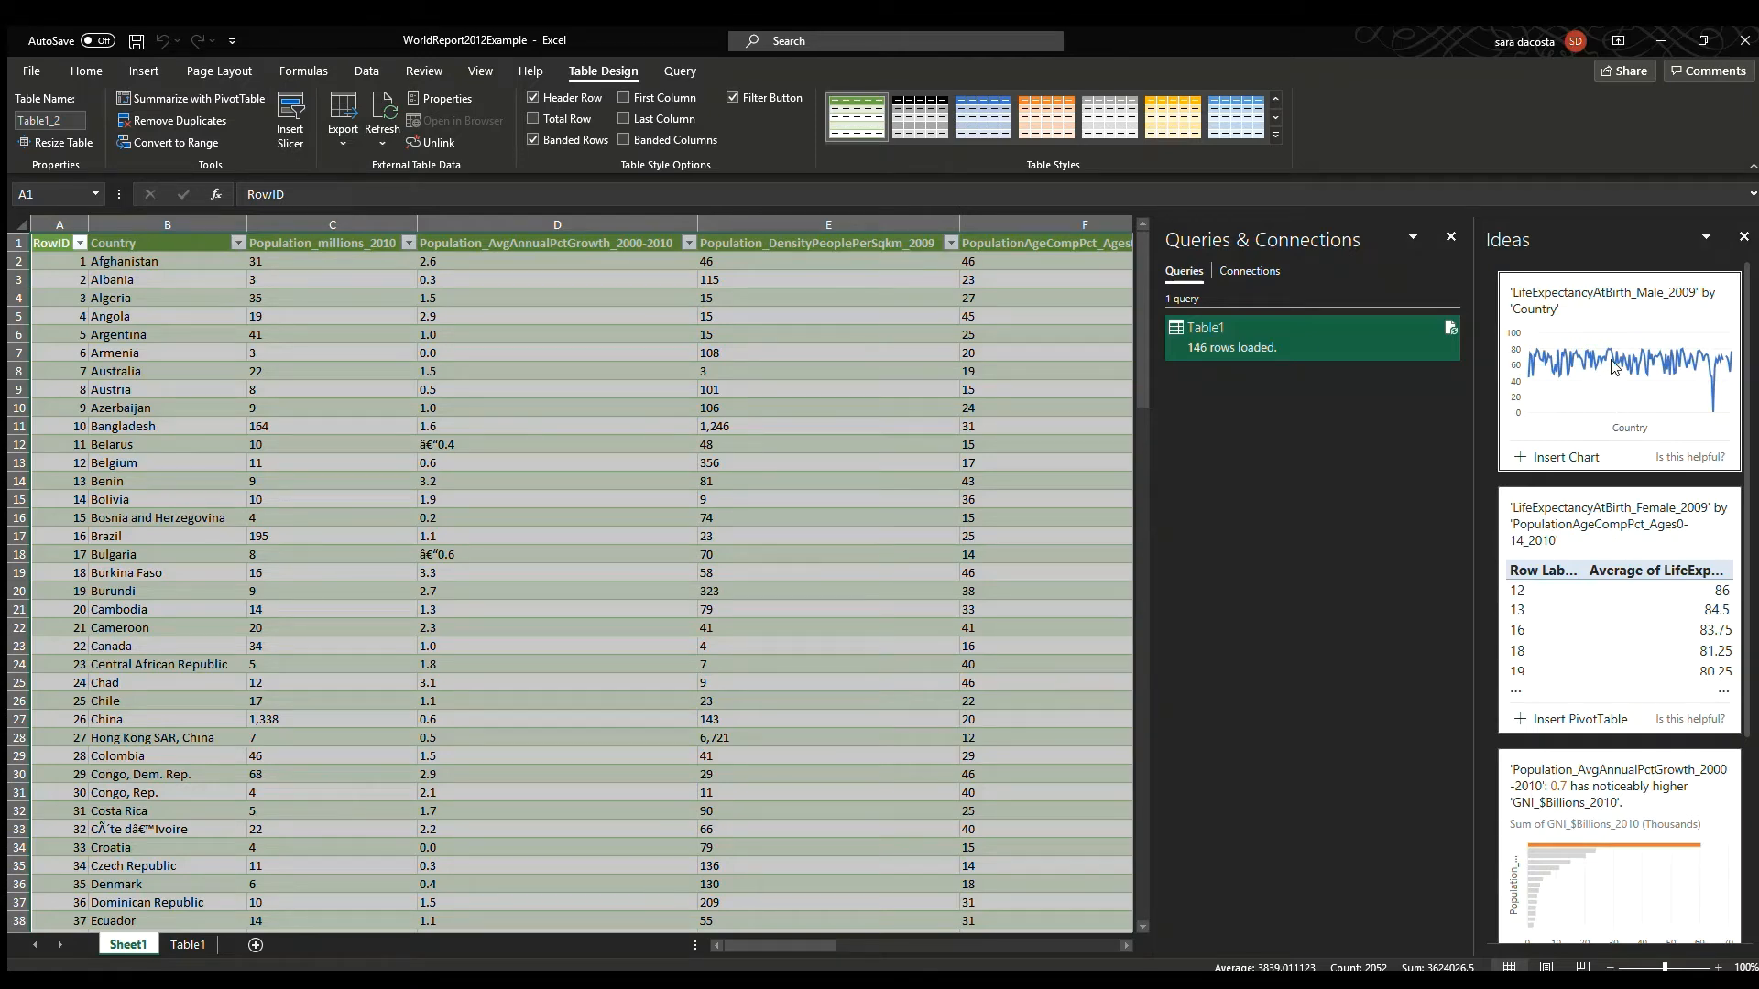
left_click(1558, 457)
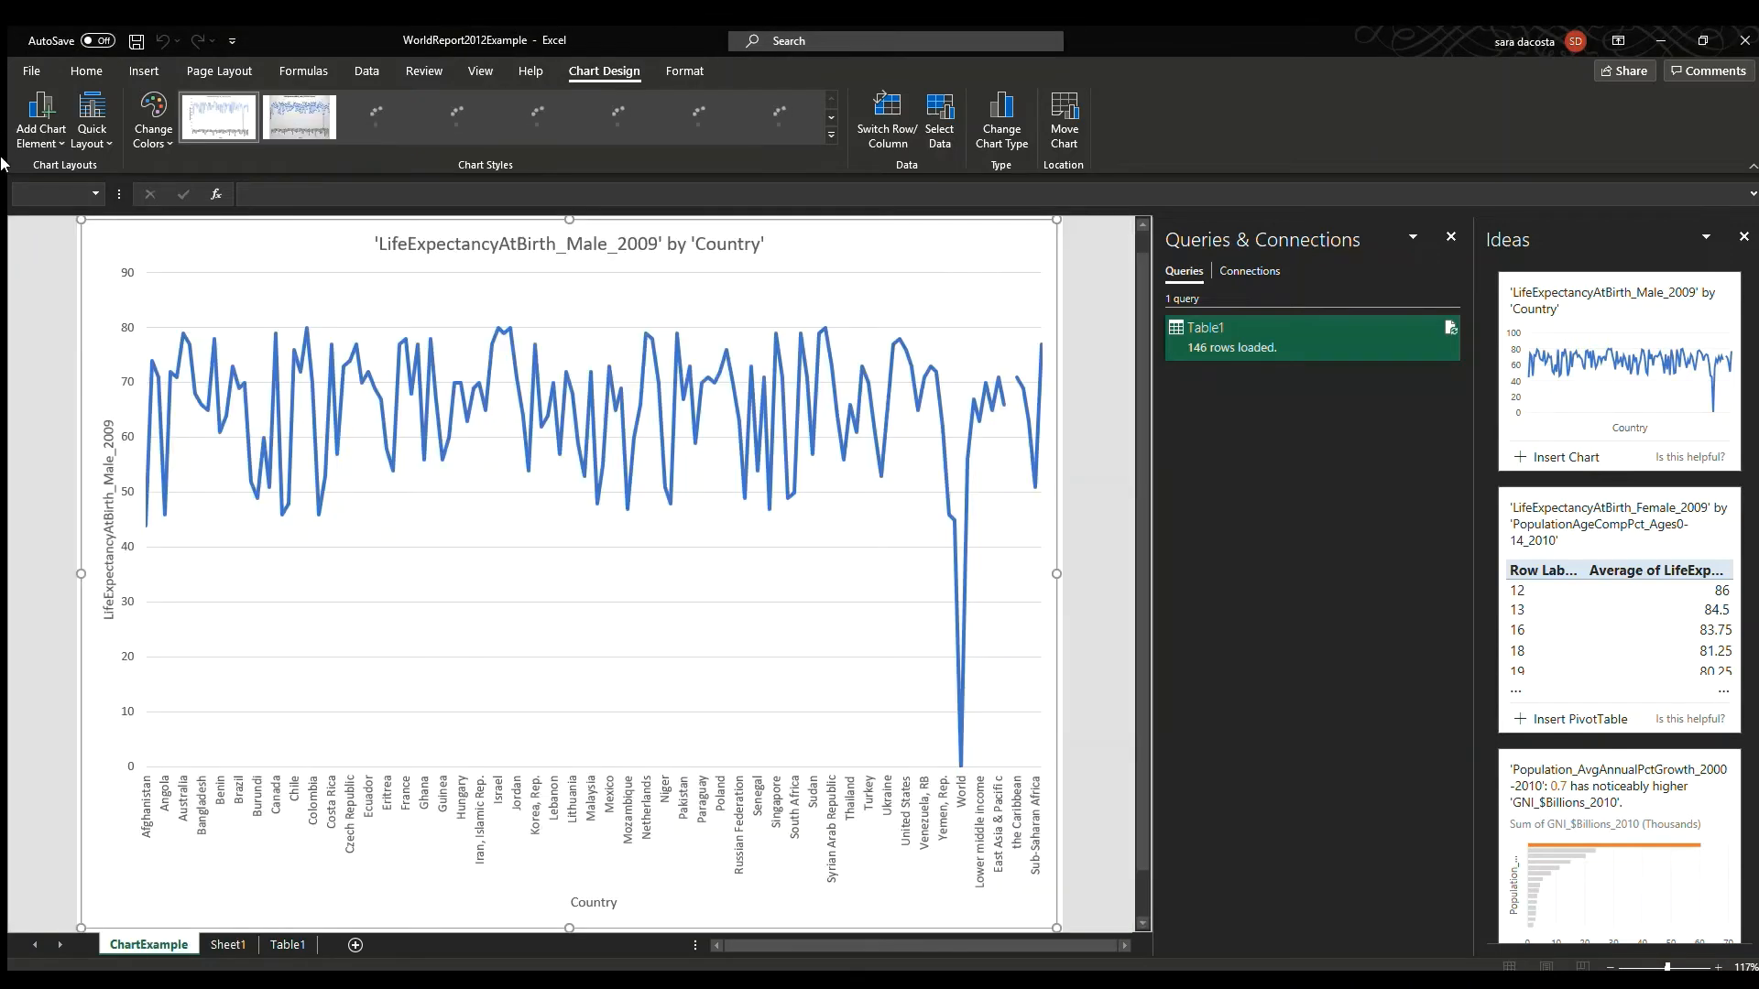
Apply a dark chart style with data labels to the life expectancy chart.
left_click(702, 116)
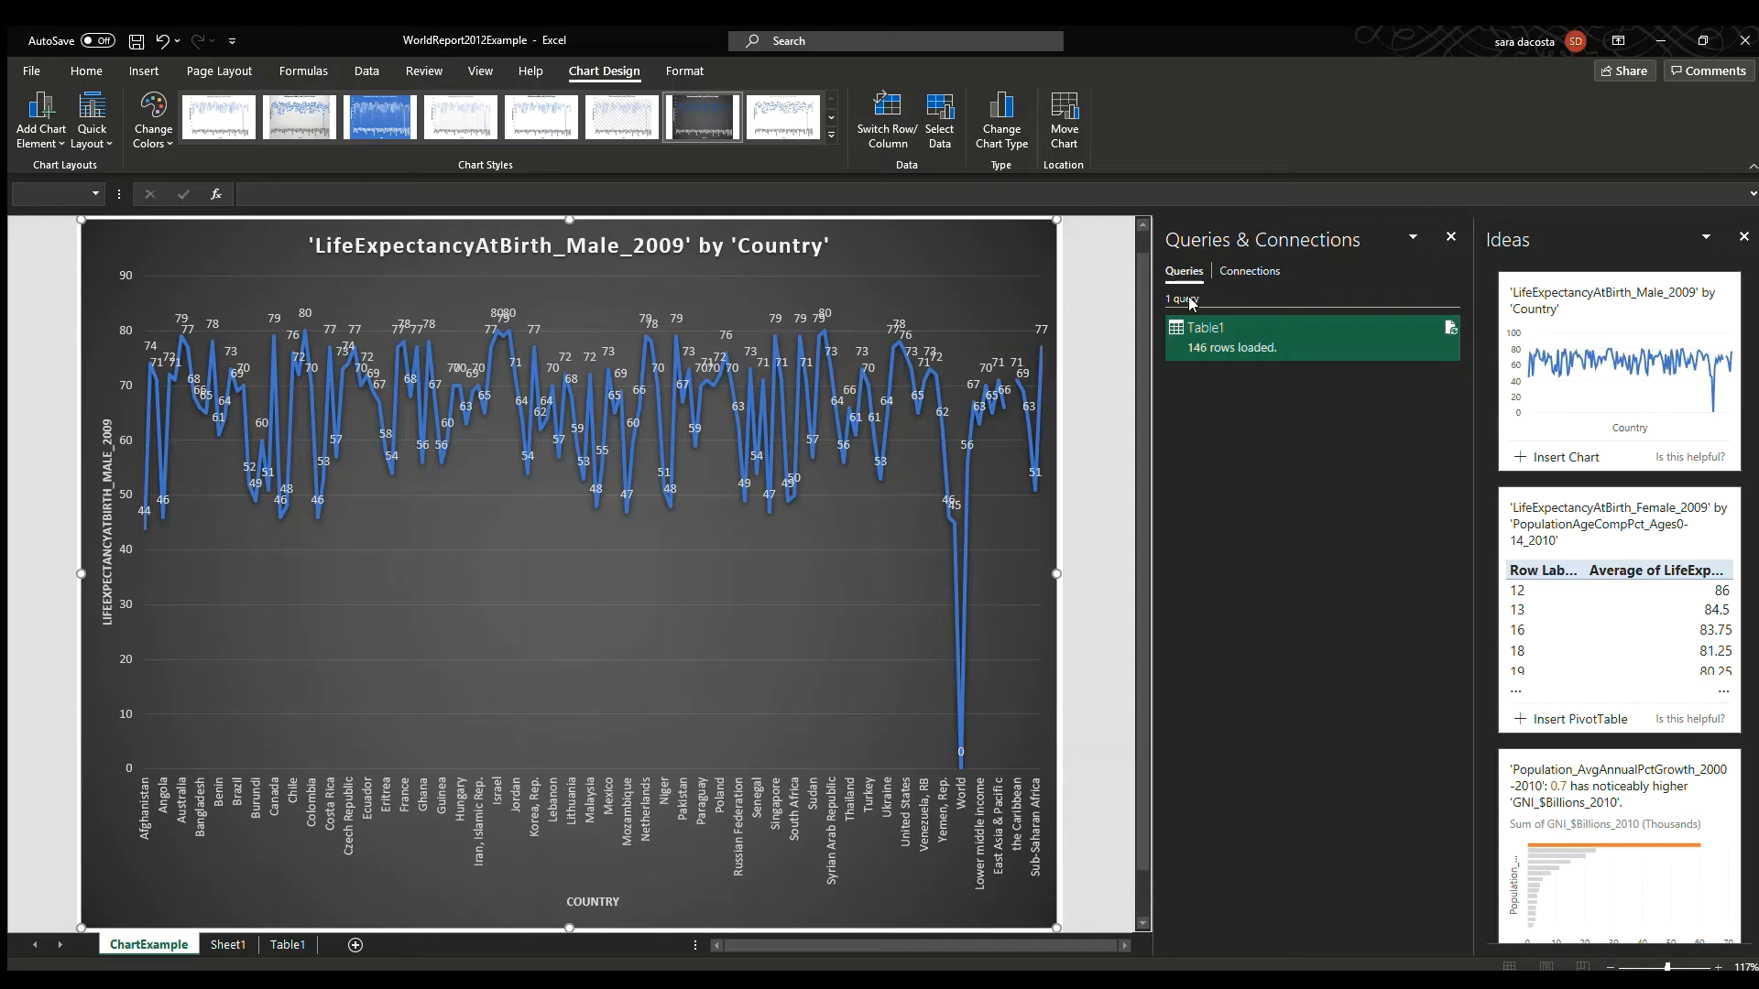
left_click(695, 682)
left_click(1102, 574)
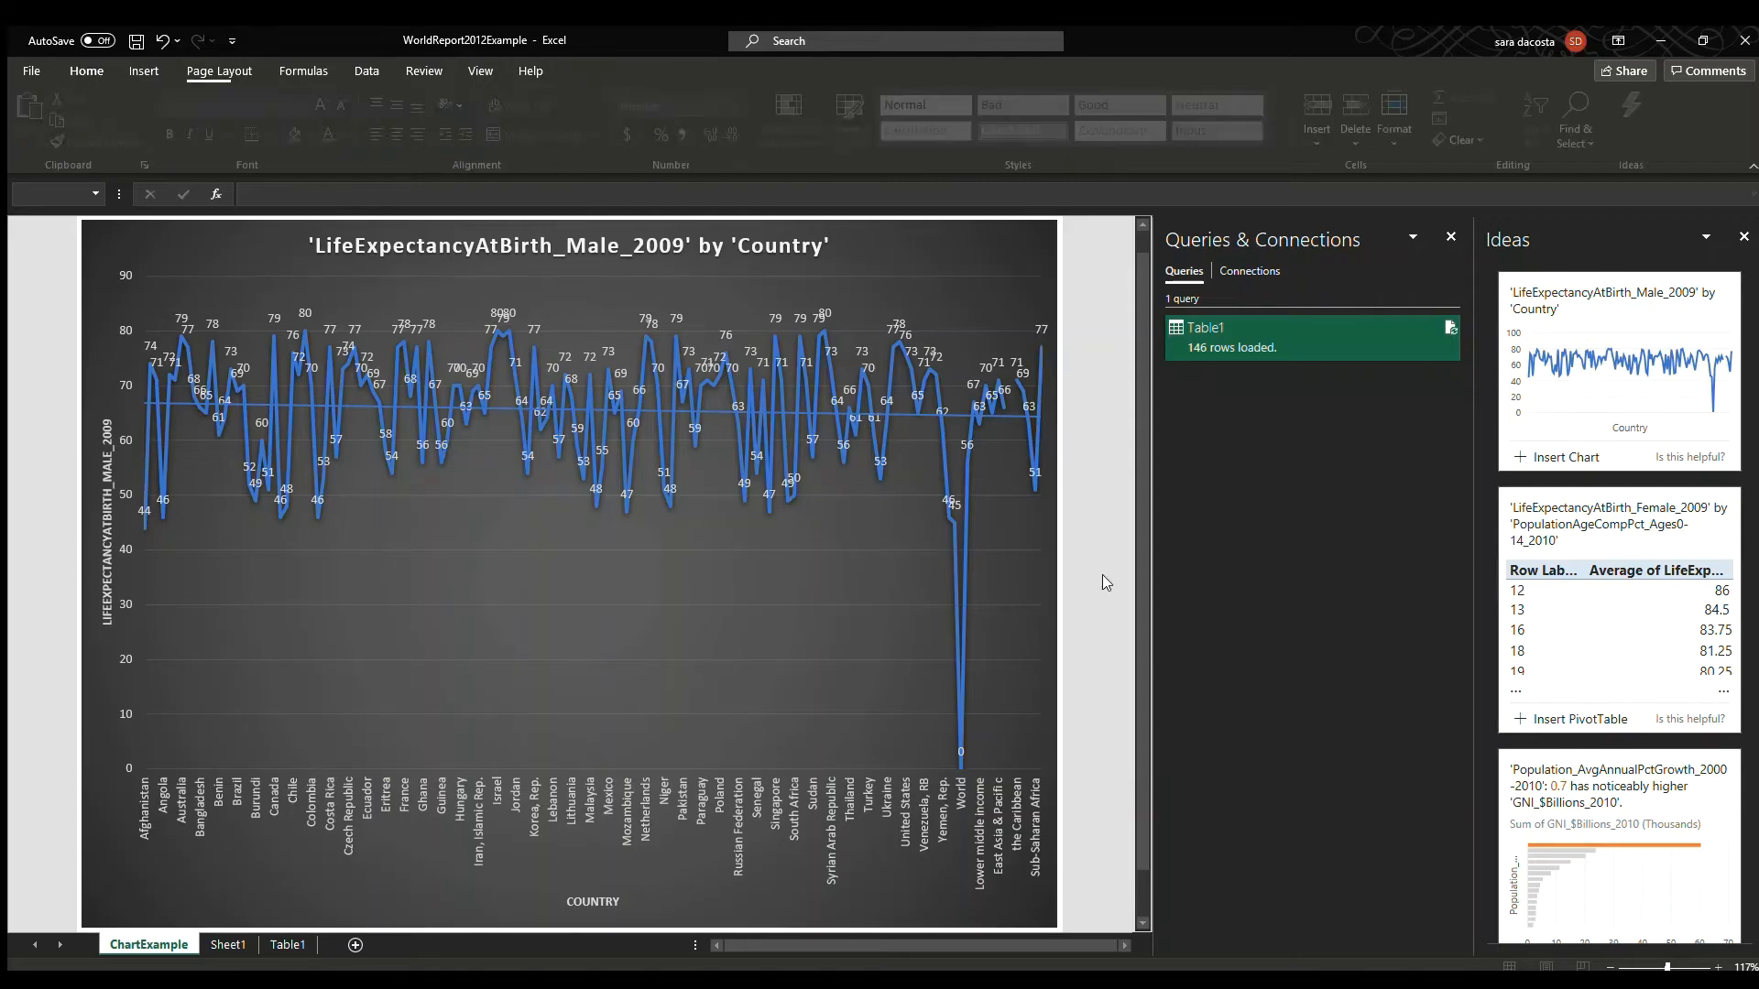
Switch to the Table1 sheet and close the Queries & Connections pane.
left_click(228, 944)
left_click_drag(837, 945, 779, 946)
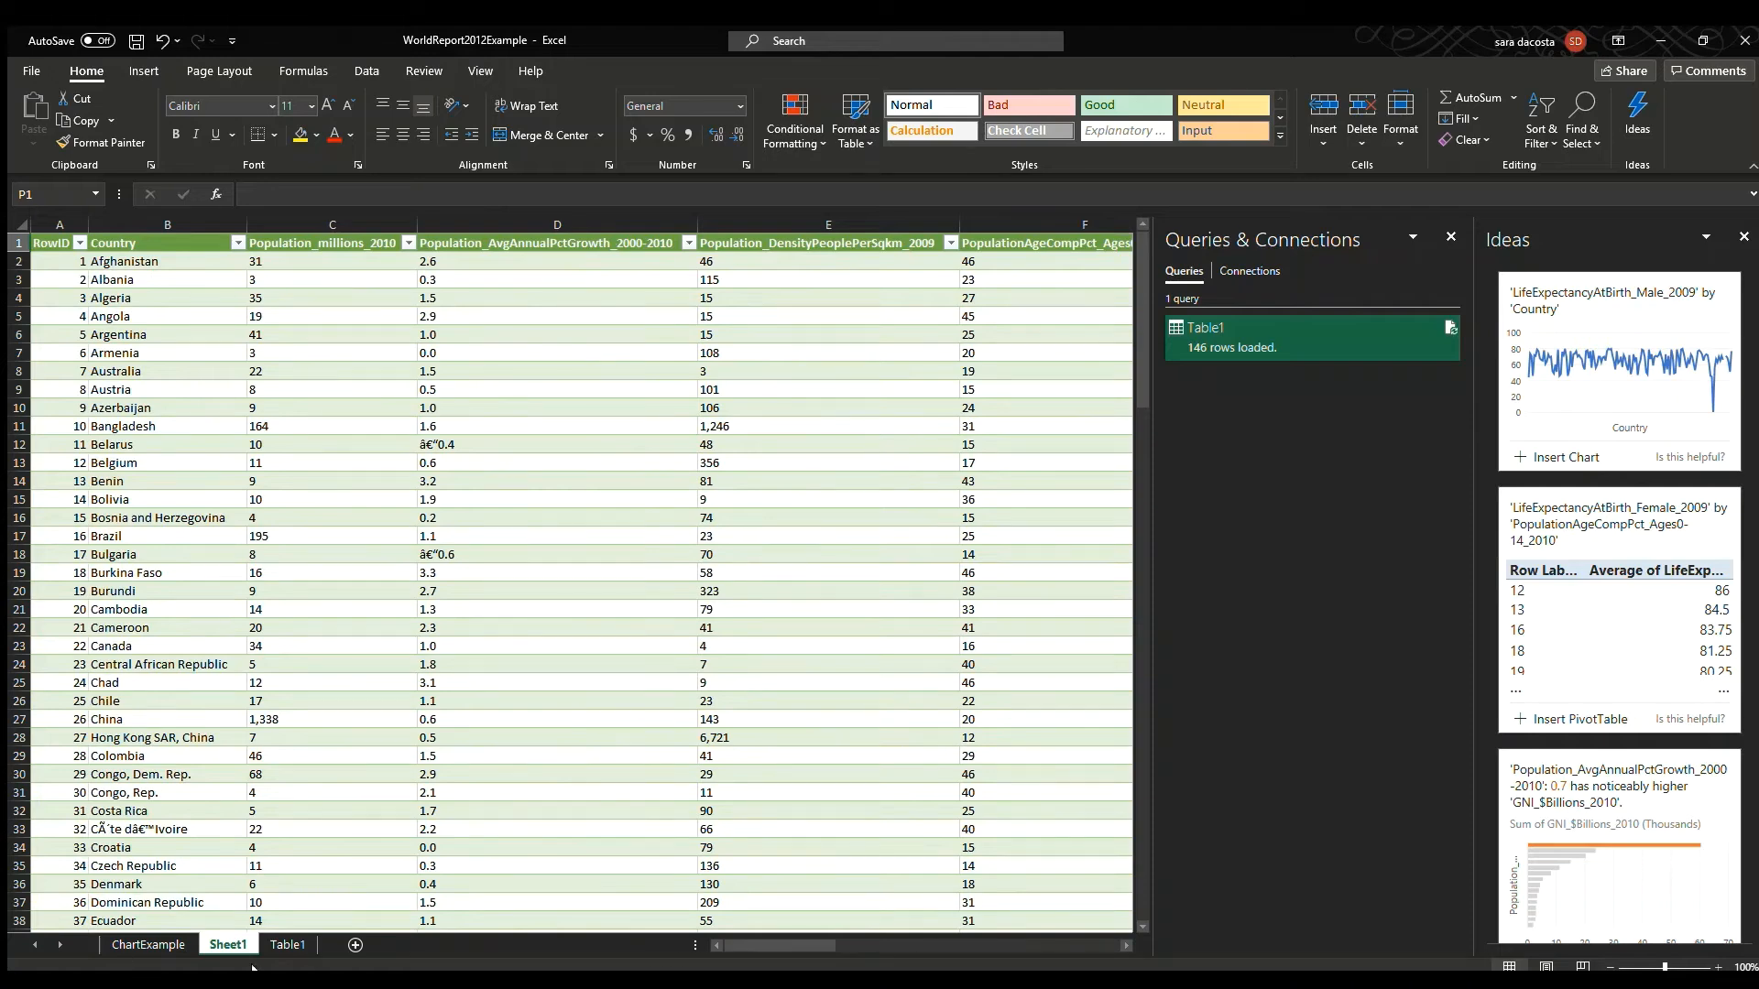
left_click(287, 944)
left_click(294, 626)
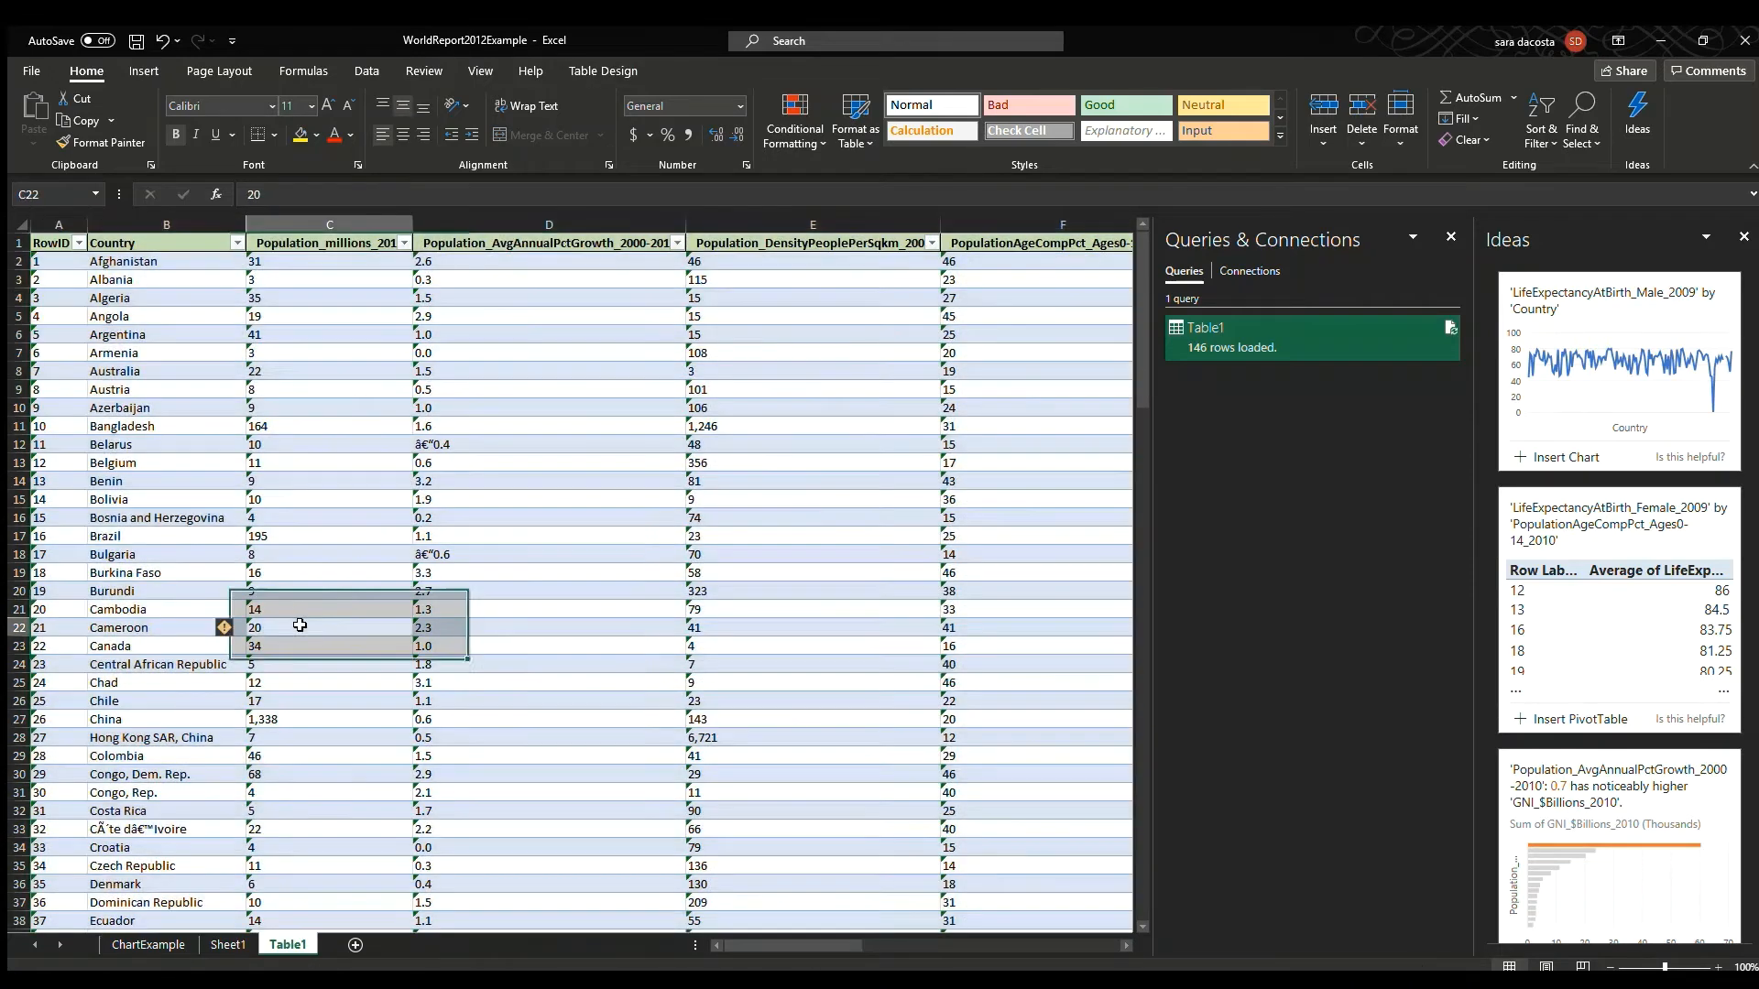
left_click(1451, 236)
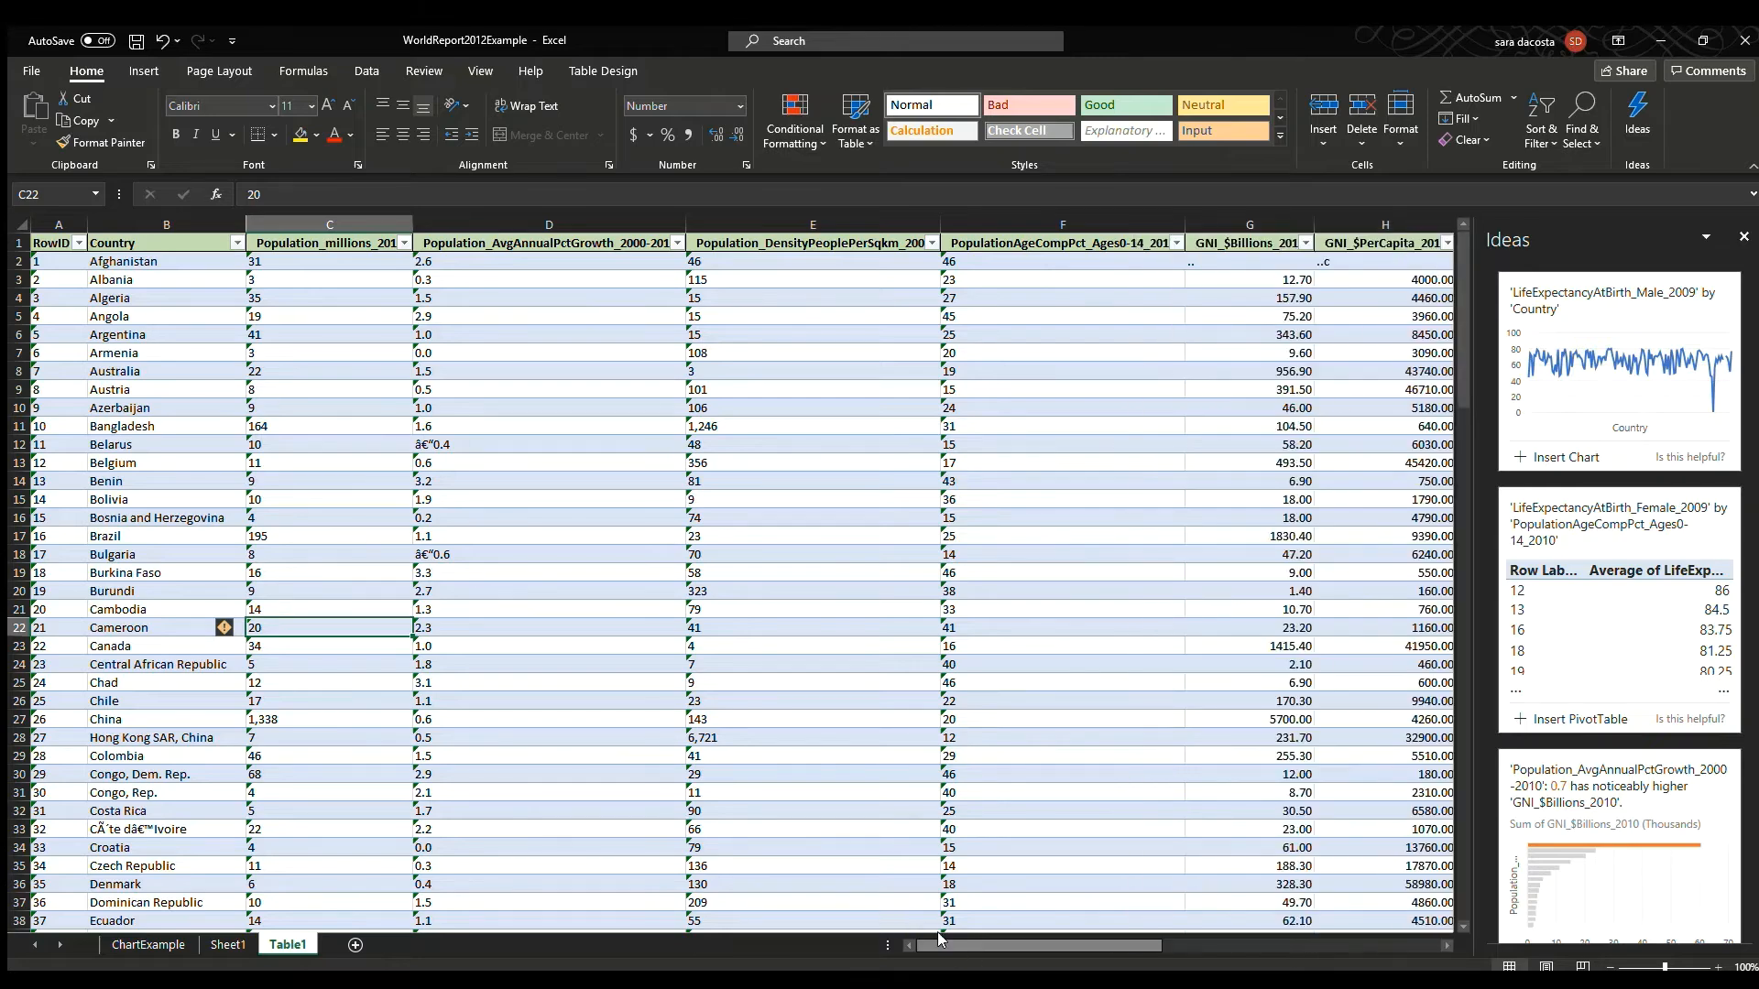
Sort the table by GNI_$PerCapita_2010 in ascending order.
left_click_drag(938, 939, 1062, 953)
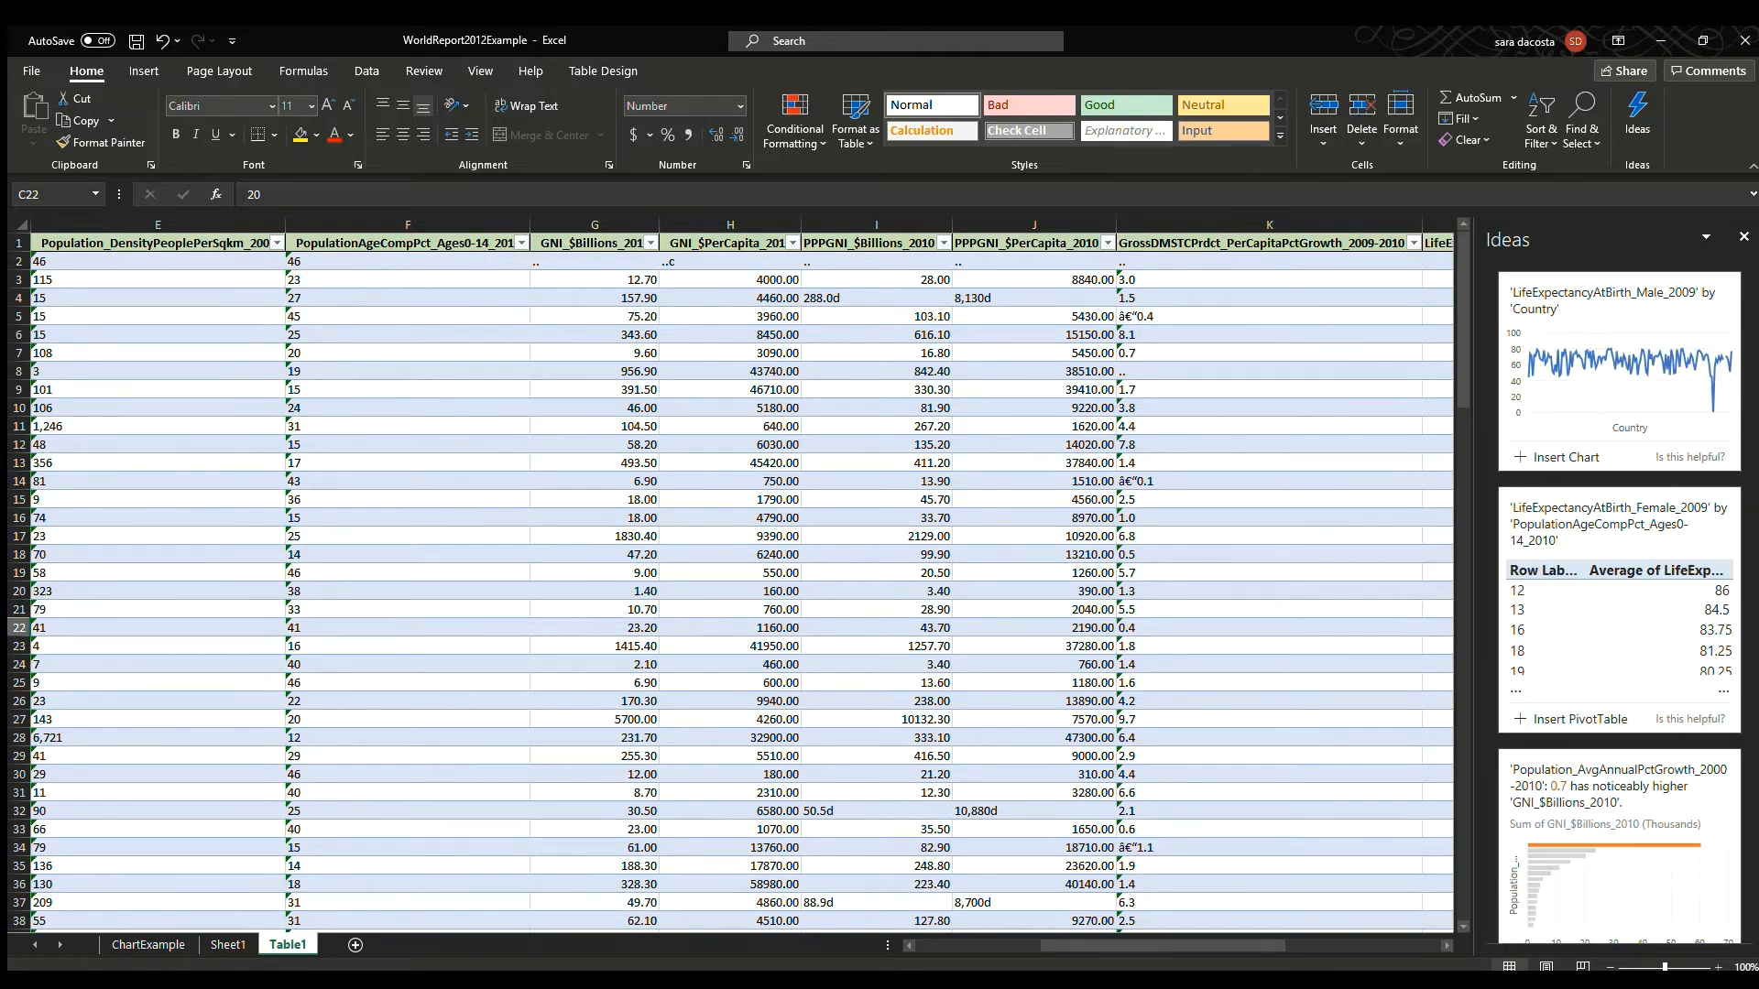
mouse_move(1189, 945)
left_mouse_down()
mouse_move(1074, 934)
mouse_move(1192, 916)
left_mouse_up()
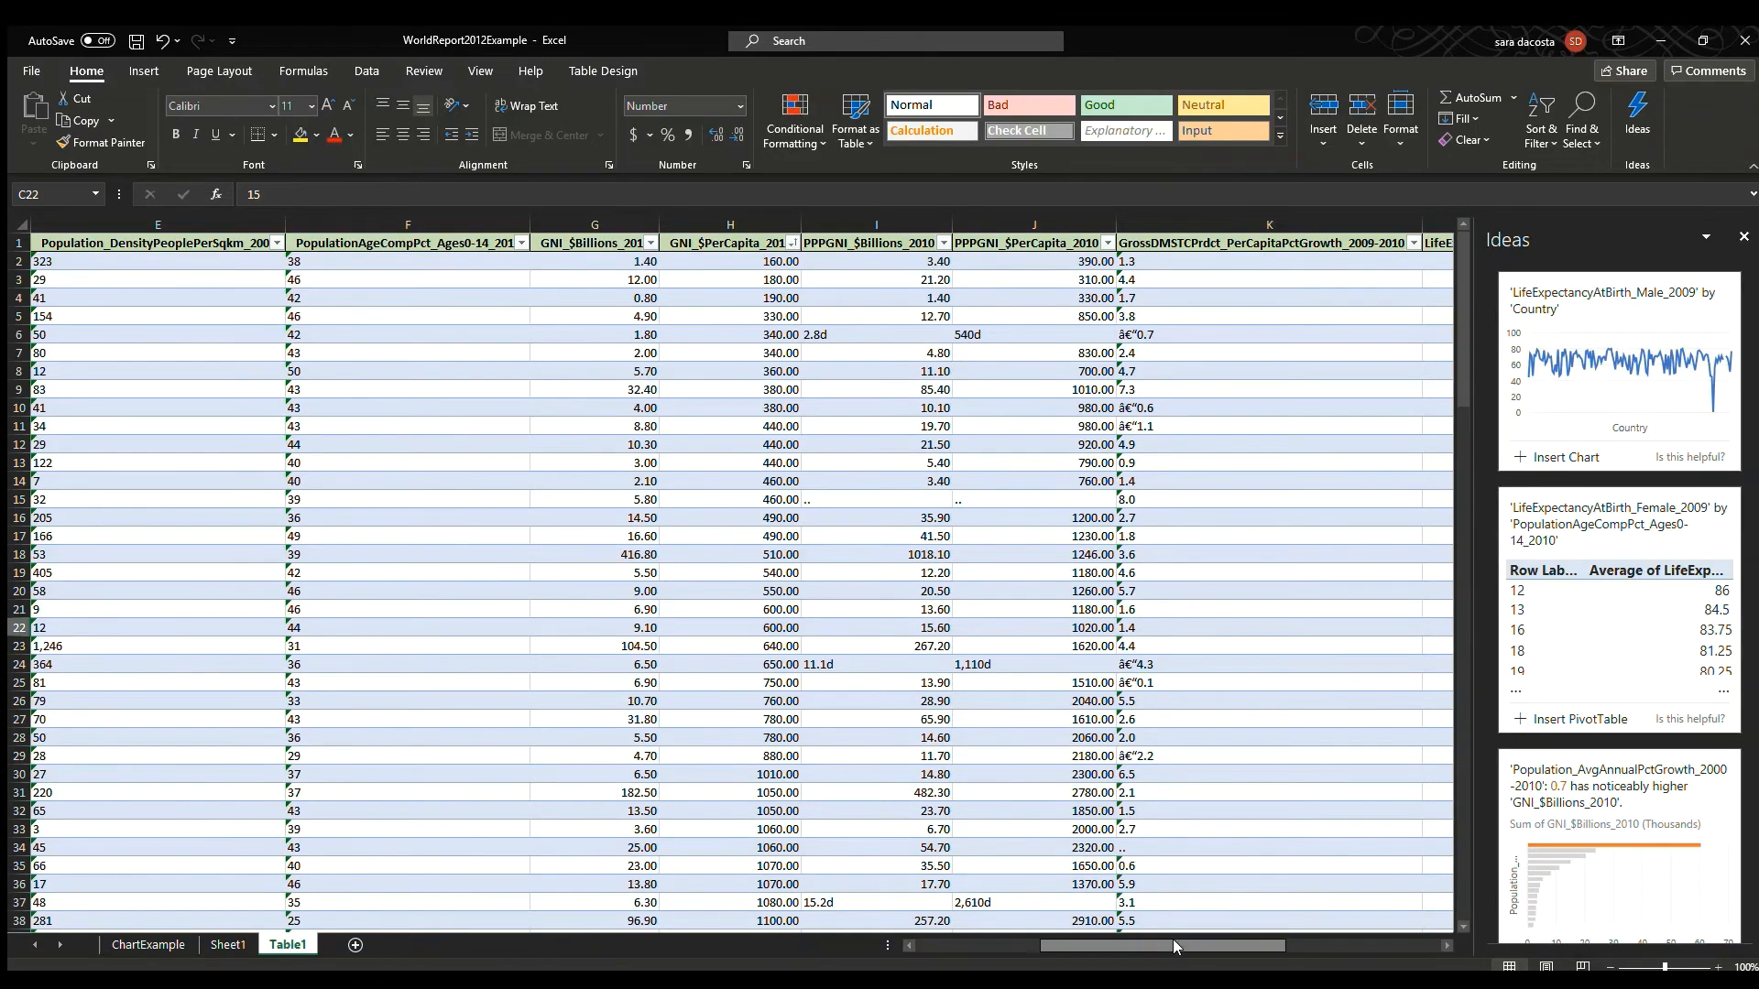
left_click_drag(1172, 946, 1018, 948)
left_click(167, 262)
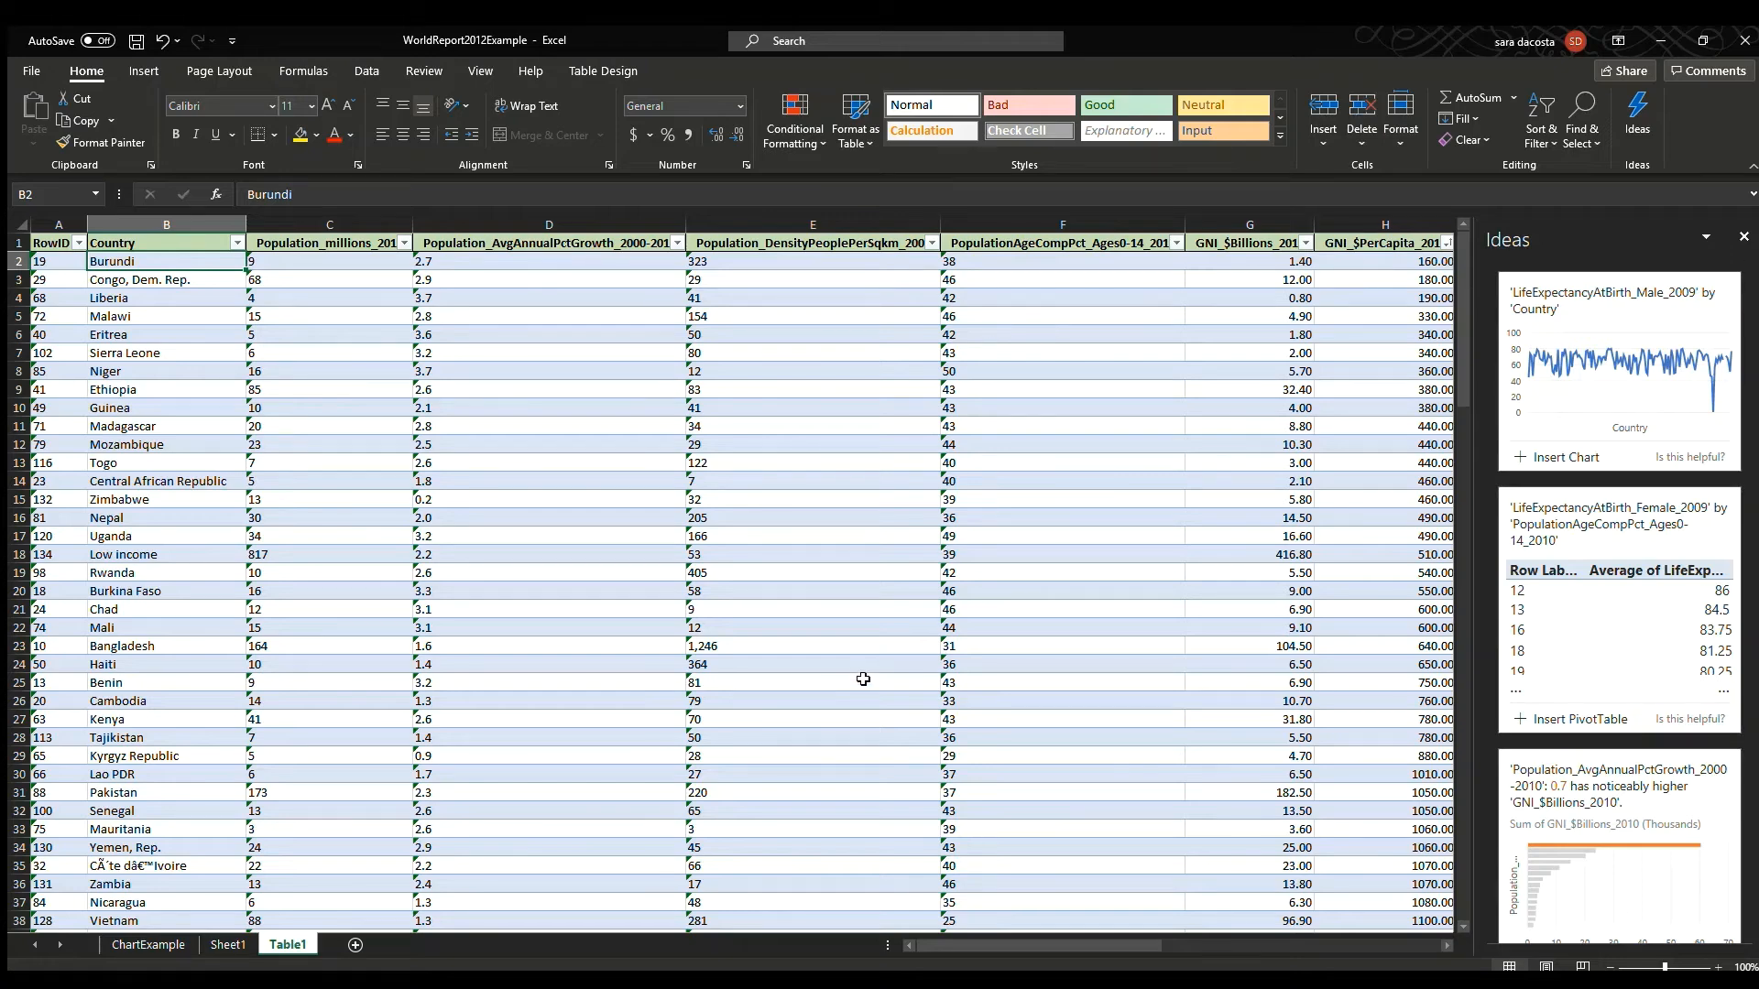
Zoom to the selected cell and back to 100% to inspect the table.
scroll(863, 680, "down", 2)
scroll(863, 679, "up", 2)
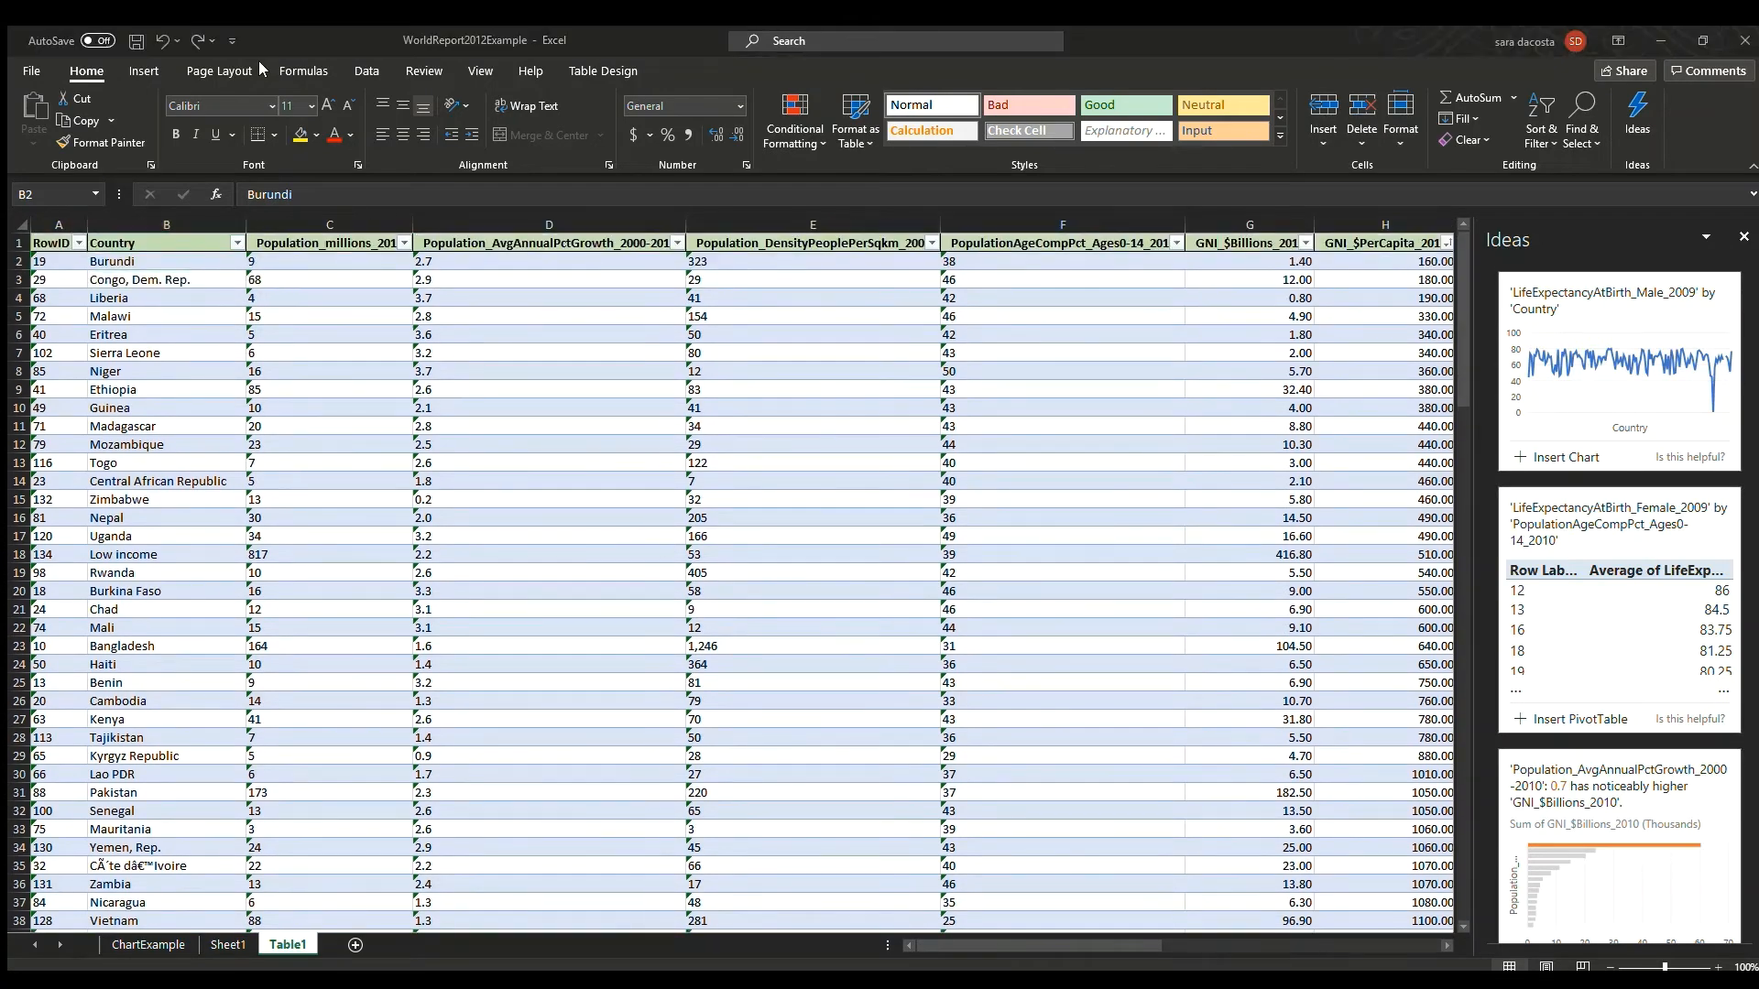
left_click(603, 339)
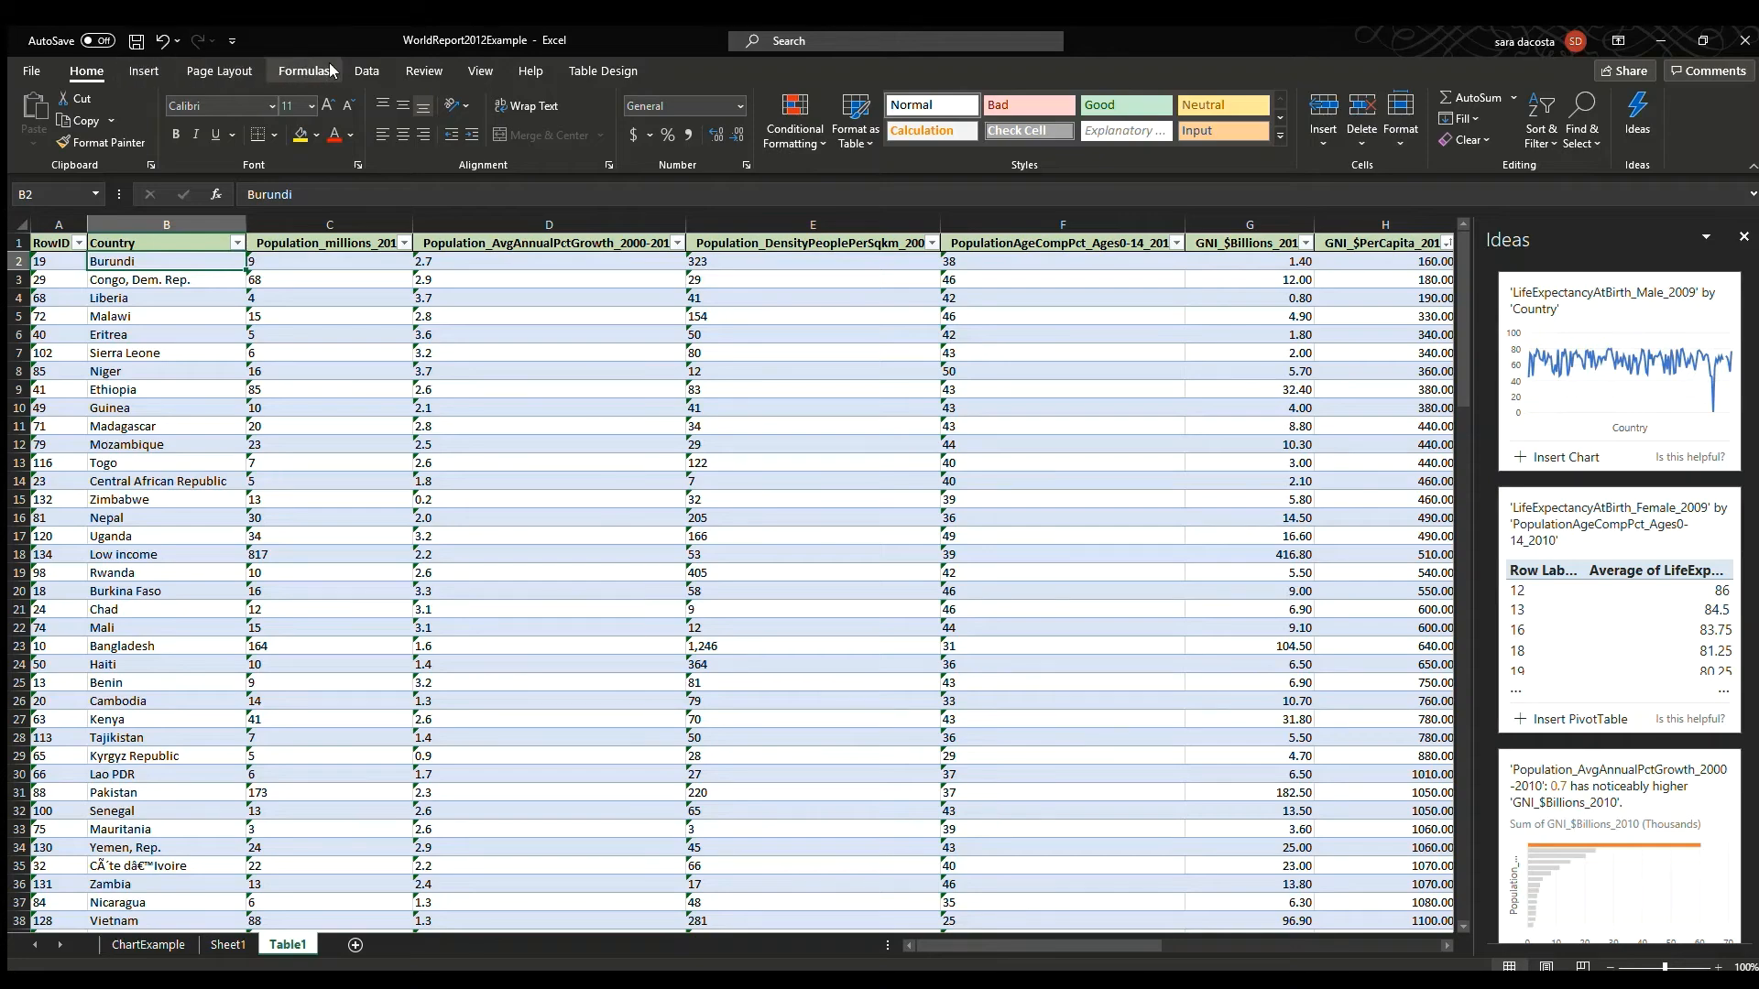
left_click(480, 71)
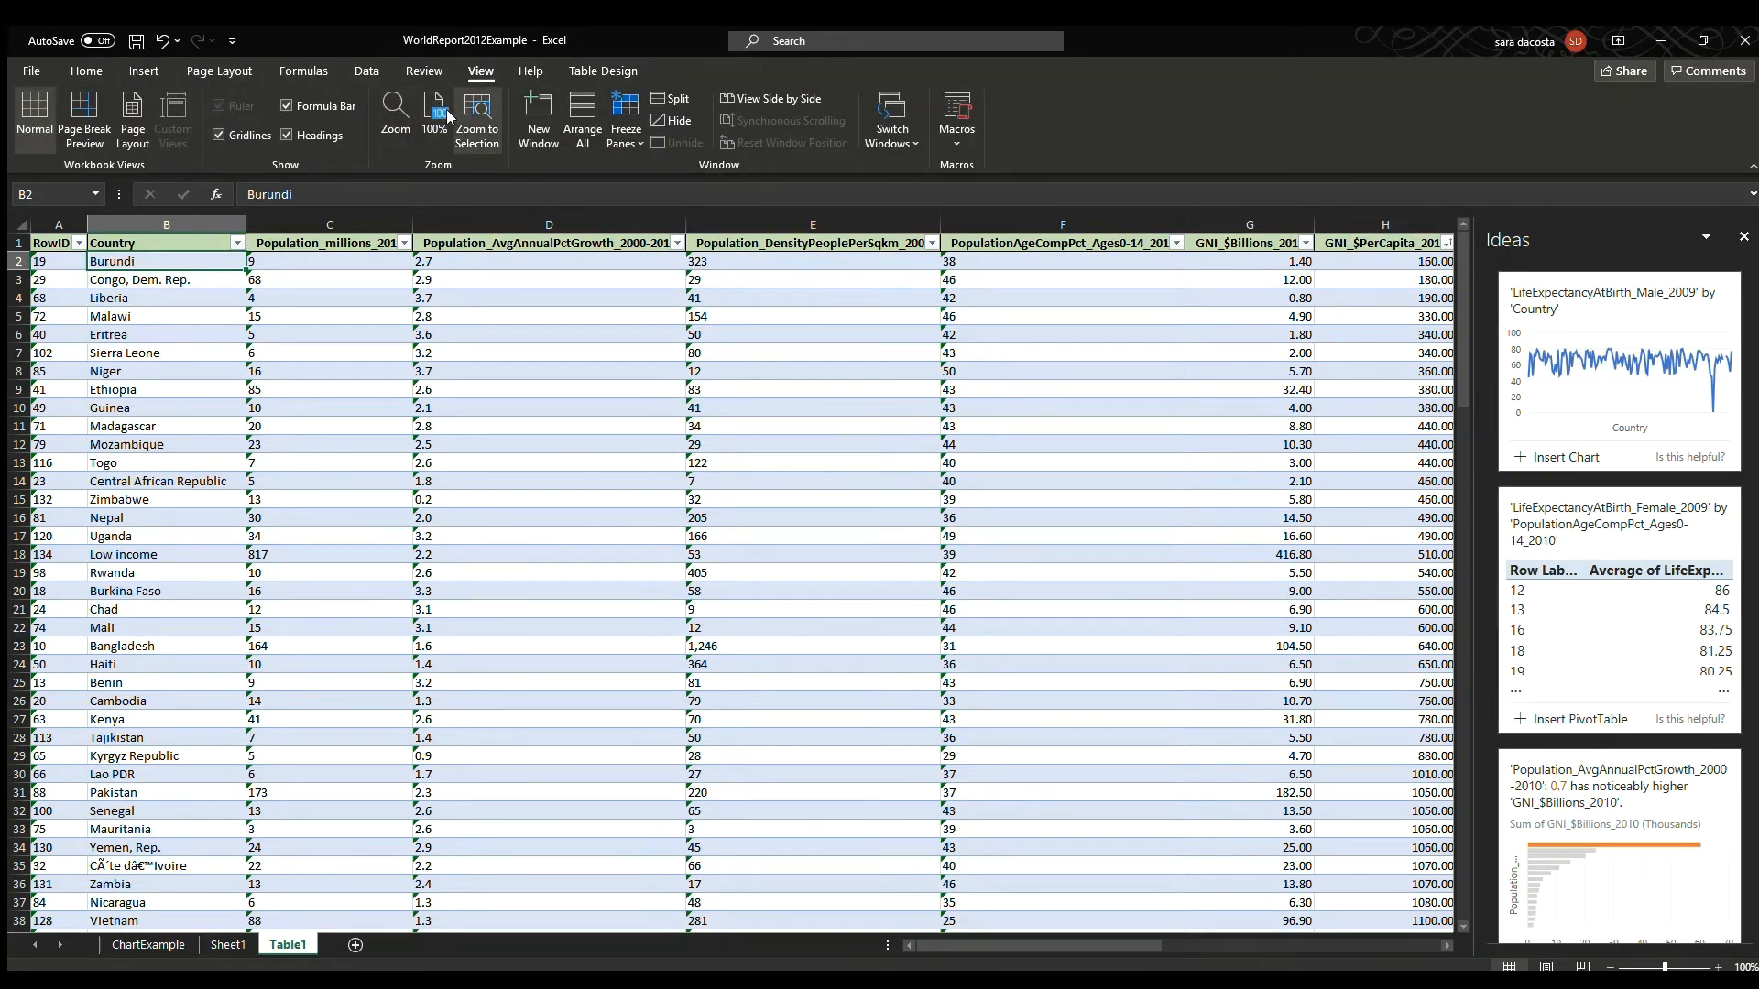
left_click(476, 119)
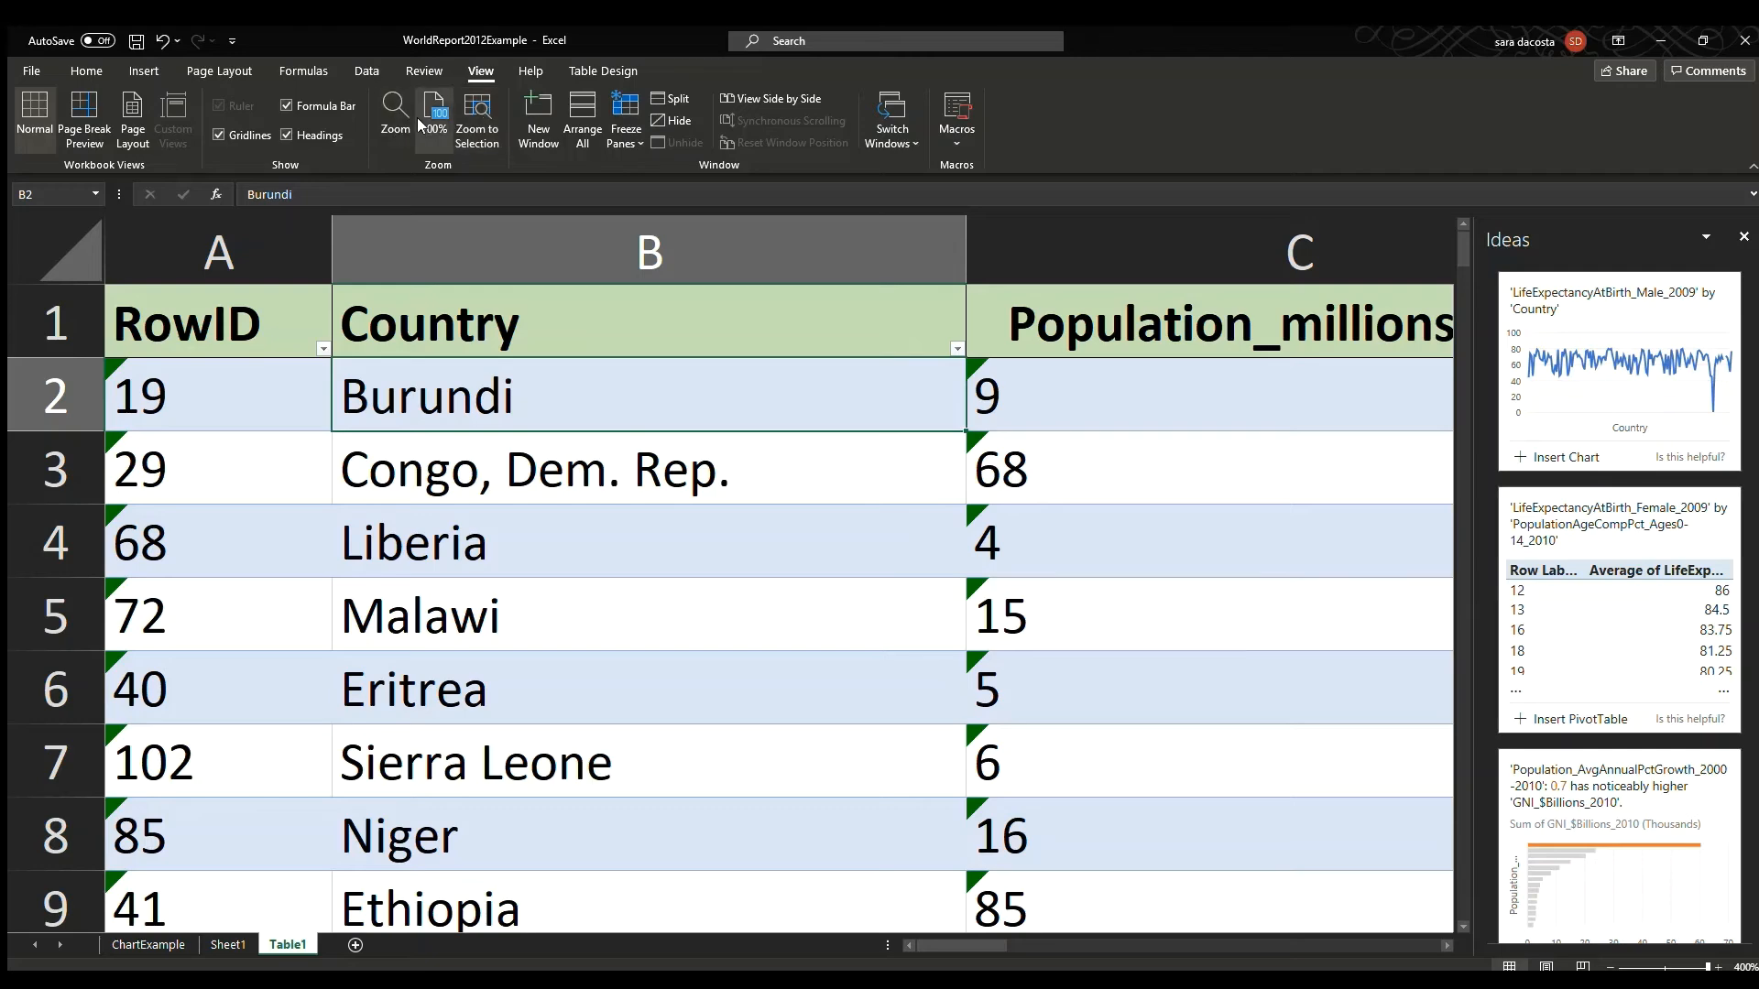
left_click(418, 117)
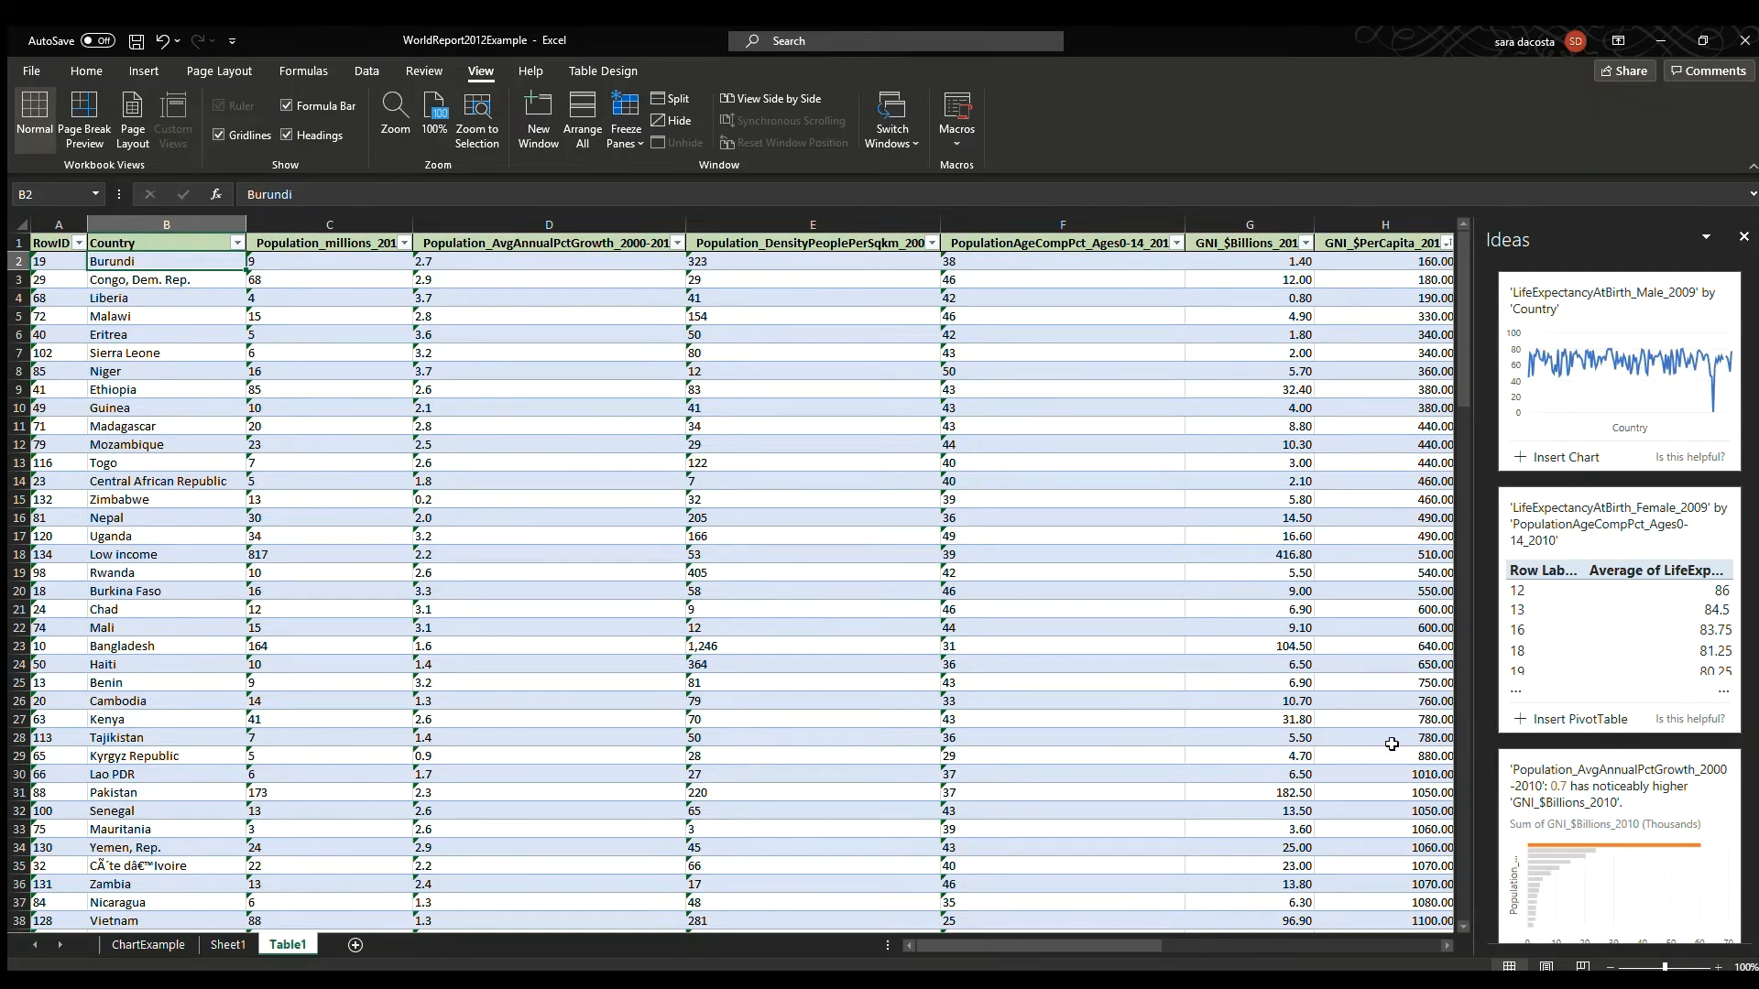
Try sorting the table by GNI_$PerCapita_2010 in descending order, then undo the sort.
left_click(1130, 653)
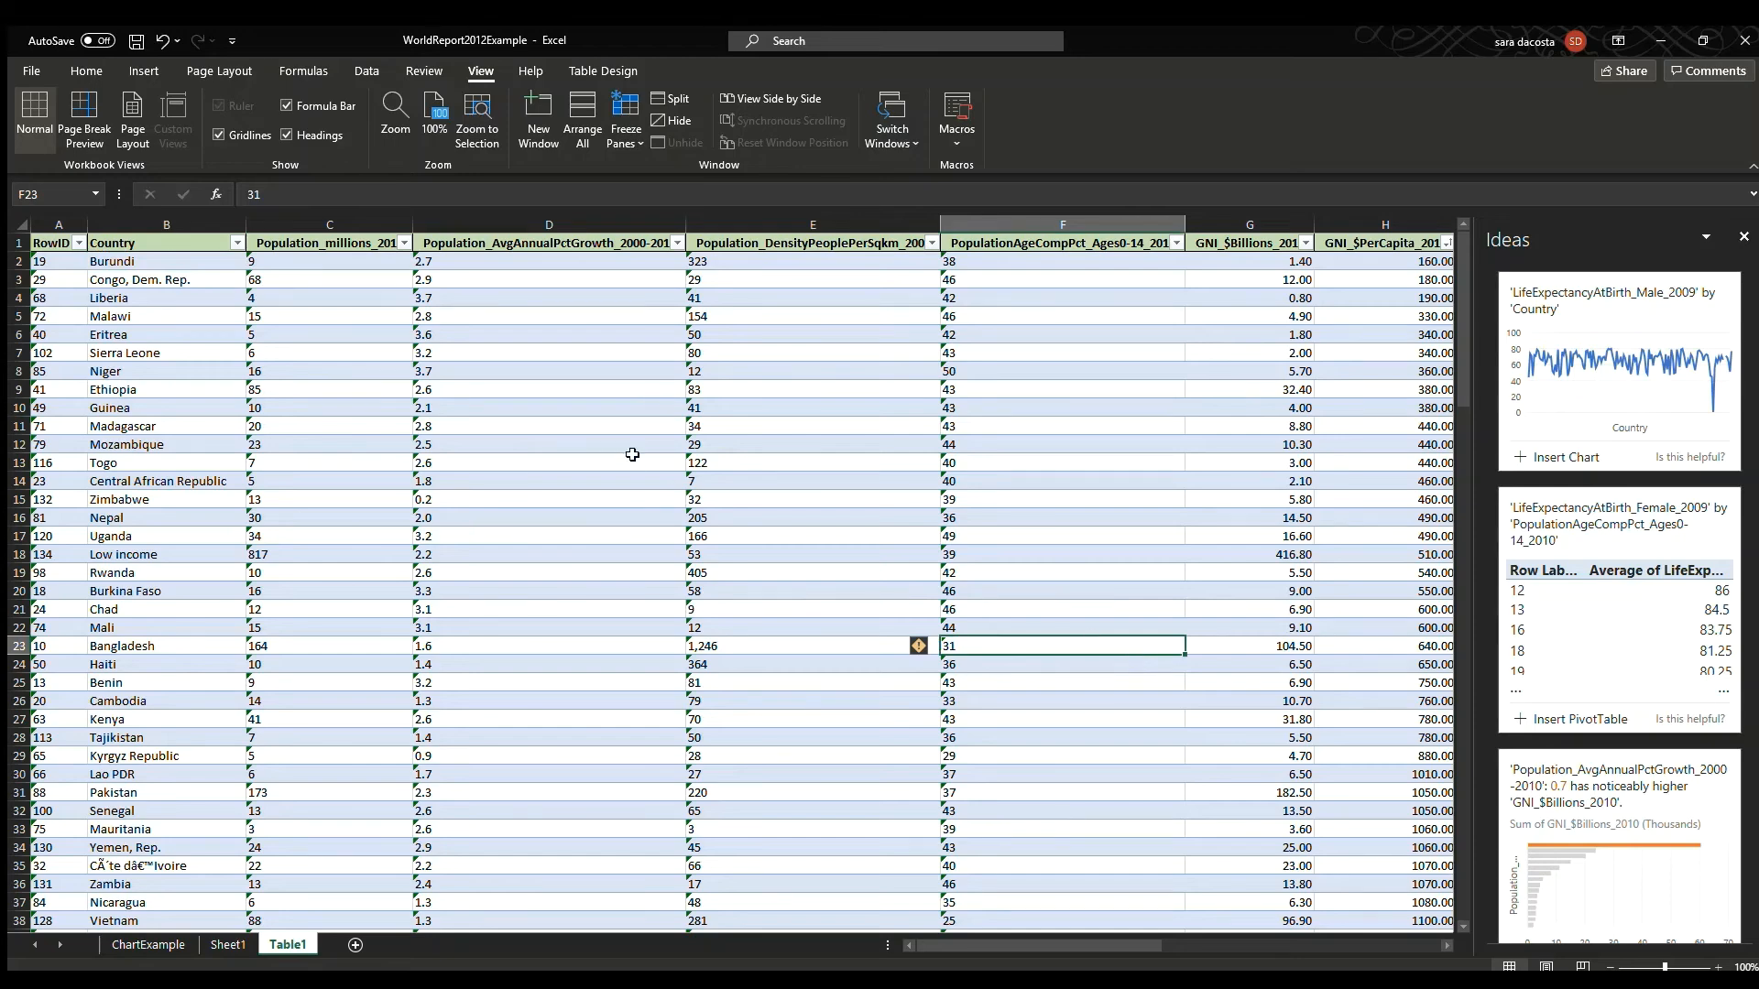
left_click(226, 336)
left_click_drag(1016, 945, 1229, 960)
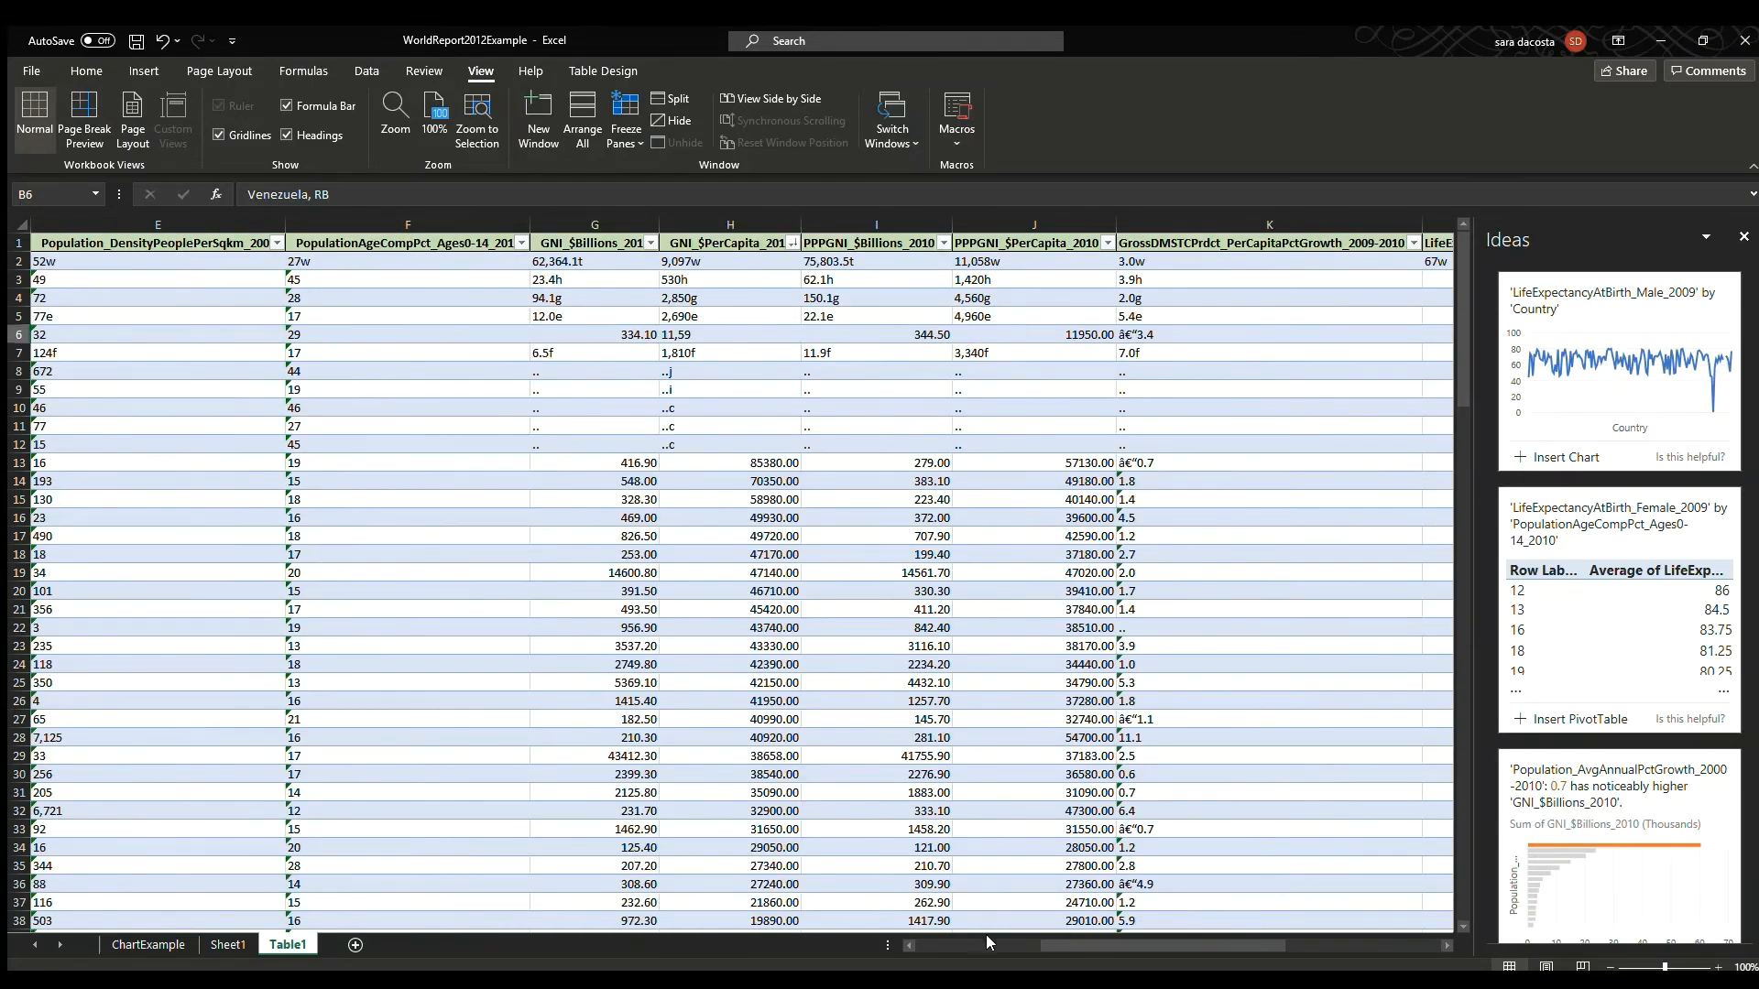
left_click_drag(1216, 942, 1035, 940)
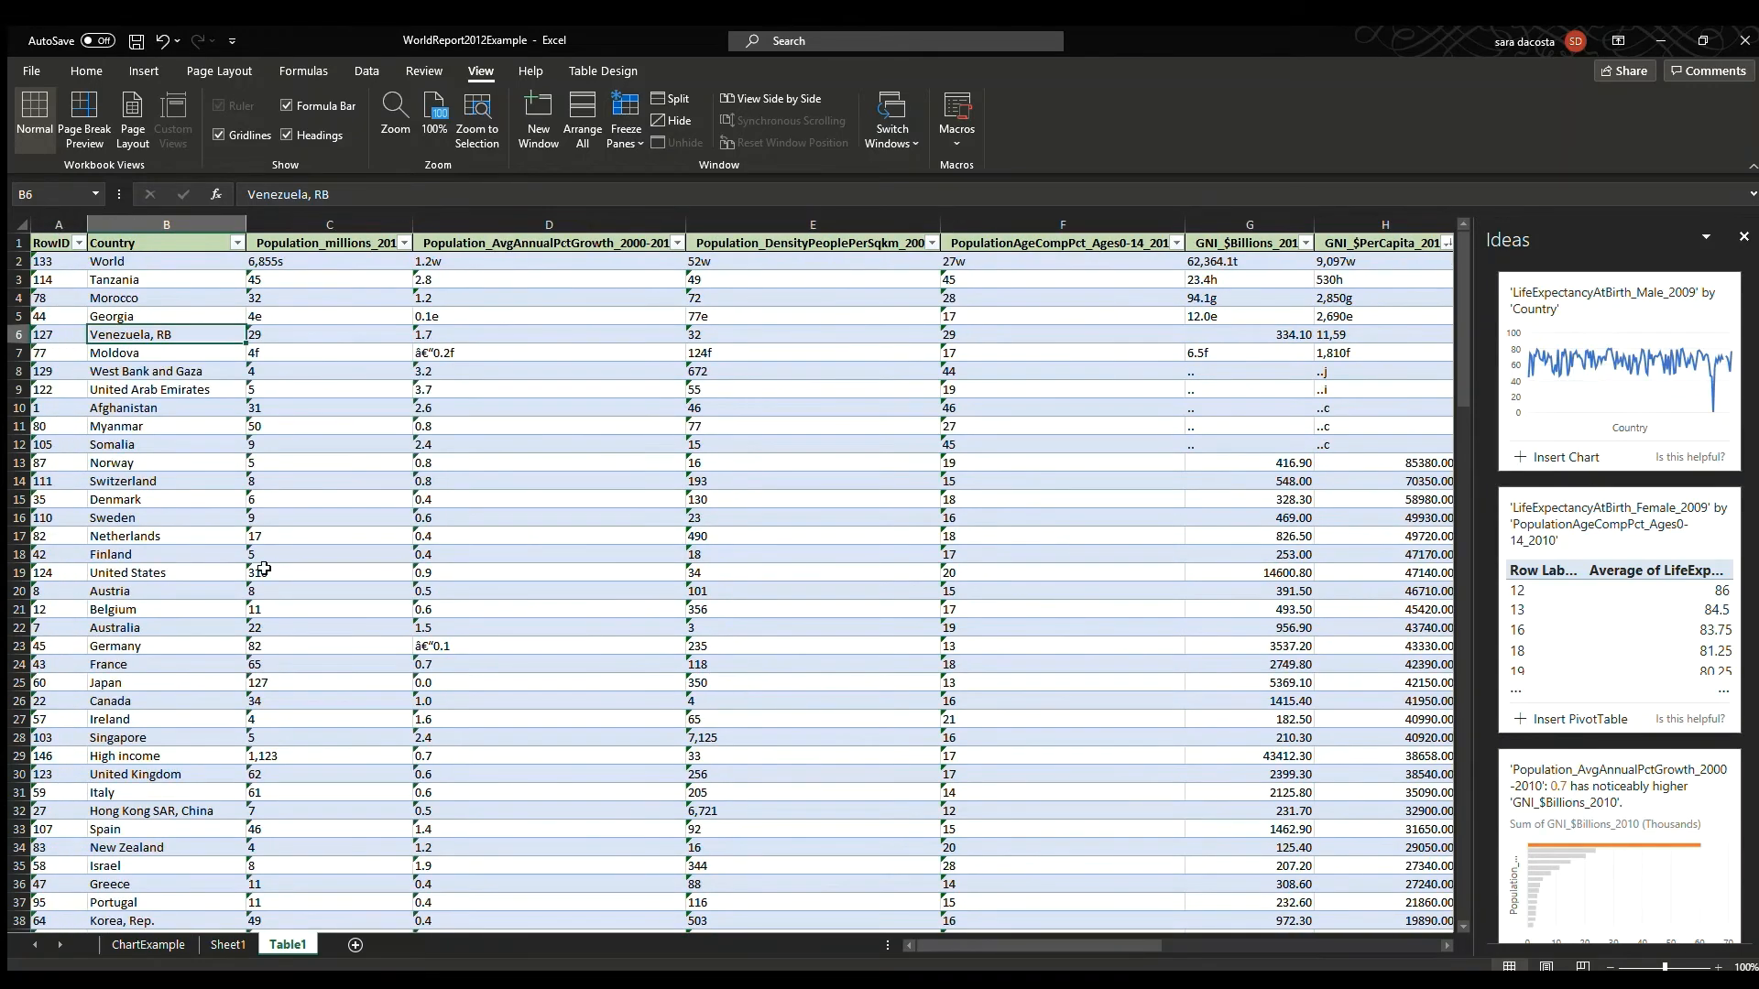
left_click_drag(128, 263, 1287, 443)
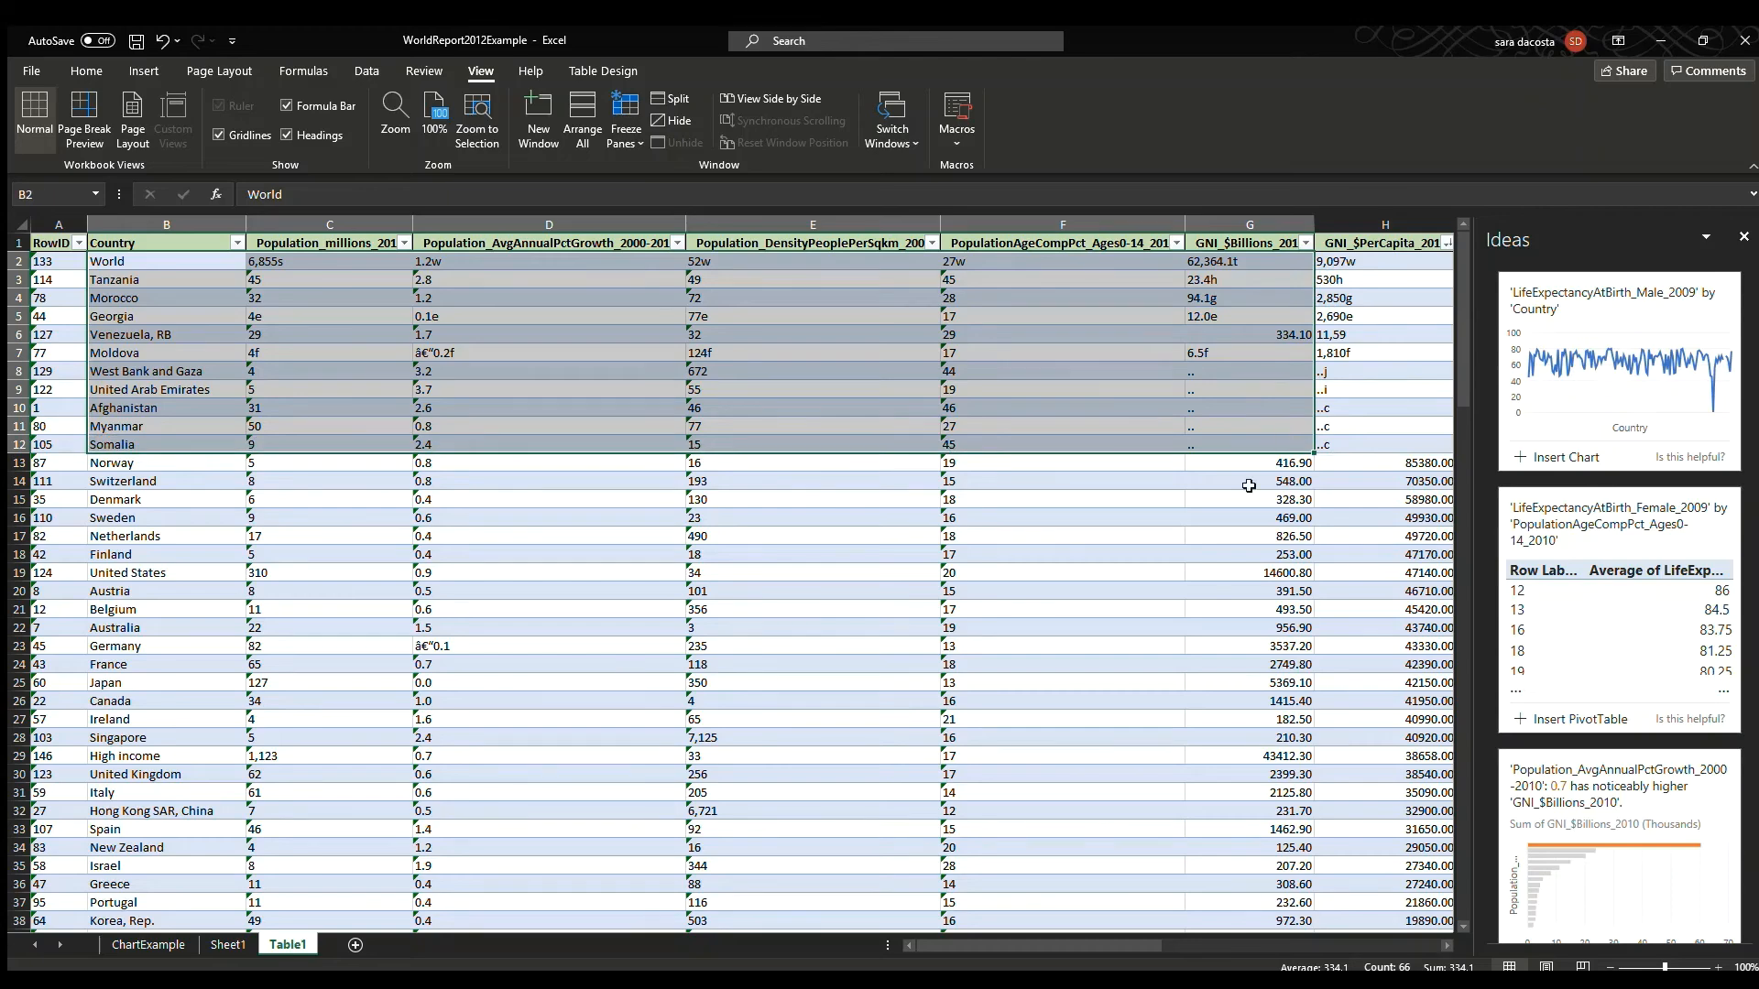
left_click_drag(118, 461, 1445, 461)
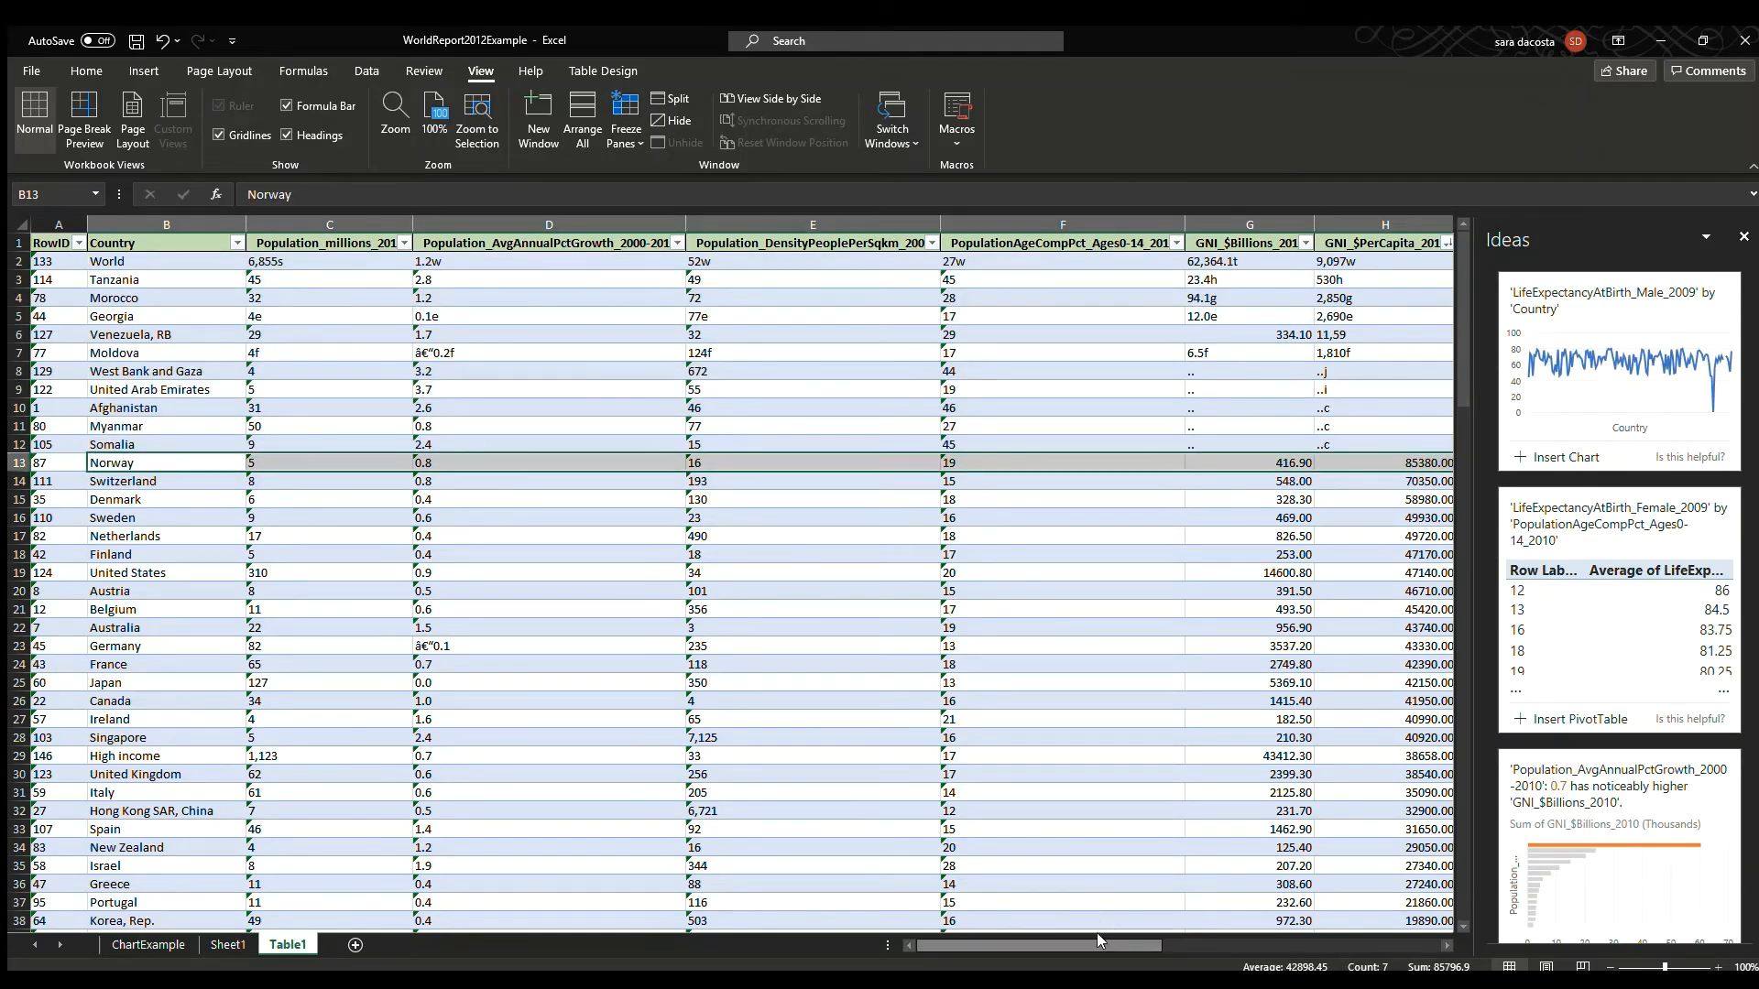
left_click_drag(1100, 945, 1162, 937)
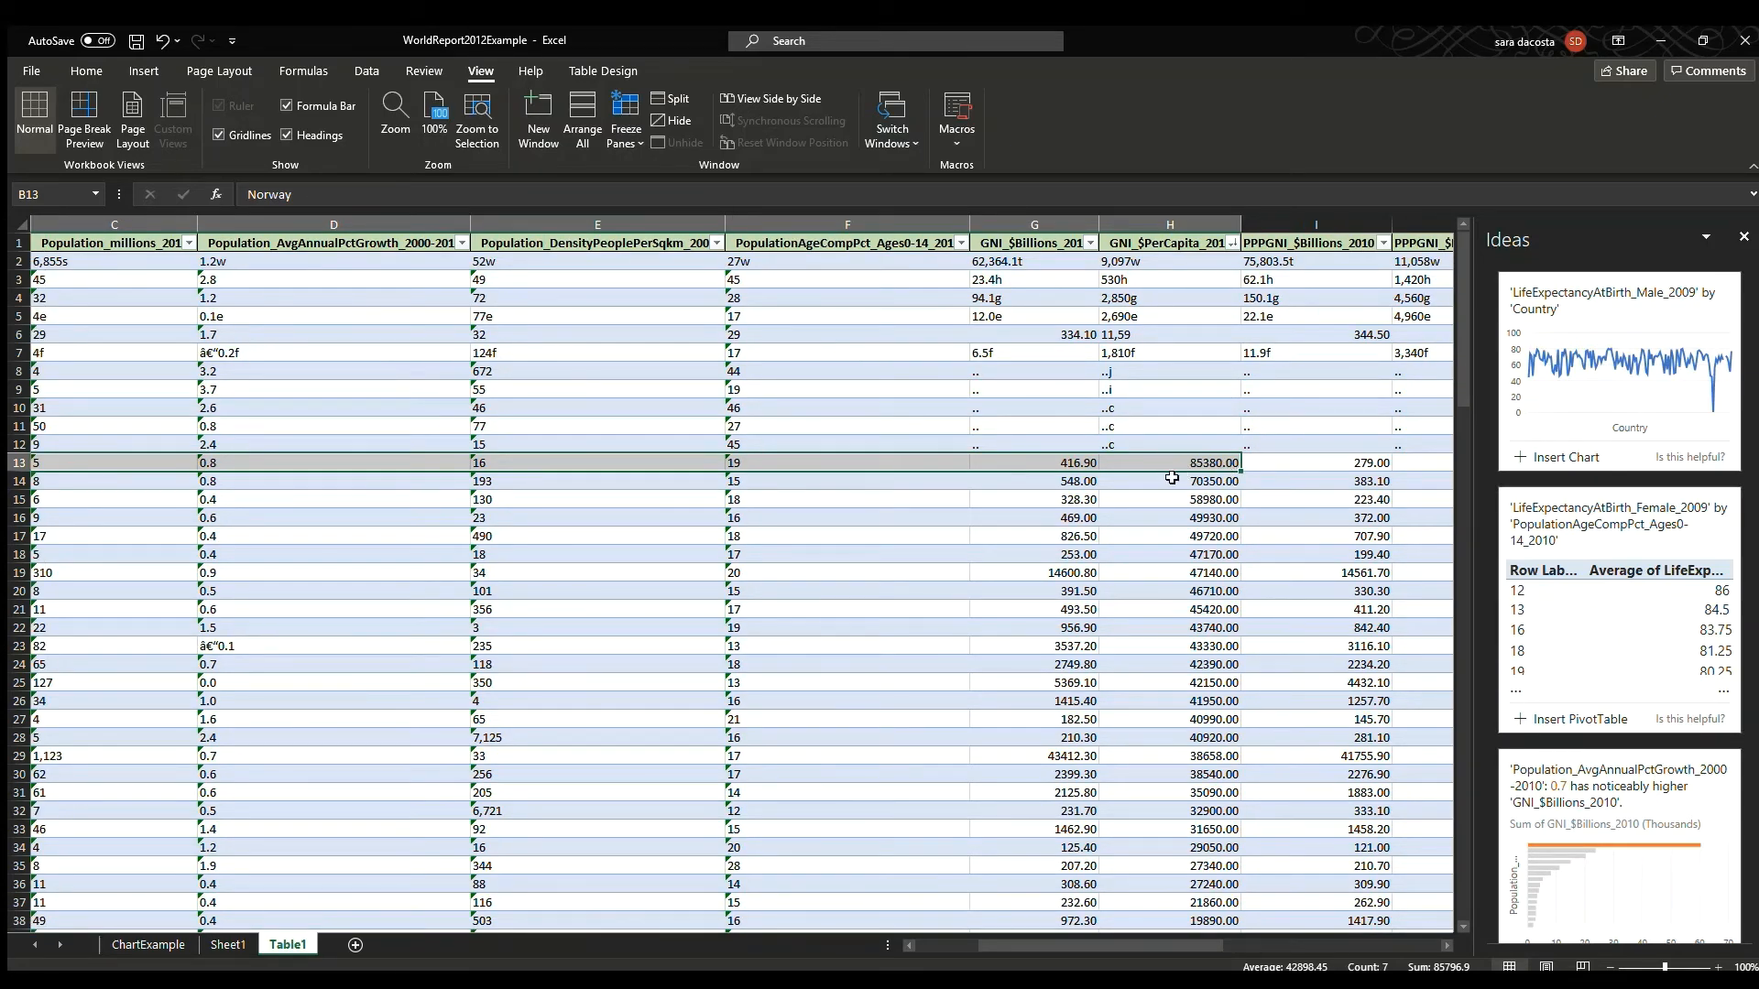
left_click_drag(1093, 942, 1182, 949)
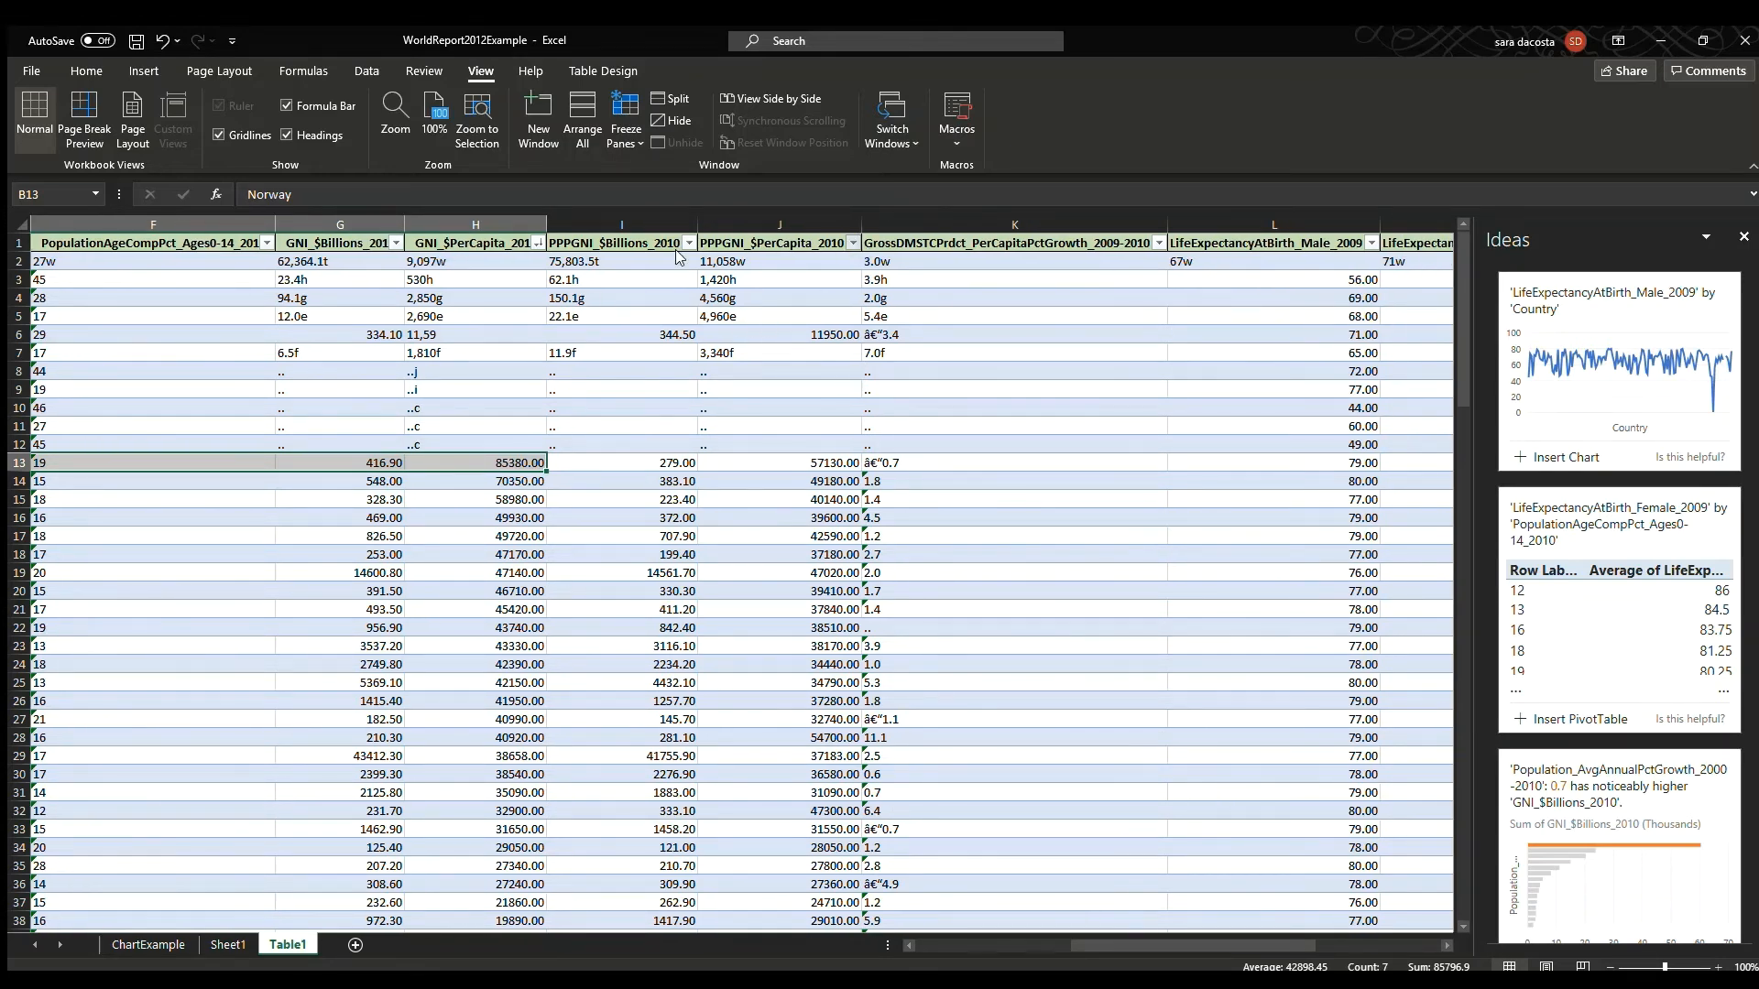
key("ctrl+z")
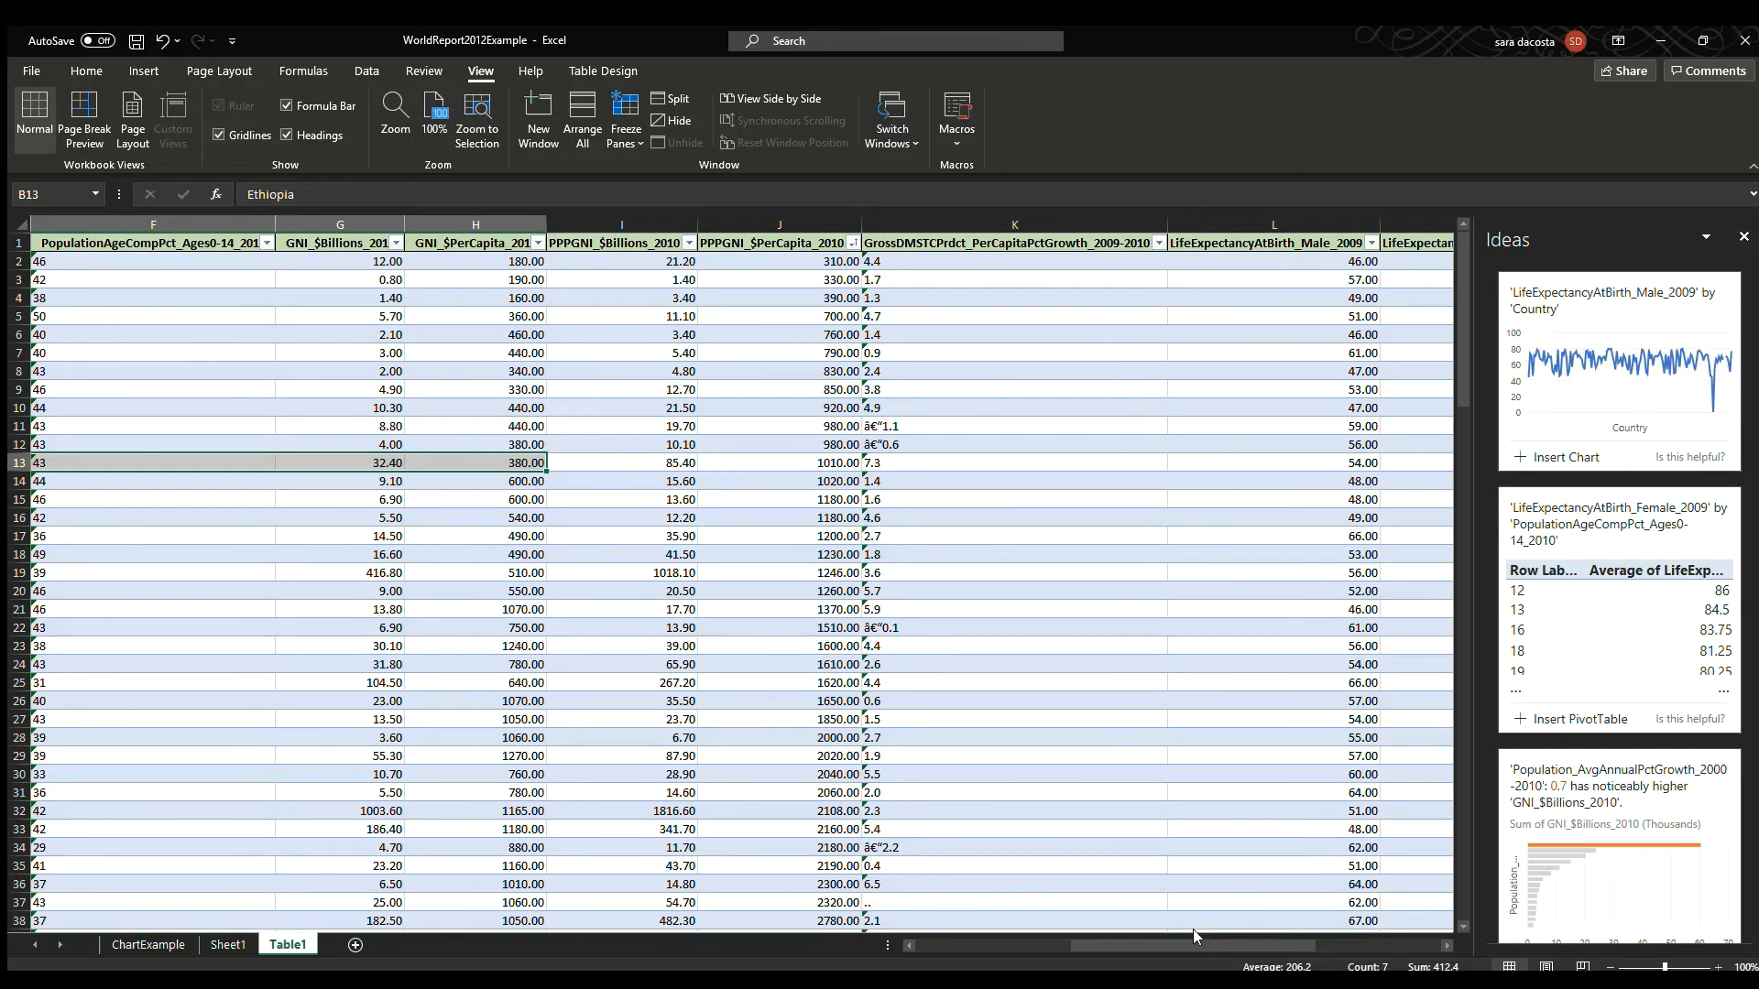
Sort the table by PPPGNI_$PerCapita_2010 in descending order.
left_click_drag(1191, 946, 1006, 947)
left_click(161, 261)
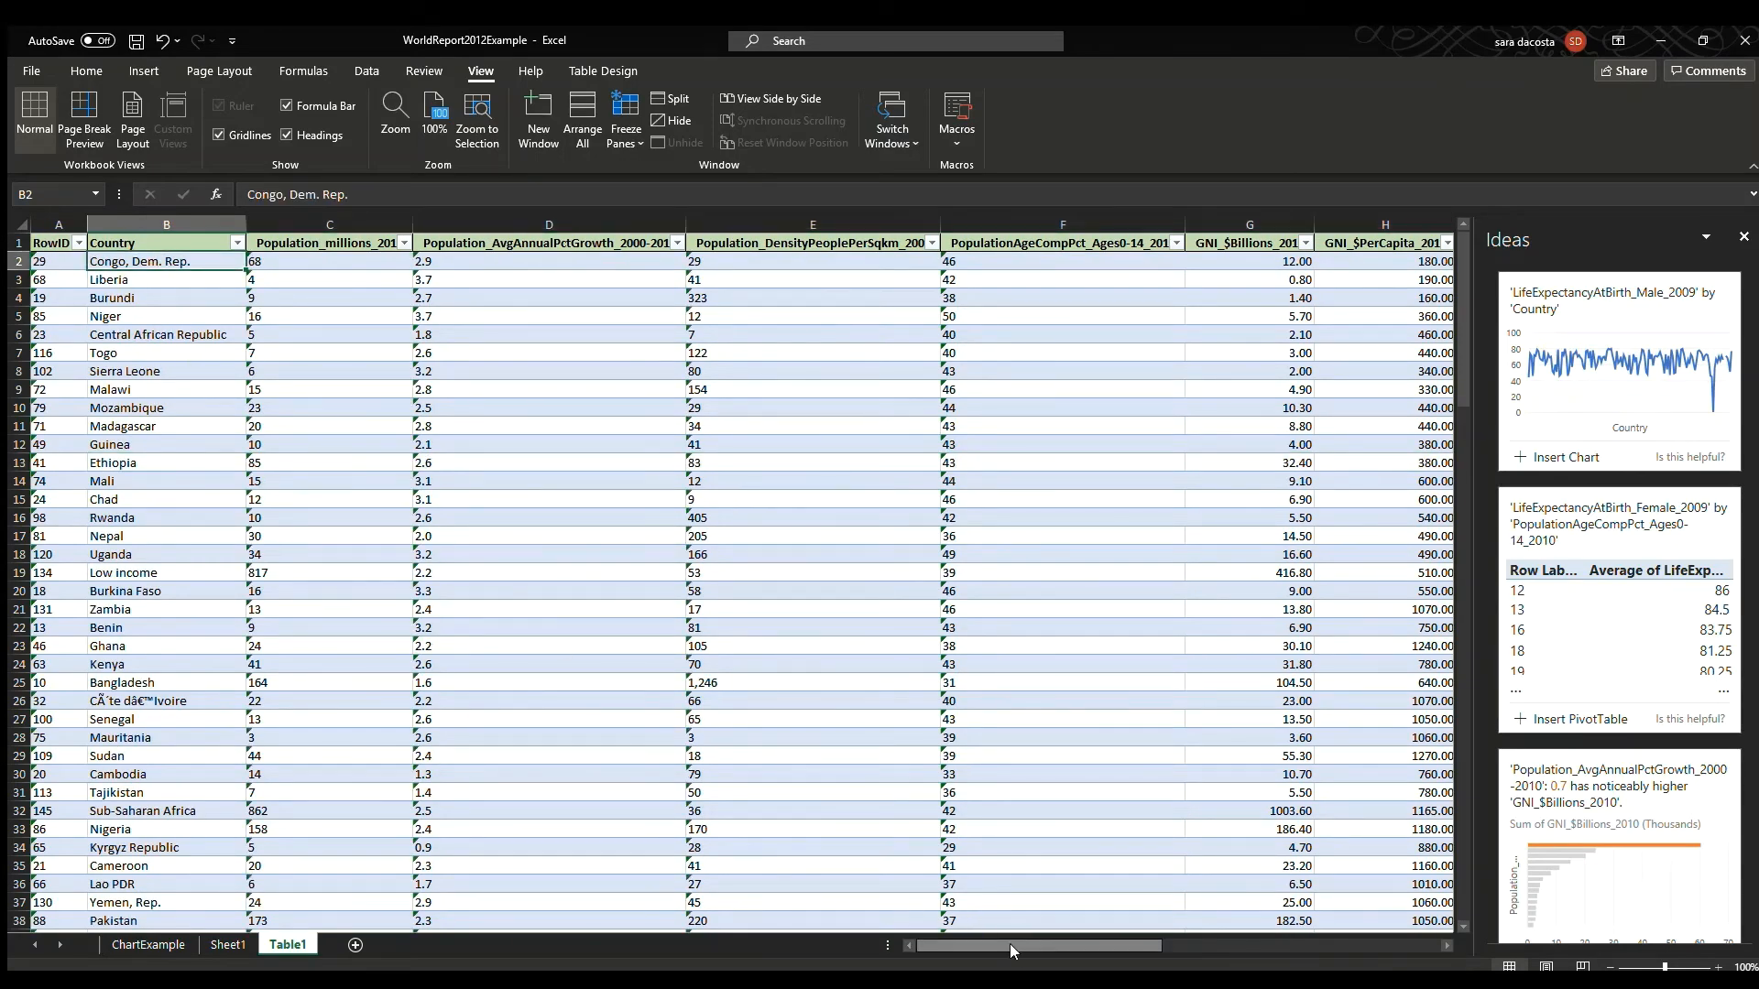
left_click_drag(1010, 944, 1163, 938)
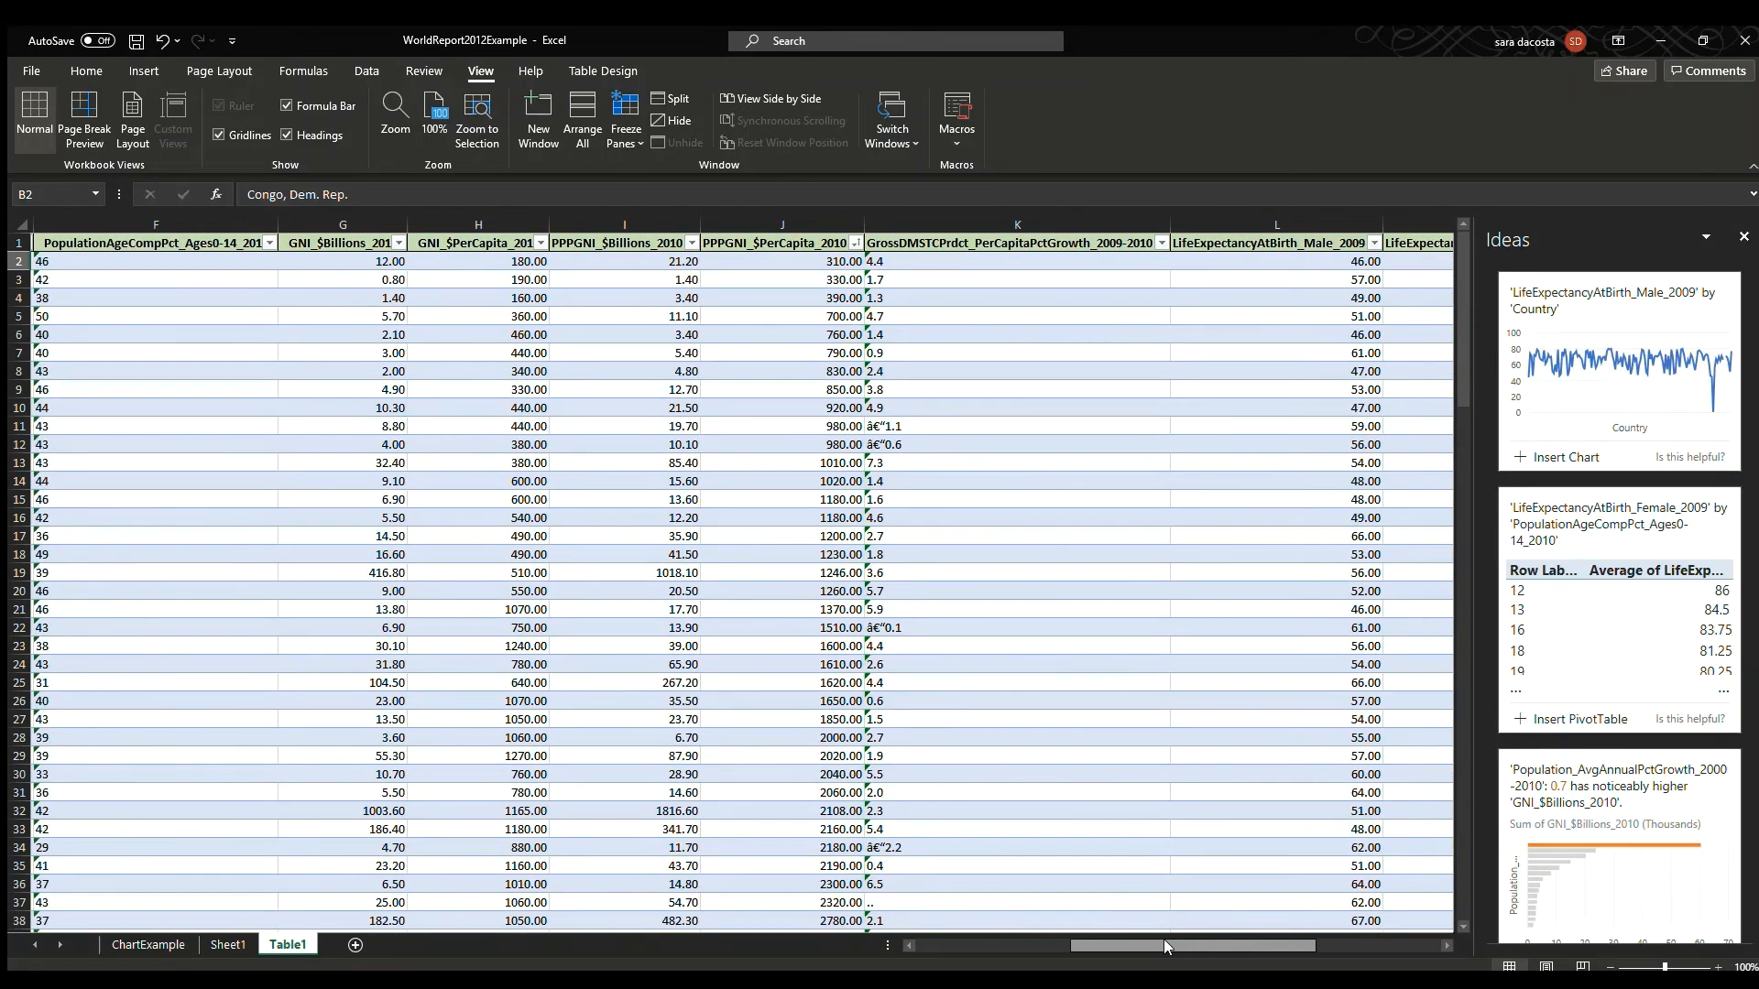
left_click(853, 242)
left_click(677, 291)
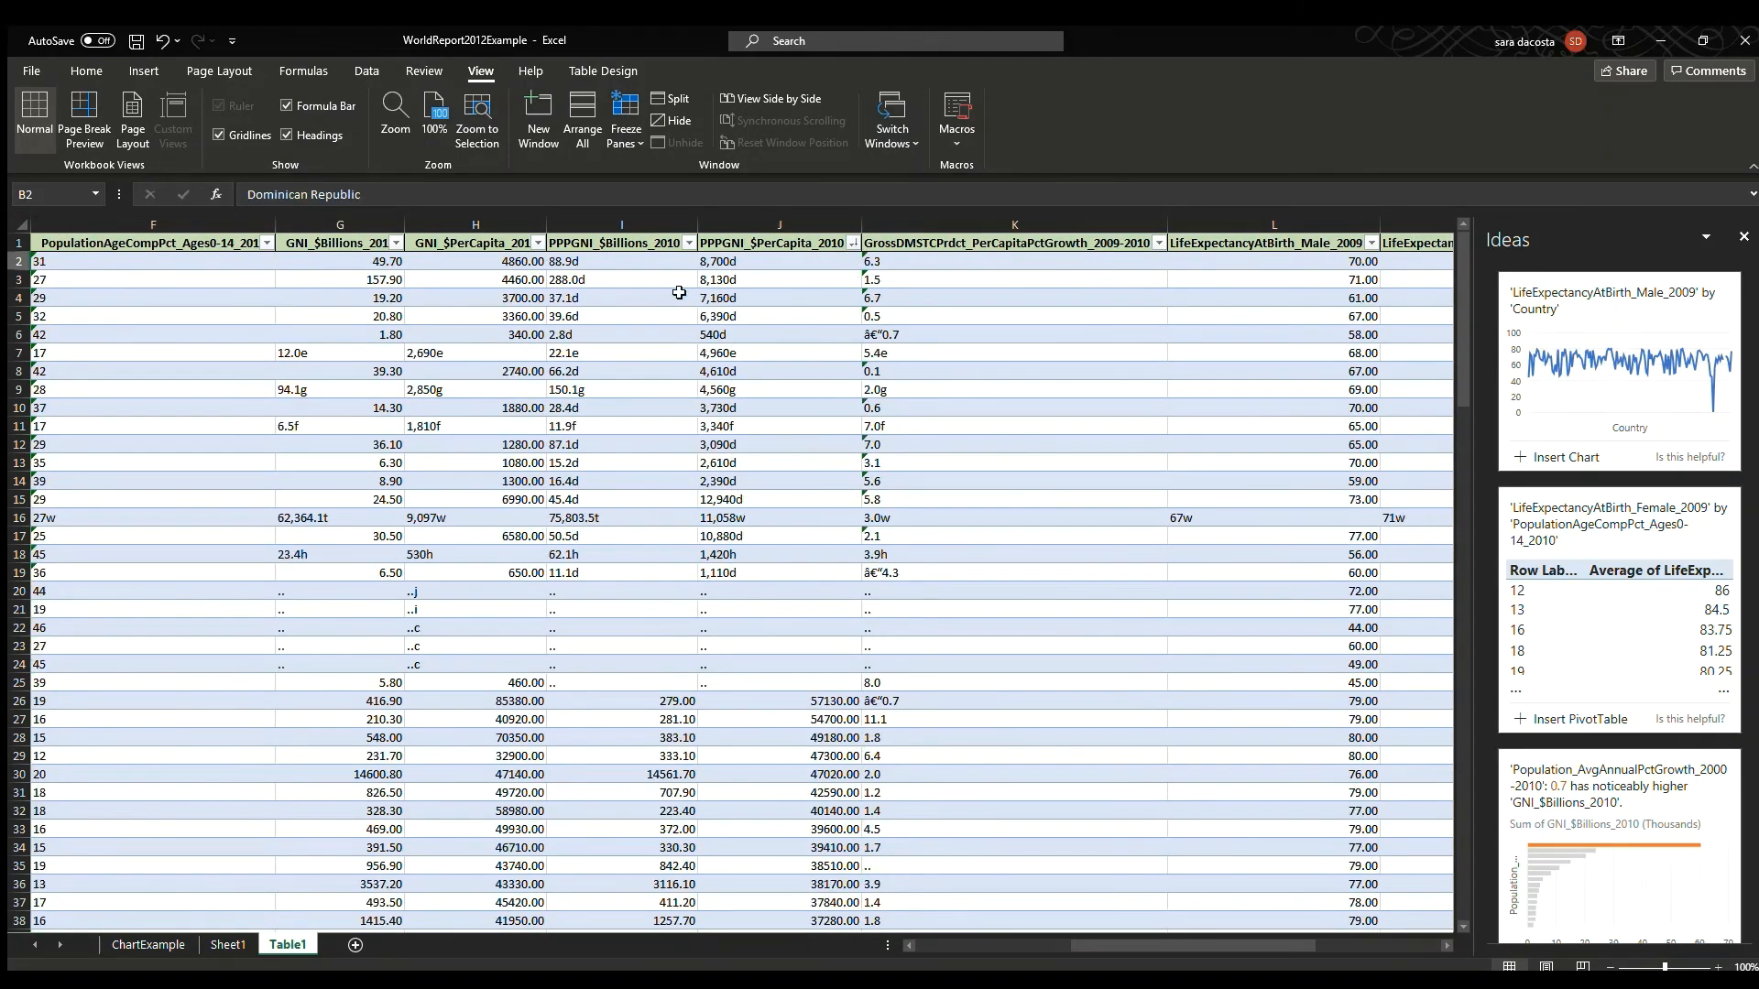
Sort the table by GNI_$PerCapita_2010 in ascending order.
left_click_drag(1103, 926, 1044, 956)
left_click_drag(1356, 263, 29, 701)
left_click(18, 701)
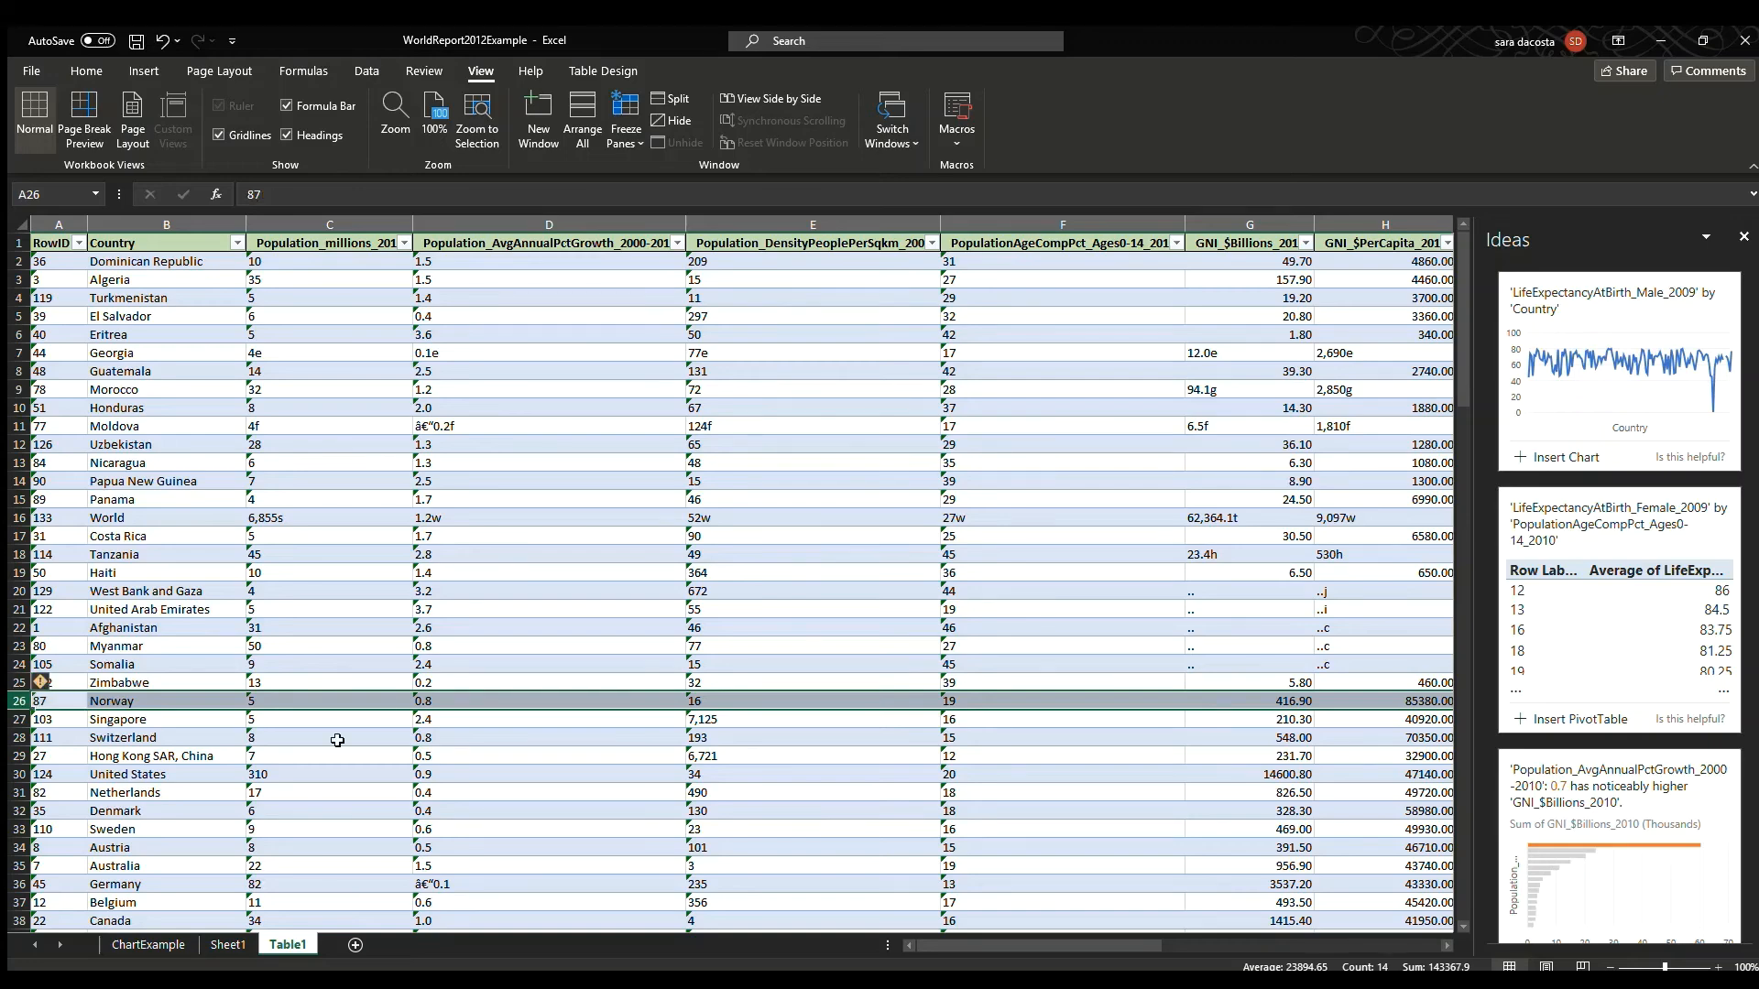
mouse_move(949, 932)
left_mouse_down()
mouse_move(1042, 937)
mouse_move(949, 936)
left_mouse_up()
left_click_drag(1114, 942, 1148, 939)
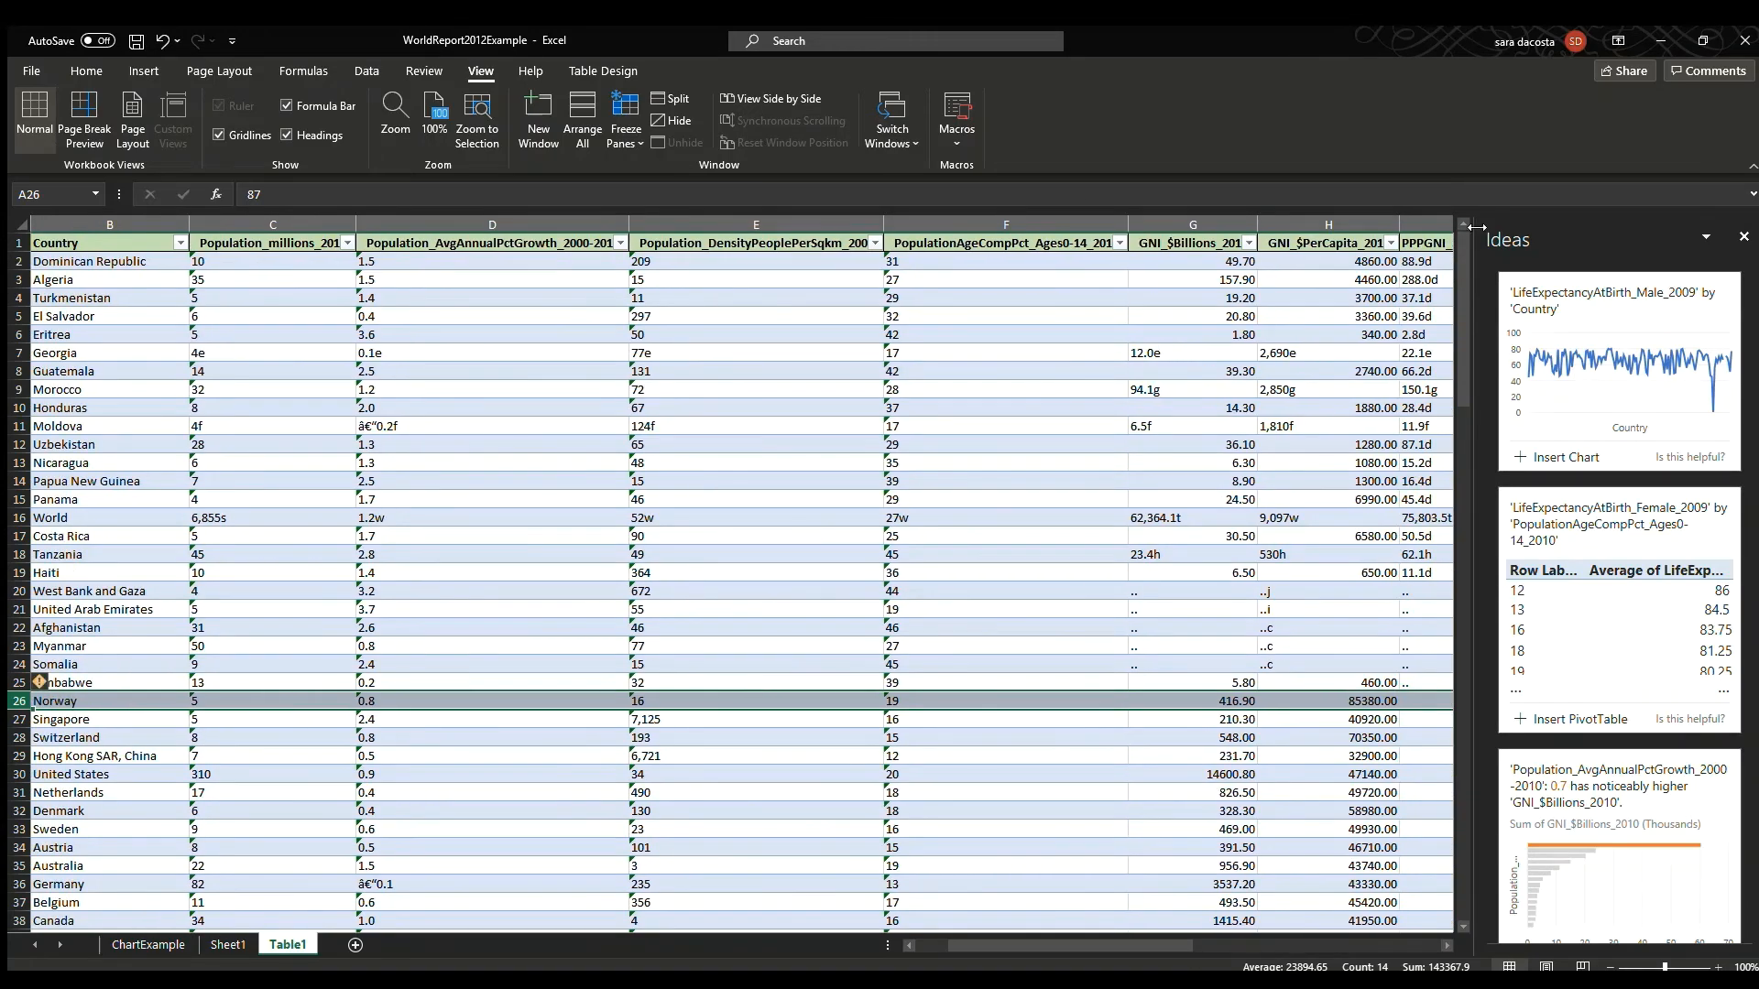
left_click(1385, 251)
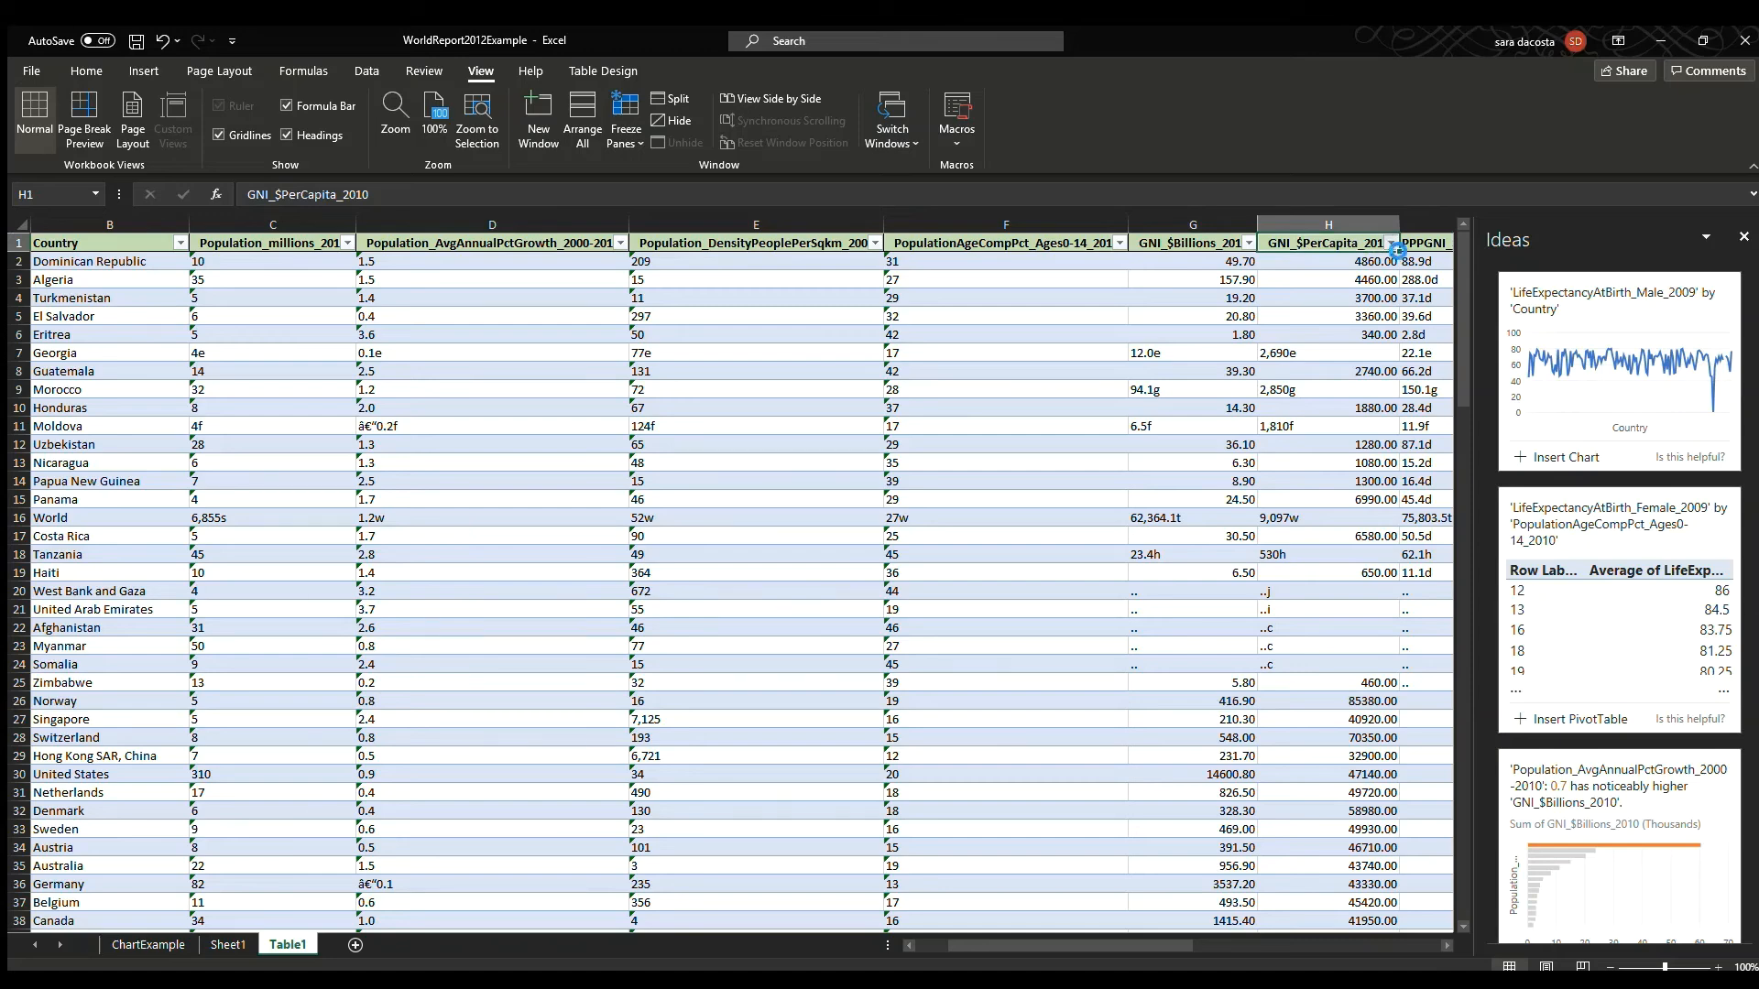
left_click(1226, 255)
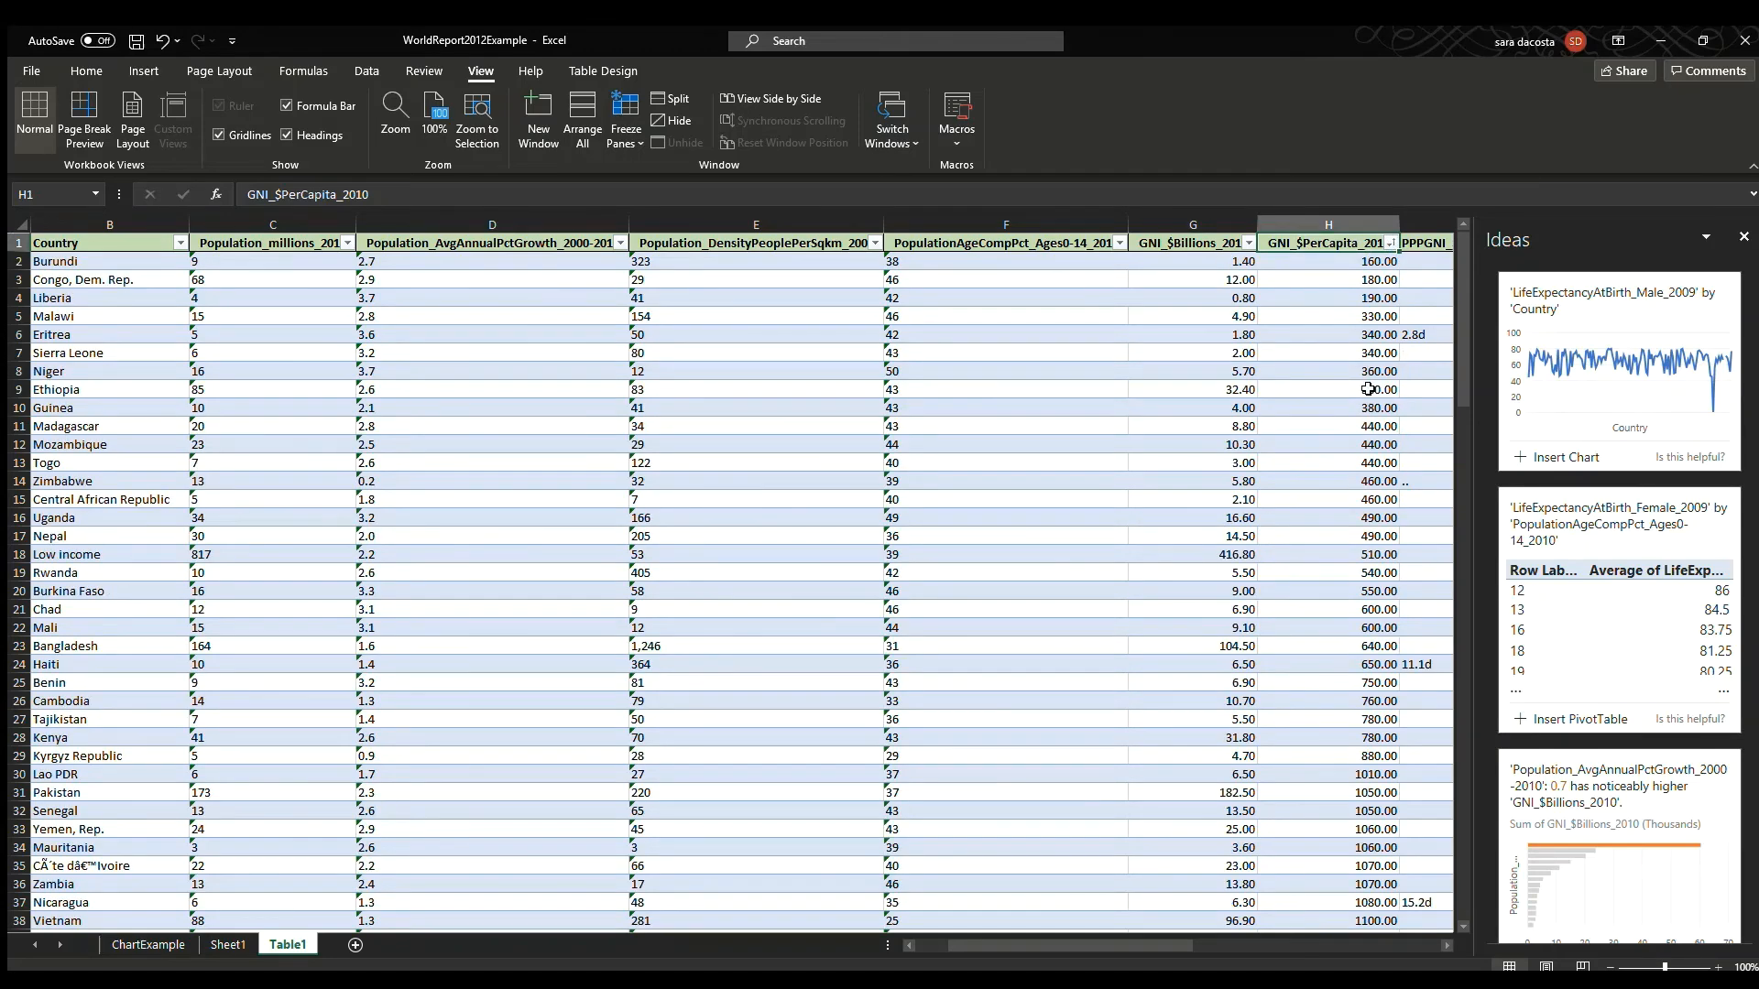
left_click_drag(1114, 939, 1174, 930)
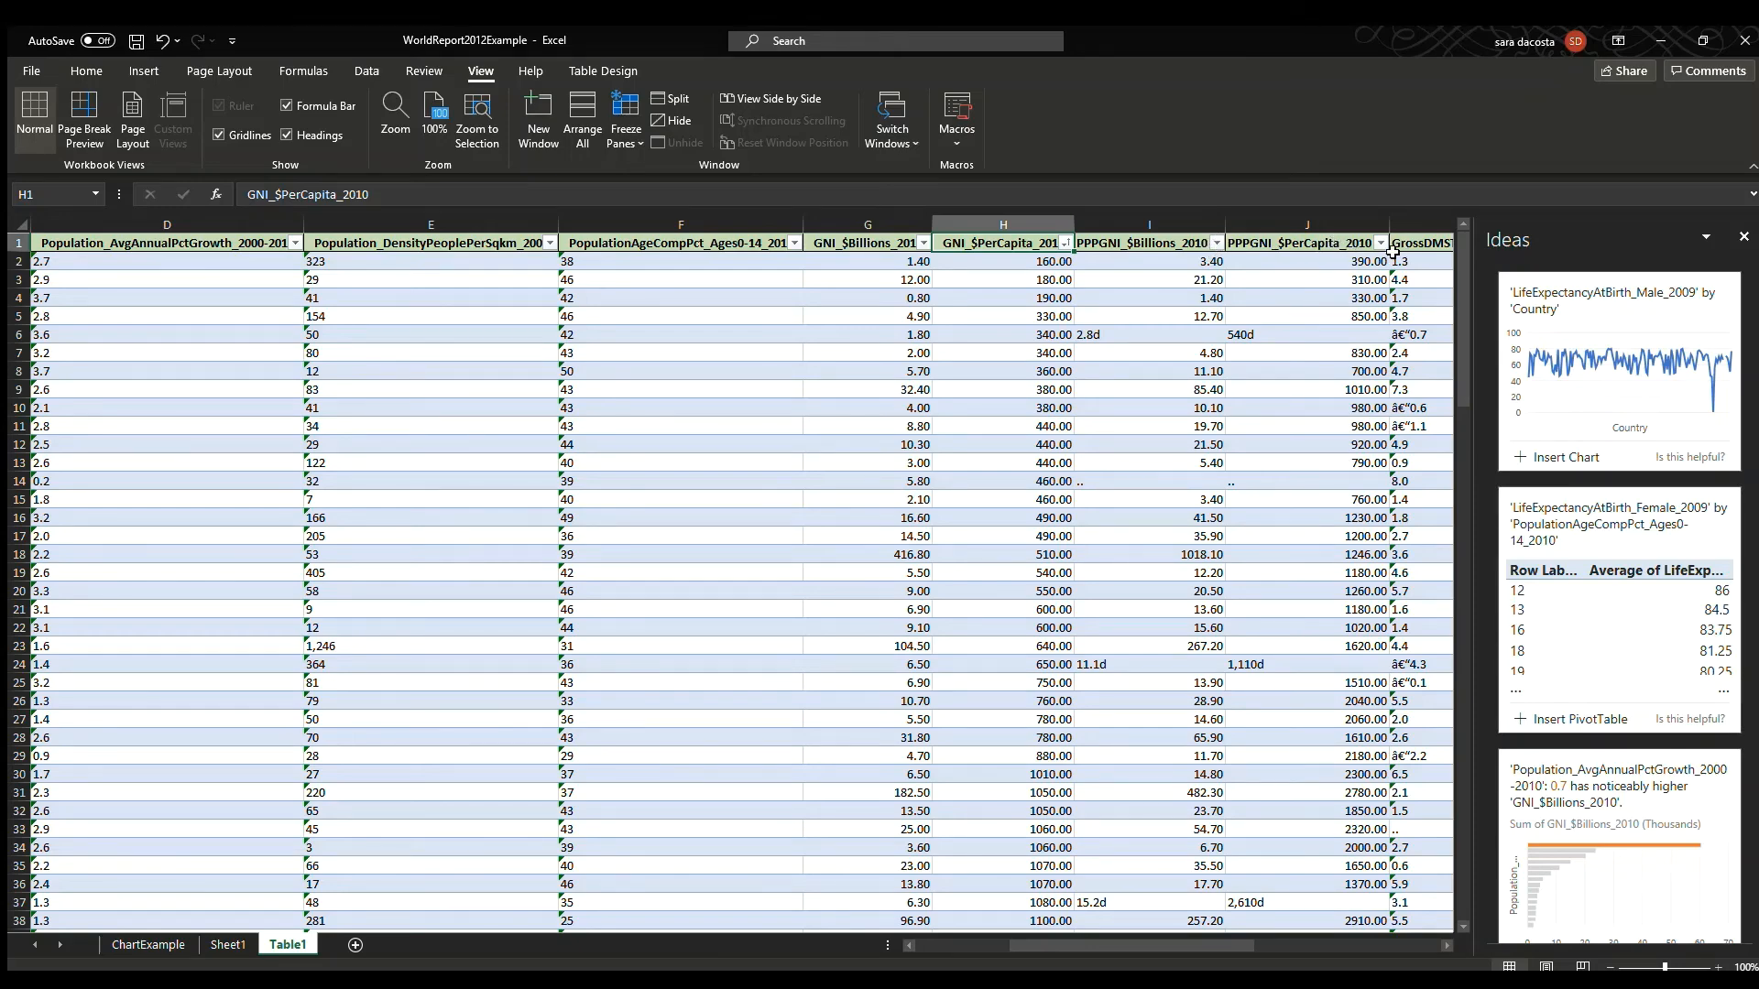
left_click(1394, 249)
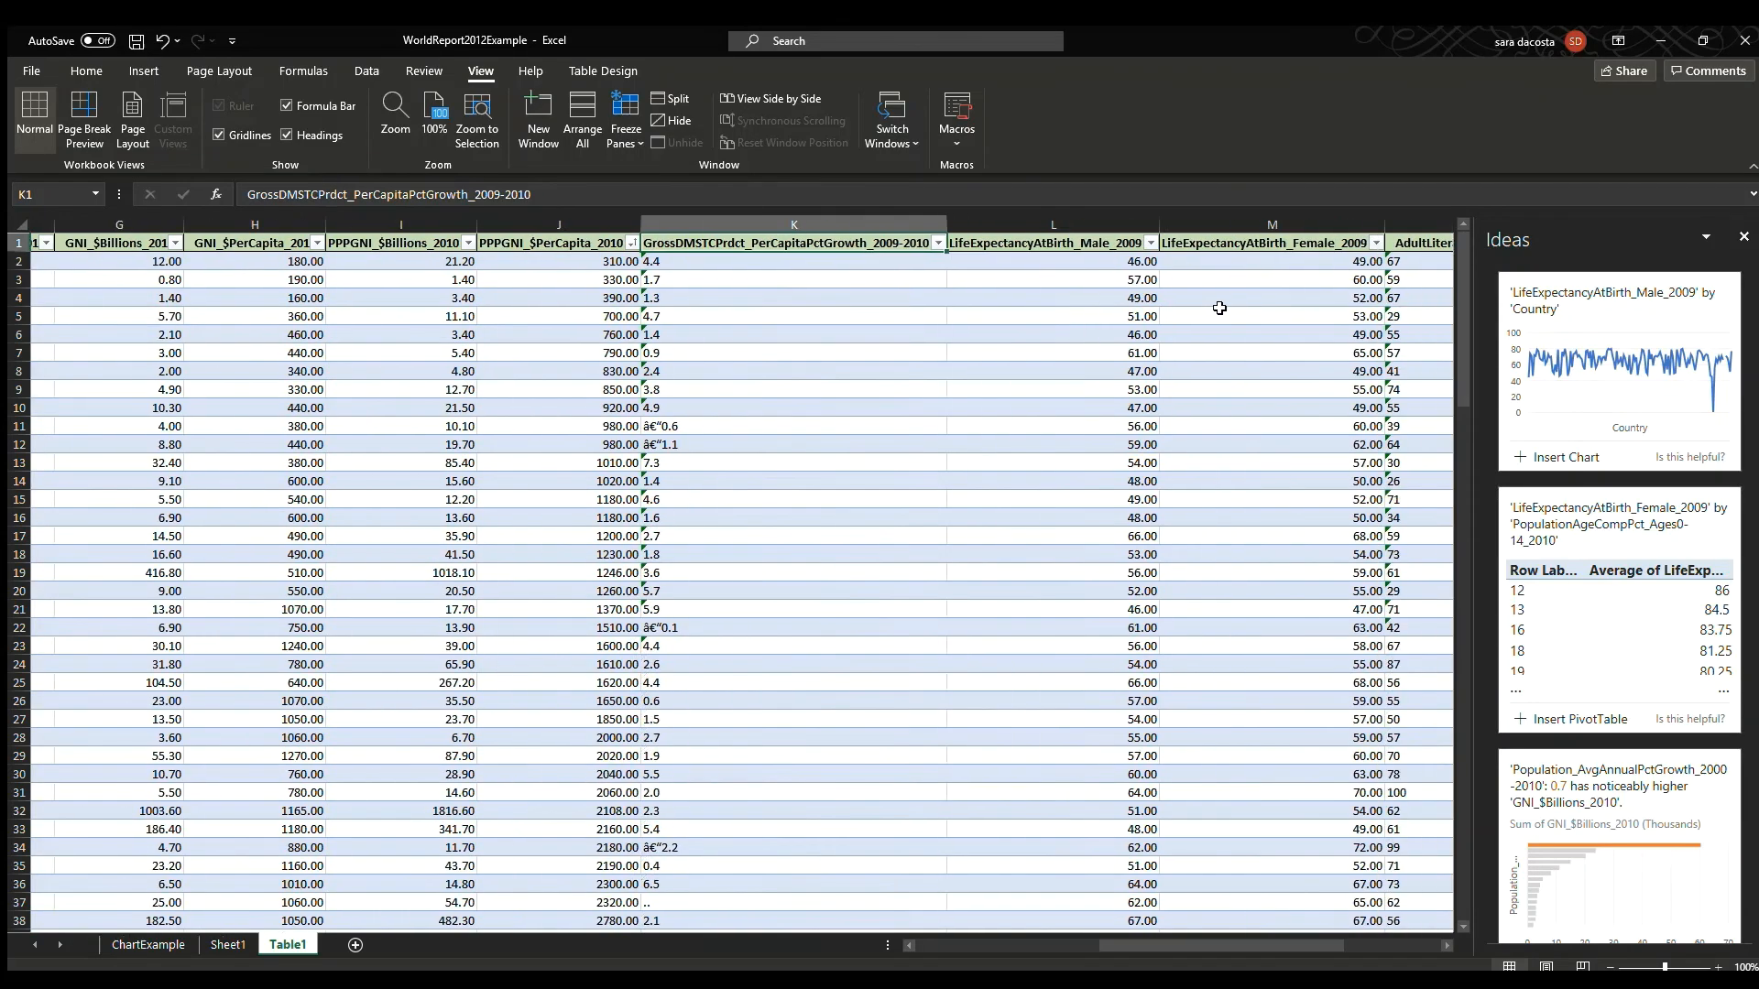
left_click_drag(1167, 943, 980, 944)
left_click(209, 261)
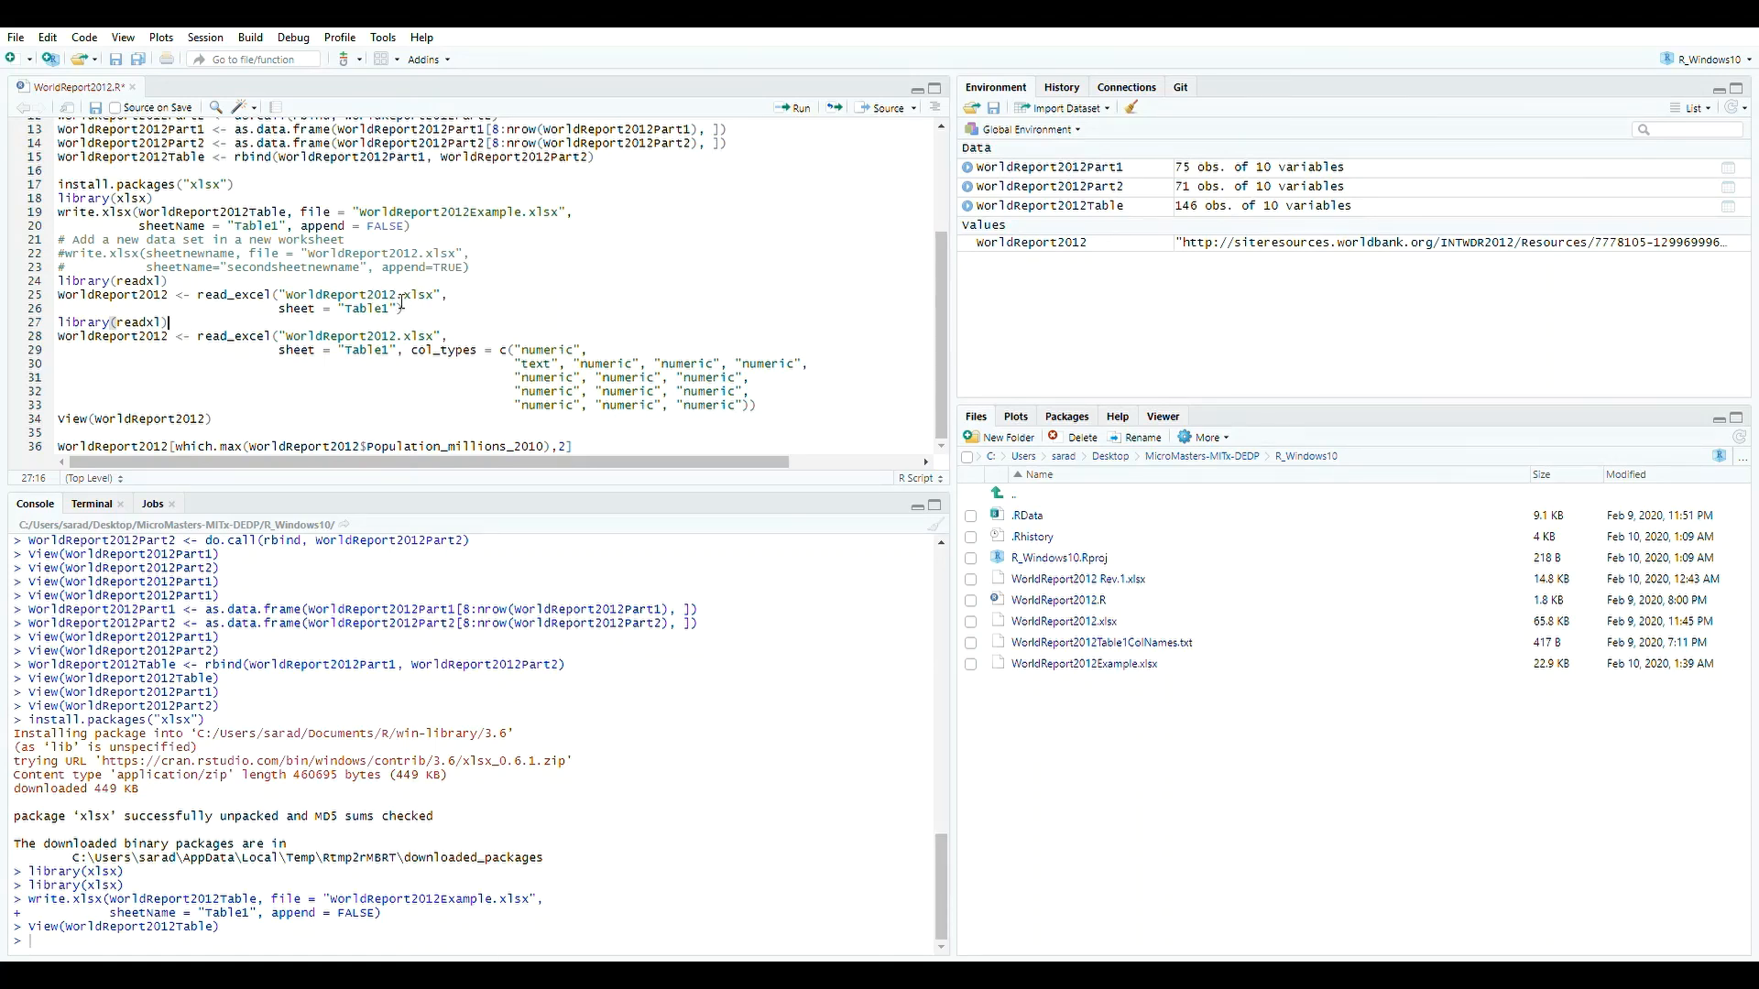
Switch to RStudio, point read_excel to WorldReport2012Example.xlsx sheet Table1, and run the readxl import lines.
type("Example")
left_click_drag(419, 316, 53, 293)
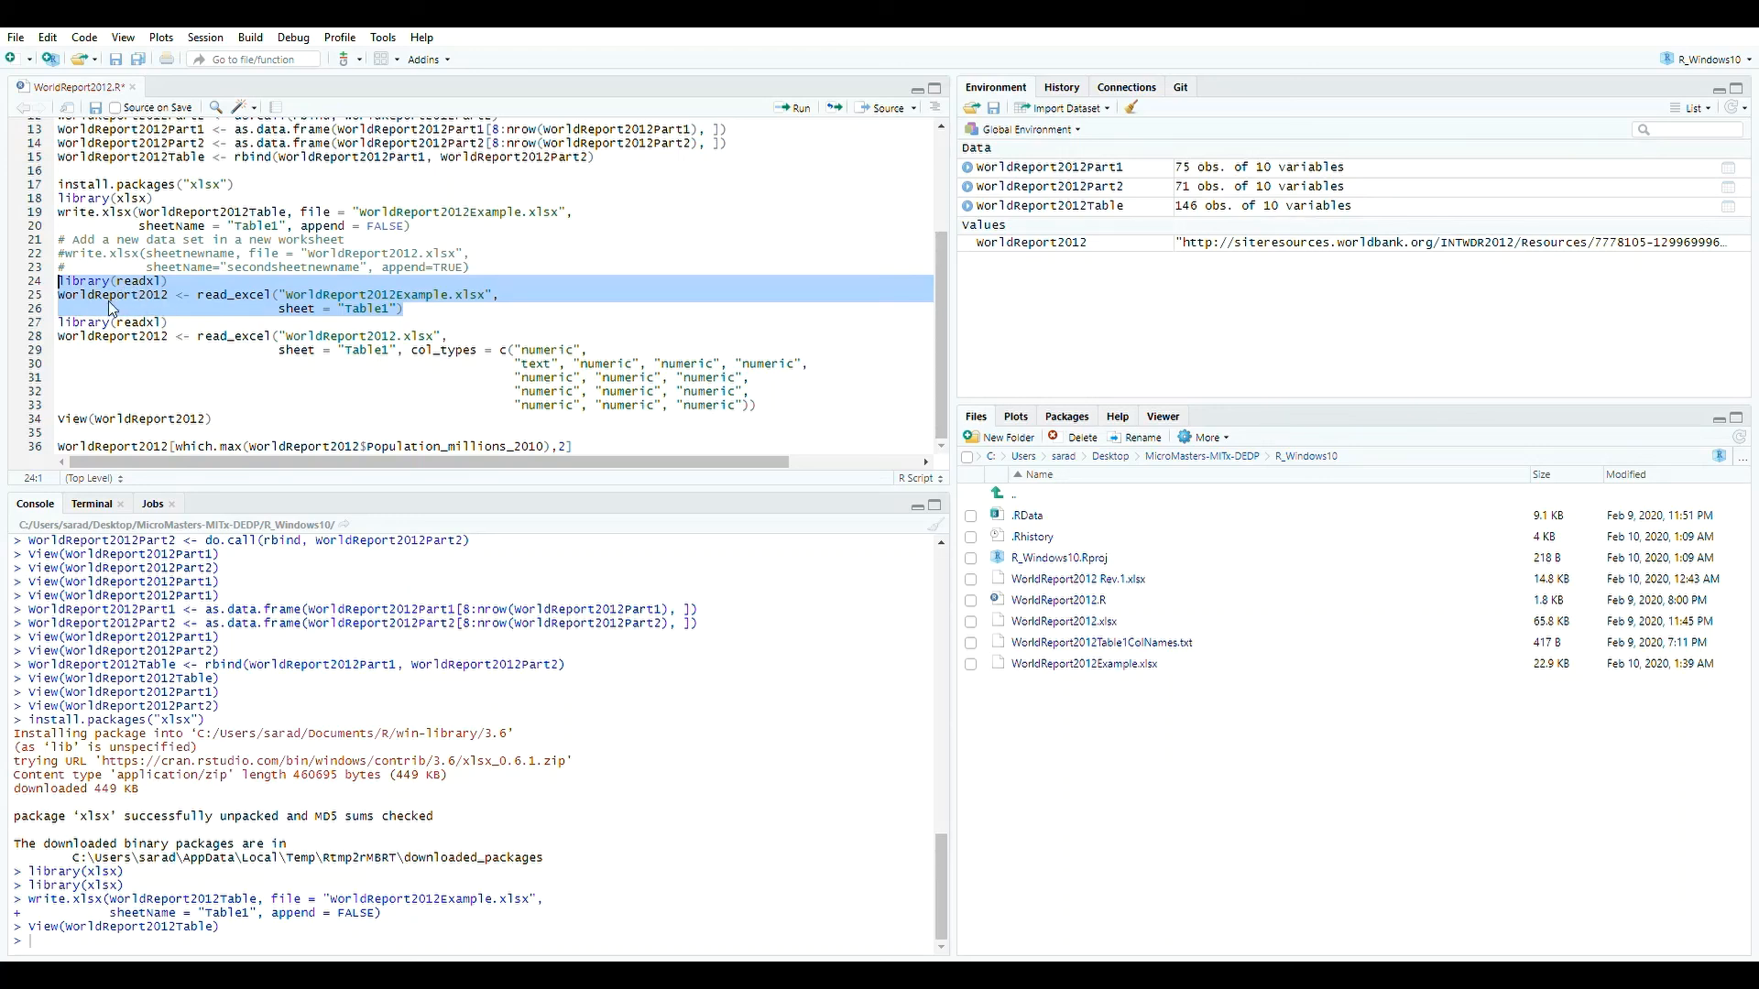
left_click(183, 299)
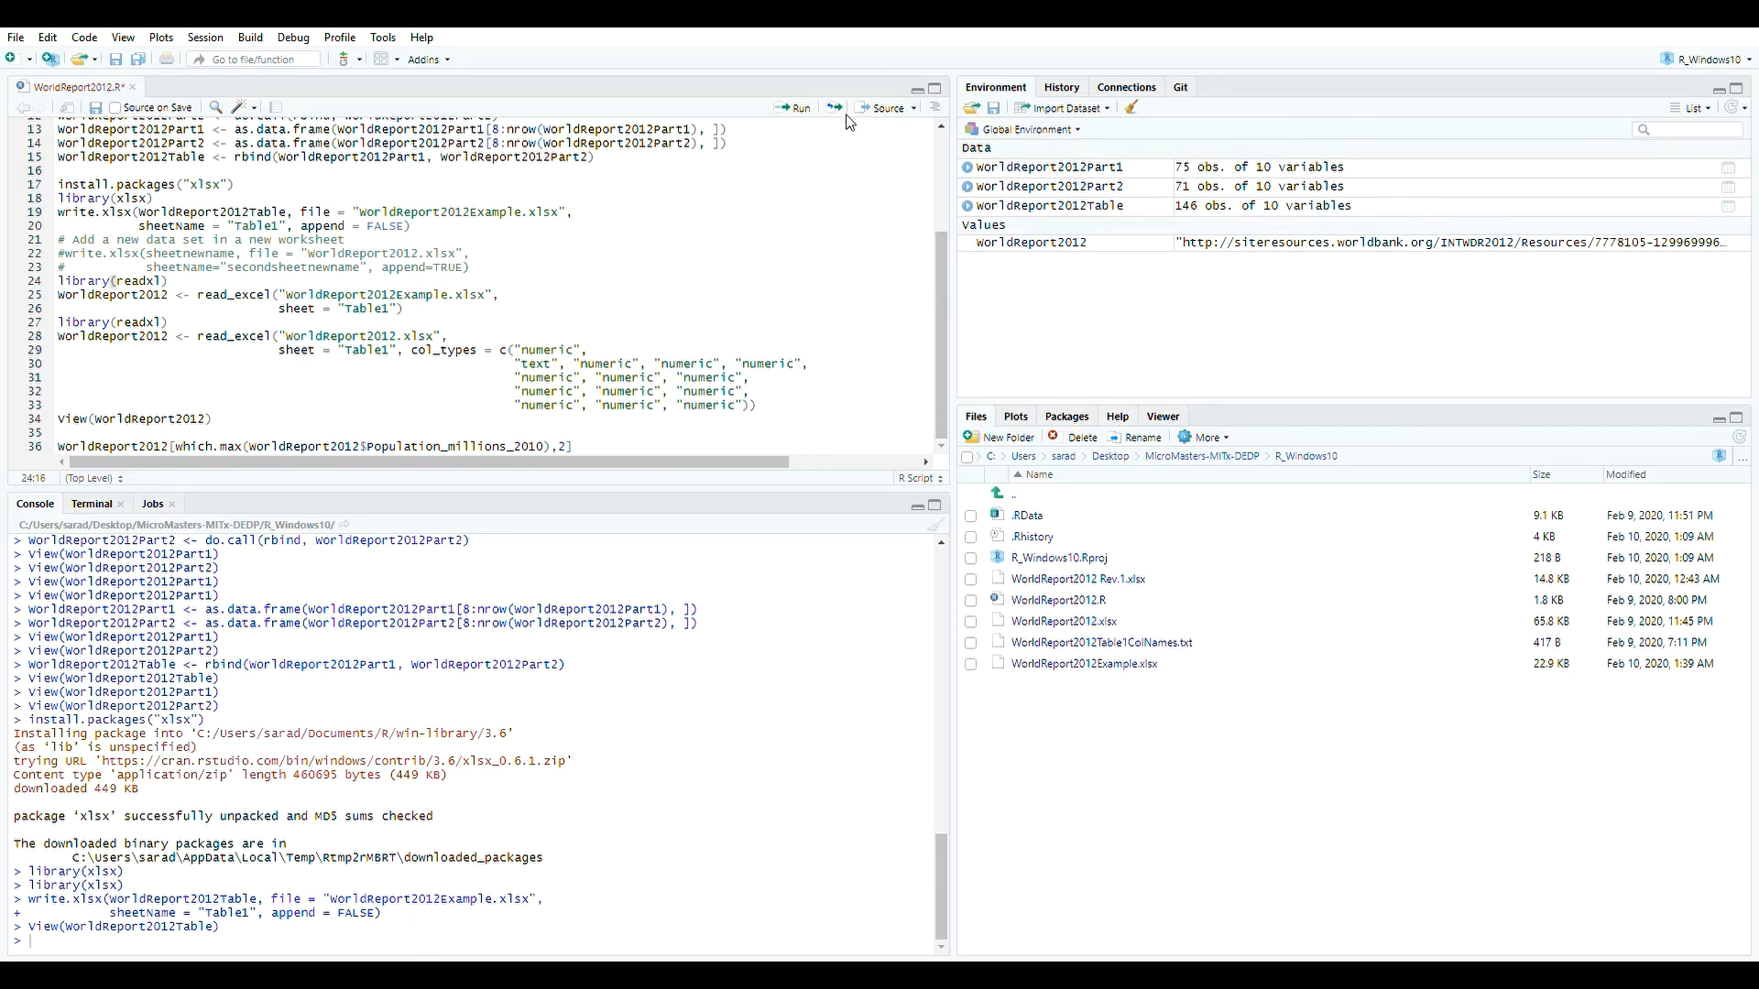
left_click(794, 107)
Scroll through the imported WorldReport2012 data view, then return to the script.
left_click_drag(255, 453, 865, 479)
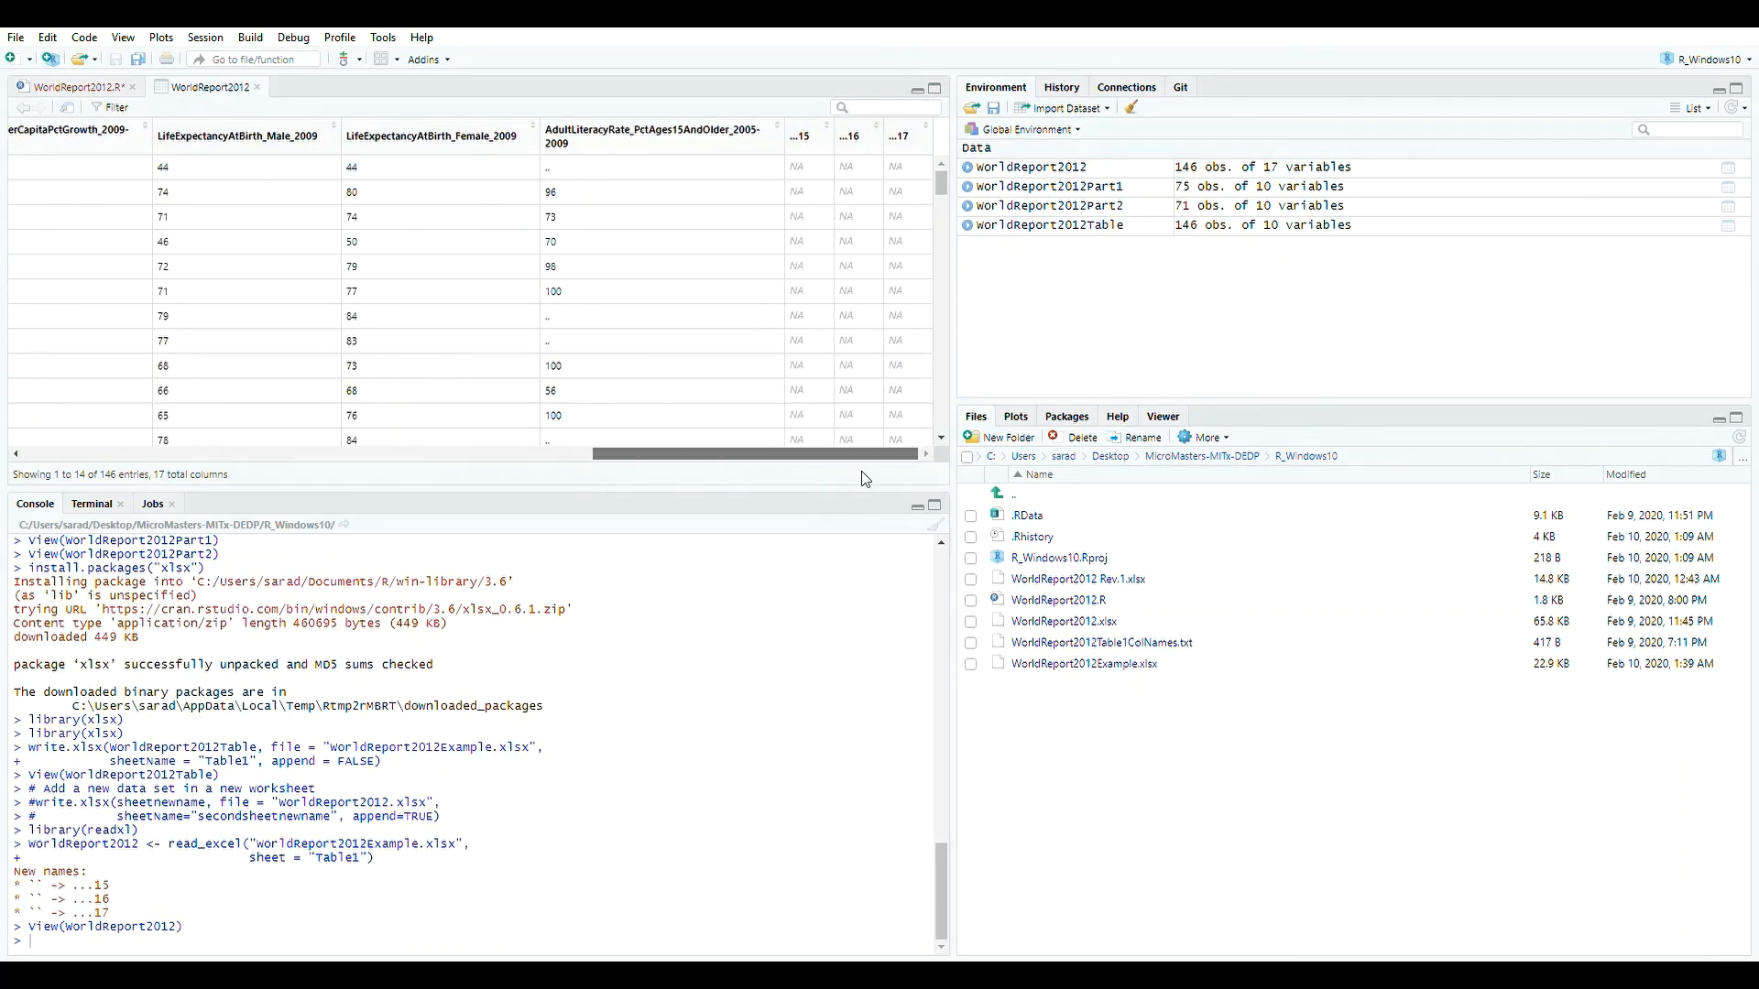
left_click_drag(765, 454, 194, 458)
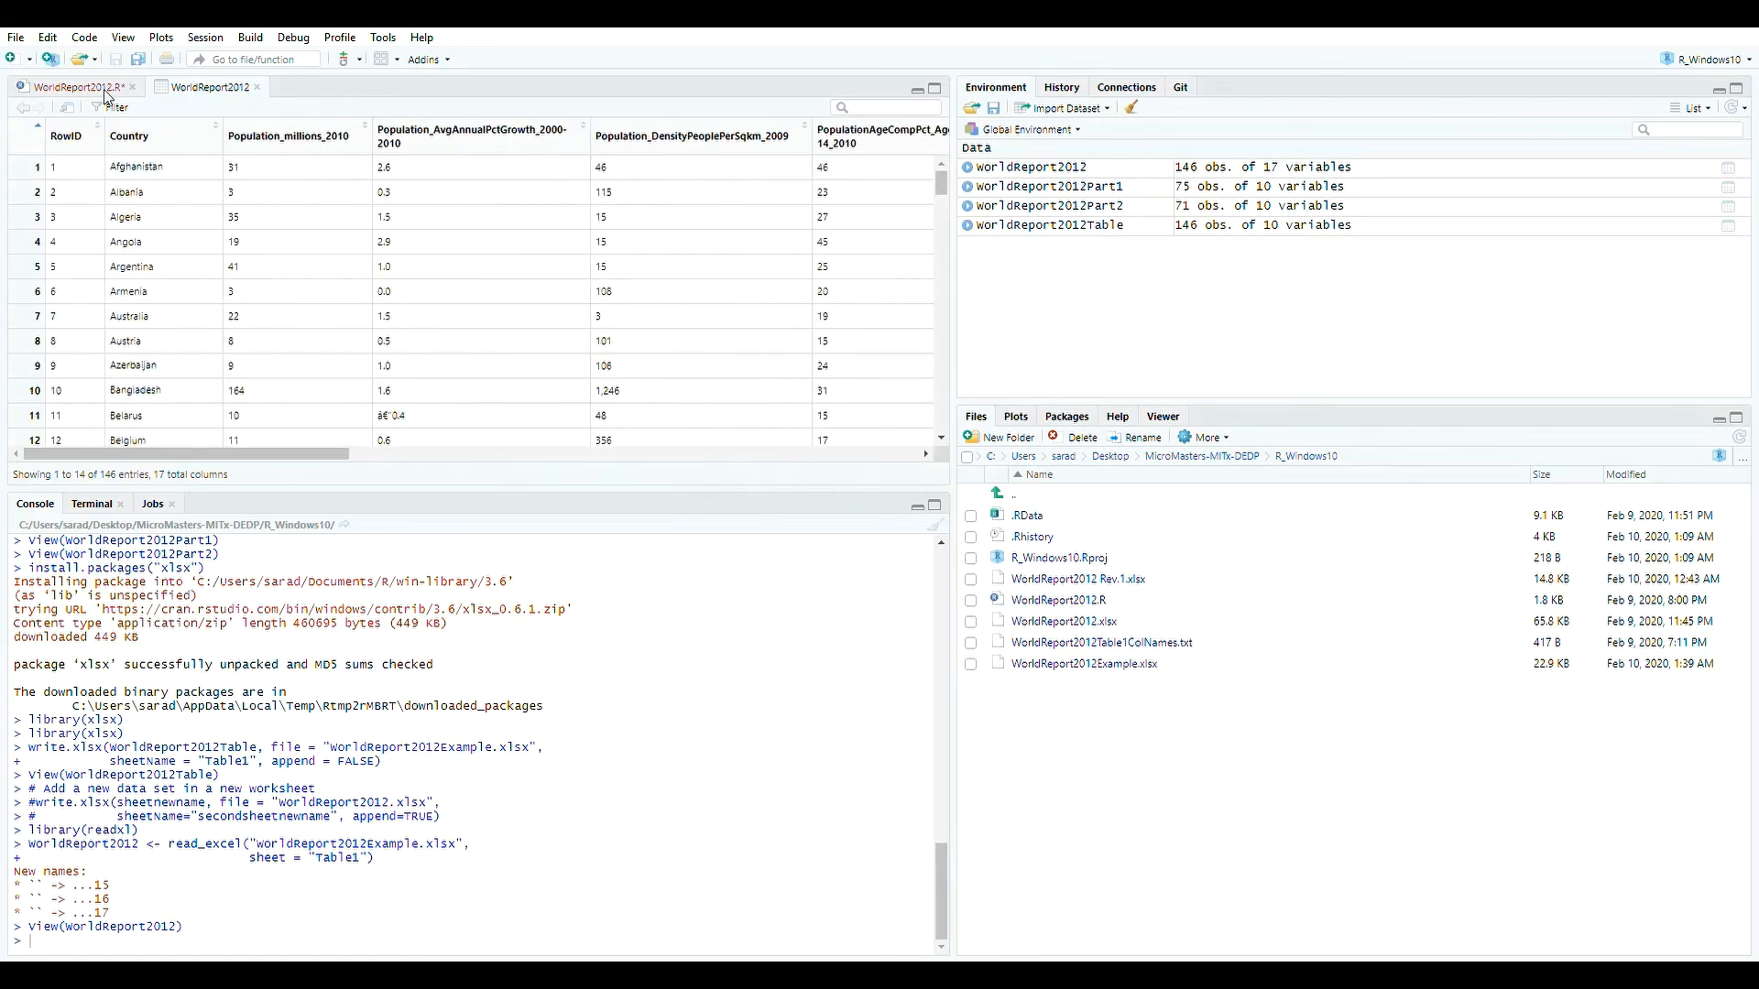
left_click(257, 87)
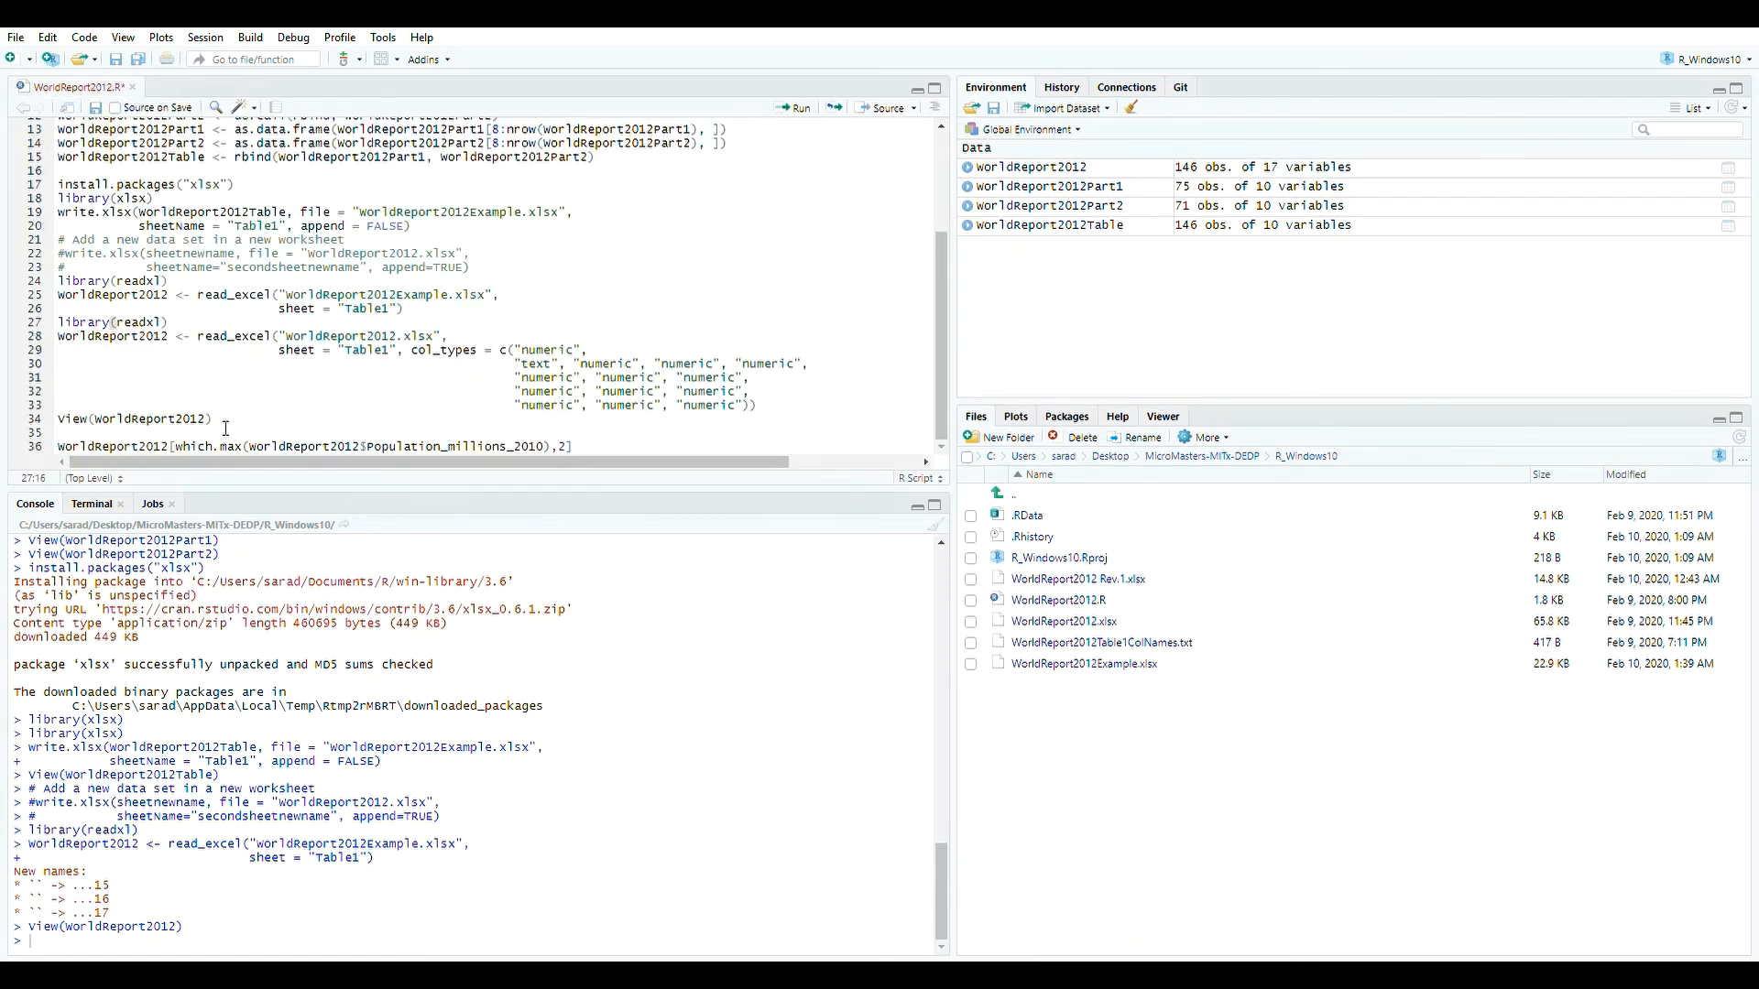
scroll(337, 425, "up", 3)
scroll(237, 423, "down", 3)
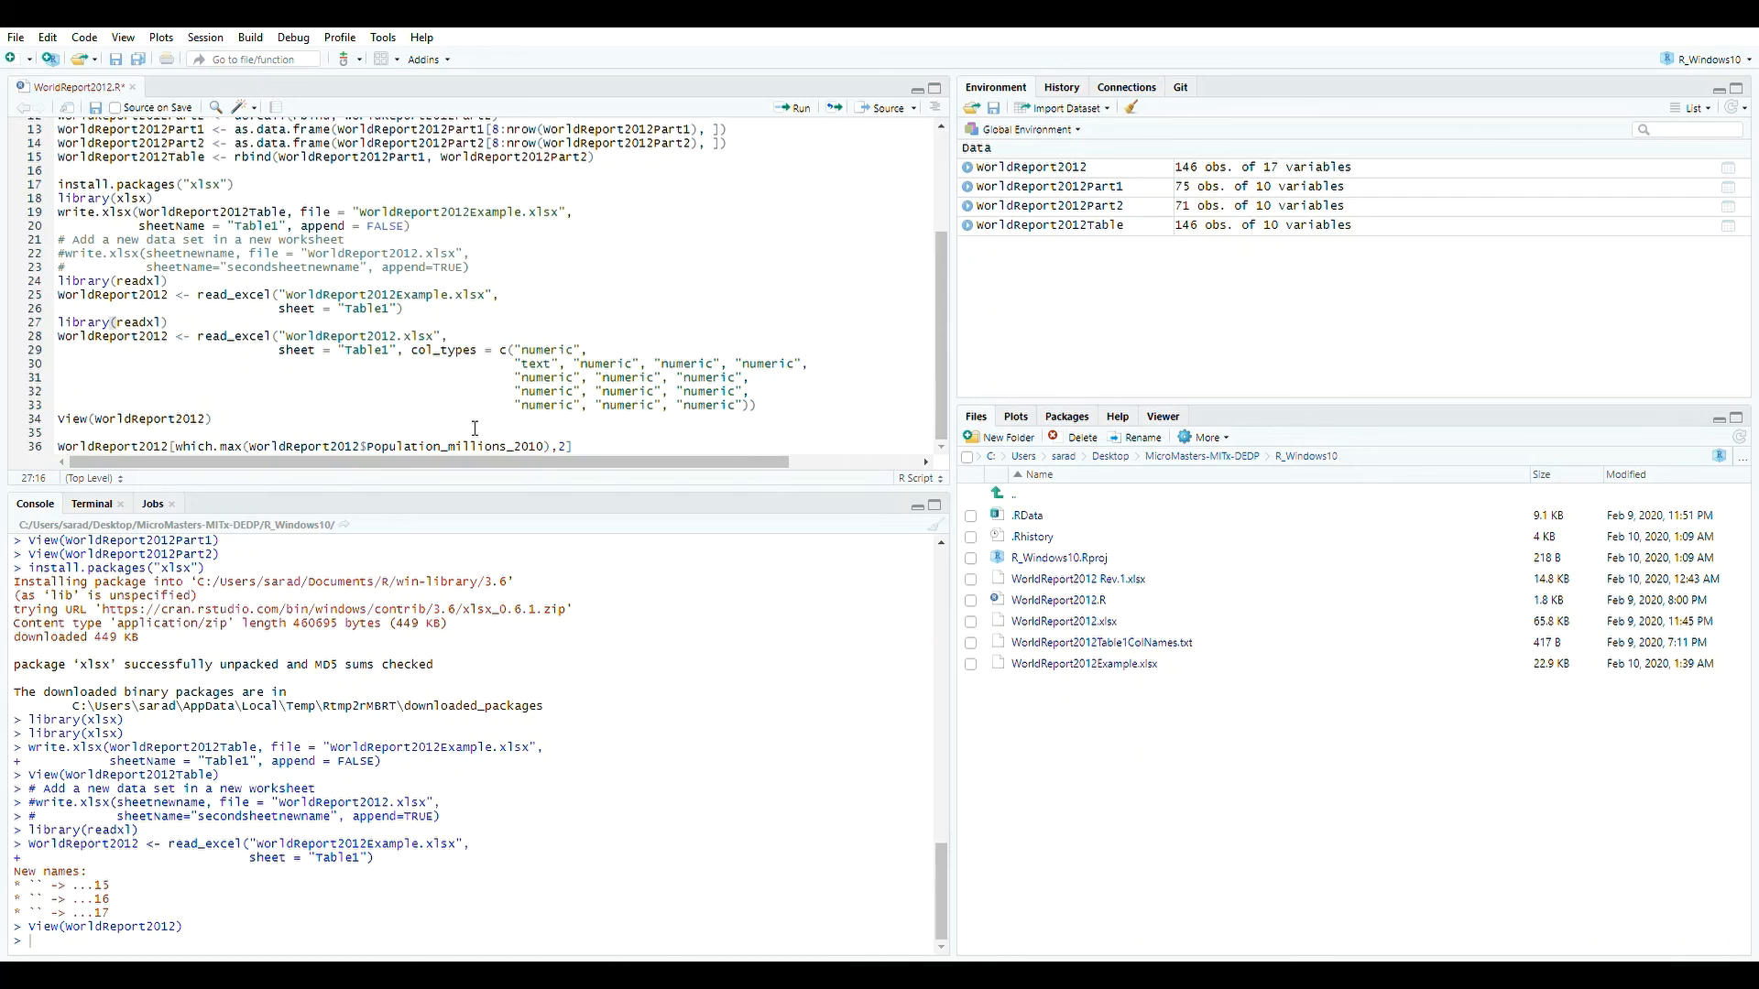